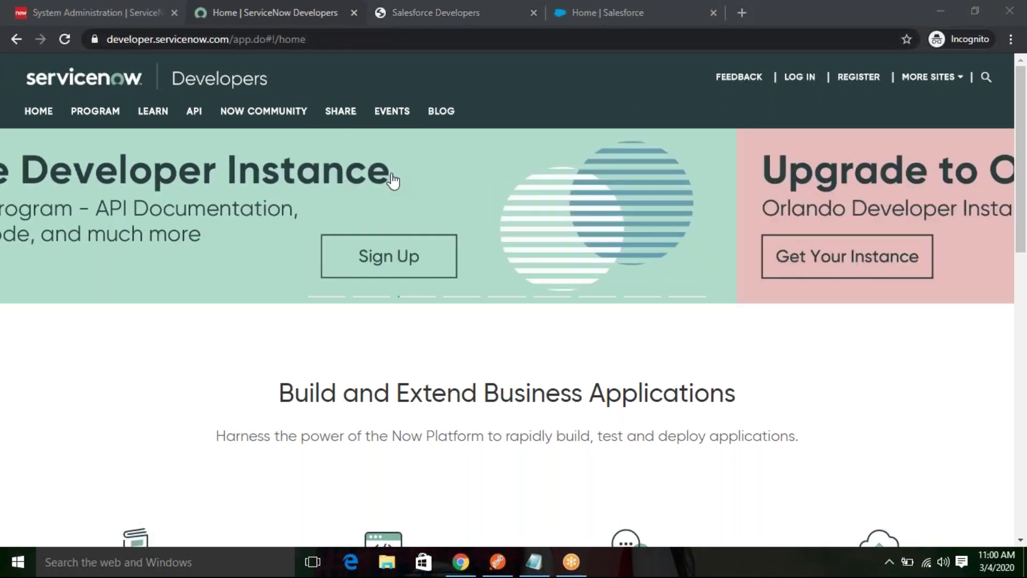
# - Review the empty Developer Edition sign-up form on the Salesforce Developers tab
pyautogui.click(399, 21)
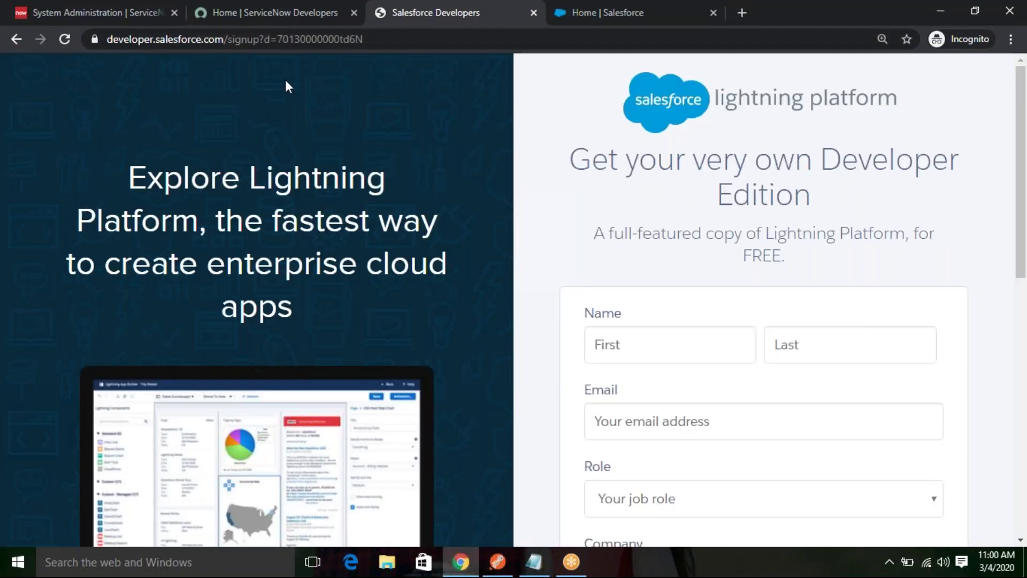
pyautogui.scroll(-10, 728, 342)
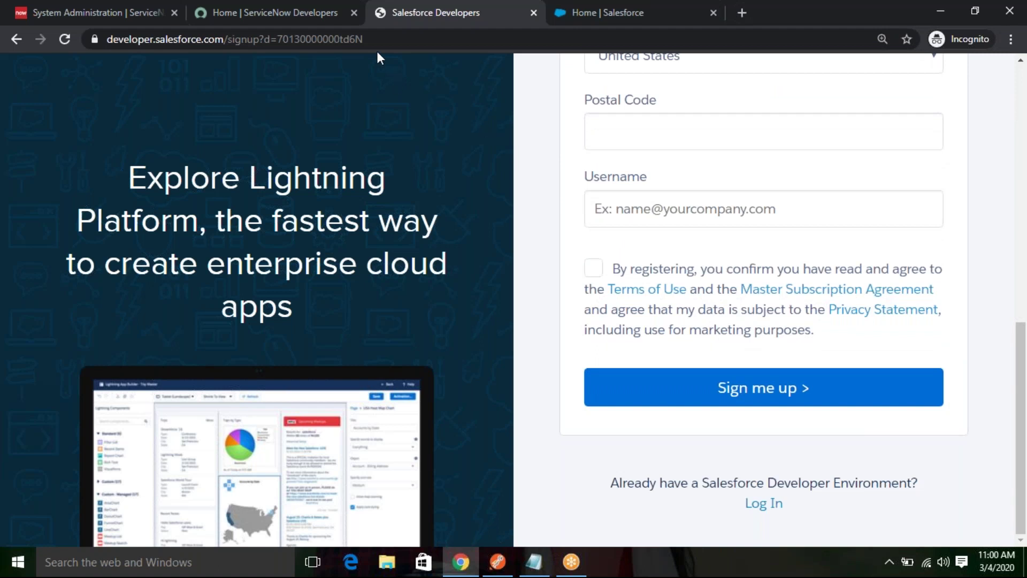
pyautogui.scroll(10, 528, 252)
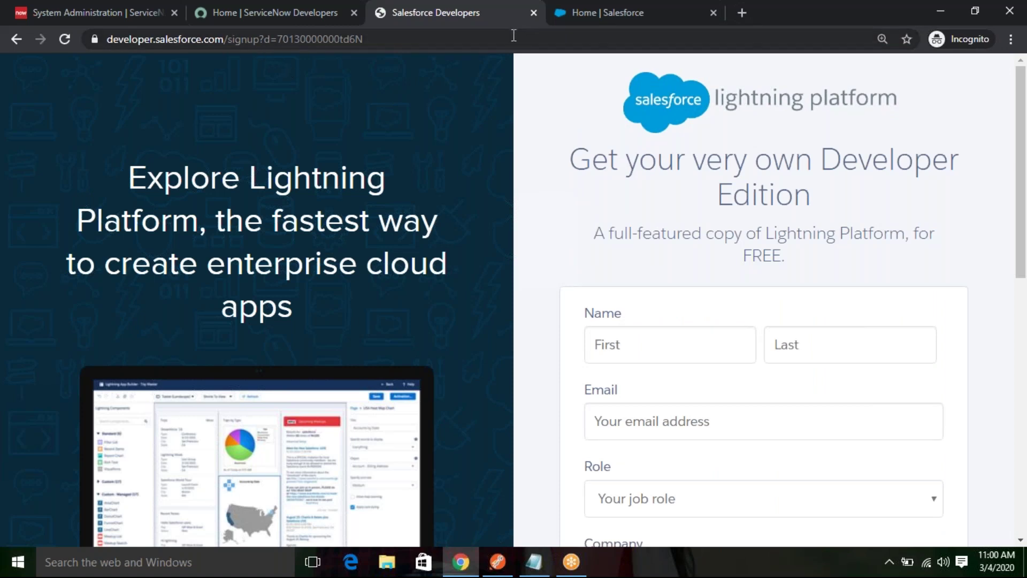
# - Close the Salesforce developer sign-up tab and the ServiceNow Developers tab
pyautogui.middleClick(429, 18)
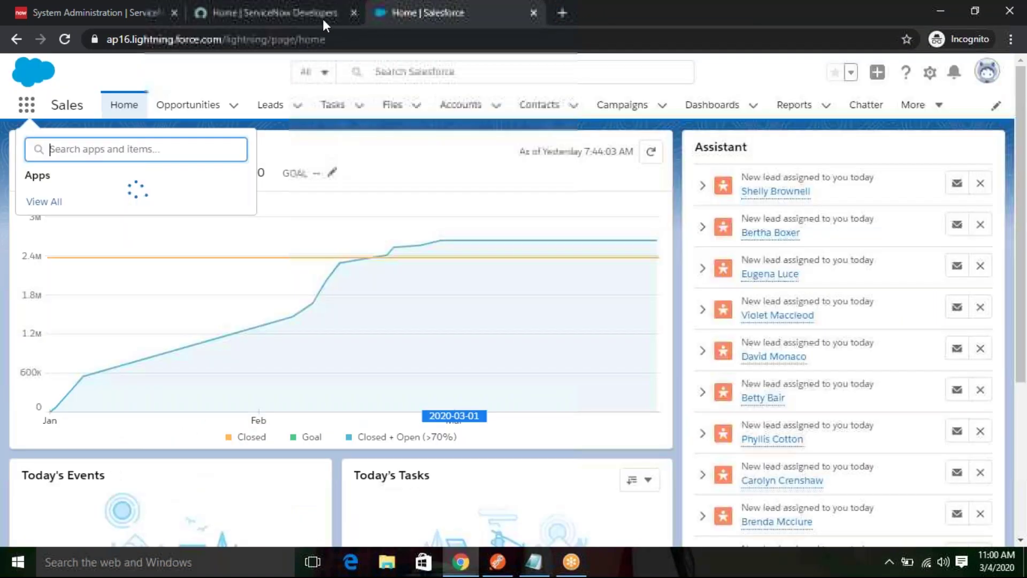
pyautogui.click(316, 16)
pyautogui.moveTo(421, 124)
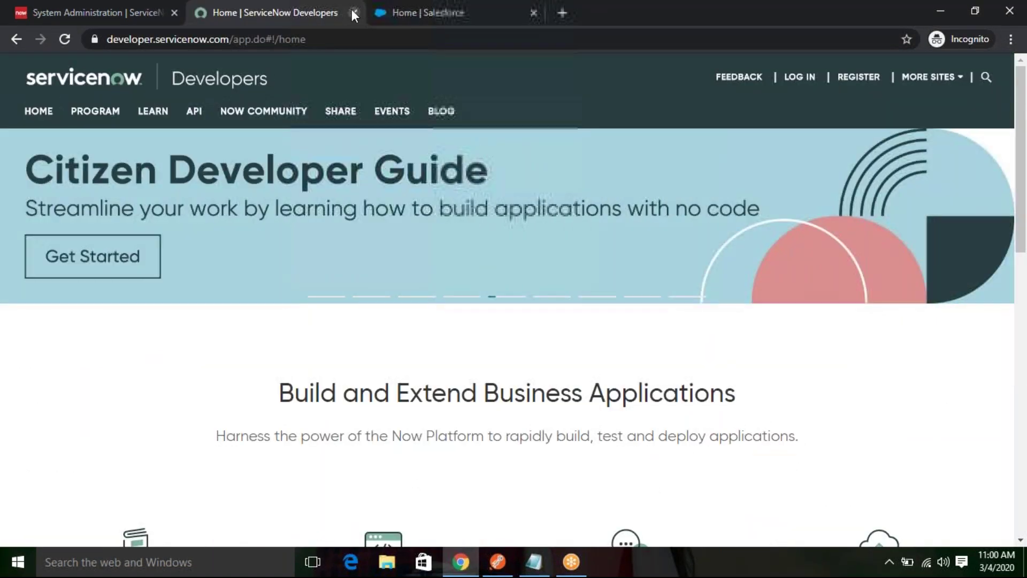
pyautogui.click(353, 12)
# - Return to the Salesforce Sales home and dismiss the app list covering Quarterly Performance
pyautogui.click(71, 16)
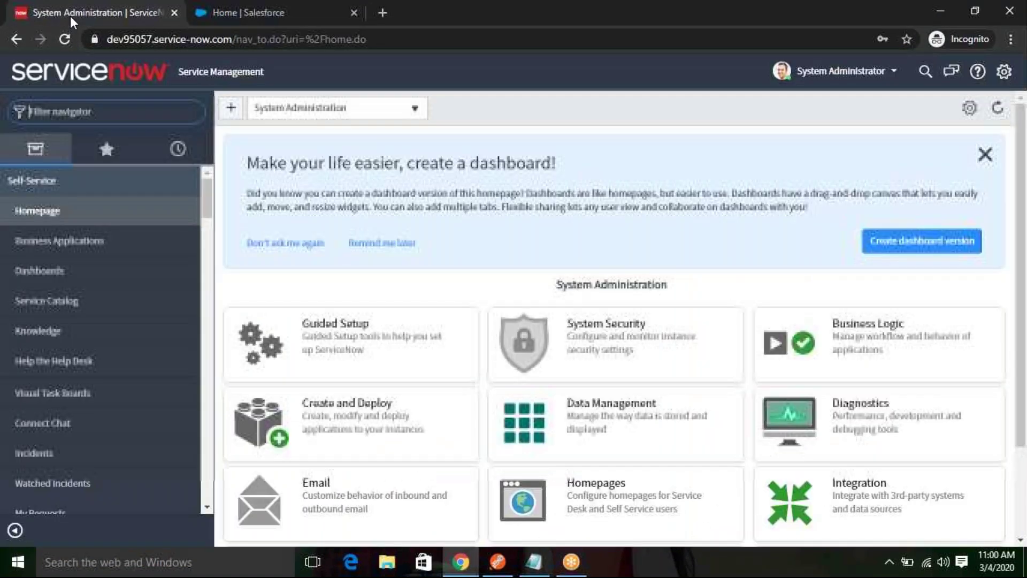
pyautogui.click(214, 22)
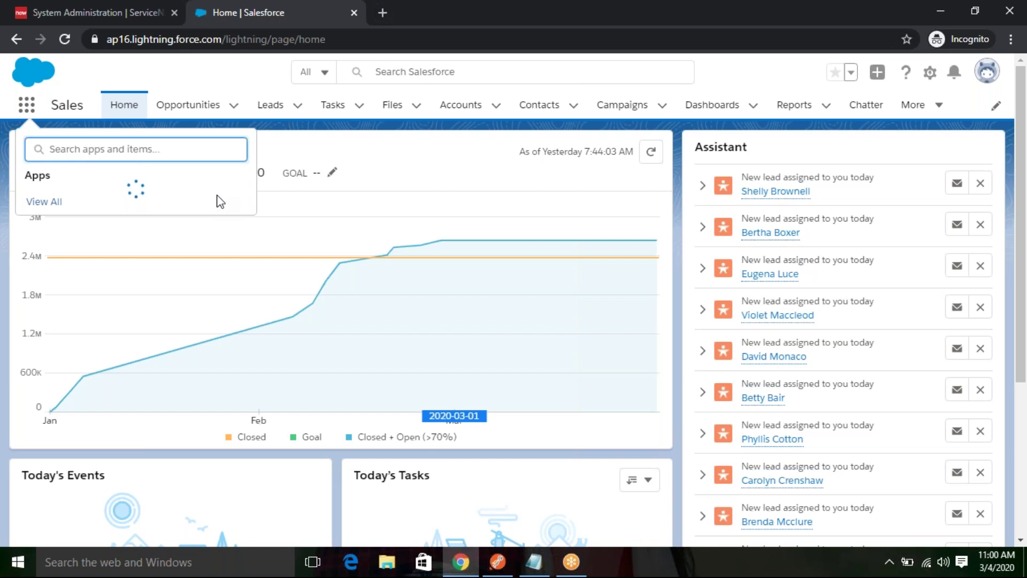
pyautogui.click(247, 83)
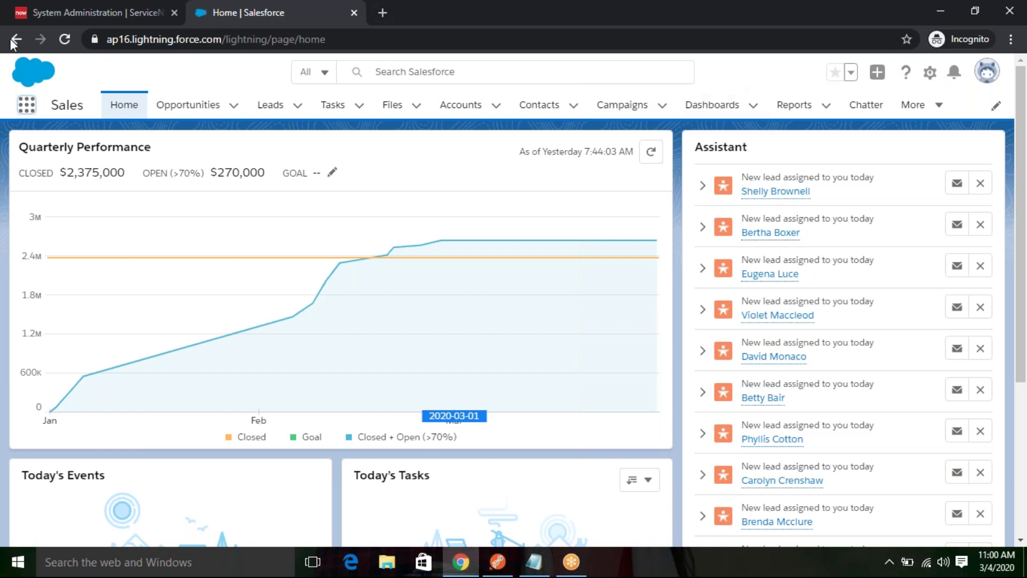
# - Open Setup in a new tab from the gear menu and go to Platform Tools > Apps > App Manager
pyautogui.click(931, 75)
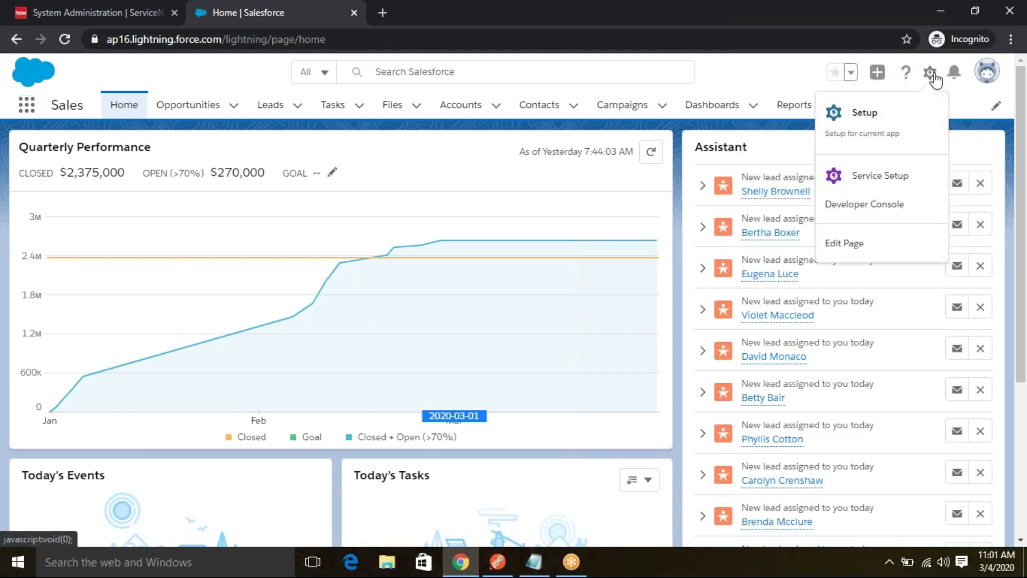
pyautogui.click(876, 119)
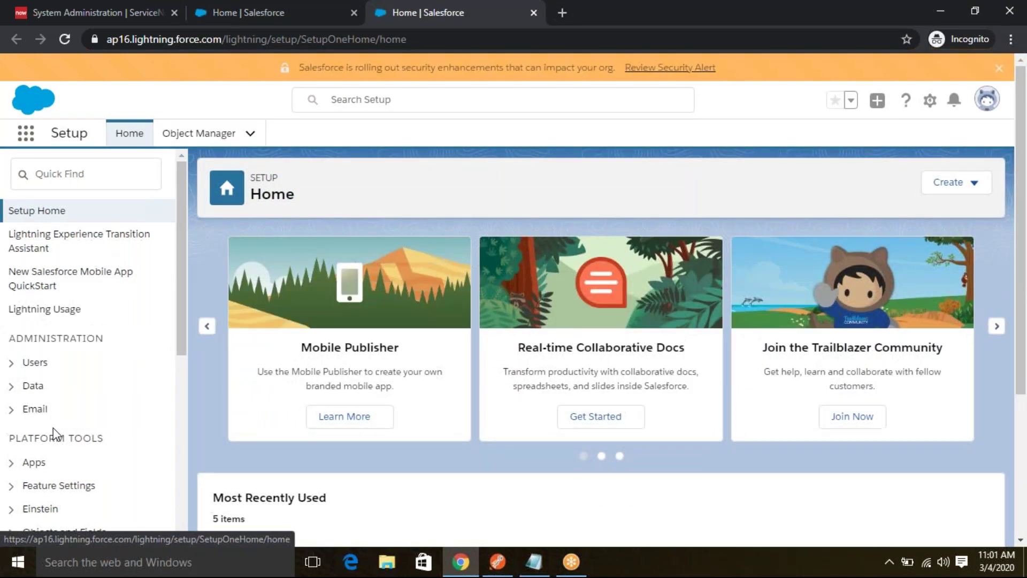
pyautogui.scroll(-1, 53, 428)
pyautogui.scroll(1, 30, 348)
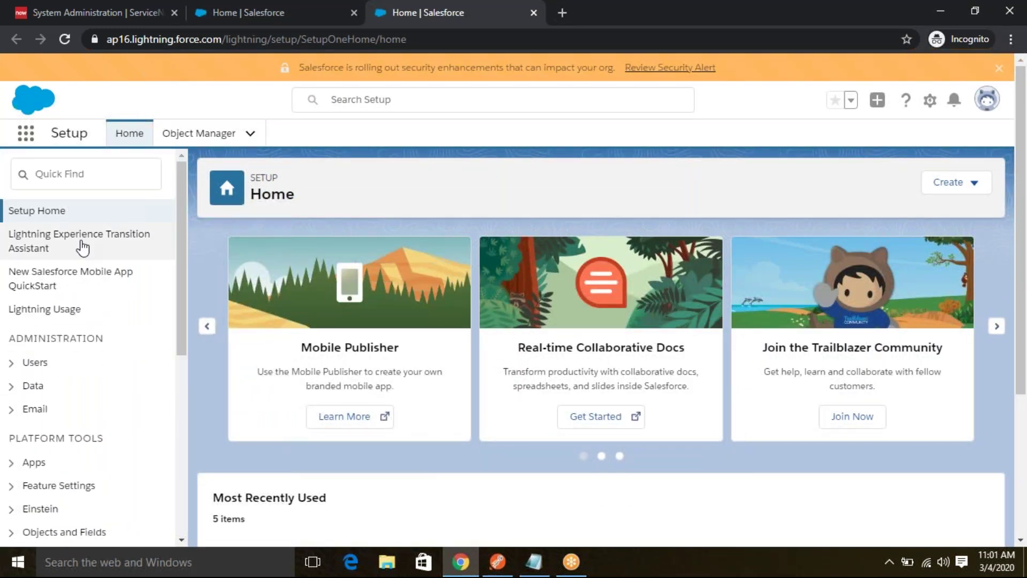
pyautogui.scroll(-1, 51, 393)
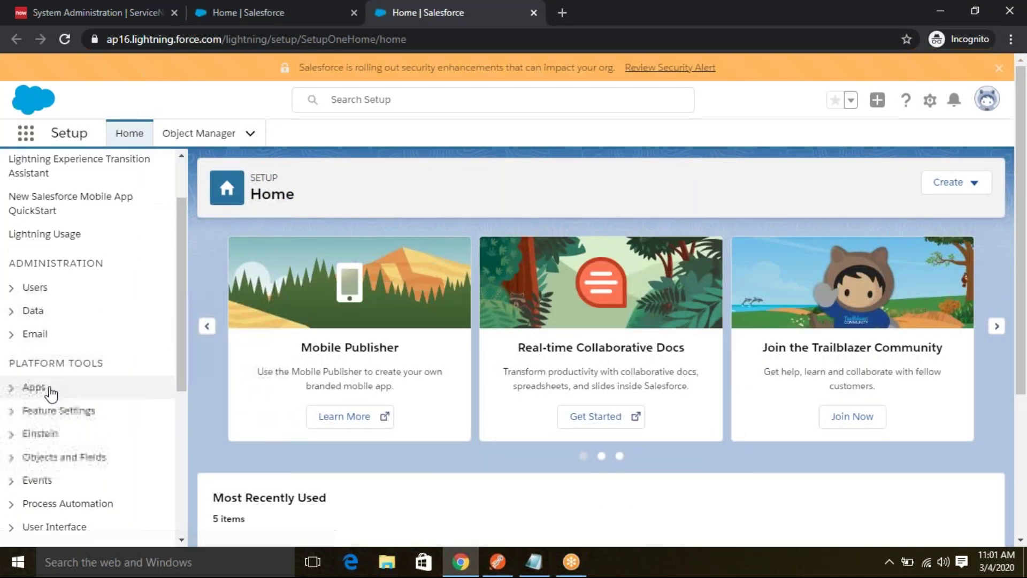
pyautogui.click(12, 391)
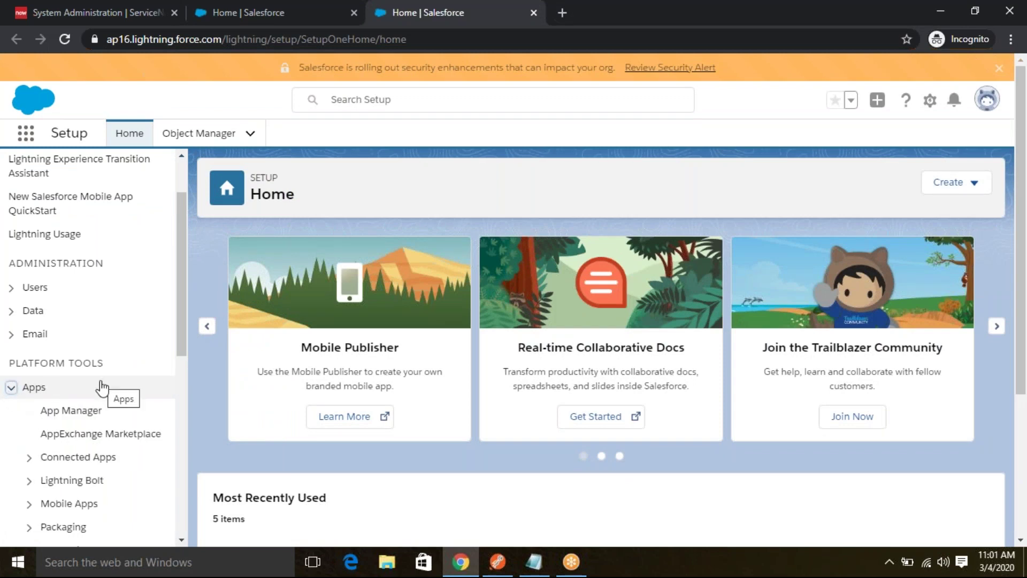
pyautogui.click(77, 417)
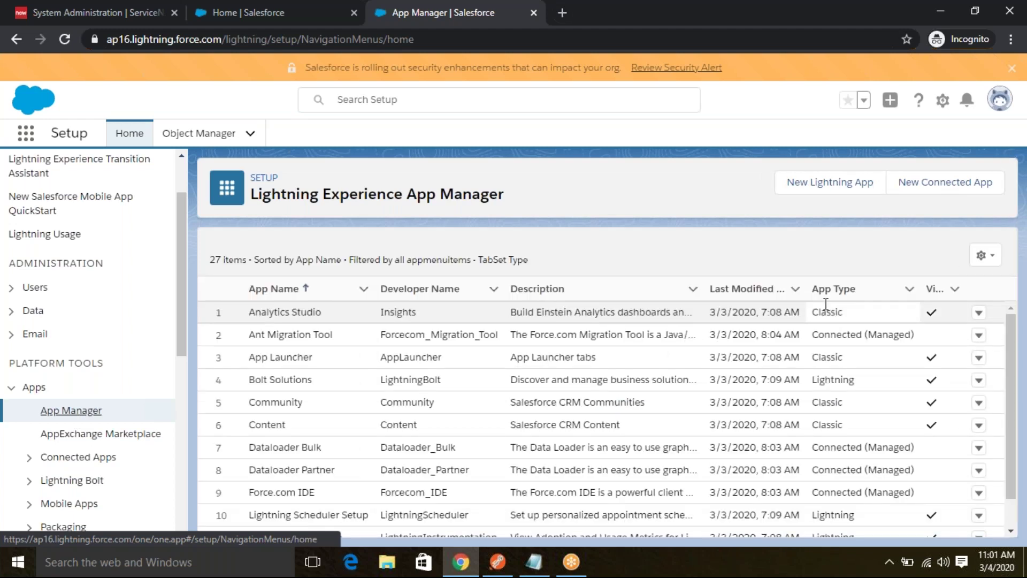
# - Start a New Connected App from App Manager
pyautogui.click(943, 189)
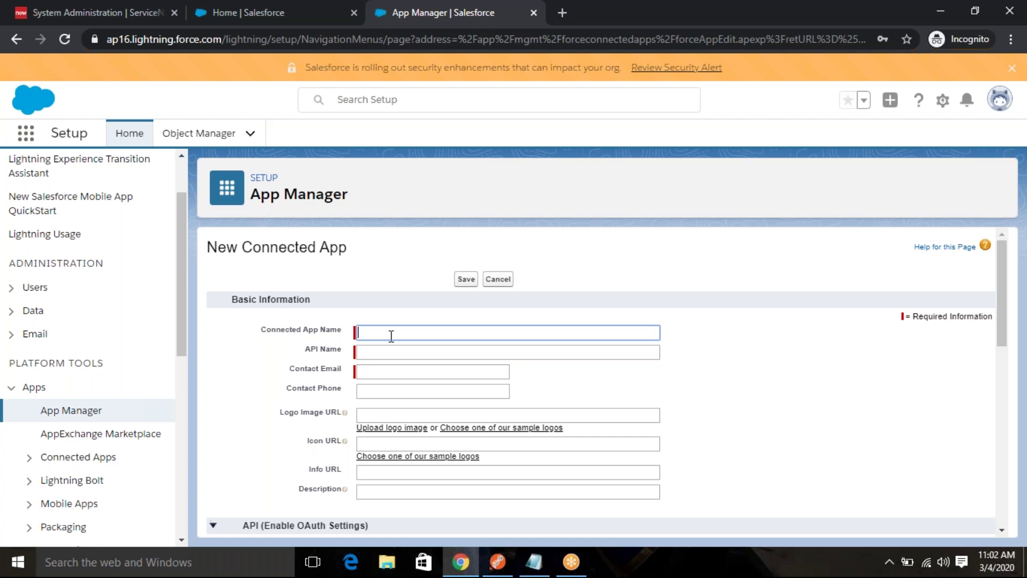
pyautogui.click(509, 568)
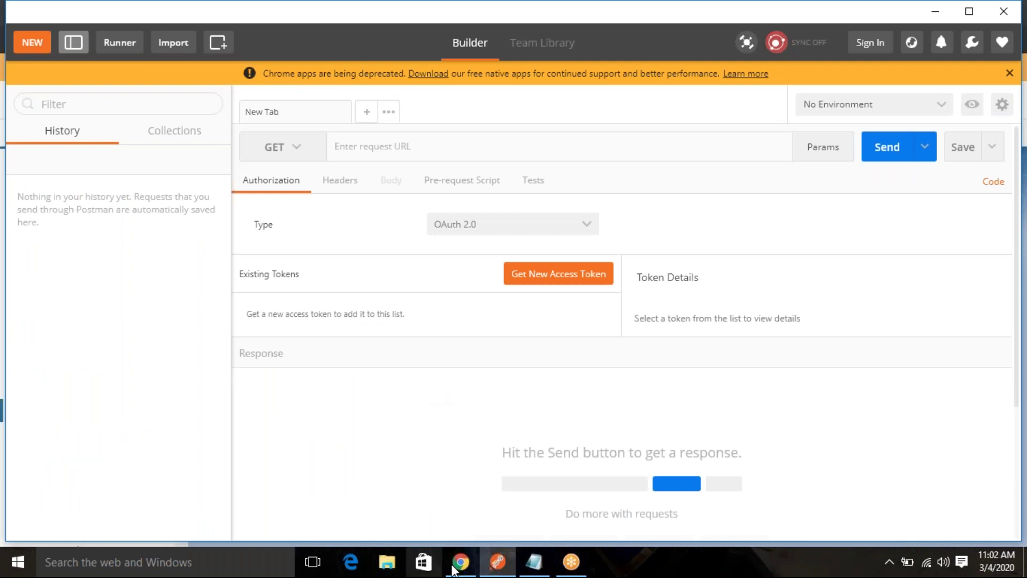
pyautogui.moveTo(463, 572)
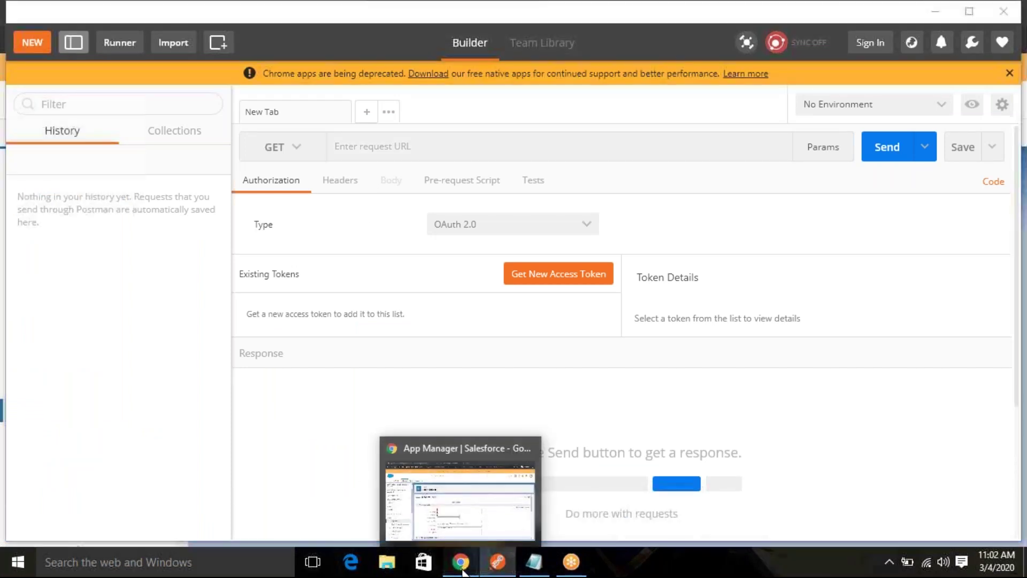
pyautogui.click(463, 571)
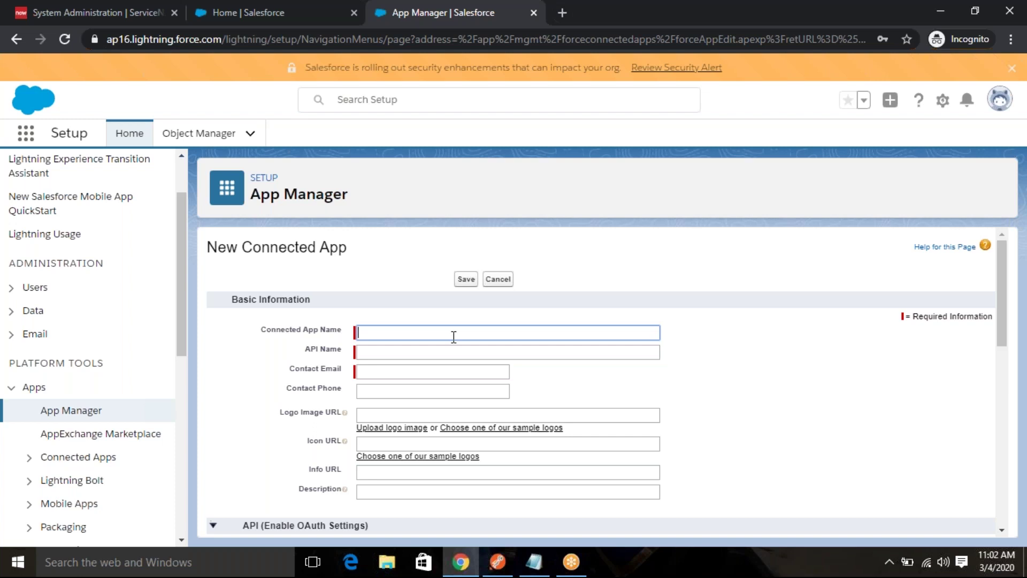
# - Name the connected app 'postman 2' and trim its API name to postman_2
pyautogui.write('postman 2')
pyautogui.click(606, 395)
pyautogui.click(462, 353)
pyautogui.press('BackSpace')
pyautogui.click(476, 329)
pyautogui.click(521, 398)
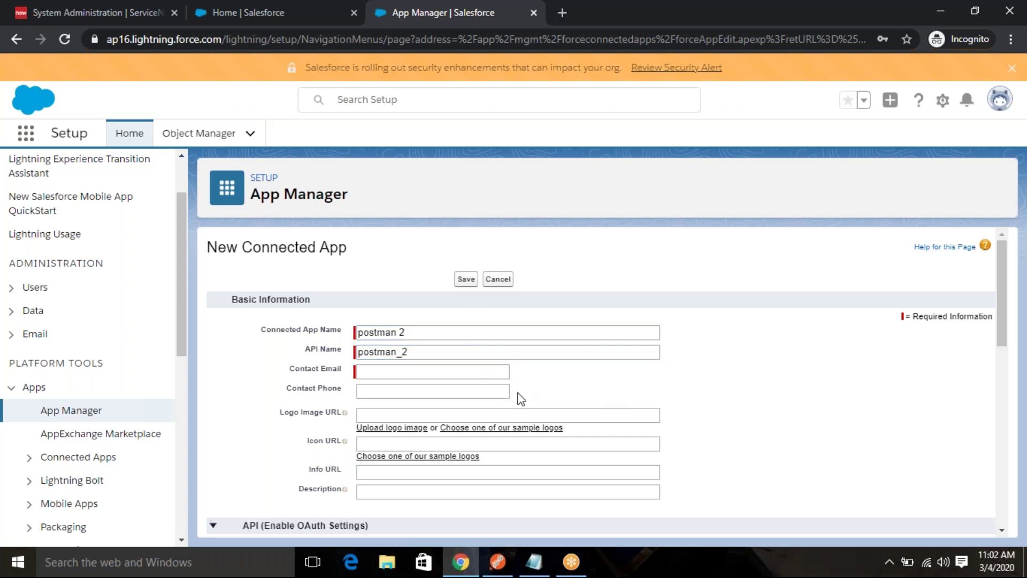
# - Fill in the contact e-mail address for the app
pyautogui.click(454, 373)
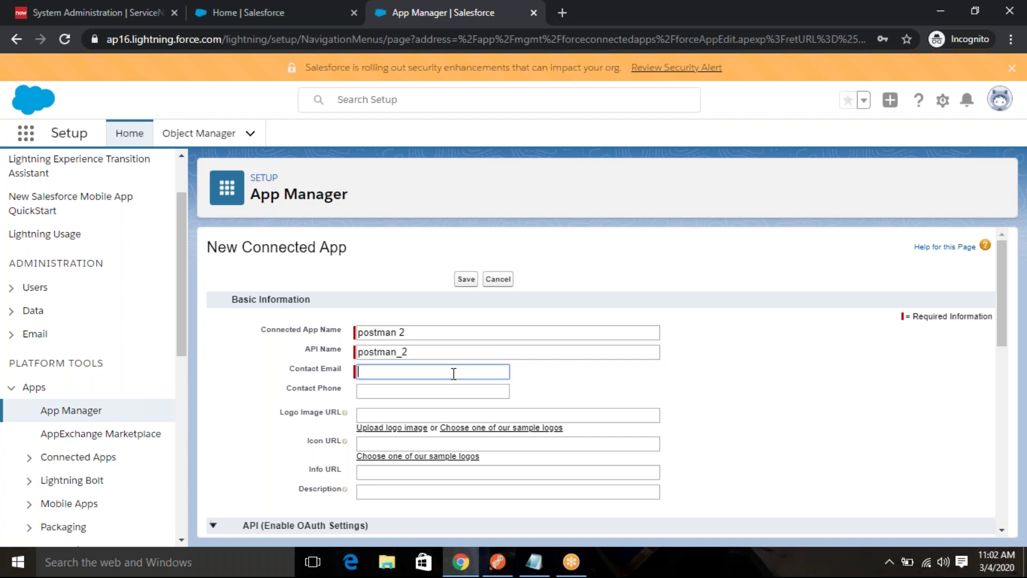
pyautogui.click(702, 396)
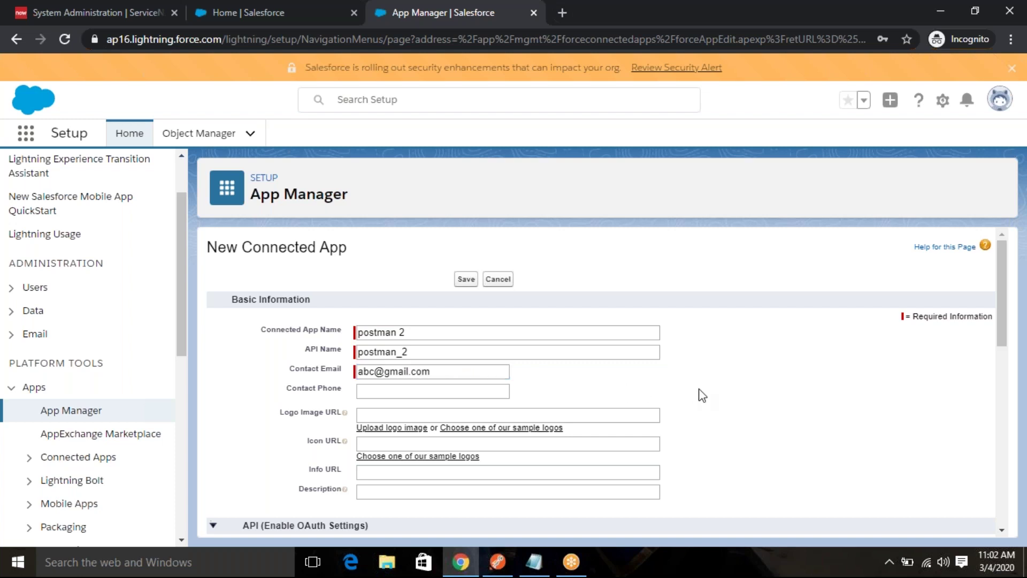
# - Tick Enable OAuth Settings under API and put the cursor in the empty Callback URL field
pyautogui.scroll(-2, 702, 395)
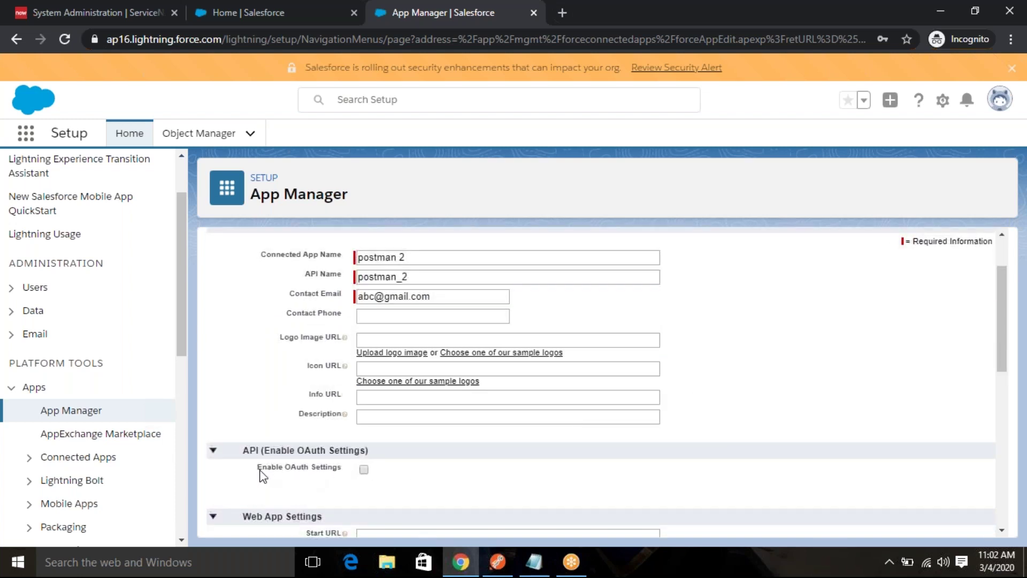
pyautogui.click(368, 469)
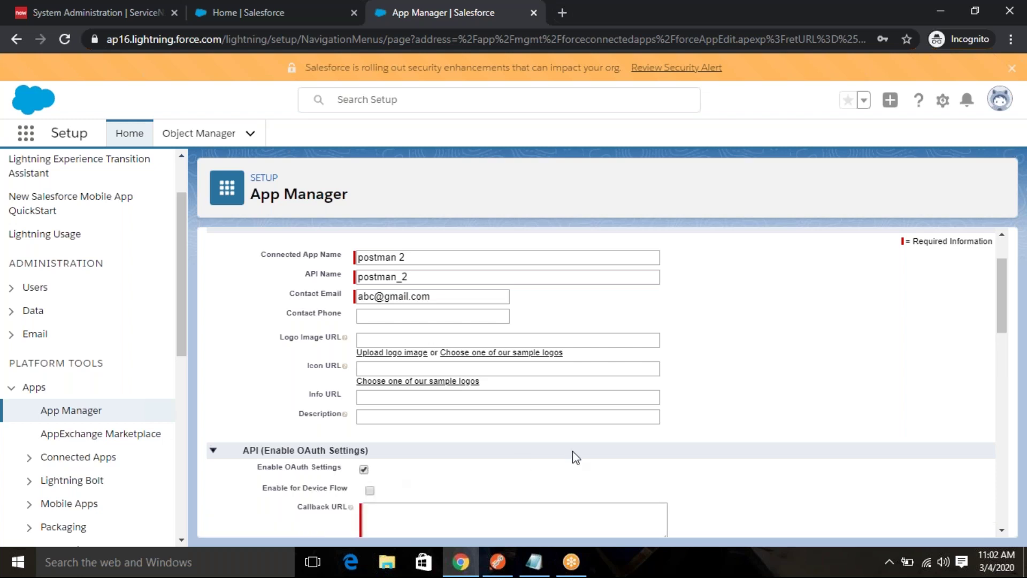
pyautogui.scroll(-2, 573, 457)
pyautogui.click(446, 448)
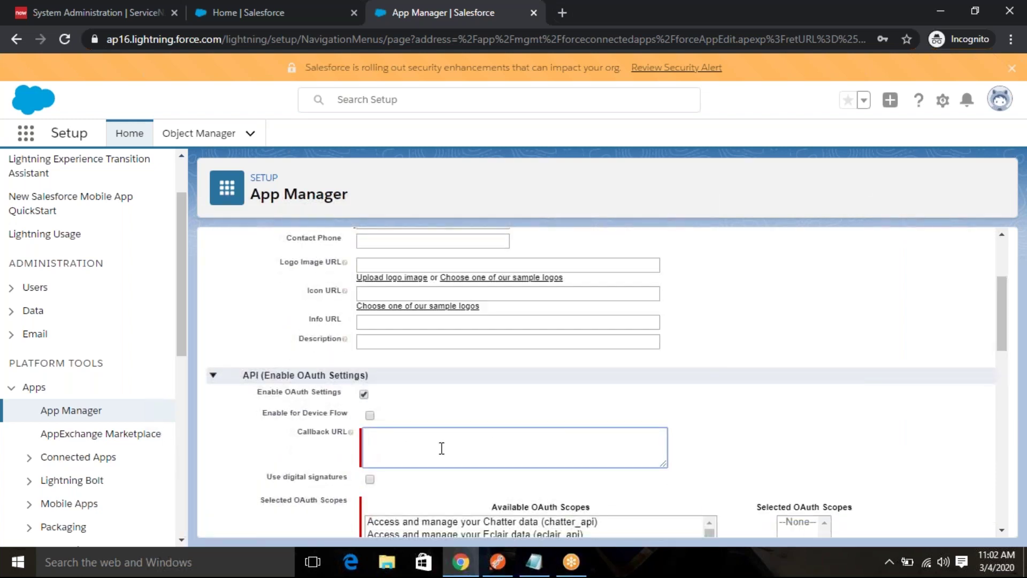
pyautogui.scroll(-2, 797, 411)
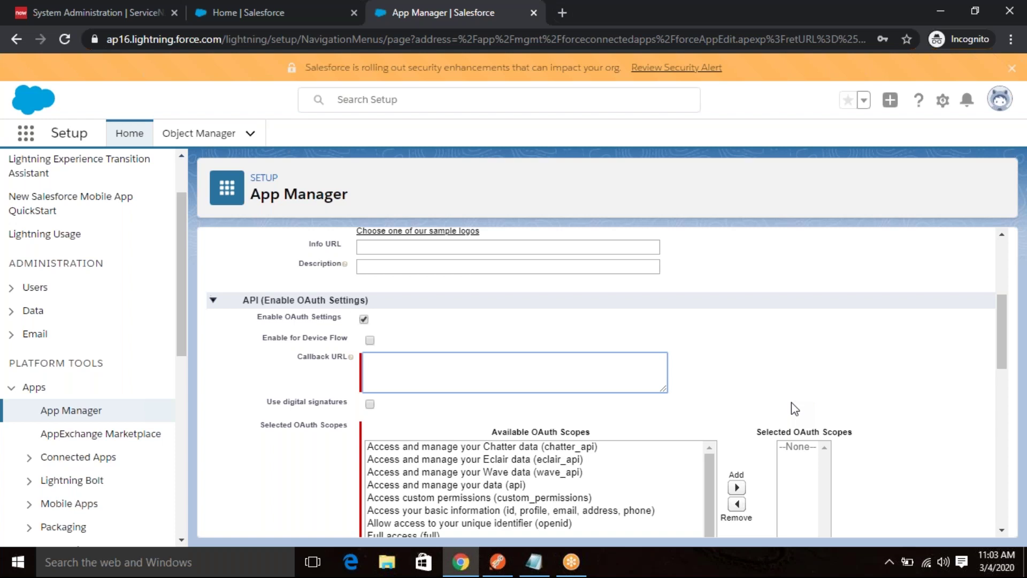
pyautogui.scroll(2, 795, 409)
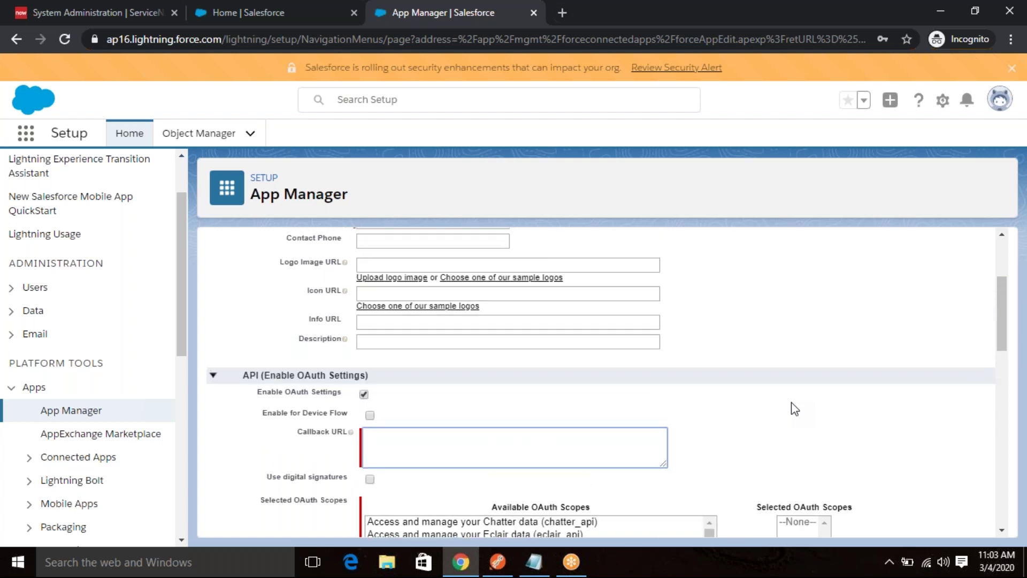
pyautogui.scroll(2, 794, 407)
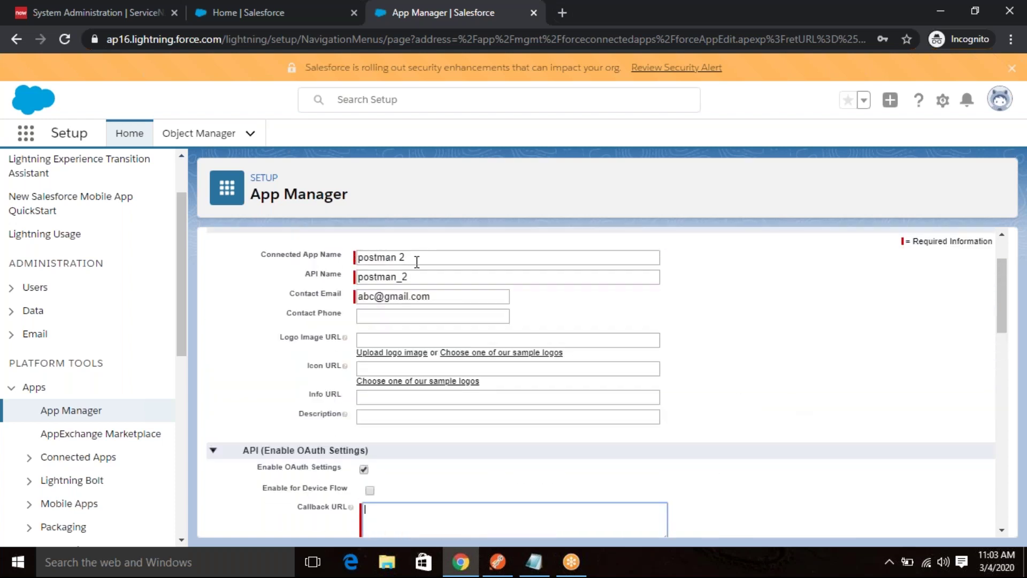
pyautogui.scroll(-2, 724, 360)
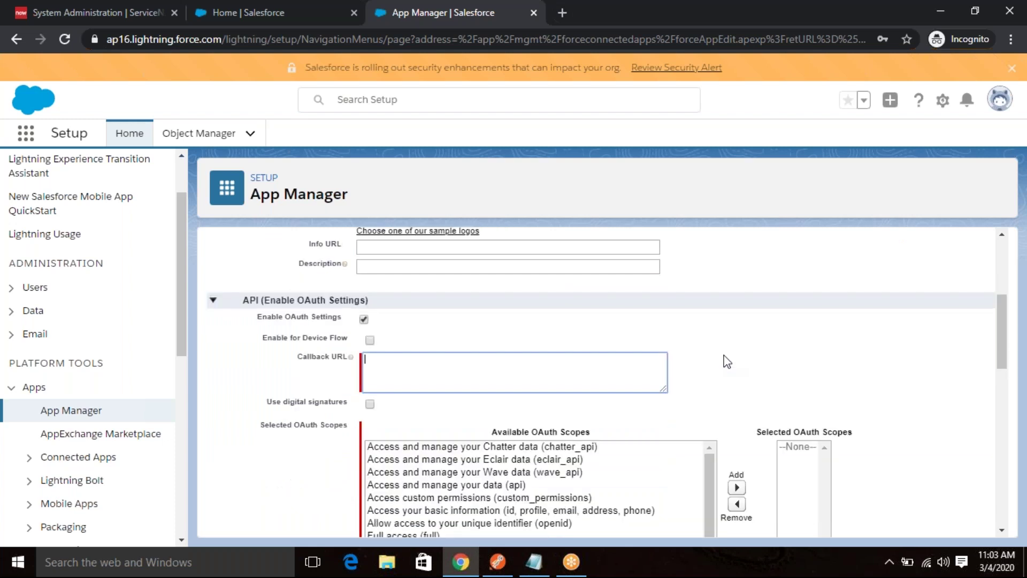
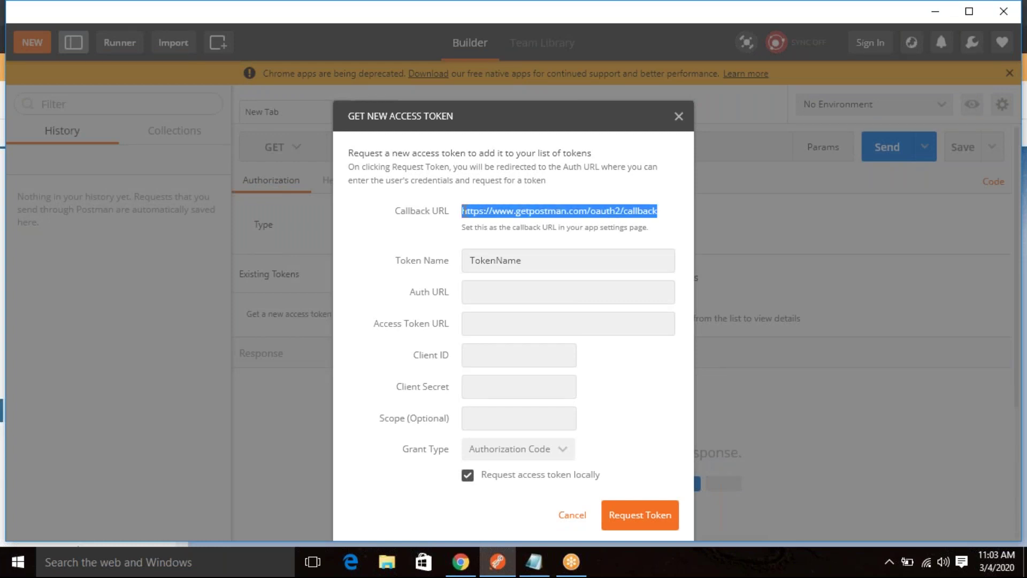
# - Paste the Postman callback URL into the postman 2 app's Callback URL field
pyautogui.click(465, 564)
pyautogui.click(409, 372)
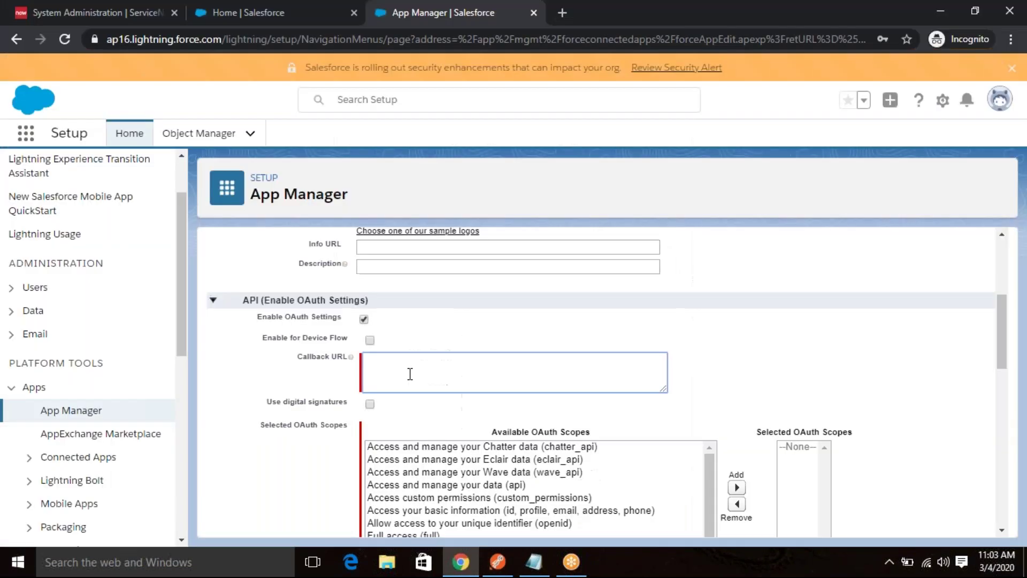
pyautogui.write('https://www.getpostman.com/oauth2/callback')
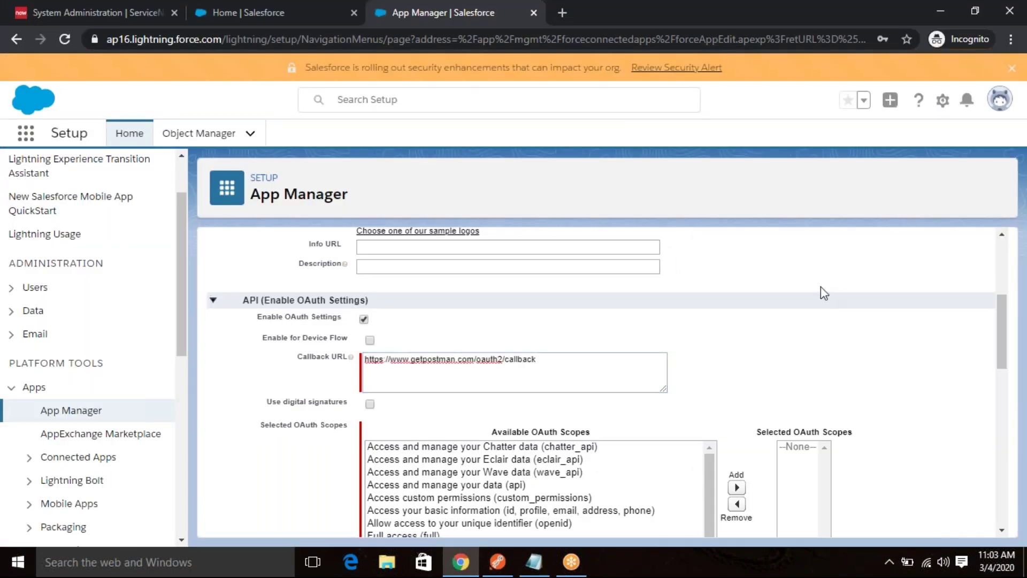
# - Move every available OAuth scope into the Selected OAuth Scopes list
pyautogui.scroll(-1, 821, 287)
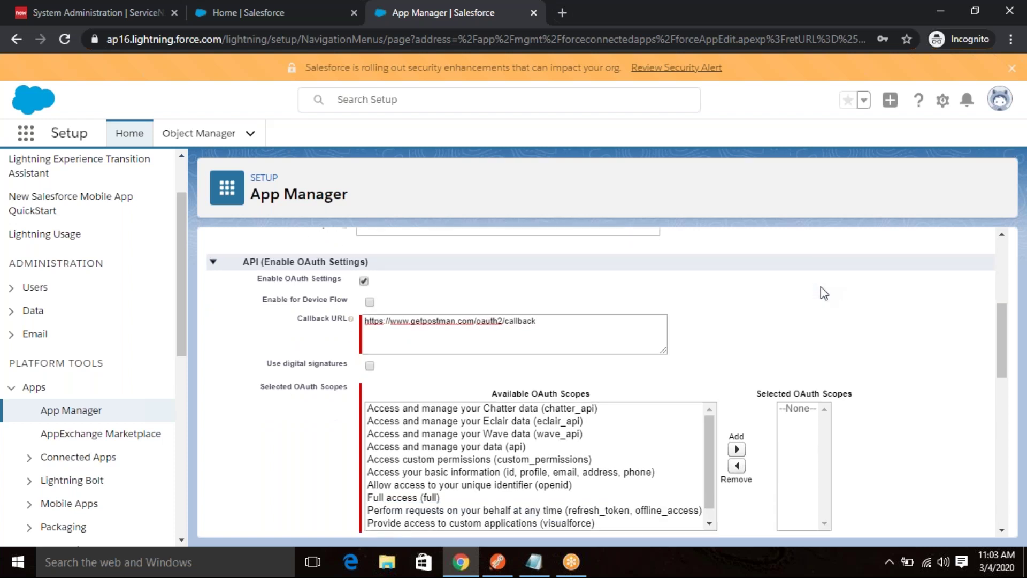
pyautogui.scroll(-1, 821, 293)
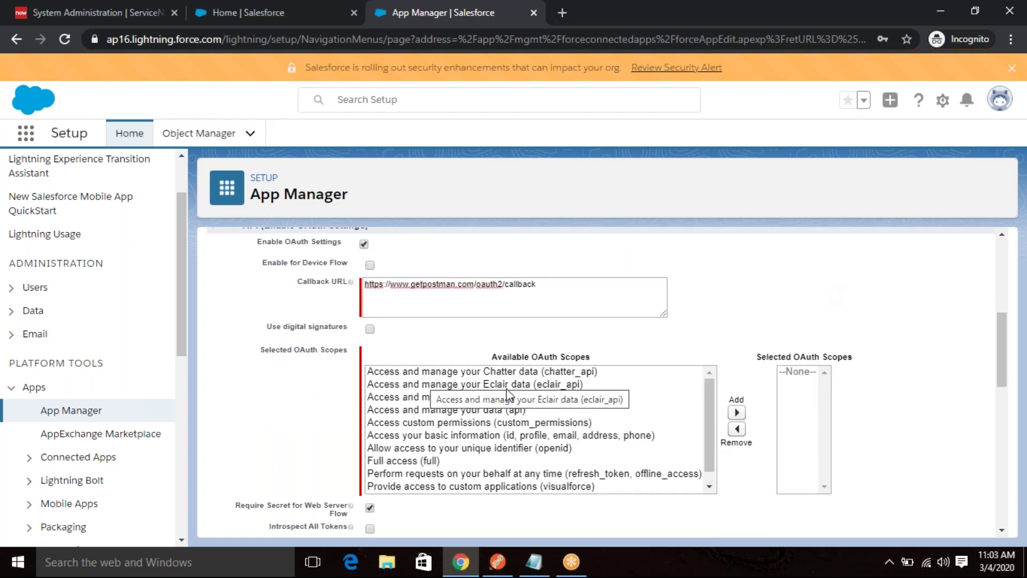
pyautogui.click(536, 399)
pyautogui.hotkey('ctrl', 'a')
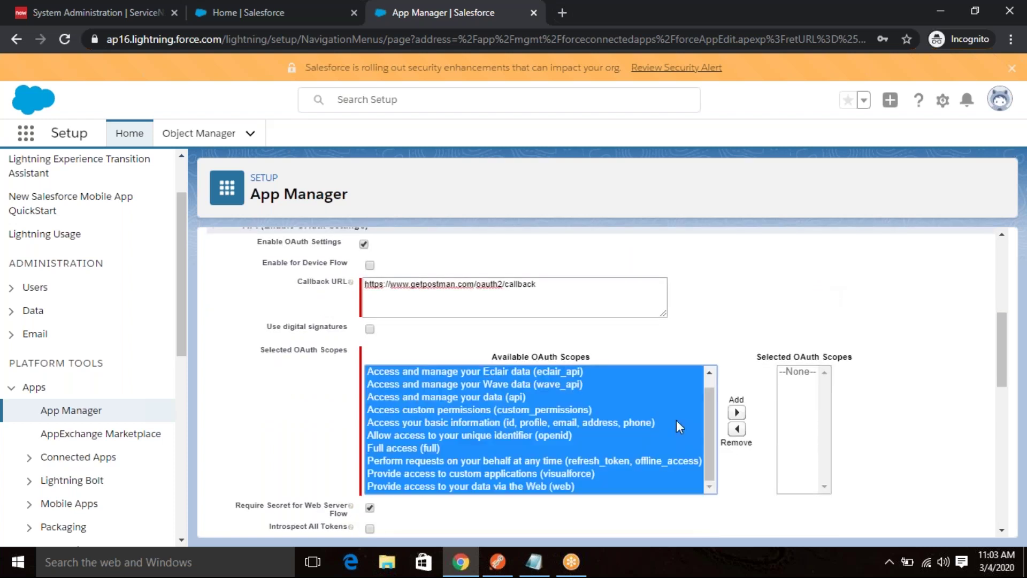
pyautogui.click(738, 413)
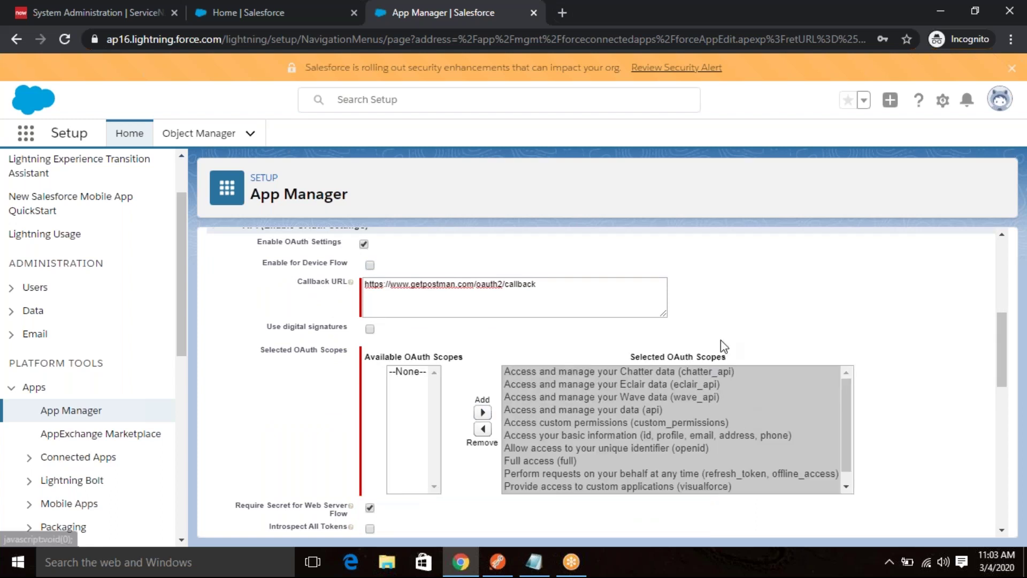
# - Save the postman 2 connected app
pyautogui.scroll(-1, 496, 364)
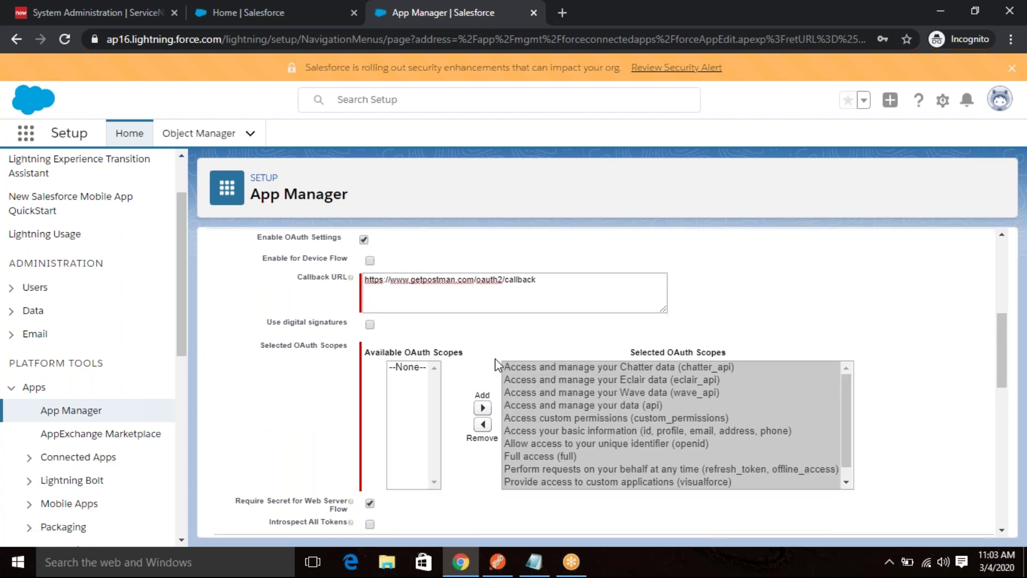
pyautogui.scroll(-3, 497, 365)
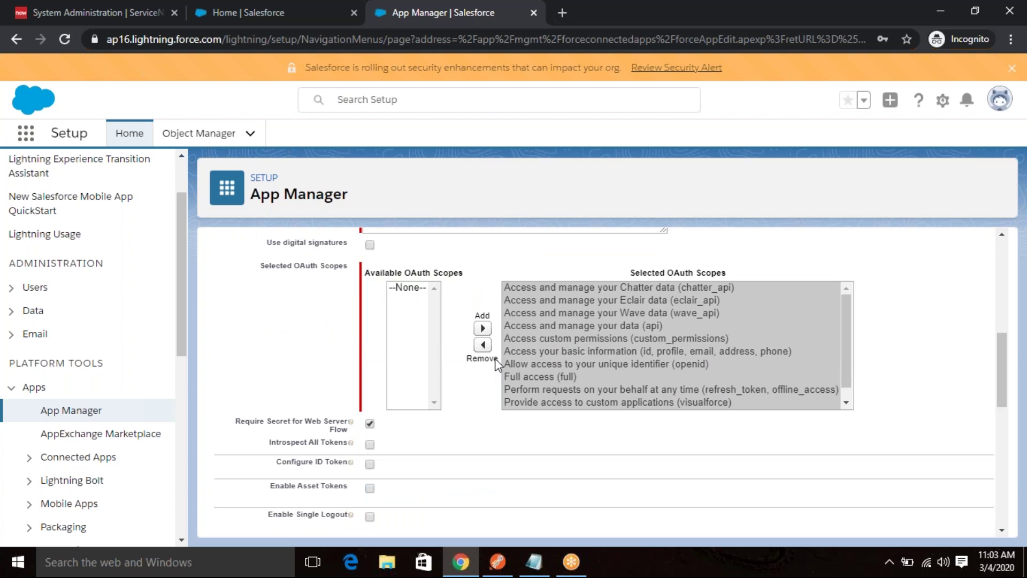
pyautogui.scroll(-2, 496, 363)
pyautogui.scroll(15, 468, 355)
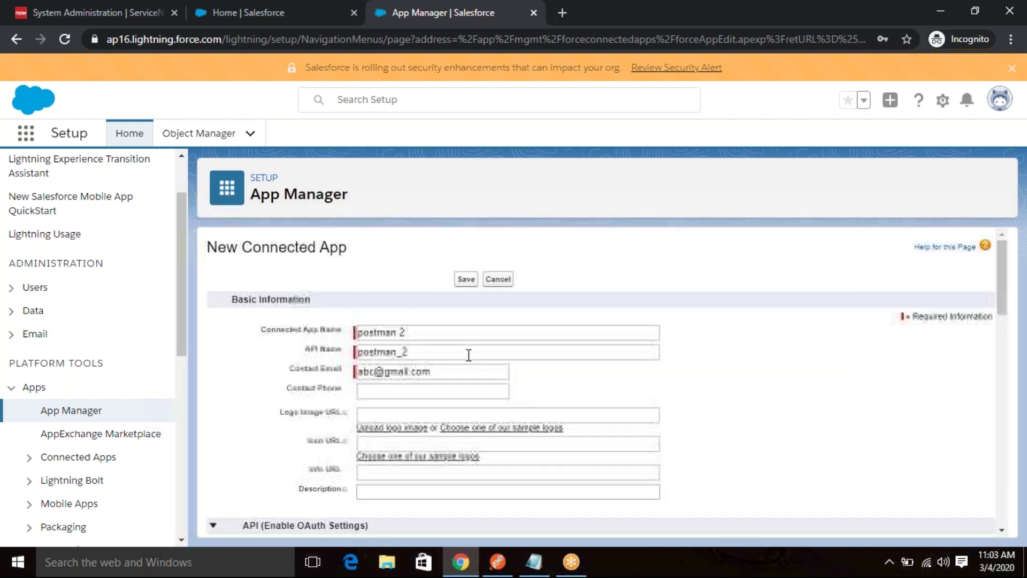
pyautogui.scroll(-20, 469, 355)
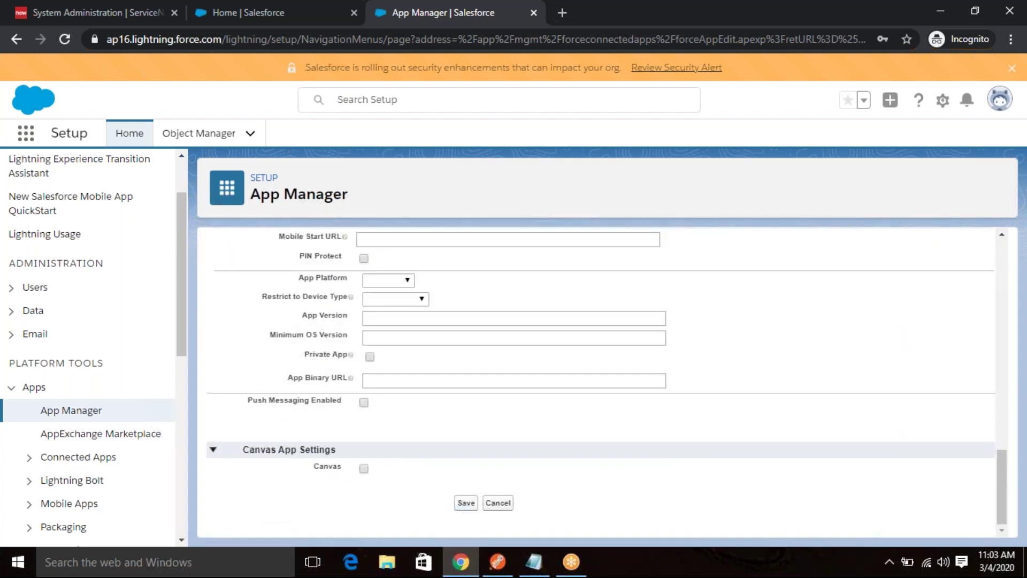
pyautogui.click(473, 294)
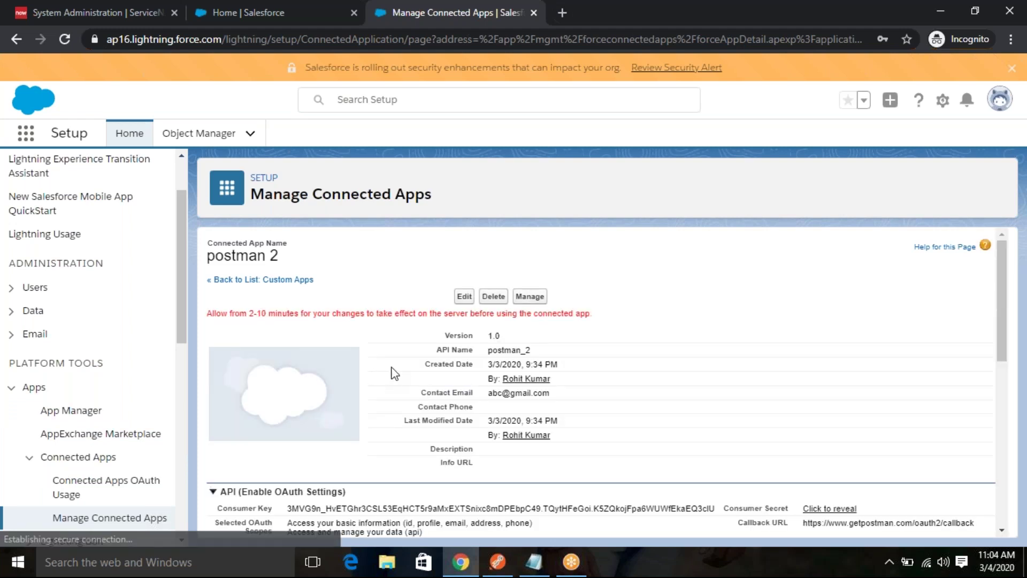
# - Review the saved postman 2 app's consumer key, callback URL and scopes, then return to Postman's token dialog
pyautogui.scroll(-3, 423, 361)
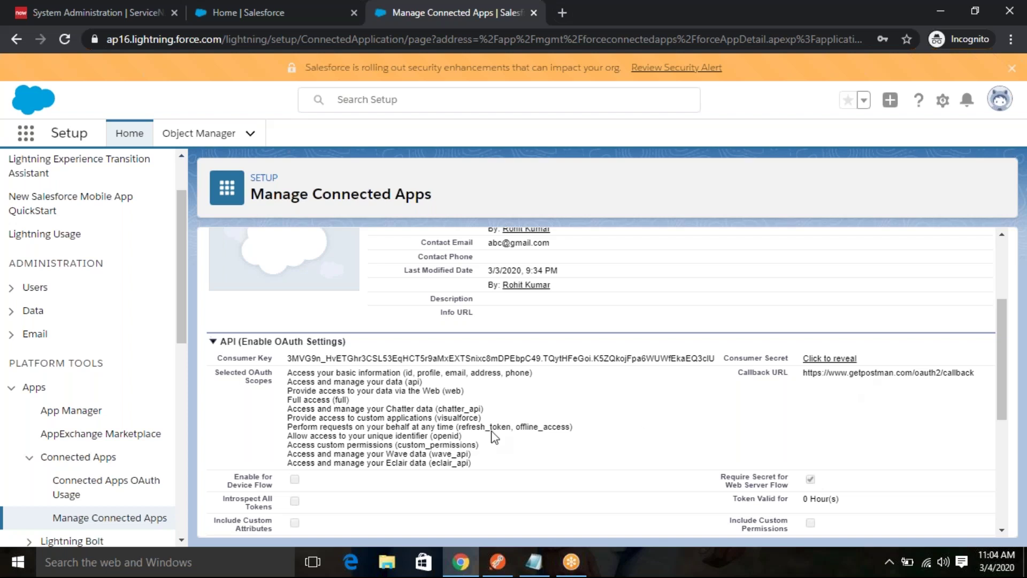
pyautogui.scroll(5, 494, 436)
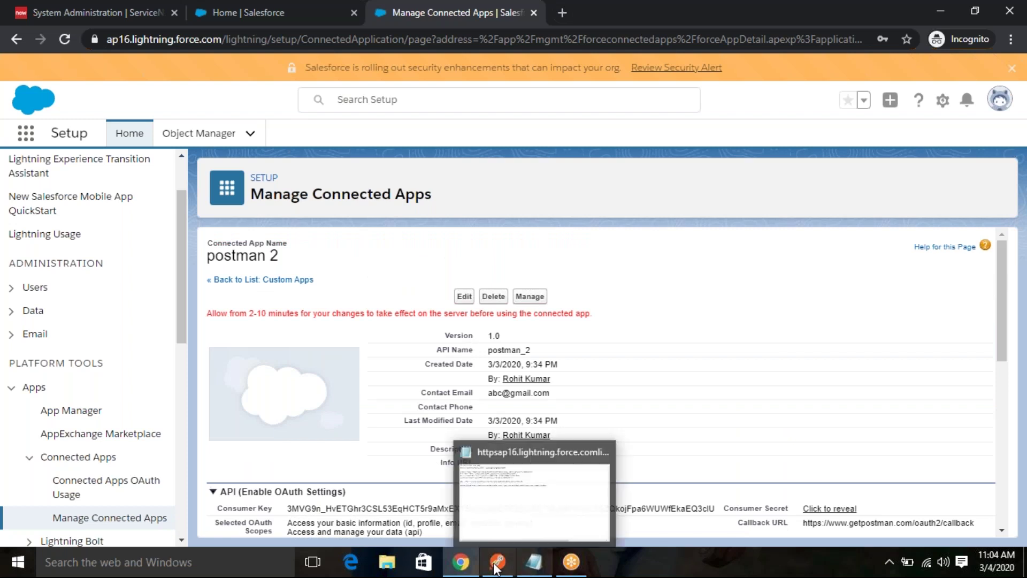
pyautogui.click(496, 569)
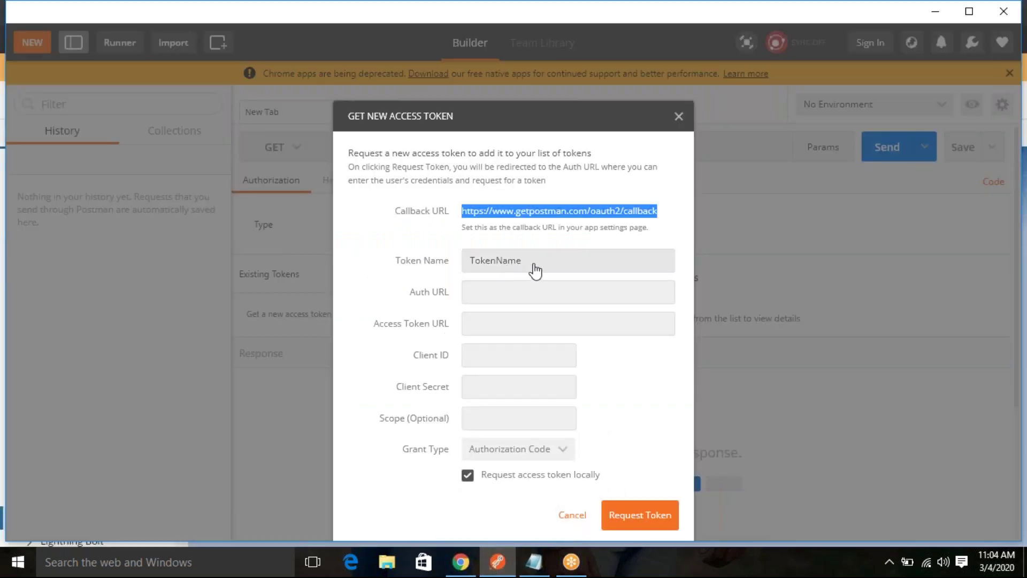
# - Copy the help.salesforce.com OAuth endpoints article URL from the Notepad notes
pyautogui.click(528, 298)
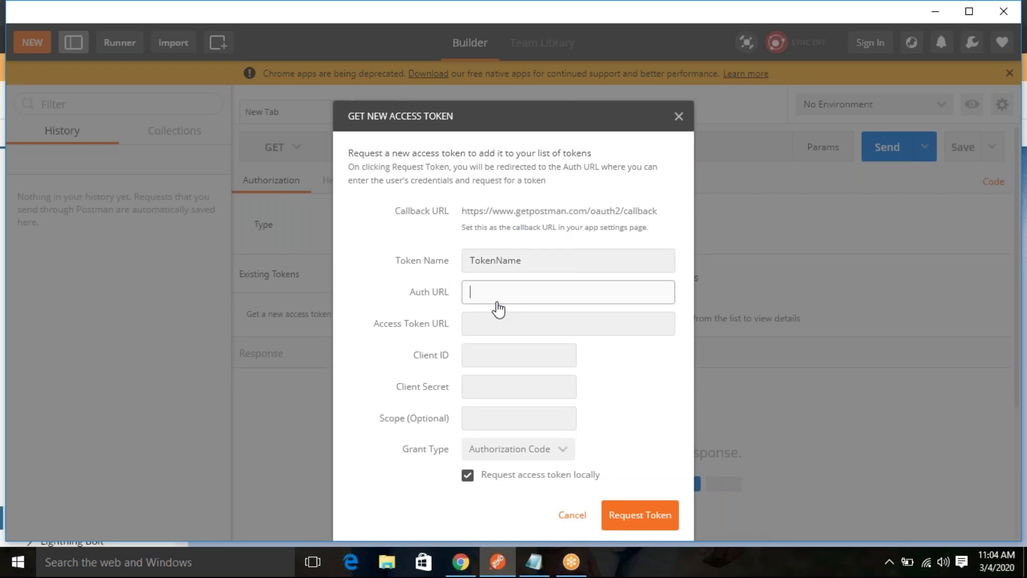
pyautogui.click(534, 562)
pyautogui.click(101, 205)
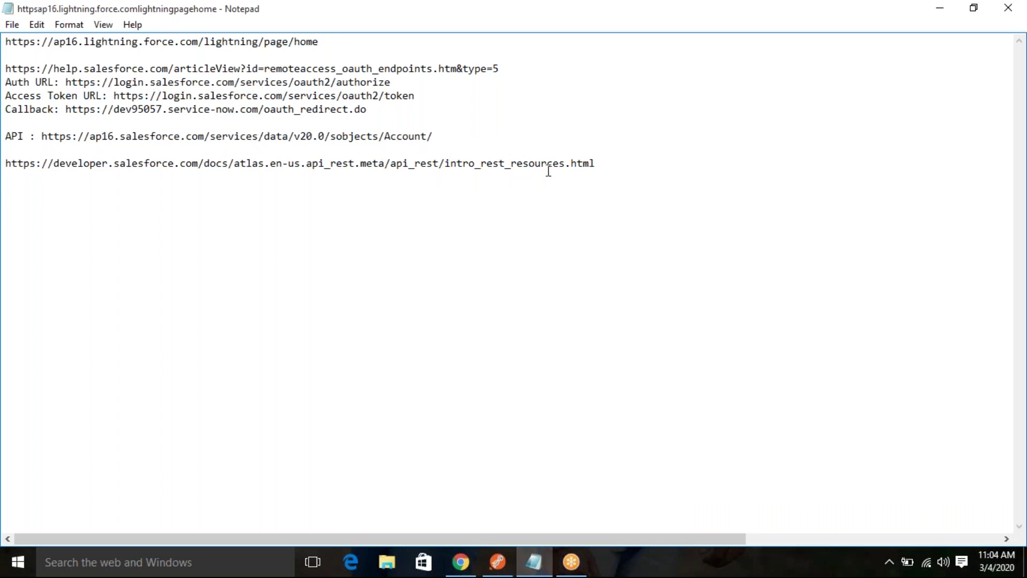
pyautogui.moveTo(501, 68); pyautogui.dragTo(8, 79)
pyautogui.hotkey('ctrl', 'c')
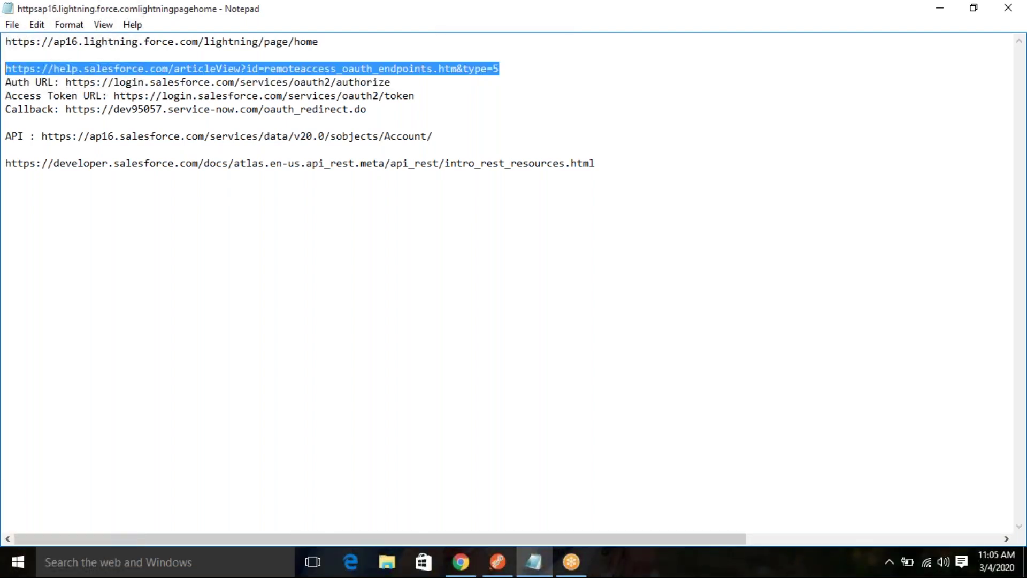
pyautogui.click(460, 562)
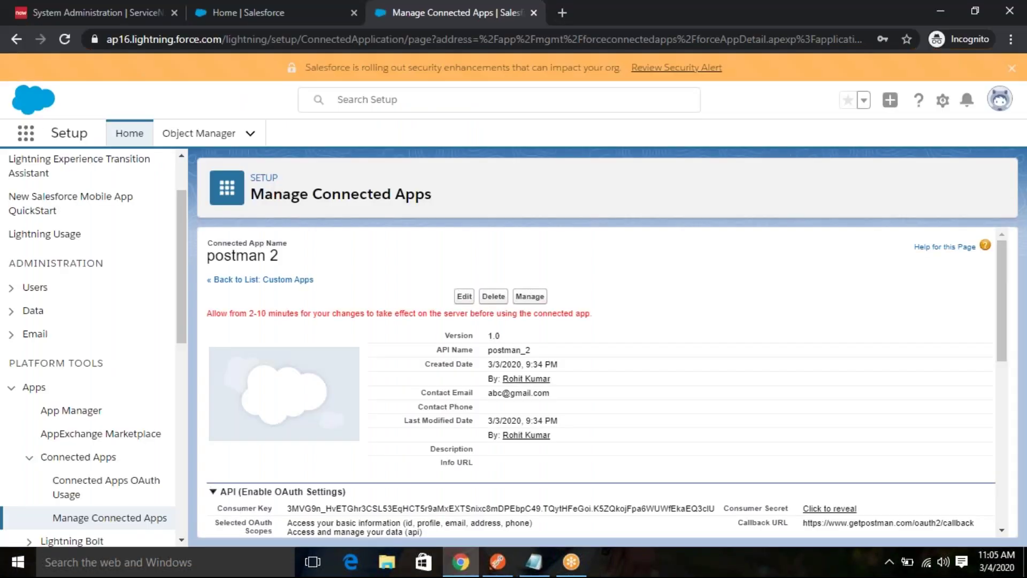
# - Open the Salesforce OAuth Endpoints help article in a new browser tab
pyautogui.click(558, 15)
pyautogui.hotkey('ctrl', 'v')
pyautogui.press('Return')
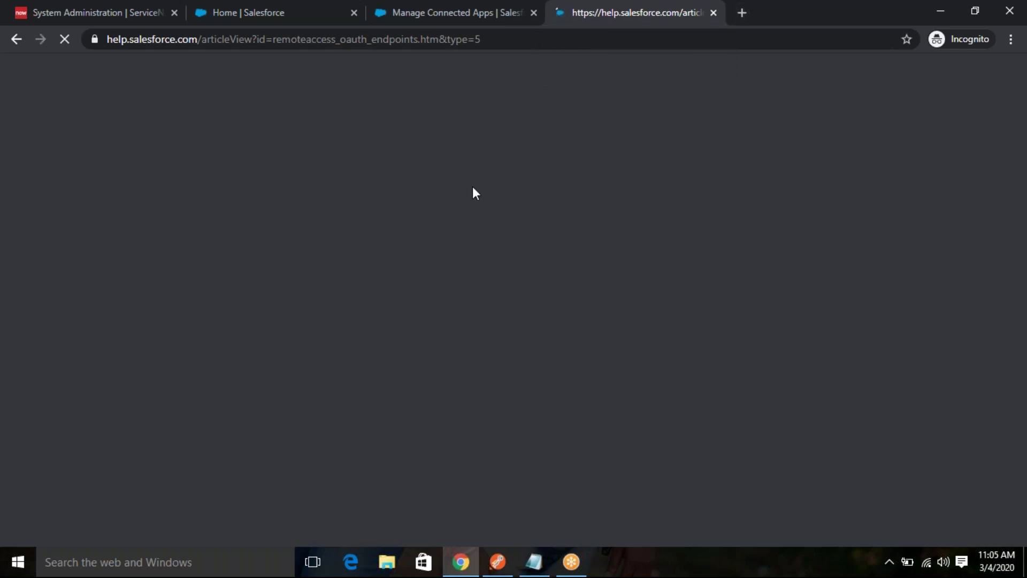
# - Compare the postman 2 app details with the article's authorize and token endpoint URLs
pyautogui.click(442, 17)
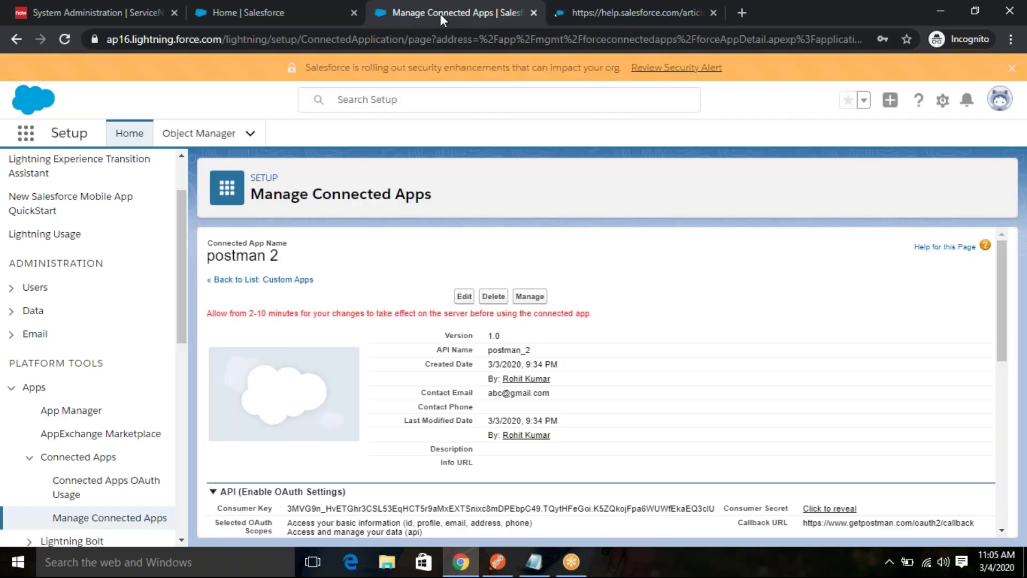
pyautogui.scroll(-3, 746, 359)
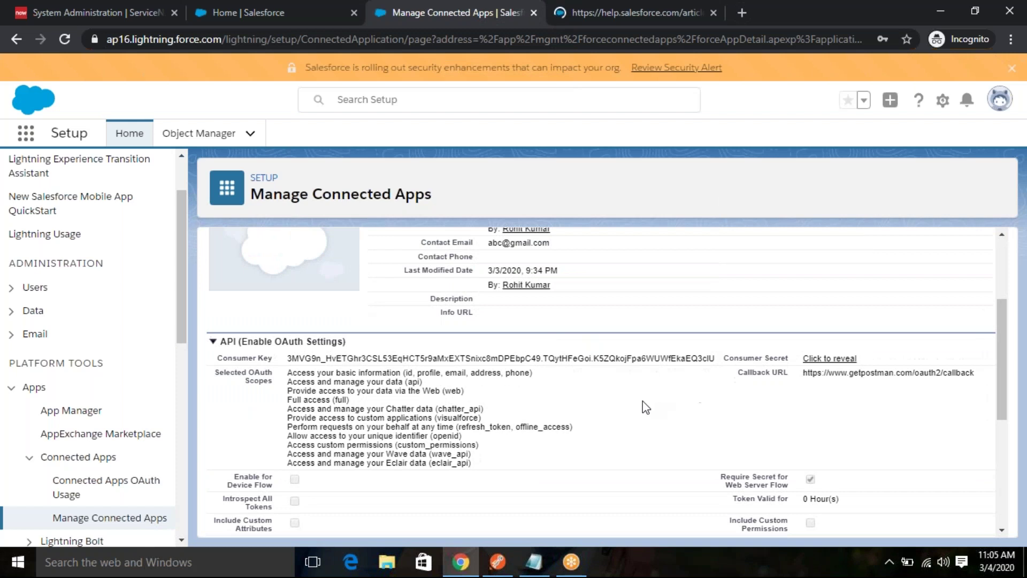
pyautogui.click(626, 15)
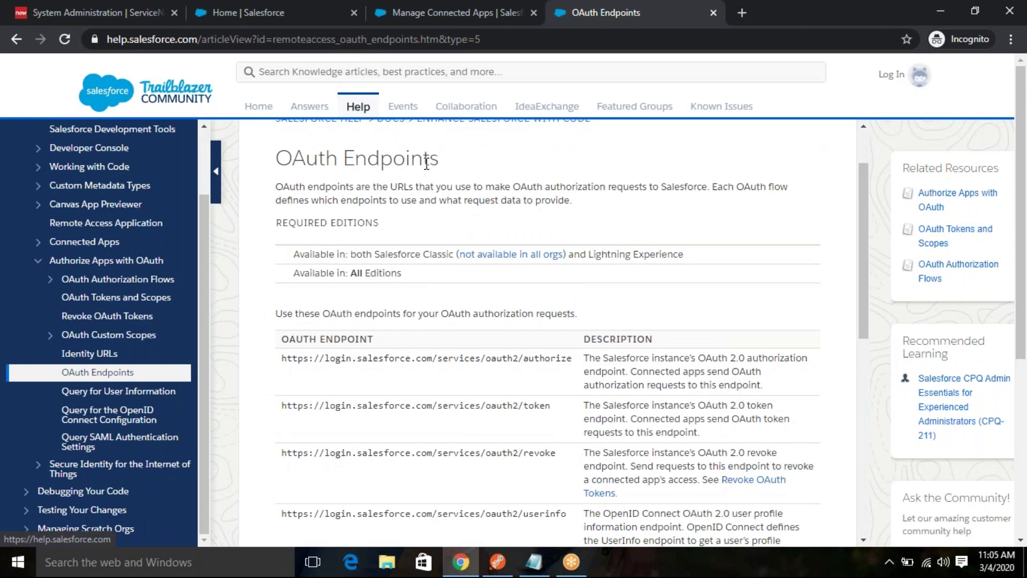
pyautogui.scroll(2, 426, 164)
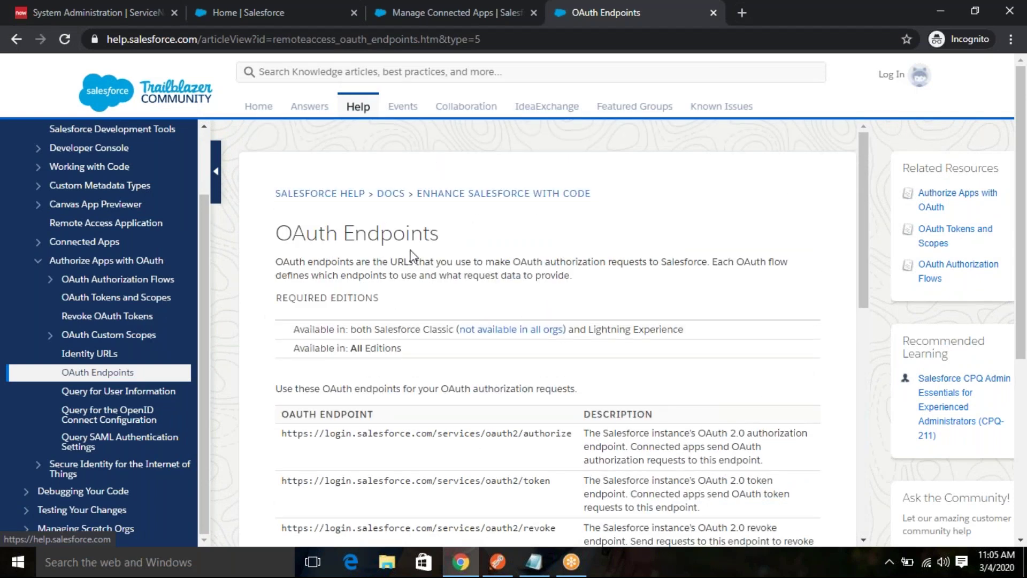
pyautogui.scroll(-2, 375, 370)
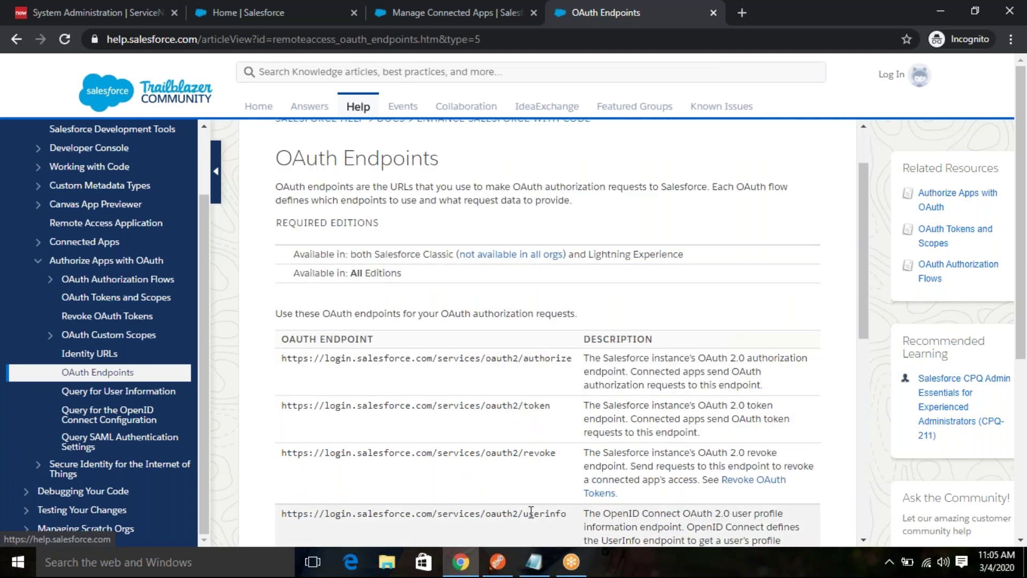
pyautogui.click(497, 562)
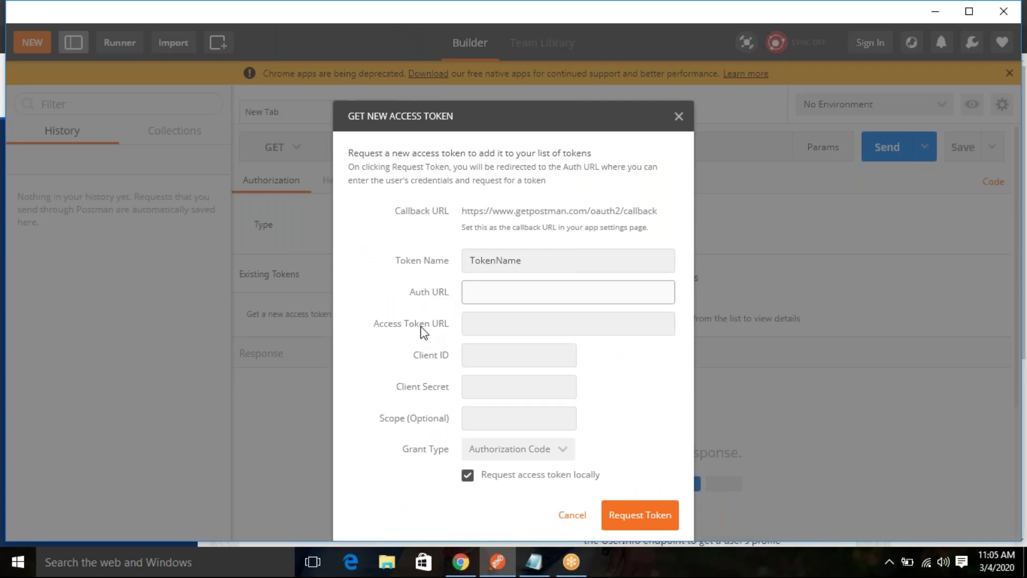
# - Fill Postman's Auth URL with the Salesforce authorize endpoint from the help page
pyautogui.click(779, 386)
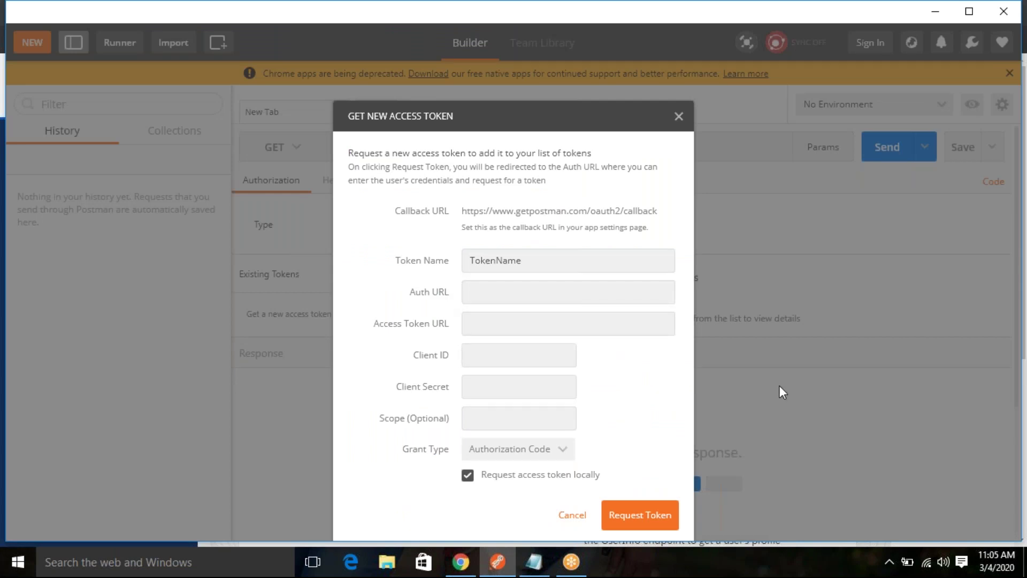
pyautogui.click(460, 563)
pyautogui.moveTo(573, 356); pyautogui.dragTo(280, 359)
pyautogui.hotkey('ctrl', 'c')
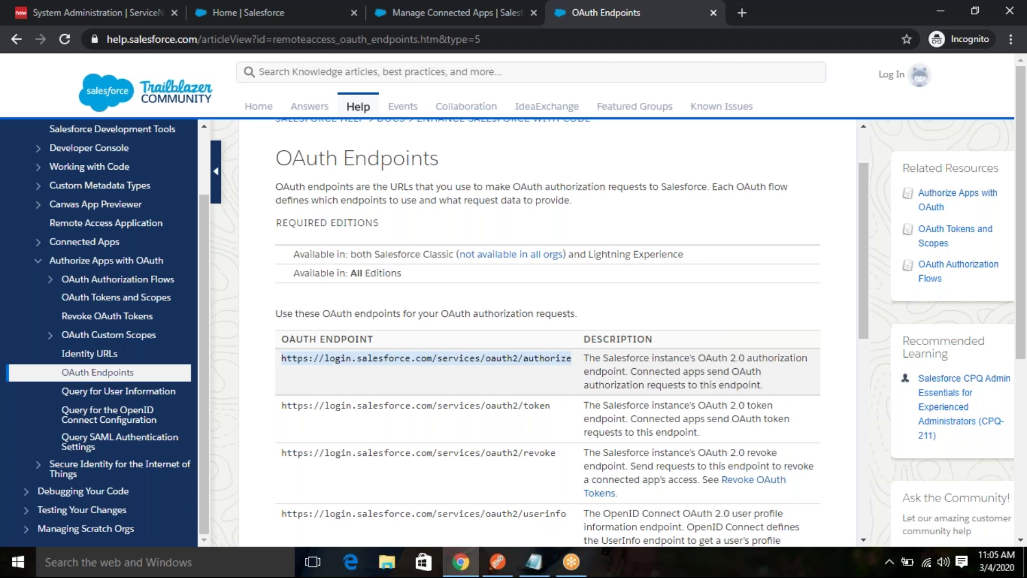
pyautogui.click(497, 562)
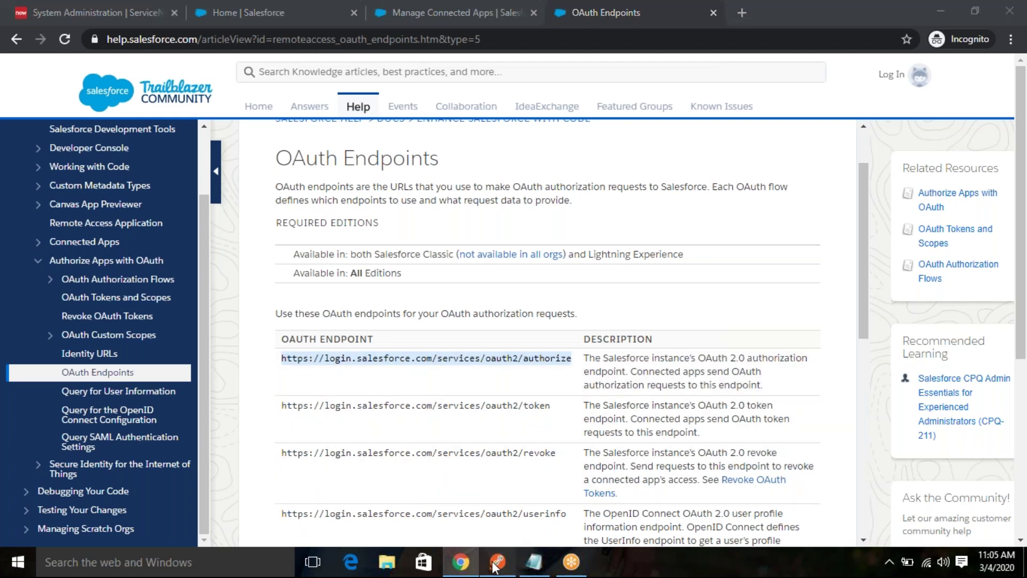
pyautogui.click(531, 278)
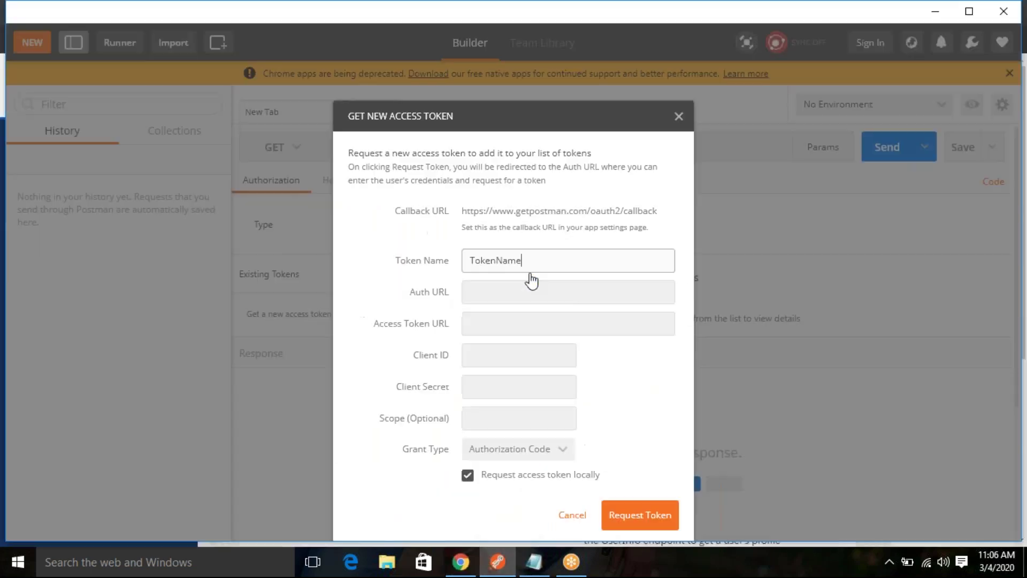
pyautogui.click(518, 302)
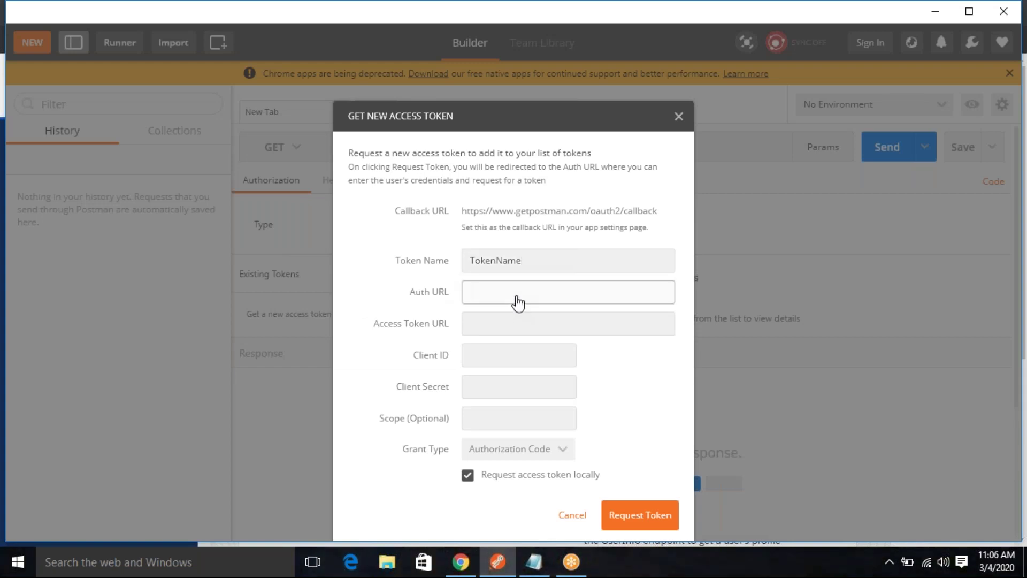
pyautogui.hotkey('ctrl', 'v')
pyautogui.click(460, 562)
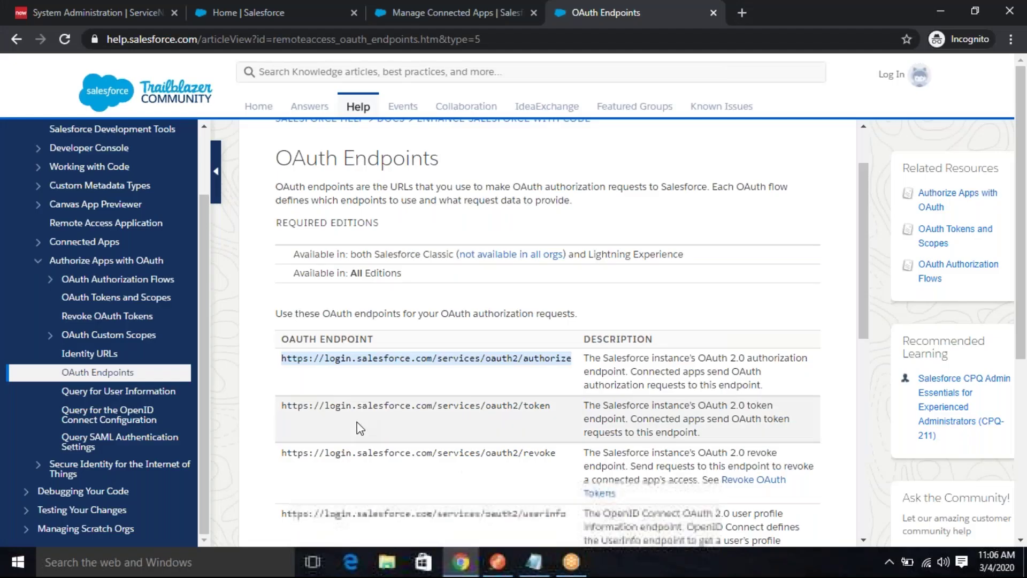
pyautogui.moveTo(281, 405); pyautogui.dragTo(554, 415)
pyautogui.hotkey('ctrl', 'c')
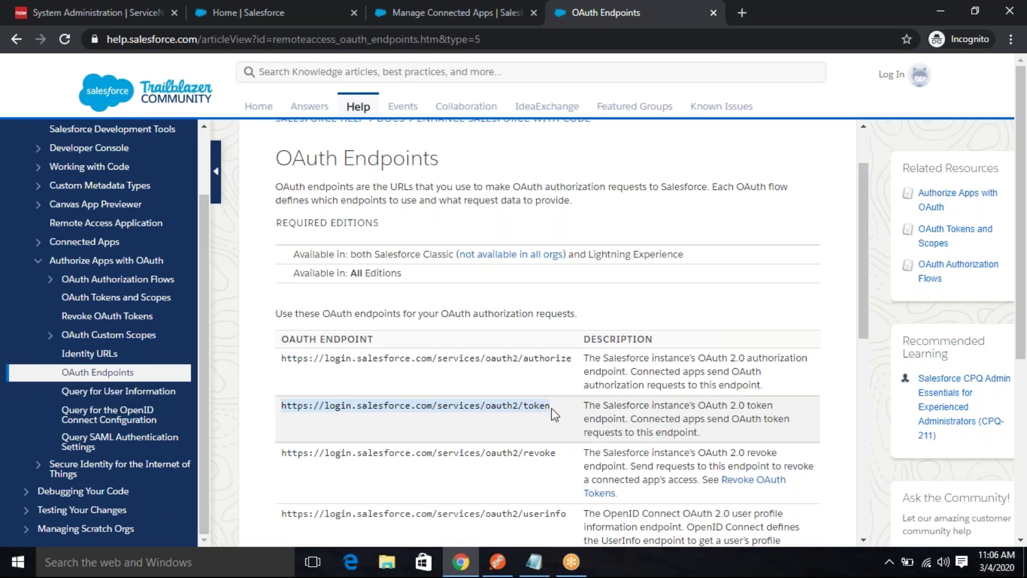
pyautogui.click(497, 561)
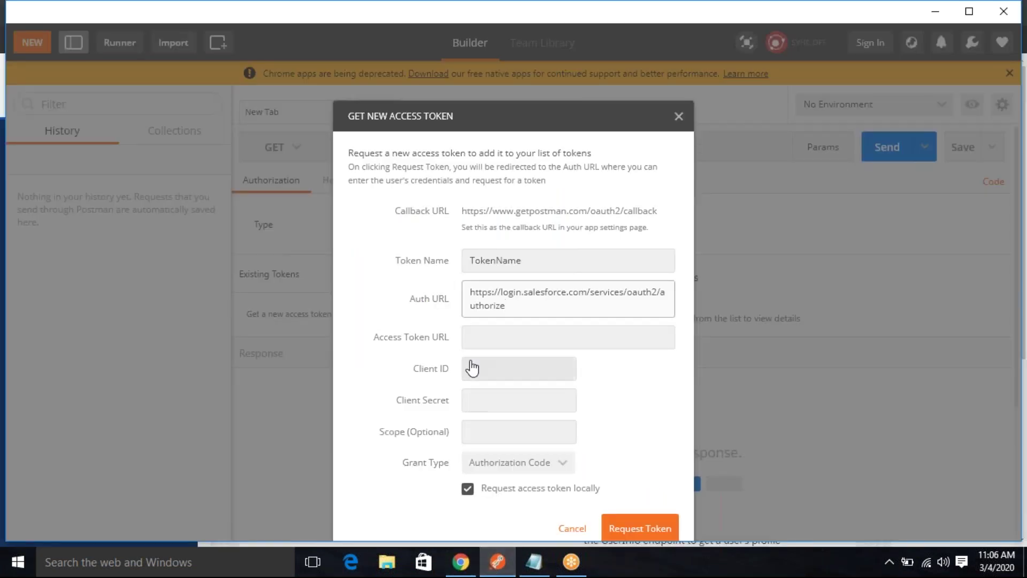
pyautogui.click(473, 337)
pyautogui.hotkey('ctrl', 'v')
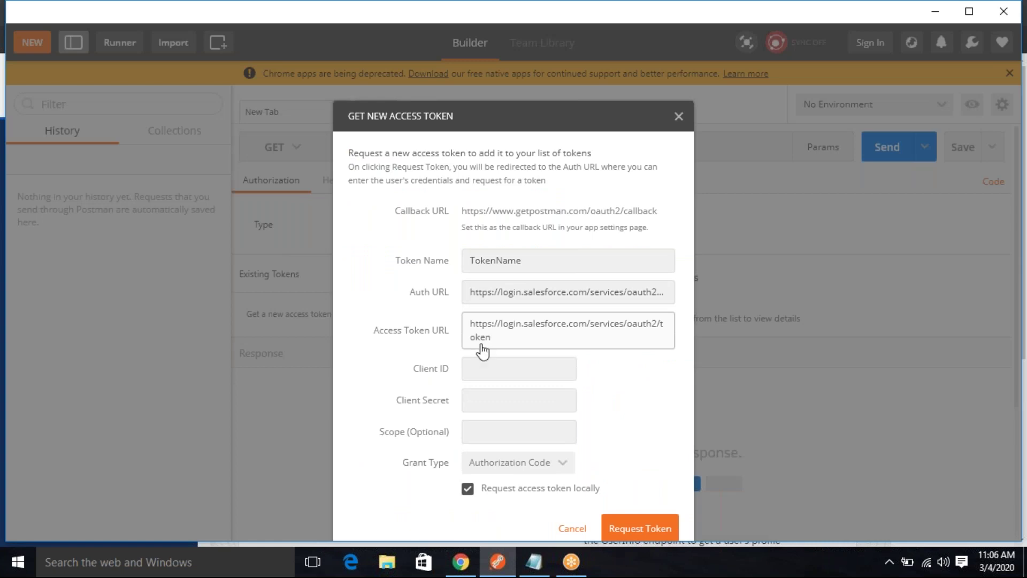
pyautogui.click(479, 374)
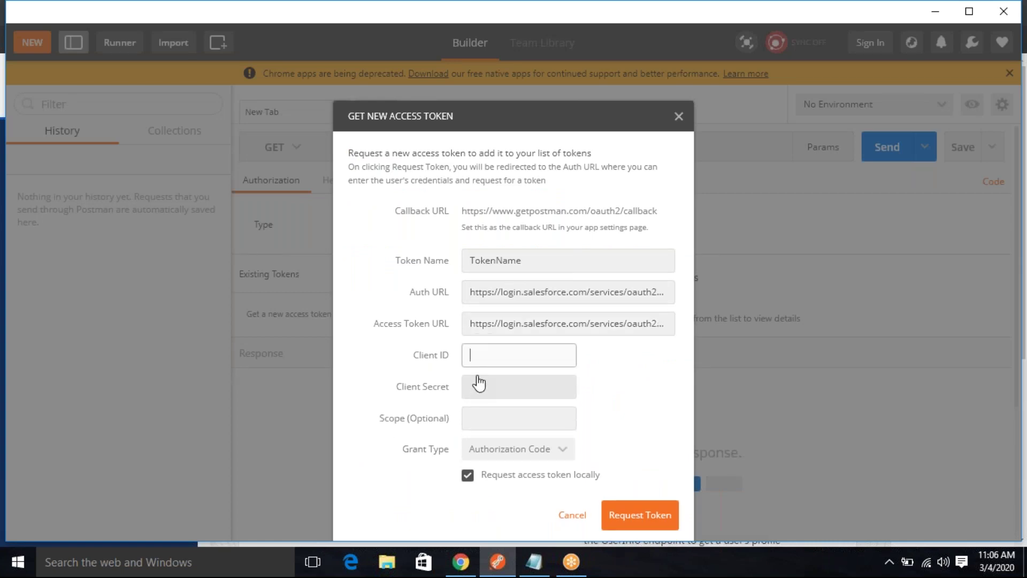
pyautogui.click(461, 562)
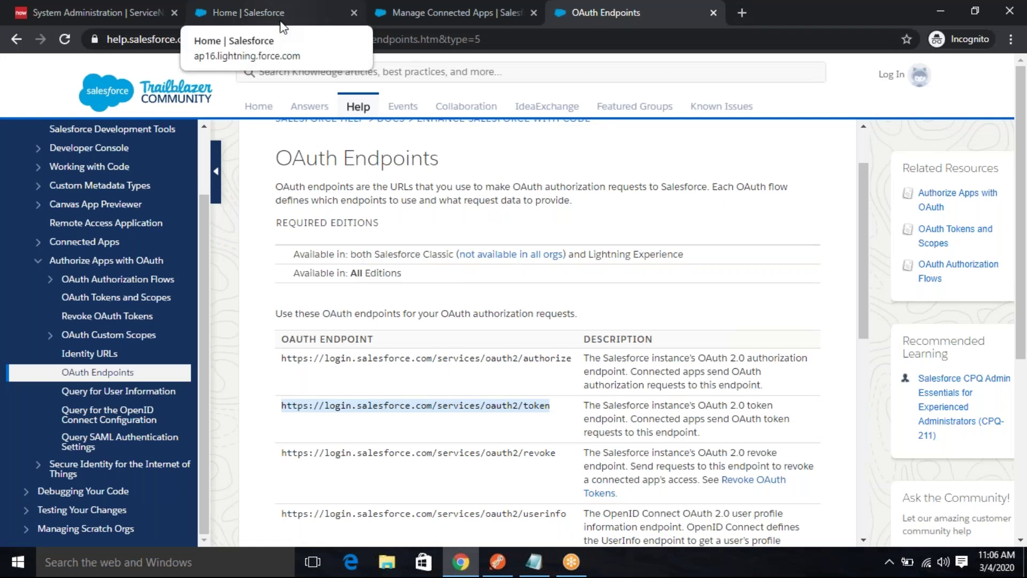
# - Copy the connected app's Consumer Key into Postman's Client ID field
pyautogui.click(419, 9)
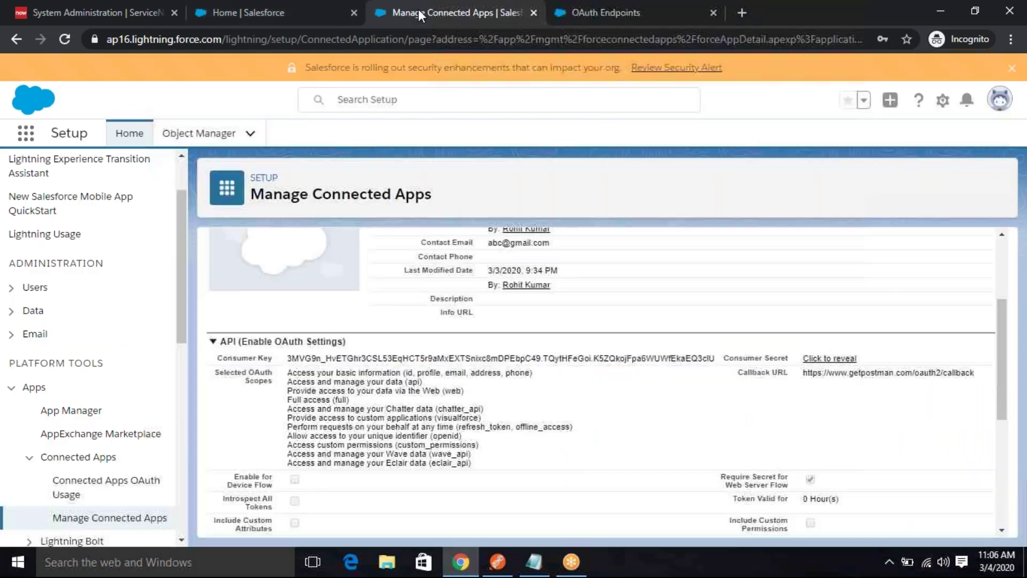
pyautogui.moveTo(287, 358); pyautogui.dragTo(716, 358)
pyautogui.hotkey('ctrl', 'c')
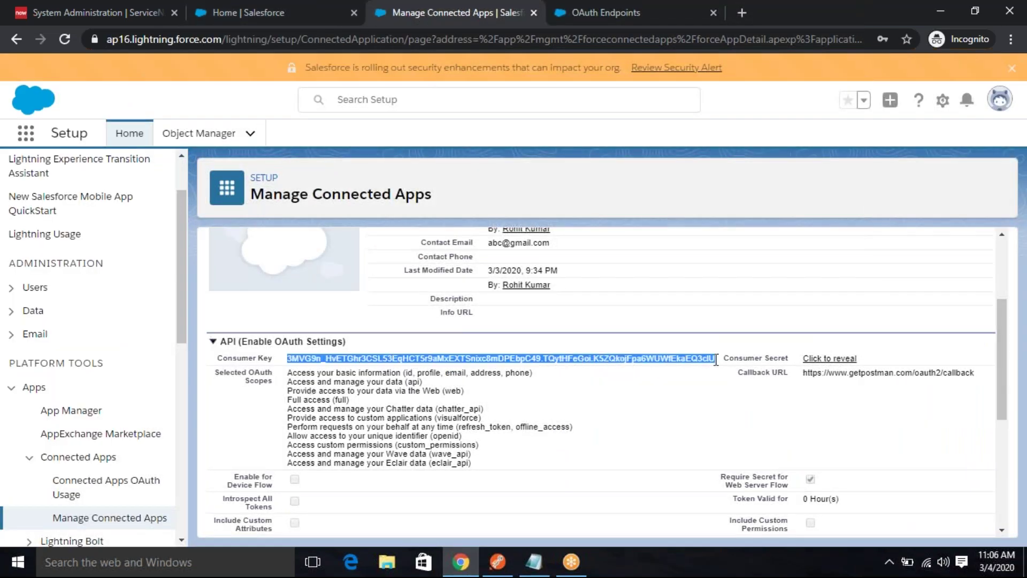
pyautogui.click(572, 561)
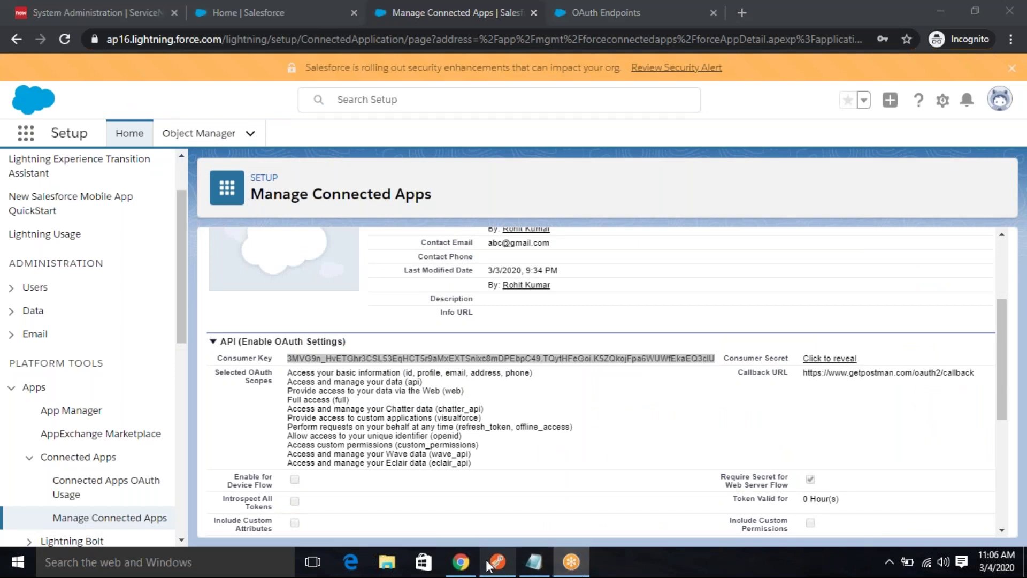
pyautogui.click(488, 563)
pyautogui.click(495, 367)
pyautogui.hotkey('ctrl', 'v')
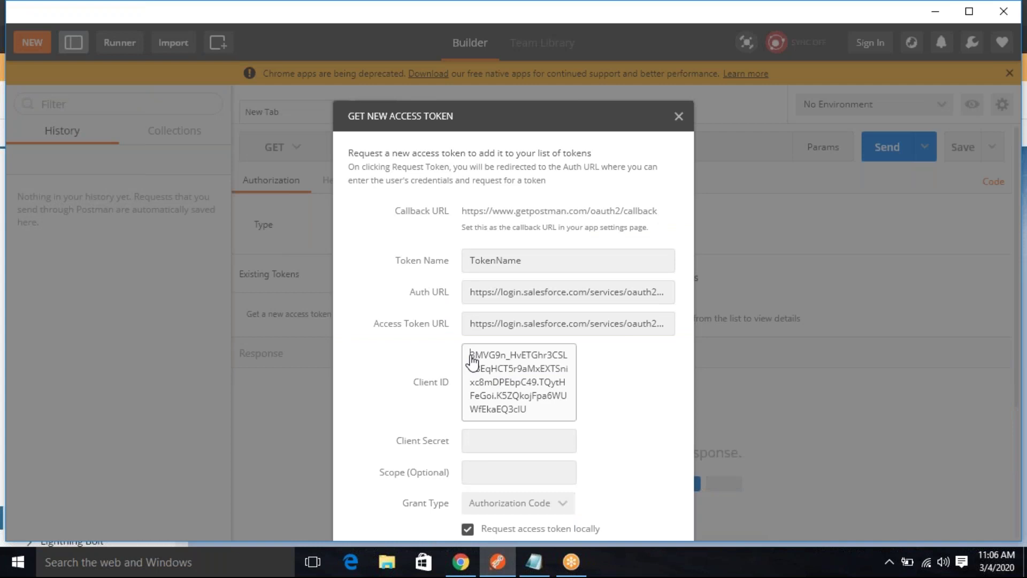
pyautogui.click(485, 439)
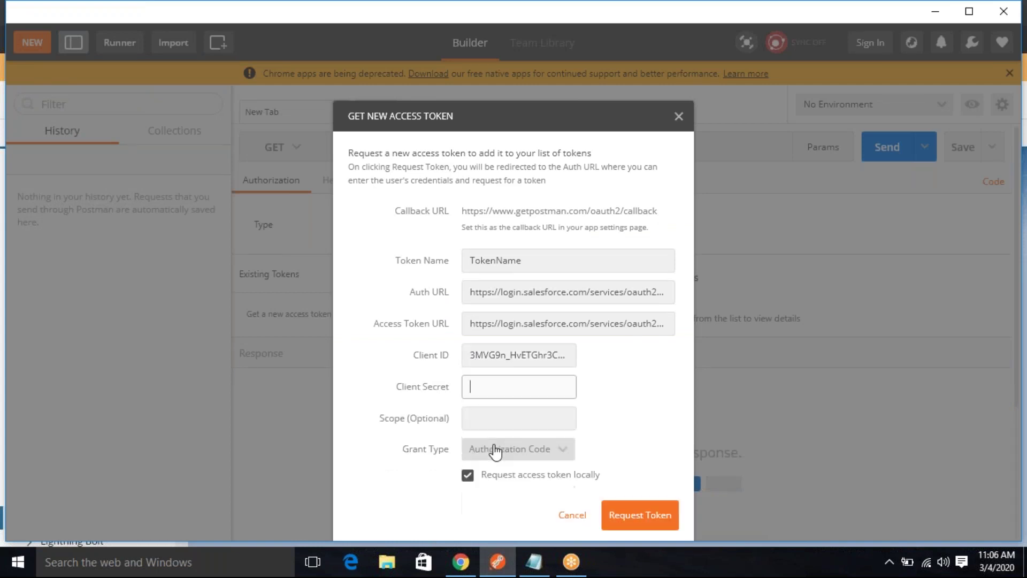
# - Reveal the Consumer Secret and paste it into Postman's Client Secret field
pyautogui.click(460, 562)
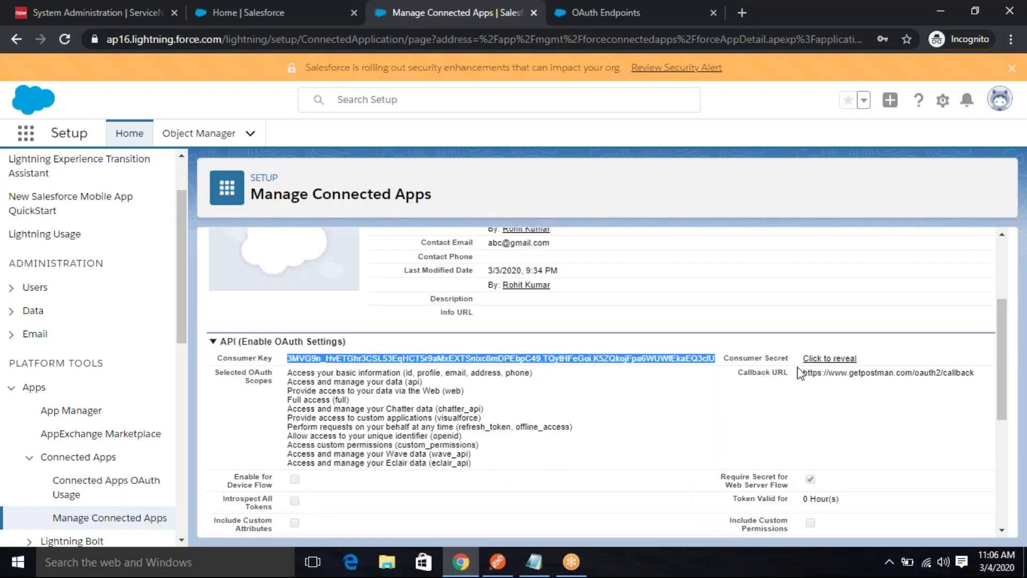
pyautogui.click(838, 360)
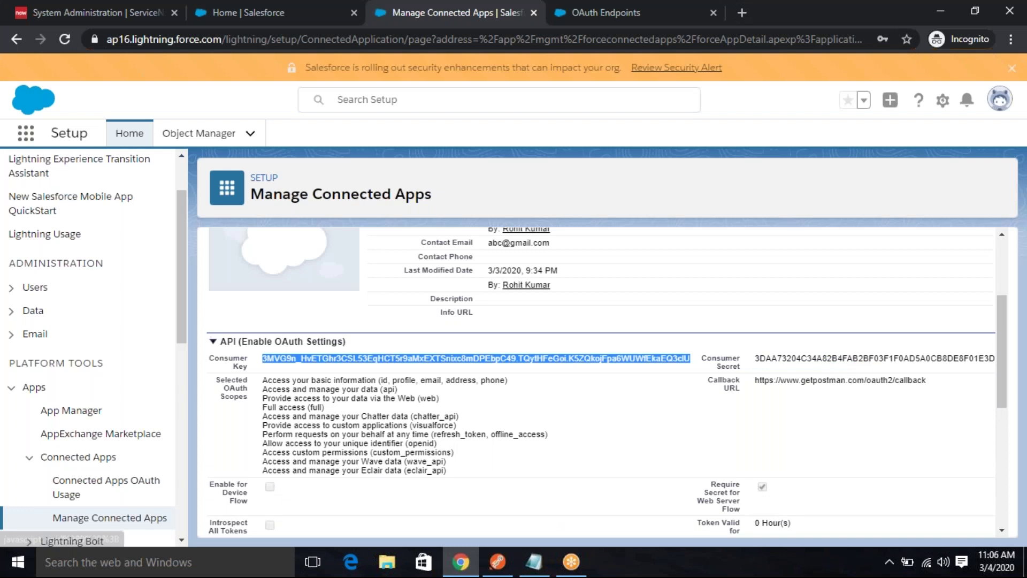
pyautogui.moveTo(756, 359); pyautogui.dragTo(979, 357)
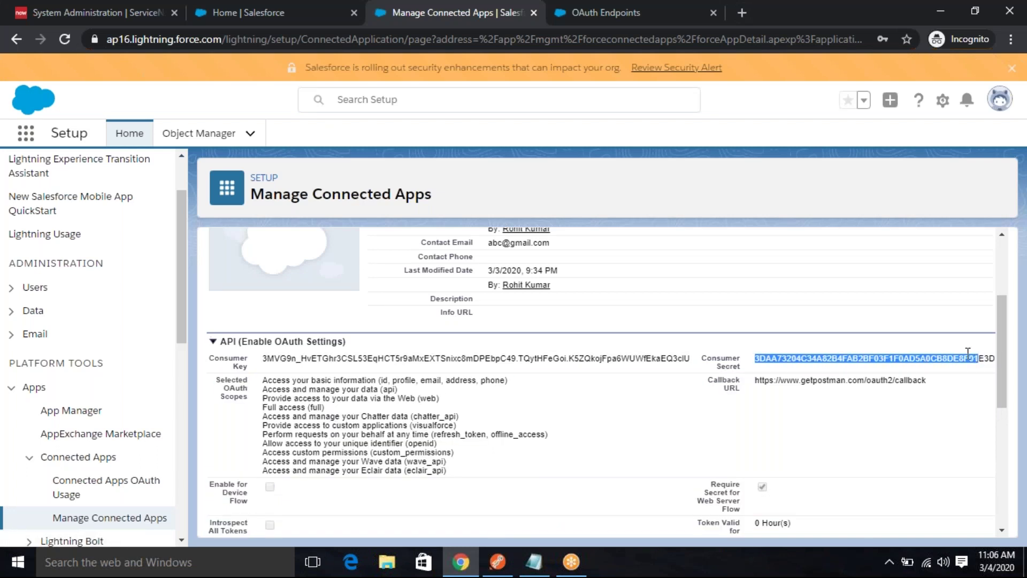
pyautogui.hotkey('ctrl', '-')
pyautogui.hotkey('ctrl', '-')
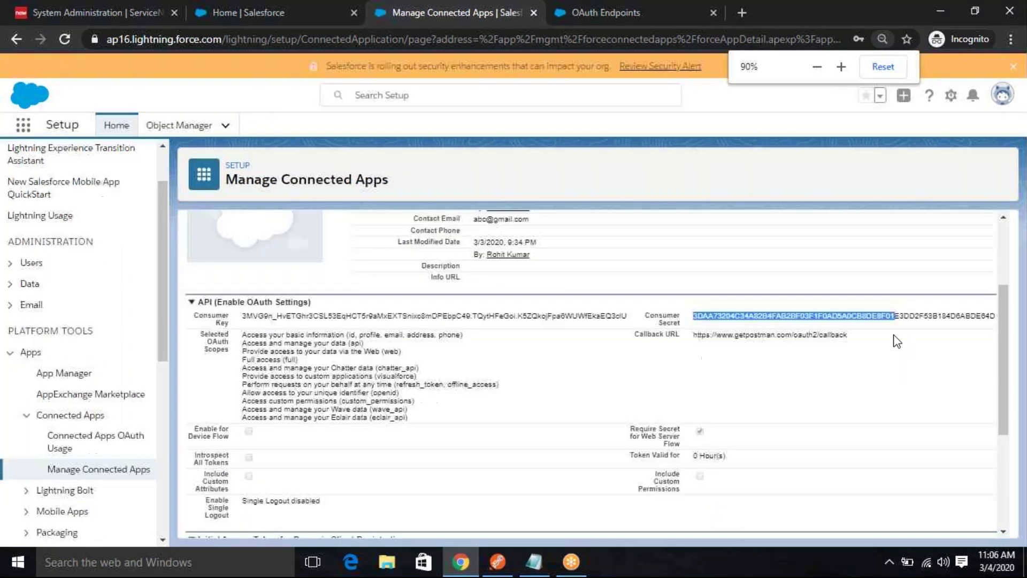
pyautogui.hotkey('ctrl', '-')
pyautogui.hotkey('ctrl', '-')
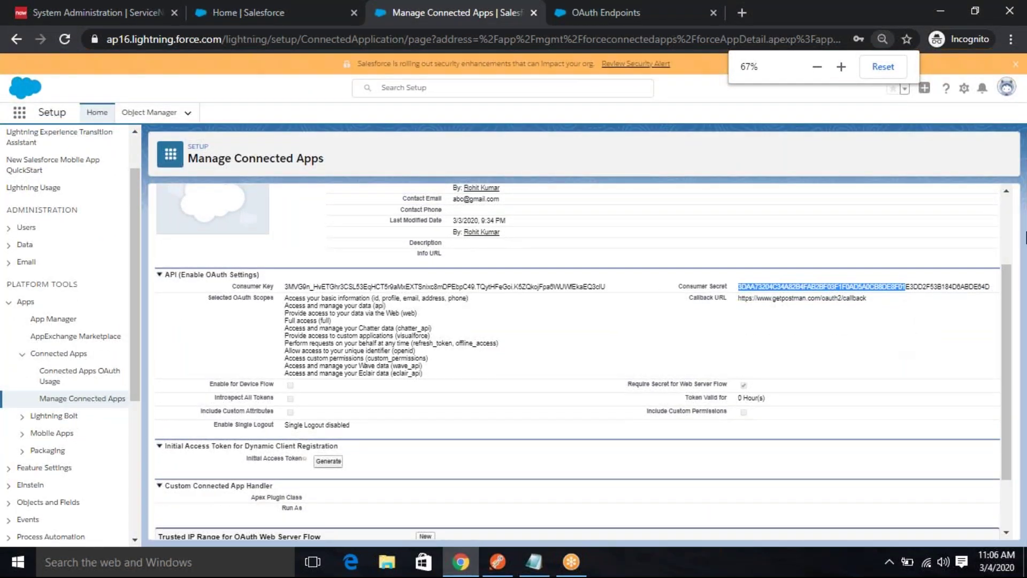
pyautogui.moveTo(962, 270); pyautogui.dragTo(736, 273)
pyautogui.hotkey('ctrl', 'c')
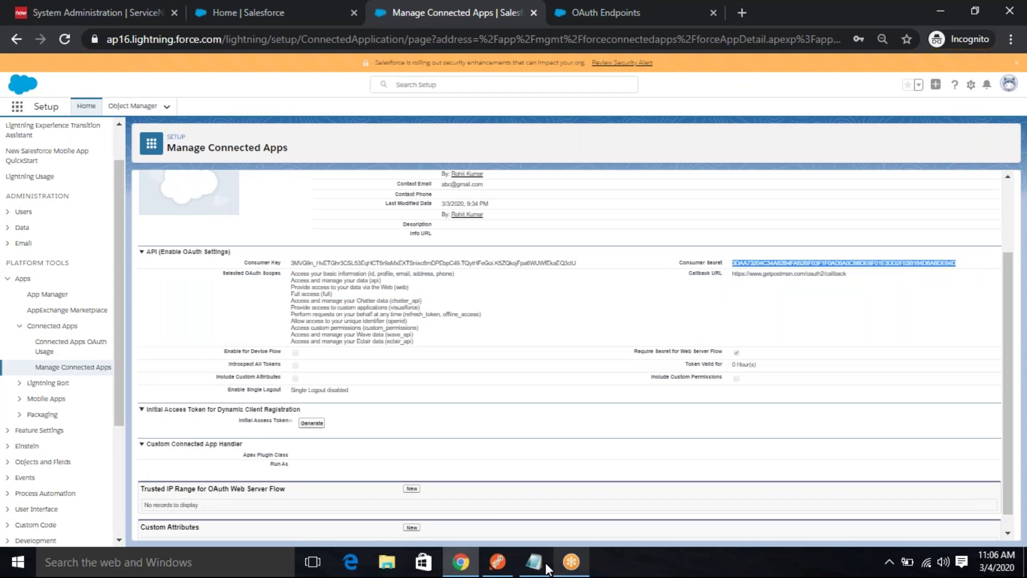
pyautogui.click(499, 563)
pyautogui.hotkey('ctrl', 'v')
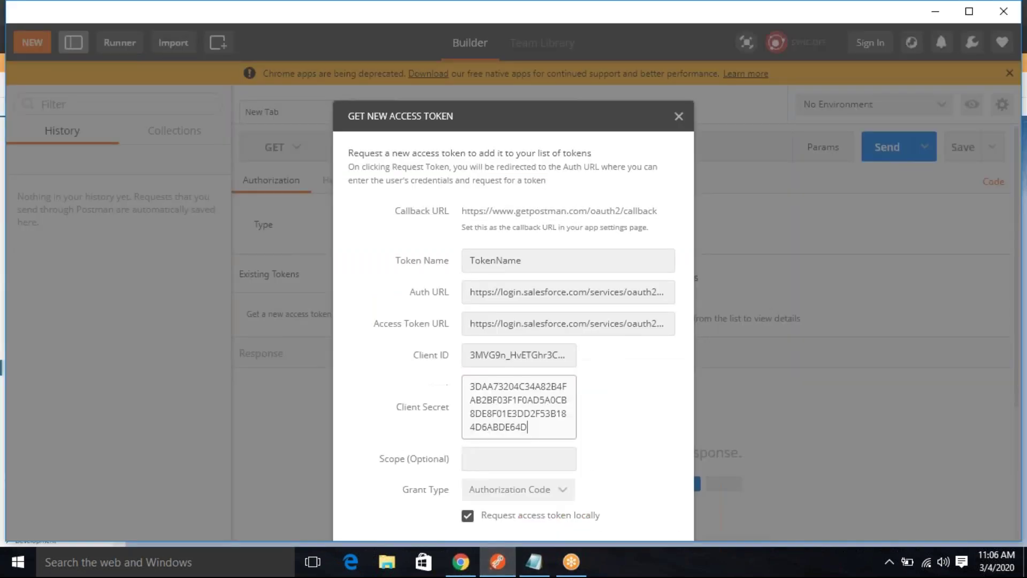
pyautogui.click(461, 562)
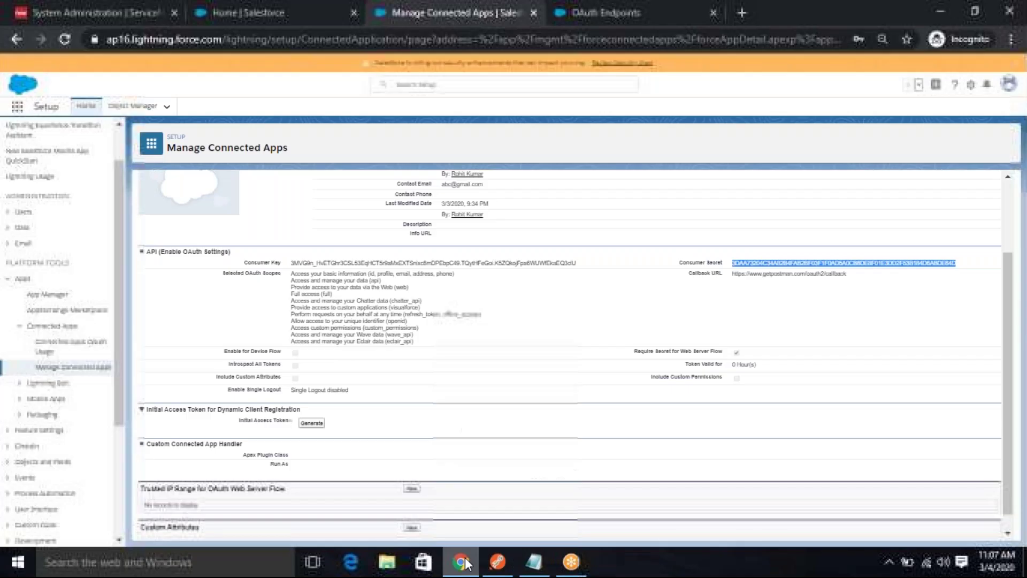
pyautogui.click(881, 38)
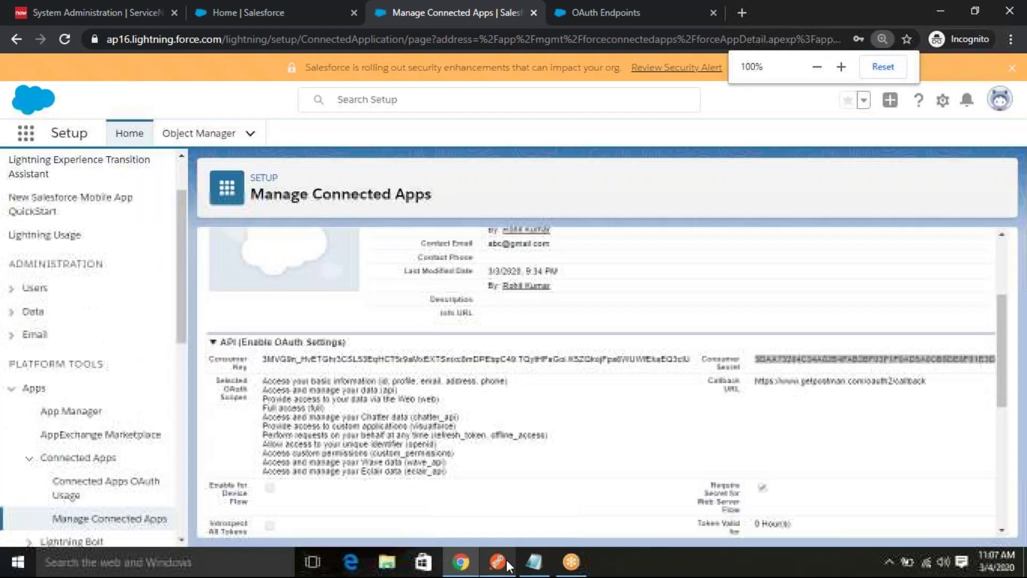
# - Keep the grant type set to Authorization Code
pyautogui.click(498, 562)
pyautogui.click(601, 413)
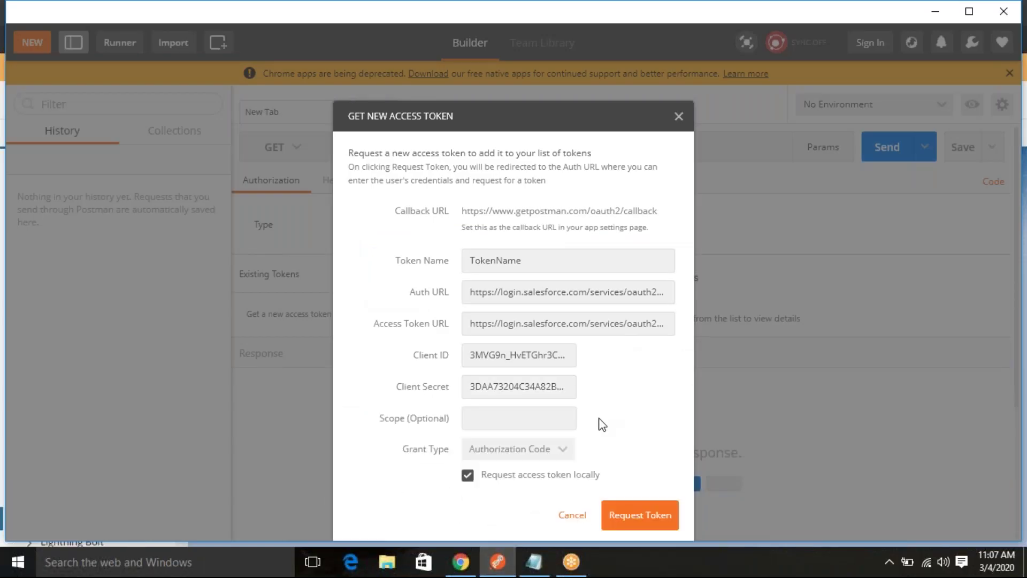
pyautogui.click(554, 454)
pyautogui.click(527, 478)
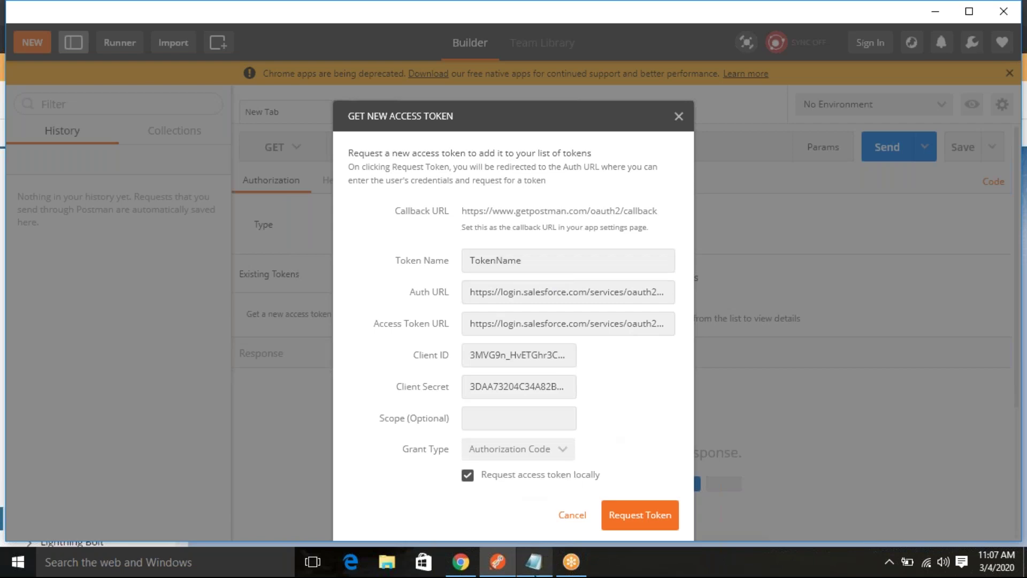
pyautogui.click(534, 562)
# - Open the REST resources documentation URL from the notes in a new browser tab
pyautogui.moveTo(615, 162); pyautogui.dragTo(7, 163)
pyautogui.hotkey('ctrl', 'c')
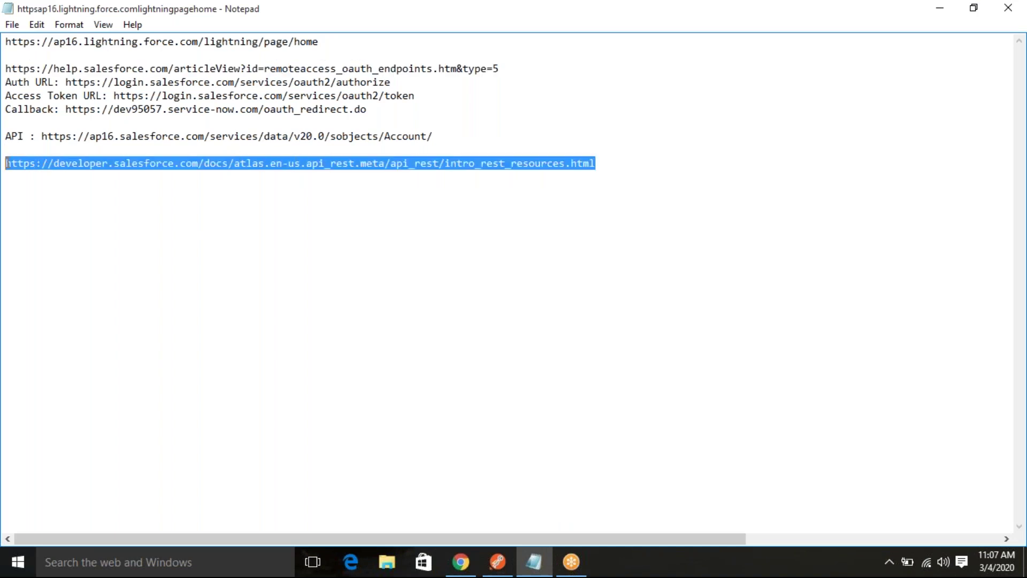
pyautogui.click(460, 561)
pyautogui.click(749, 12)
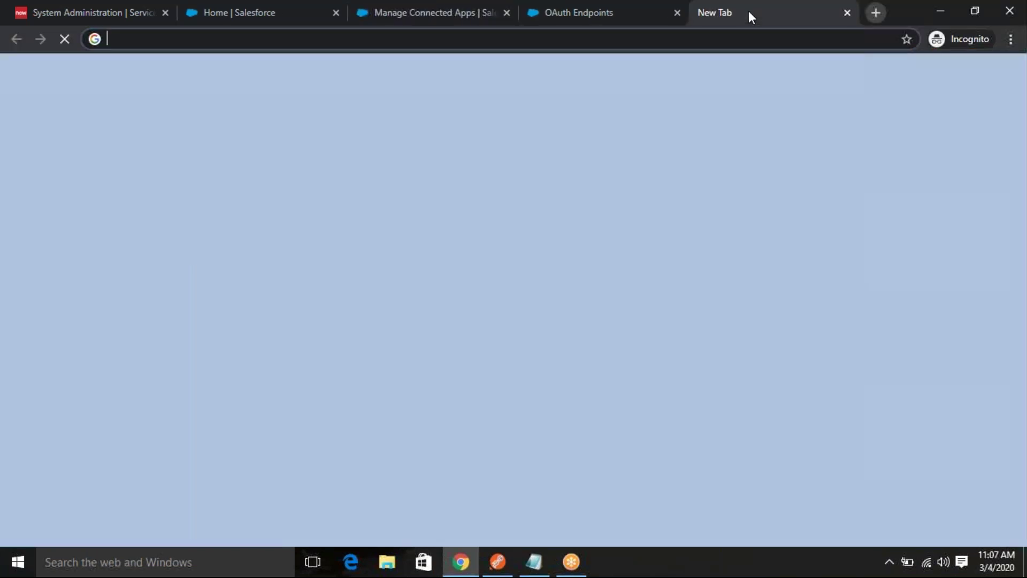
pyautogui.hotkey('ctrl', 'v')
pyautogui.press('Return')
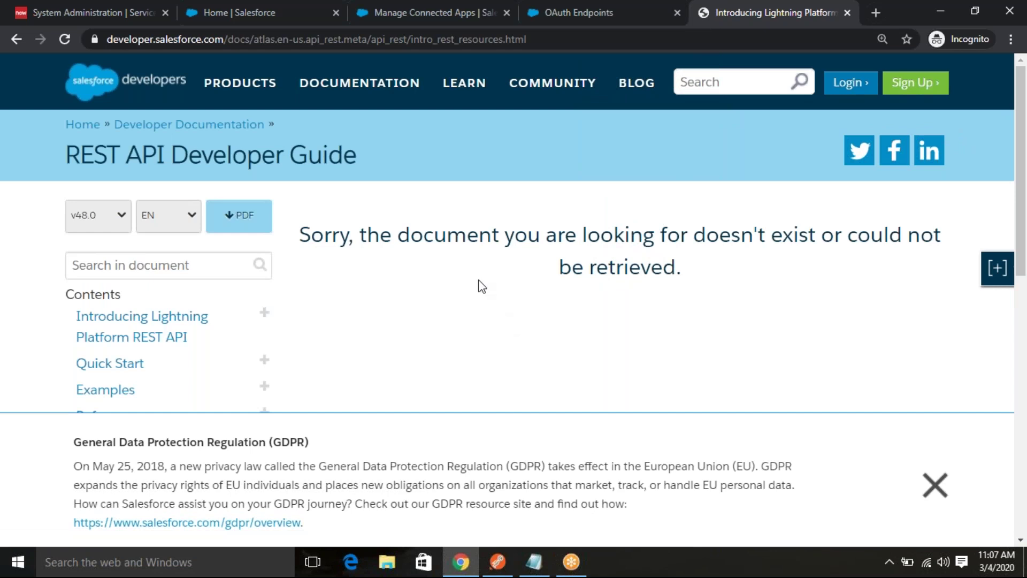
# - Navigate the REST API Developer Guide contents to the Examples page
pyautogui.scroll(-1, 480, 287)
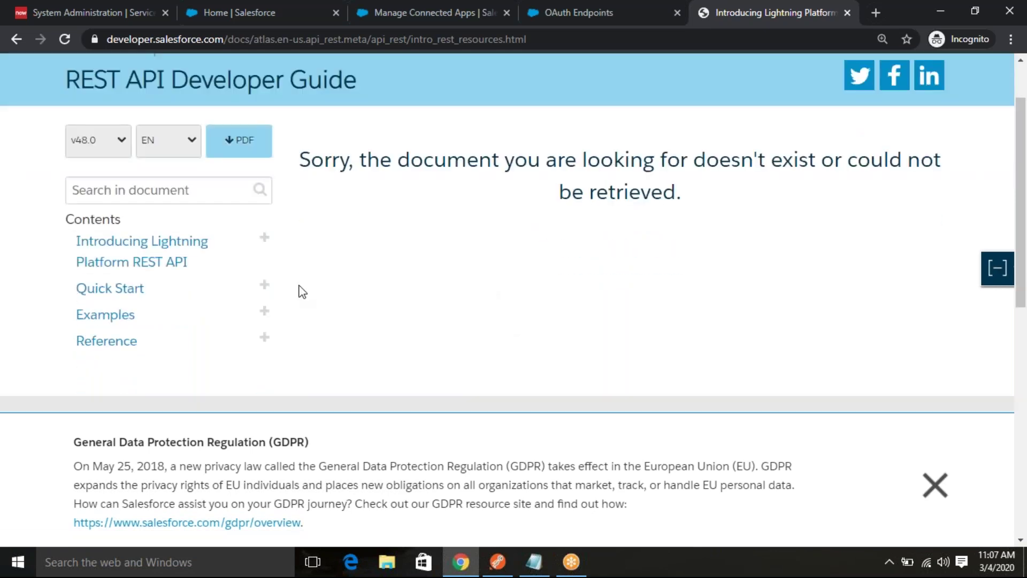
pyautogui.click(140, 270)
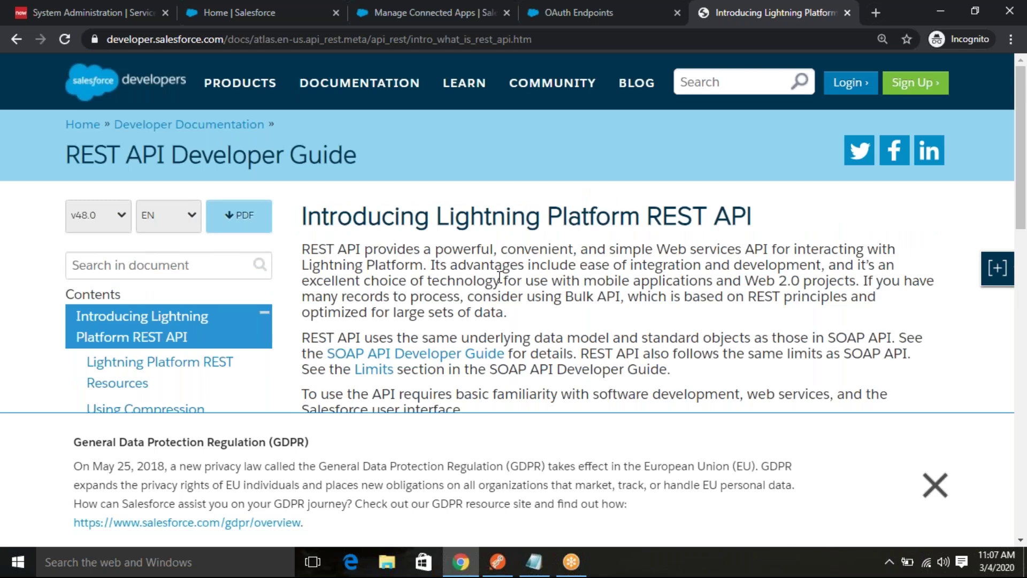
pyautogui.scroll(-5, 499, 277)
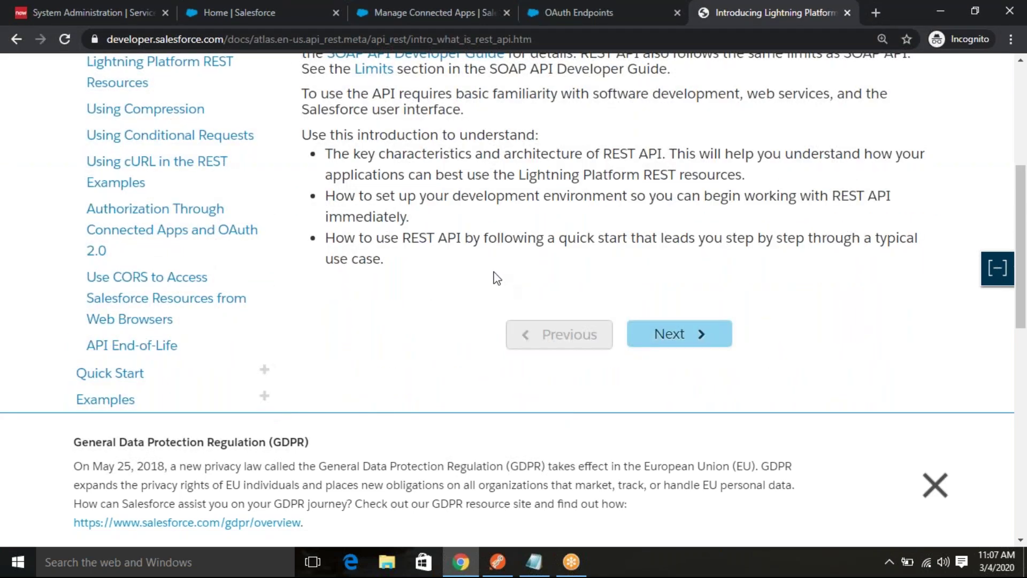
pyautogui.click(176, 242)
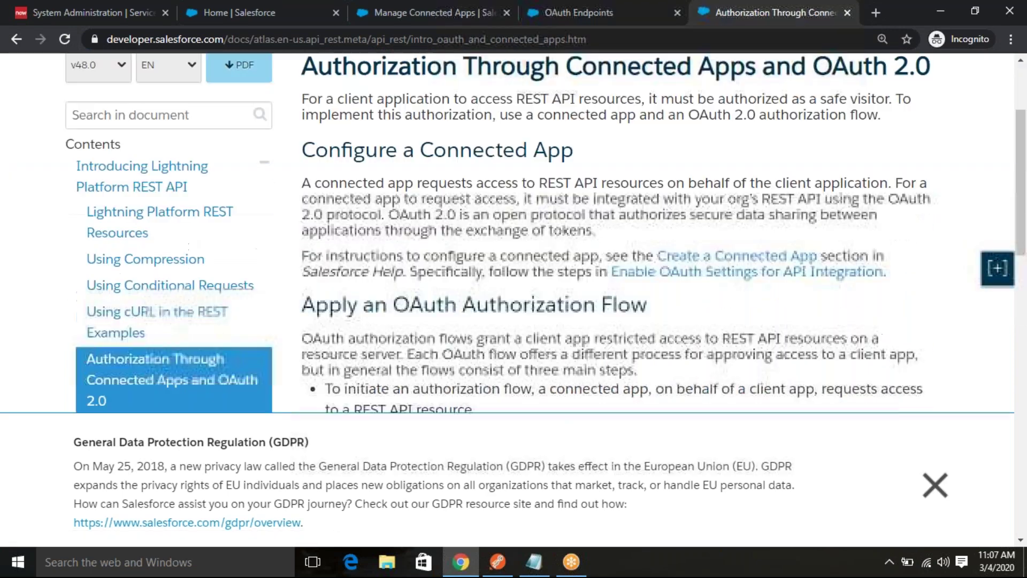
pyautogui.scroll(-7, 252, 236)
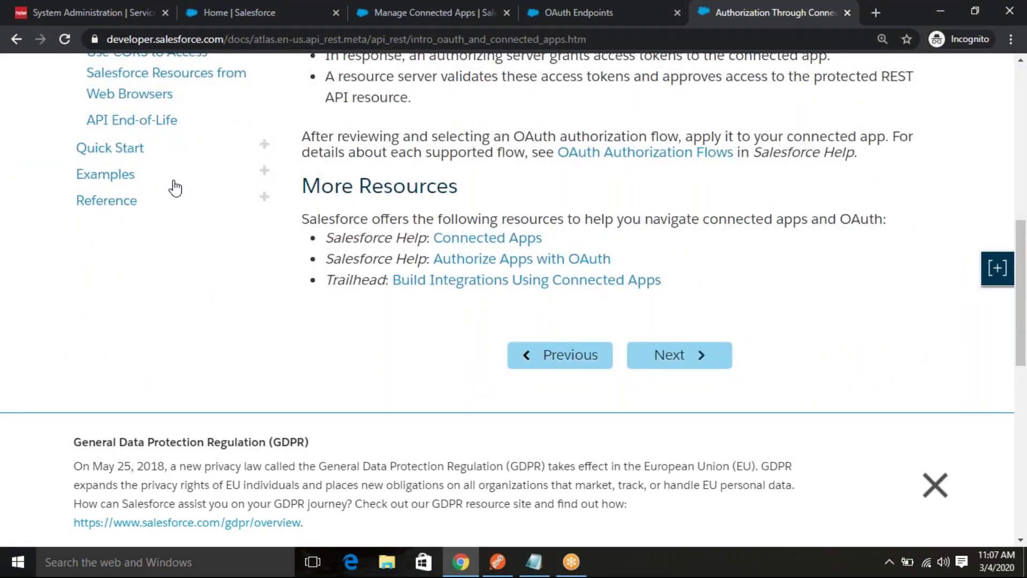
pyautogui.click(176, 187)
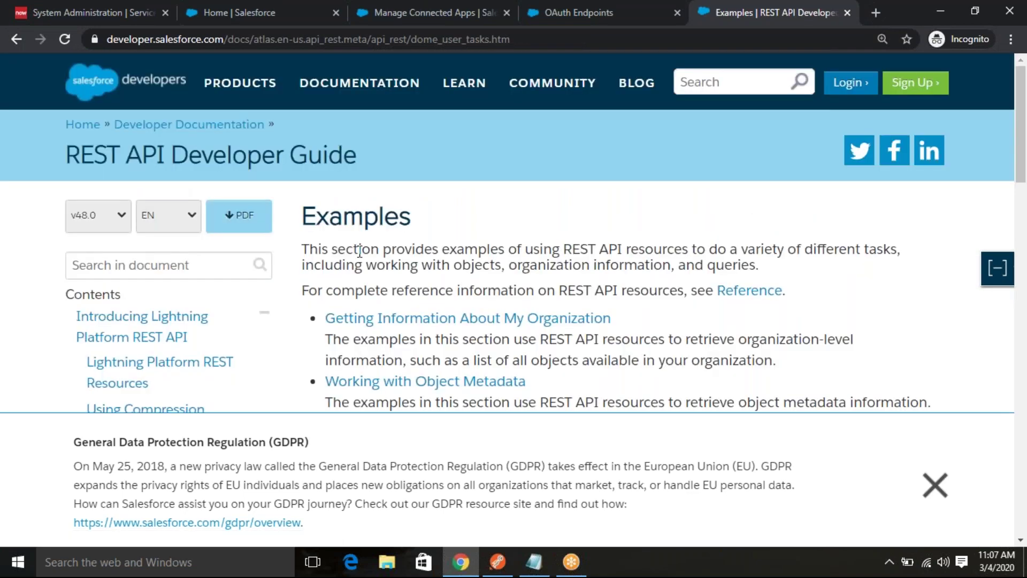
pyautogui.scroll(-3, 423, 231)
pyautogui.scroll(-5, 589, 241)
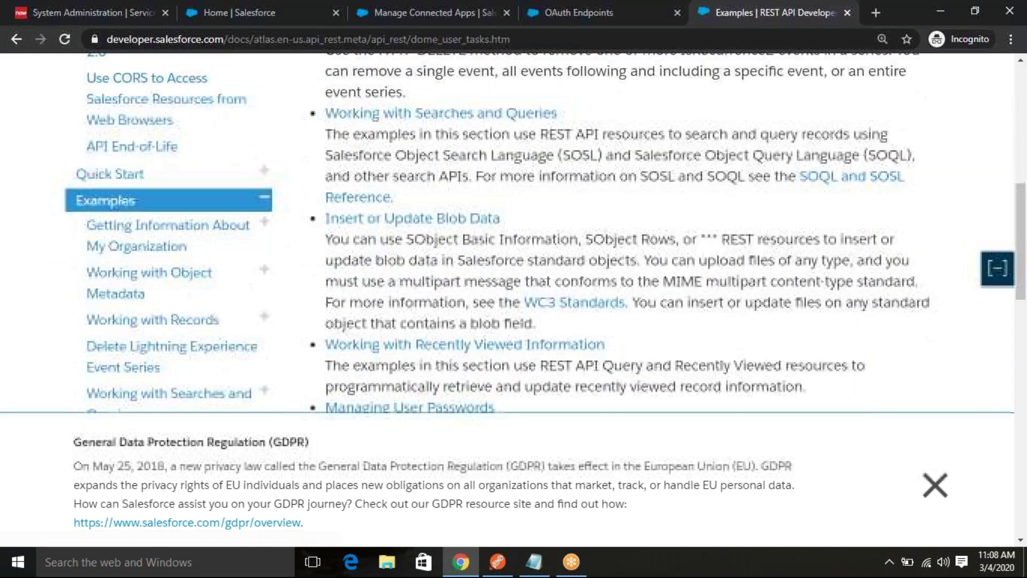
# - Grant the postman 2 app access by allowing it on the Salesforce Allow Access prompt
pyautogui.click(497, 562)
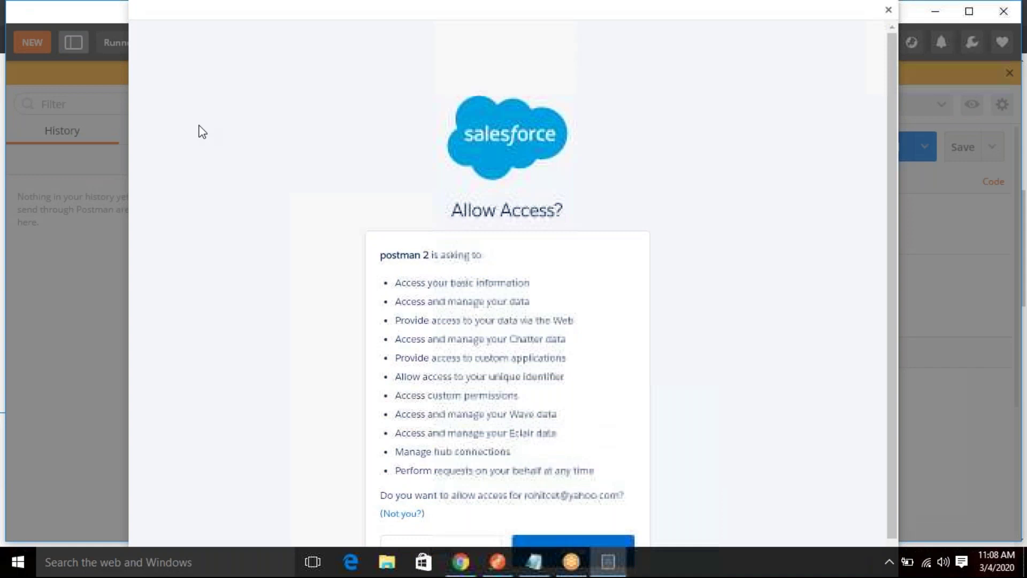
pyautogui.scroll(-1, 643, 134)
pyautogui.click(585, 495)
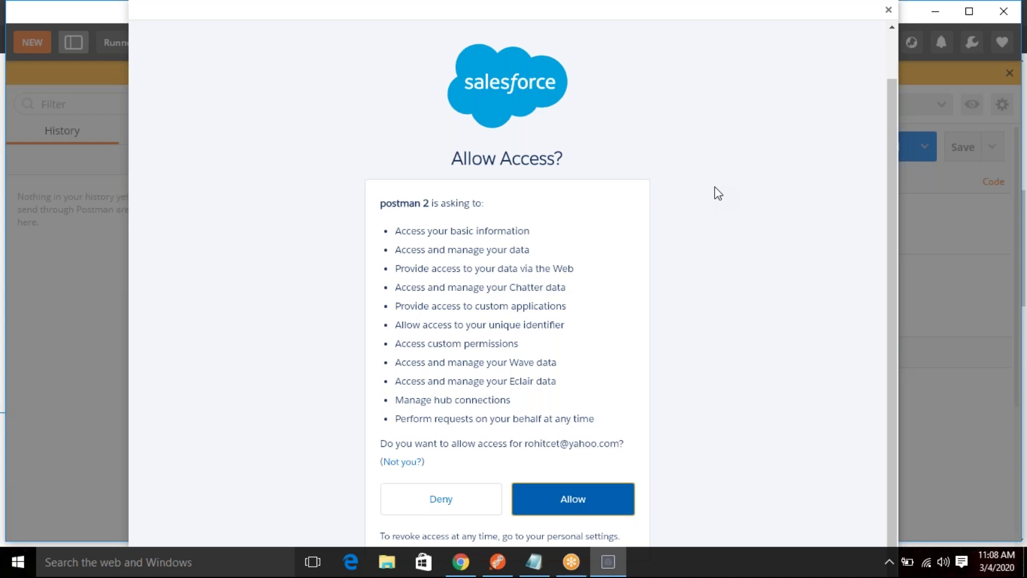
pyautogui.click(586, 496)
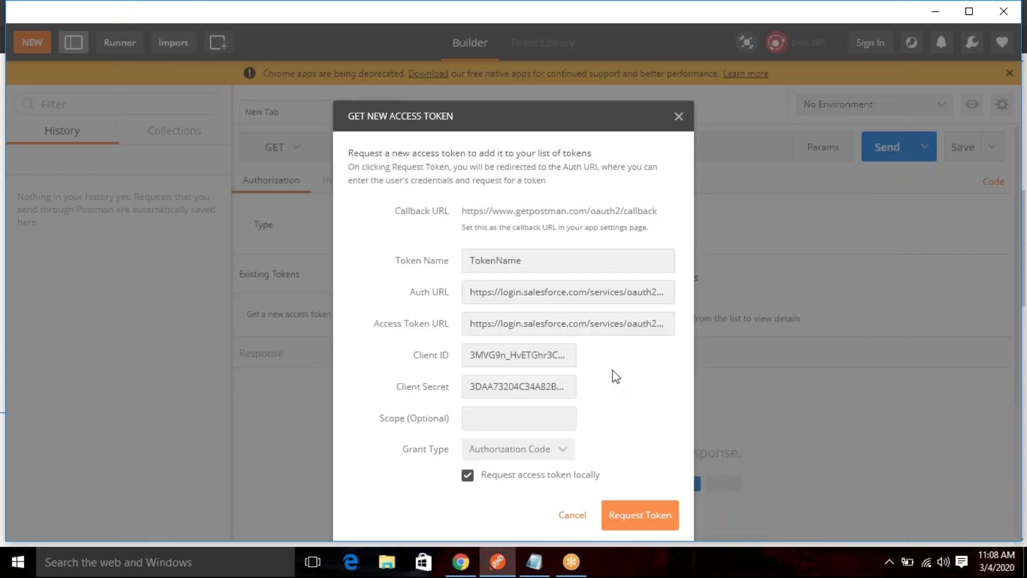
# - Inspect the new TokenName token's values and keep Add token to set to Header
pyautogui.click(678, 115)
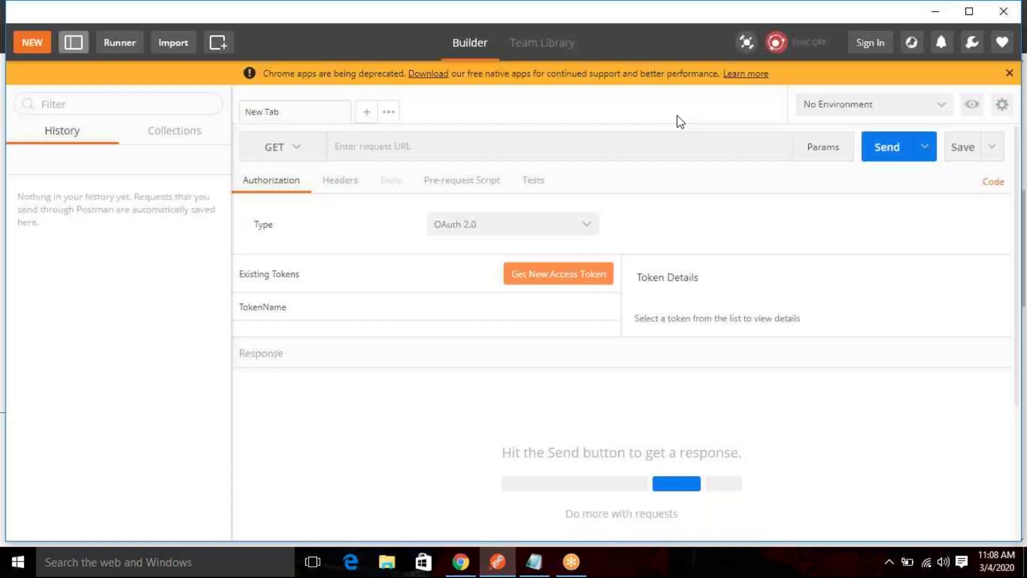
pyautogui.click(287, 321)
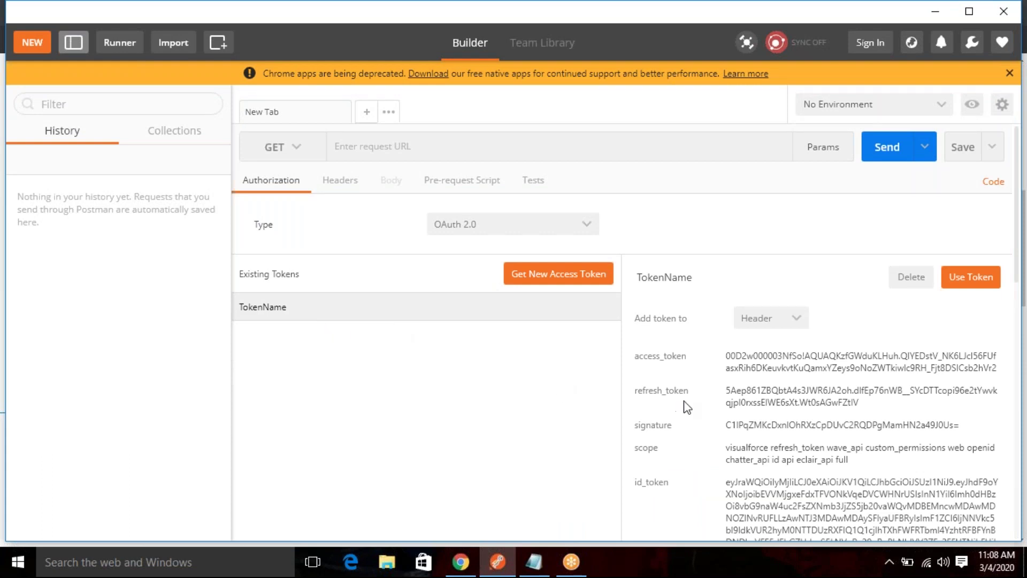
pyautogui.scroll(-2, 732, 374)
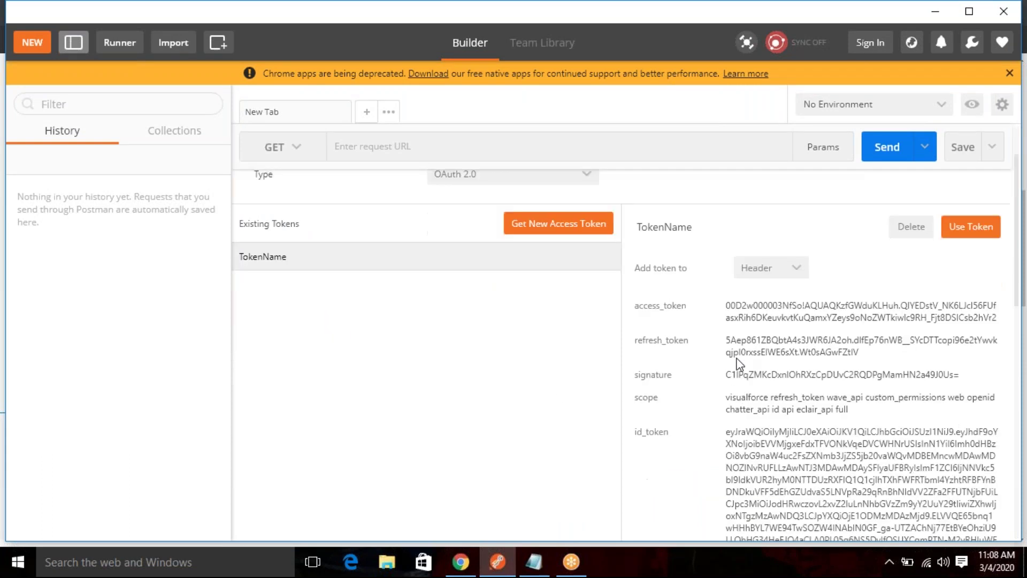
pyautogui.scroll(-2, 738, 347)
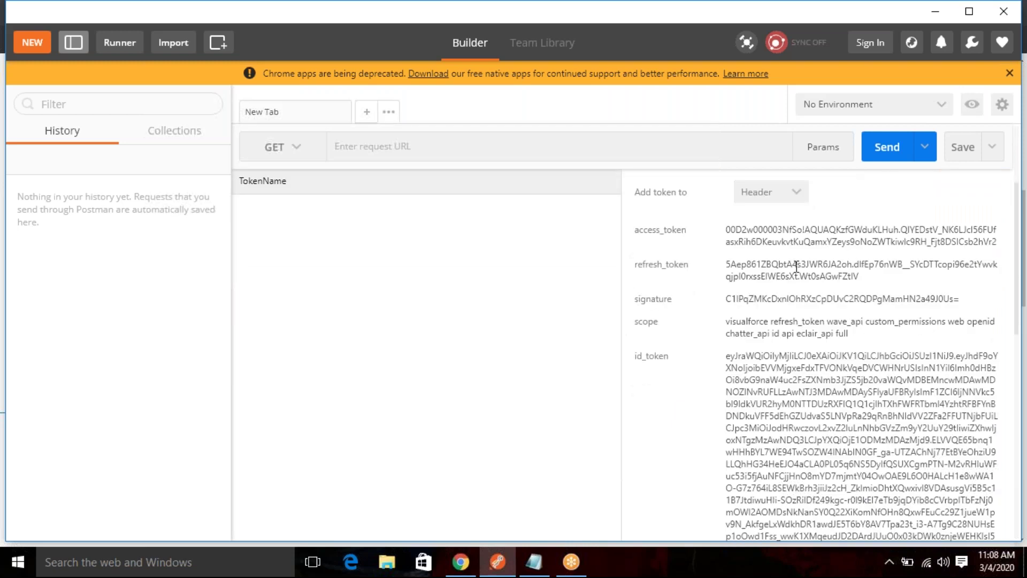
pyautogui.scroll(2, 796, 267)
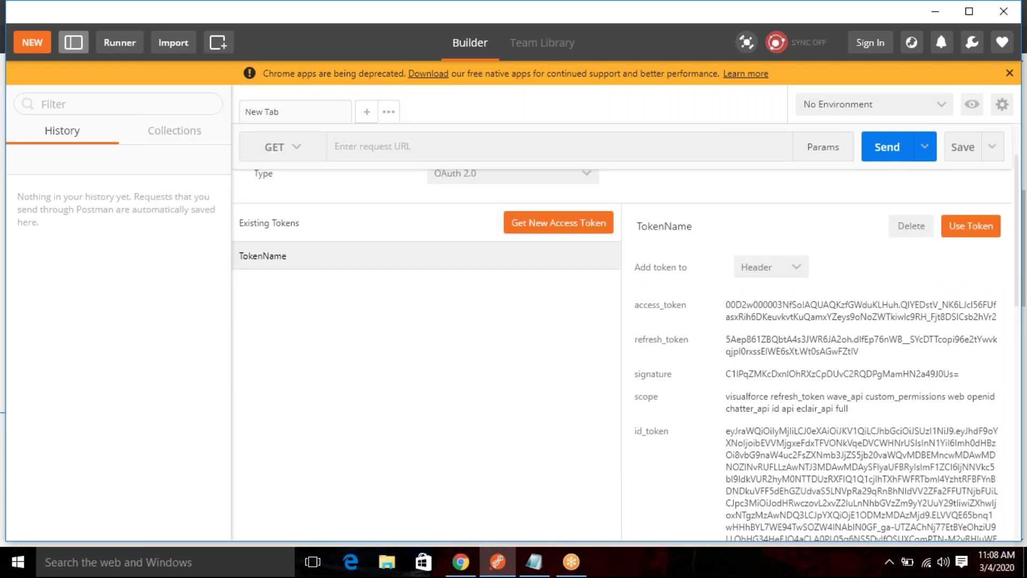
pyautogui.scroll(1, 796, 266)
pyautogui.click(796, 318)
pyautogui.click(829, 320)
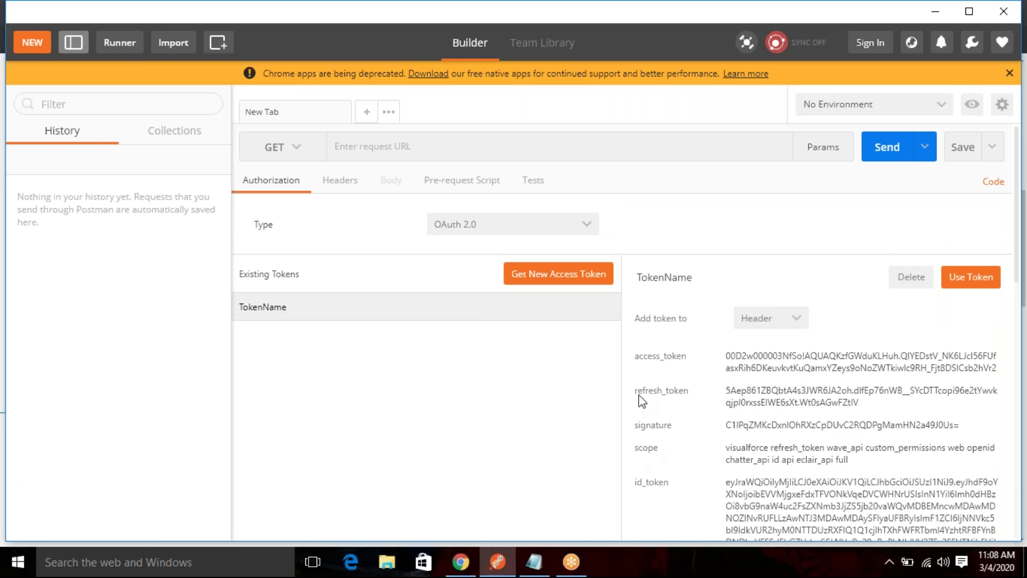
pyautogui.click(465, 563)
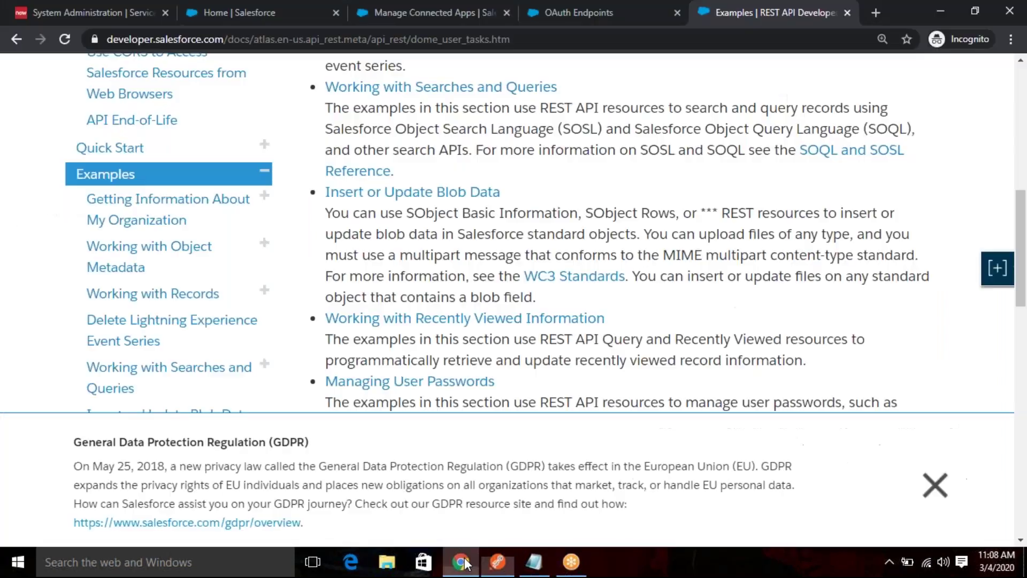
pyautogui.click(420, 11)
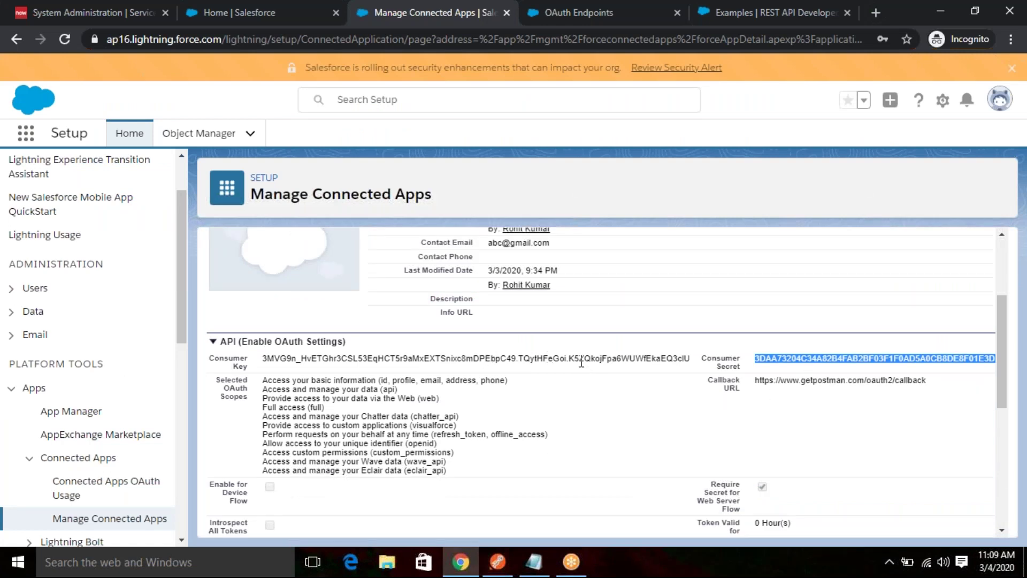
pyautogui.click(510, 565)
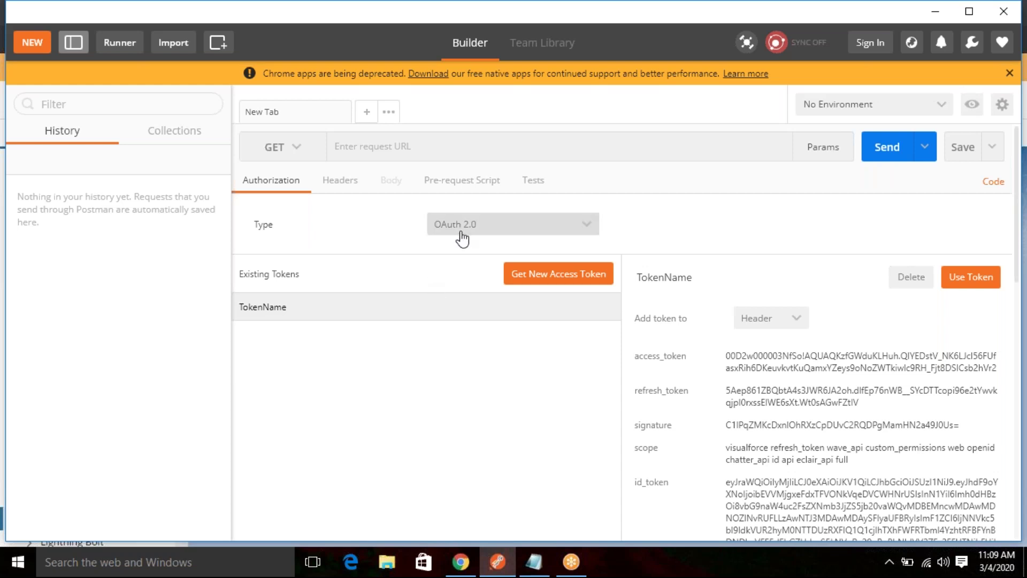
pyautogui.click(534, 292)
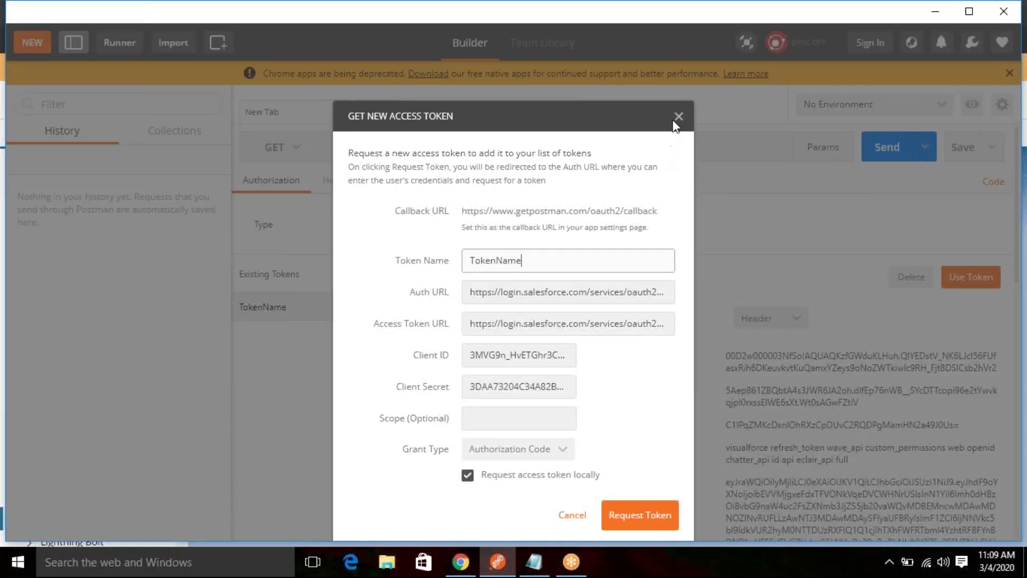
pyautogui.click(677, 117)
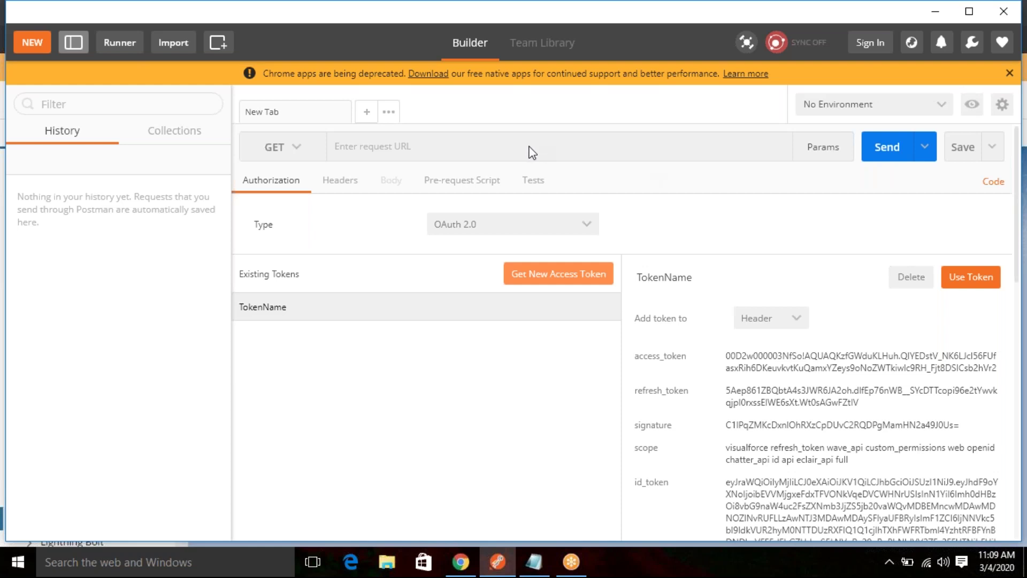
pyautogui.click(528, 147)
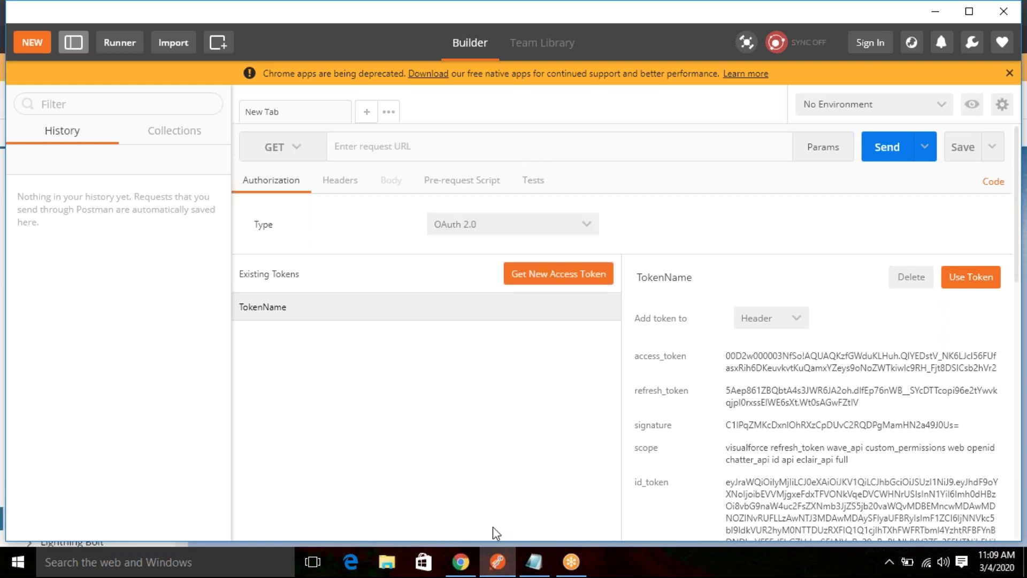
# - Open Working with Records from the REST API Examples documentation tab
pyautogui.click(473, 563)
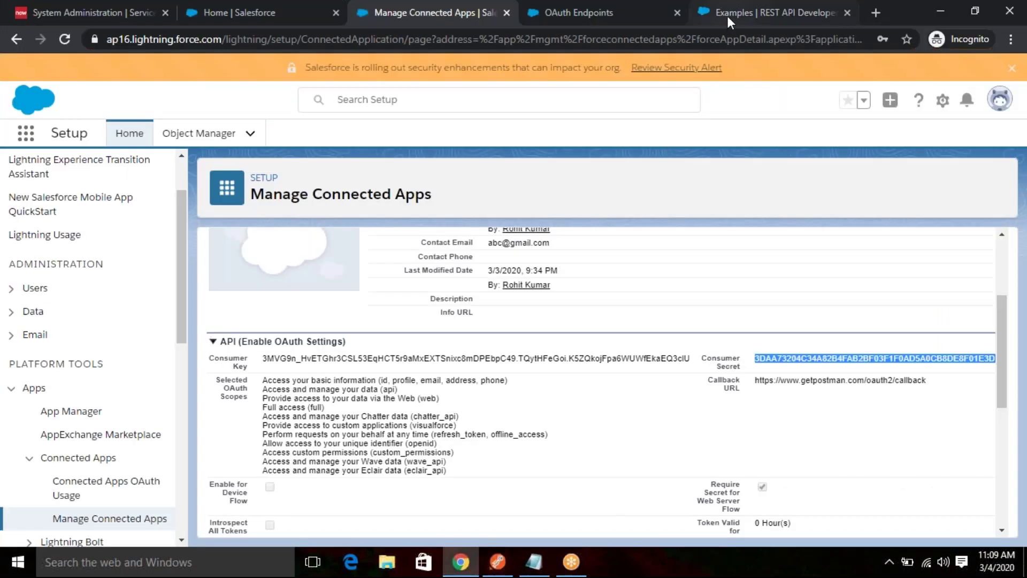
pyautogui.click(728, 16)
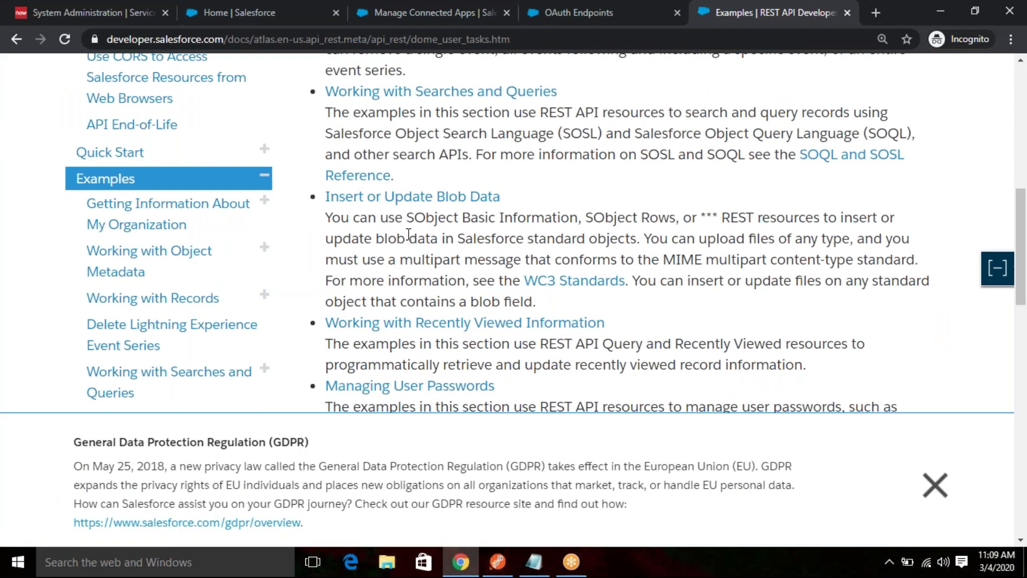
pyautogui.scroll(10, 408, 234)
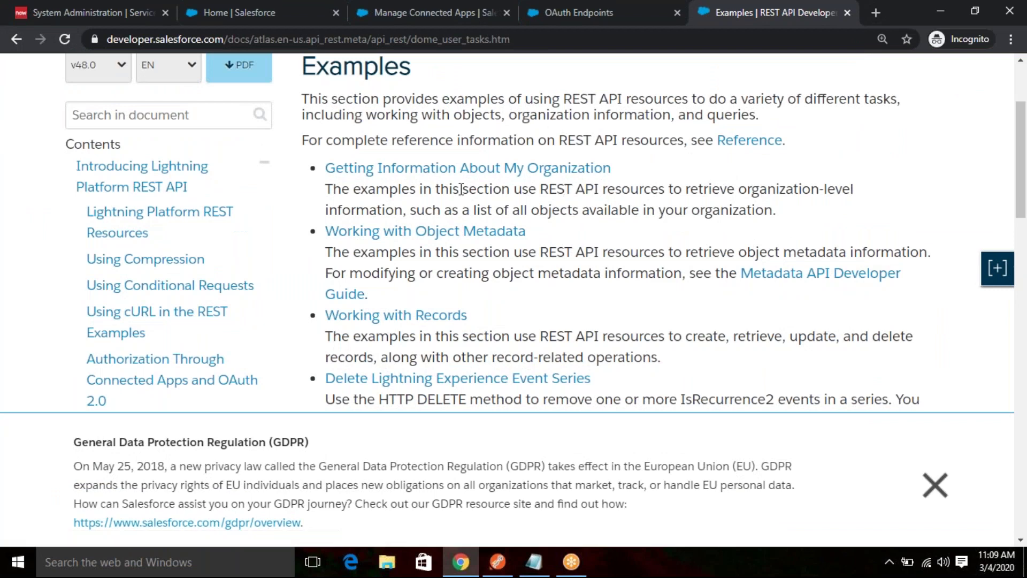
pyautogui.scroll(3, 300, 176)
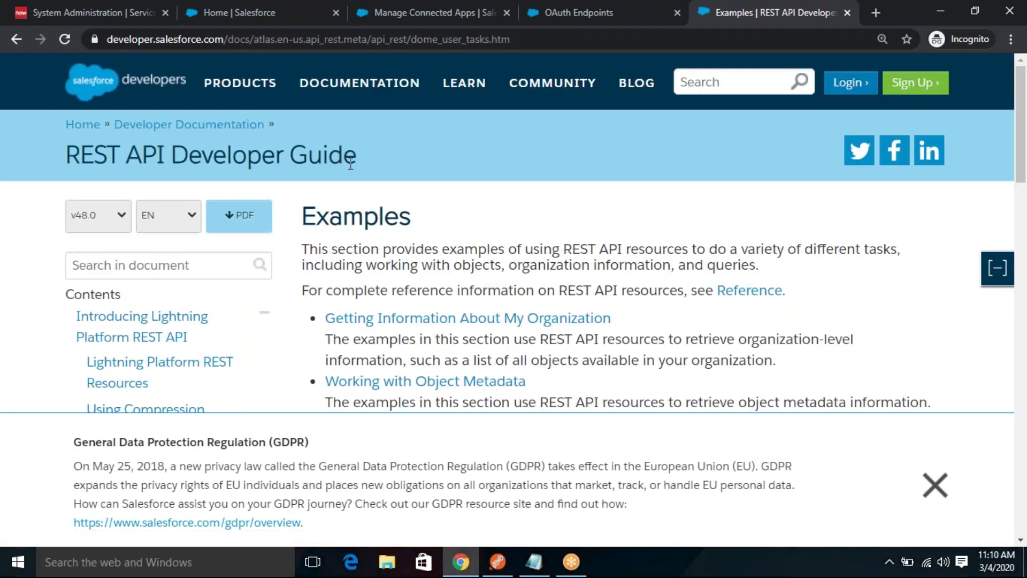
pyautogui.scroll(-10, 235, 294)
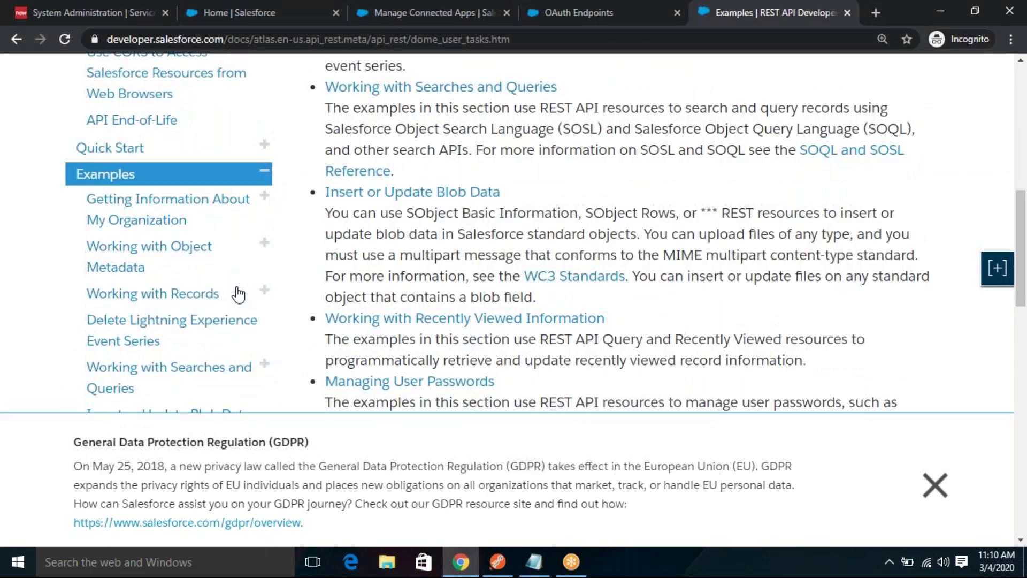
pyautogui.scroll(-2, 238, 294)
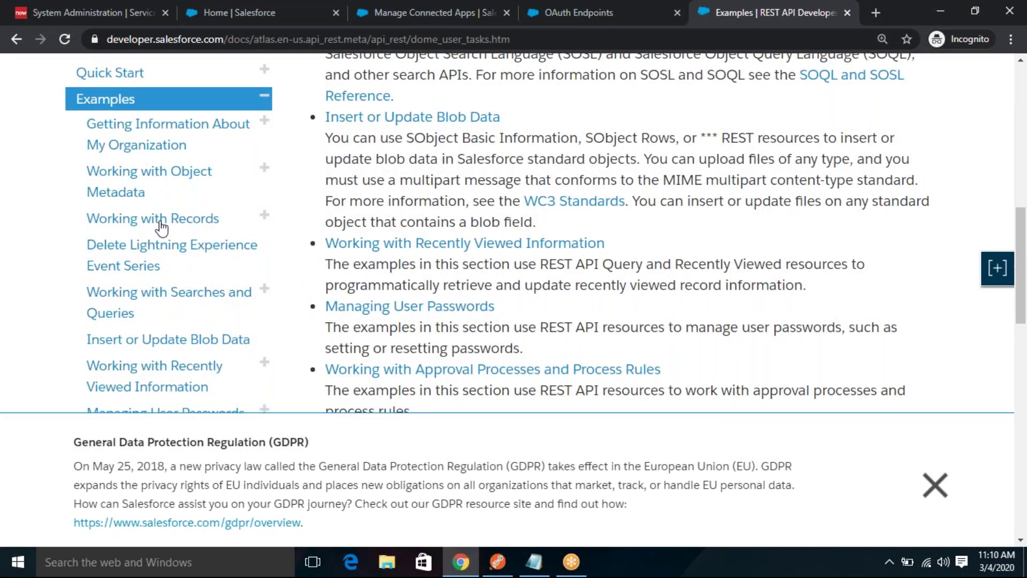
pyautogui.click(140, 230)
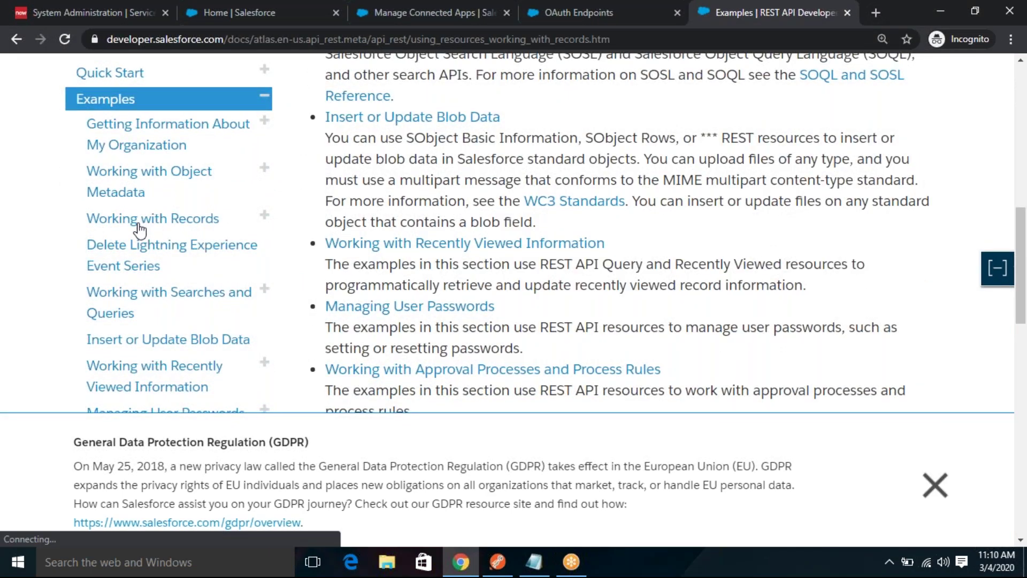
# - Open the Create a Record example and review its curl command and newaccount.json body
pyautogui.scroll(-2, 503, 264)
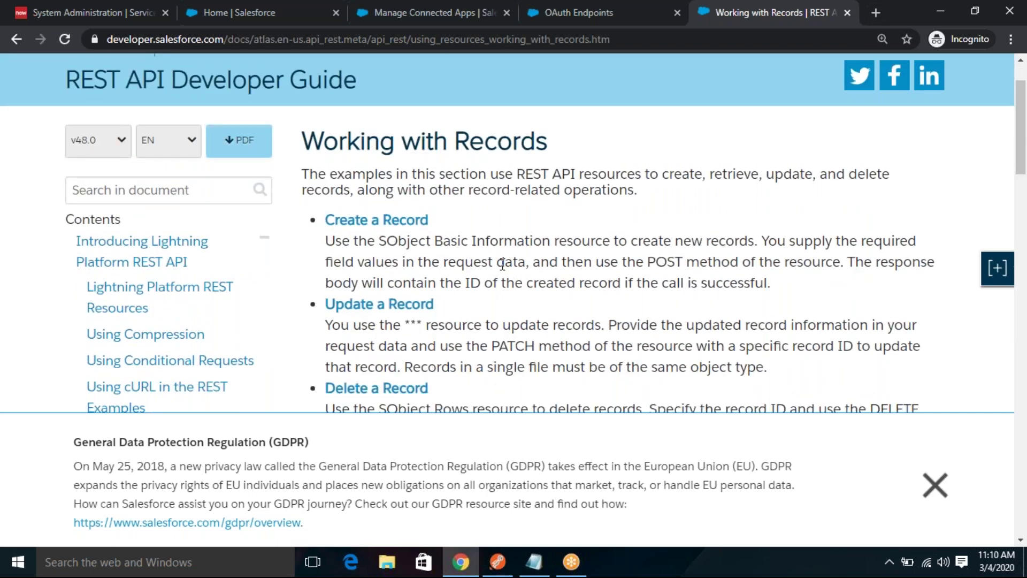
pyautogui.click(367, 222)
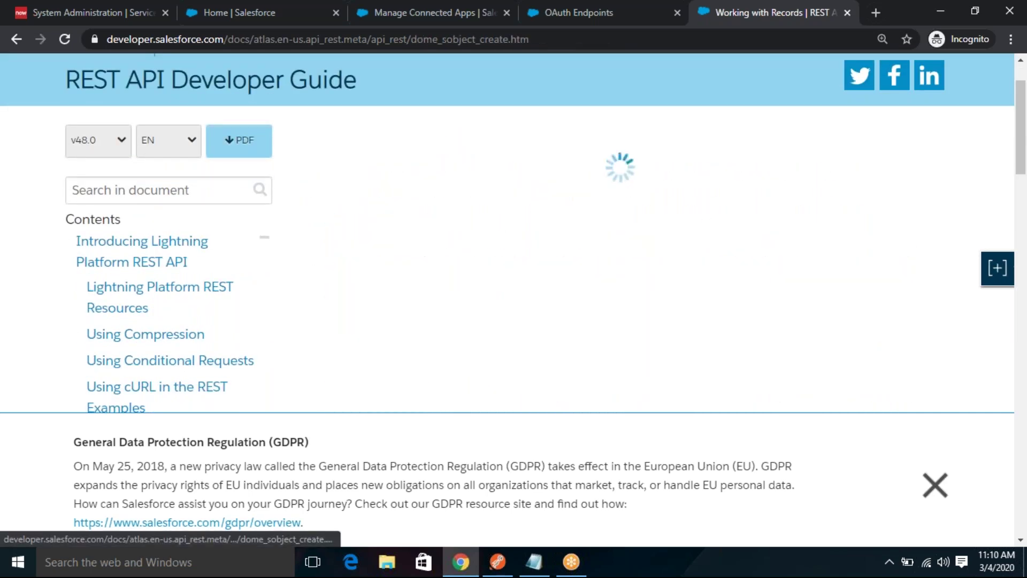
pyautogui.scroll(-3, 511, 250)
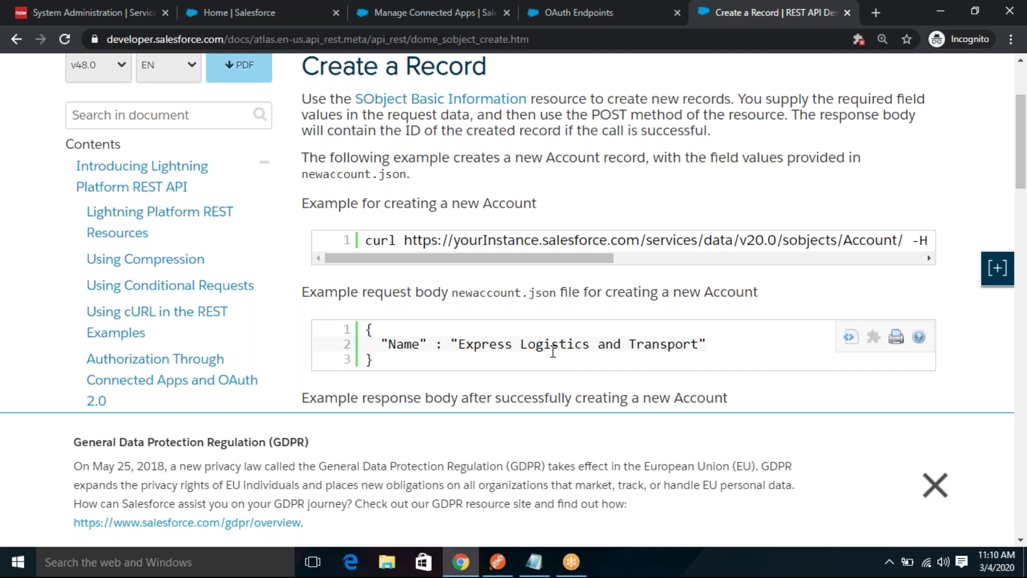
pyautogui.scroll(-3, 559, 351)
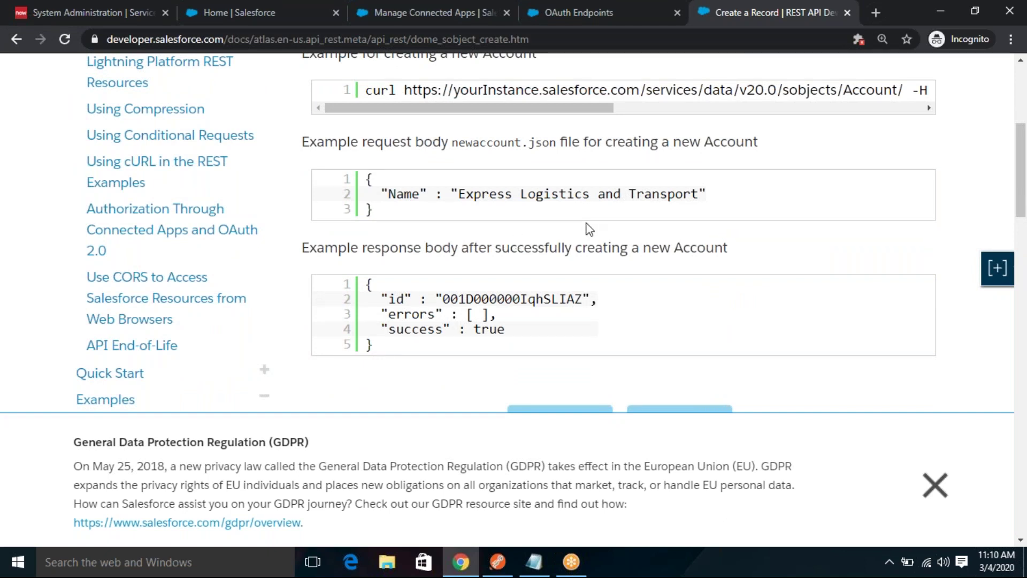
pyautogui.scroll(3, 588, 229)
pyautogui.moveTo(623, 259); pyautogui.dragTo(396, 257)
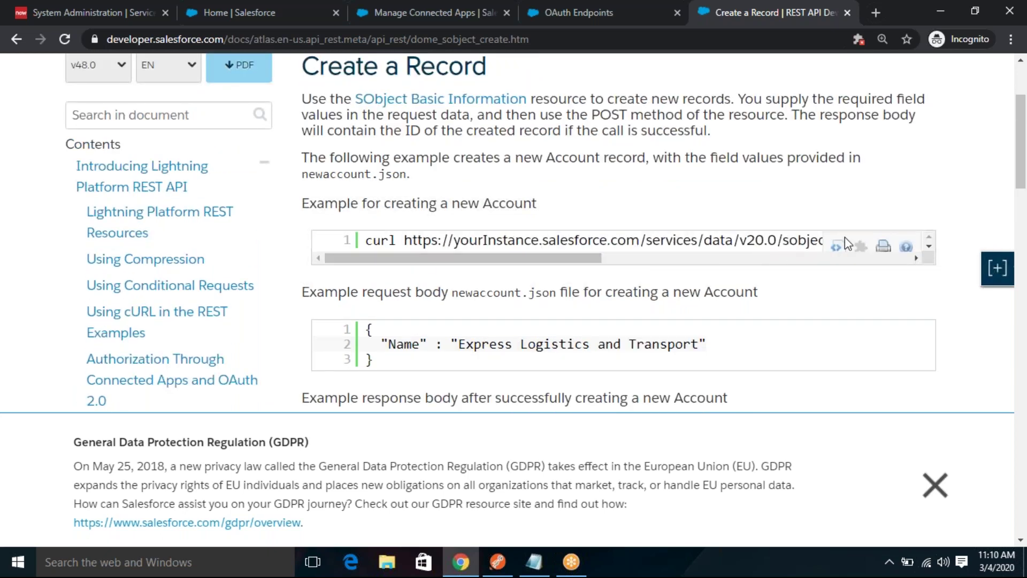
# - Copy the Account endpoint URL from the curl example and paste it as Postman's request URL
pyautogui.click(837, 246)
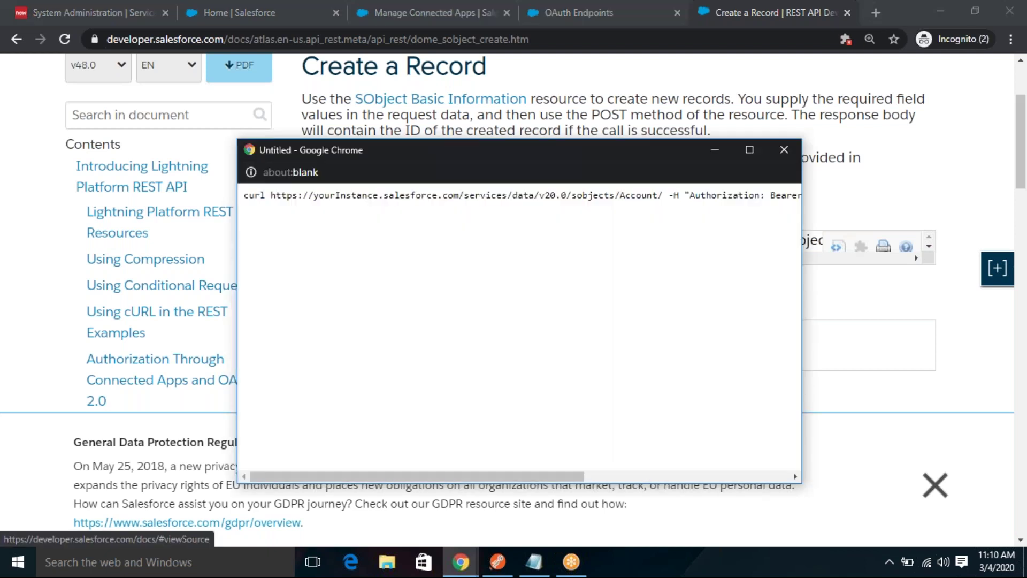
pyautogui.moveTo(272, 193); pyautogui.dragTo(665, 193)
pyautogui.hotkey('ctrl', 'c')
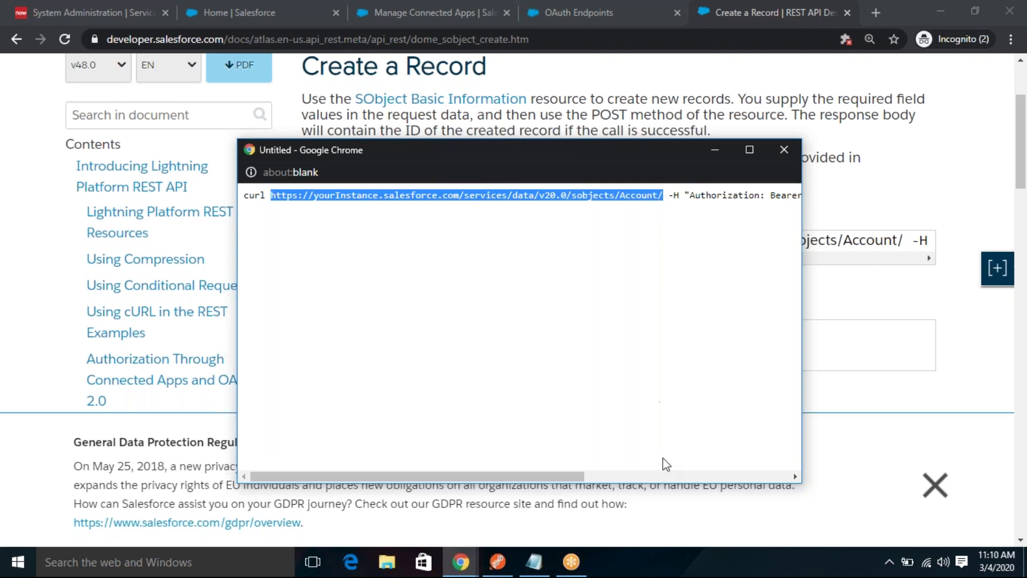
pyautogui.click(498, 562)
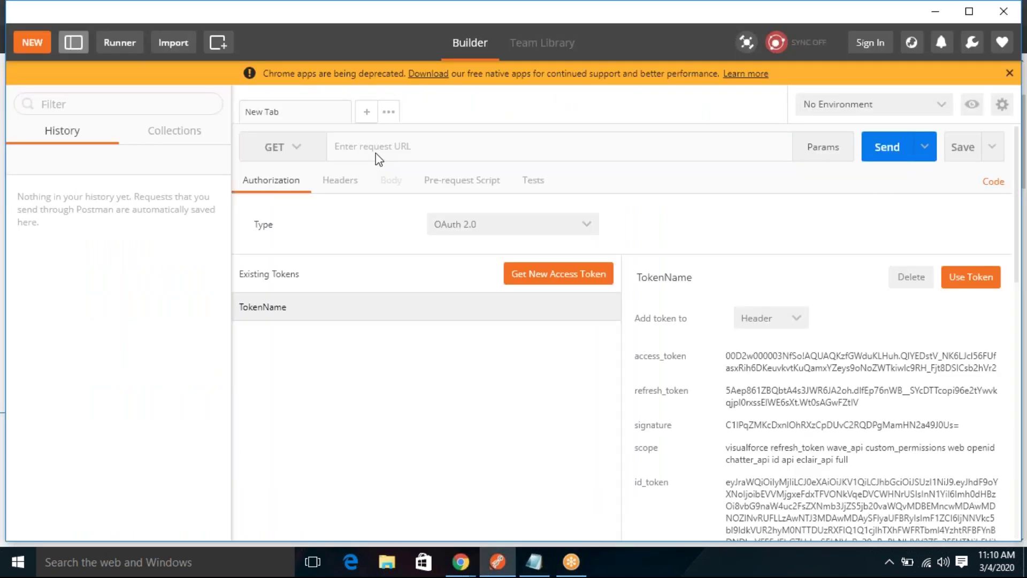
pyautogui.click(375, 153)
pyautogui.hotkey('ctrl', 'v')
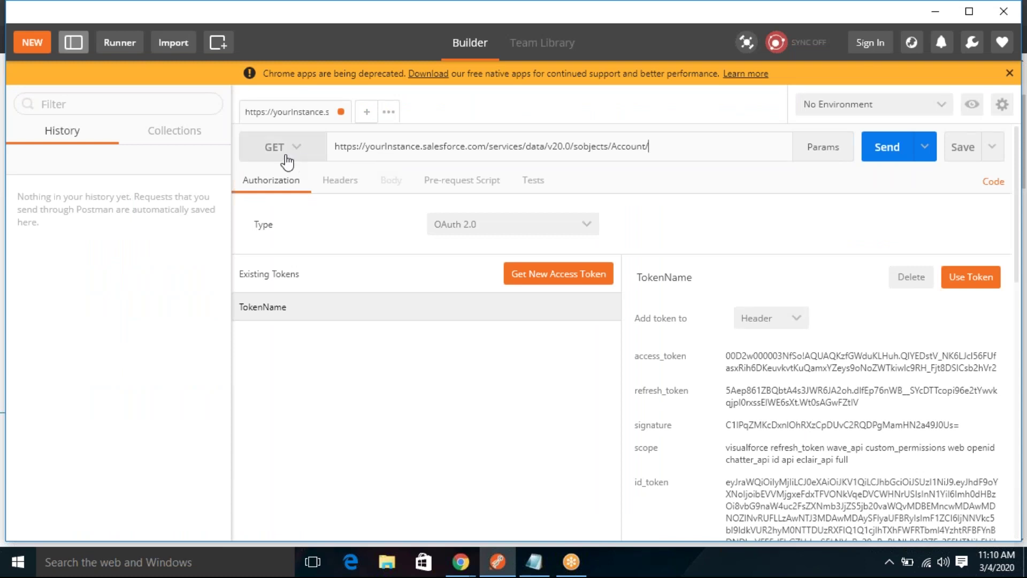
pyautogui.click(288, 161)
# - Set the method to POST and replace 'yourInstance' in the URL with 'ap16' from Salesforce's address
pyautogui.click(275, 199)
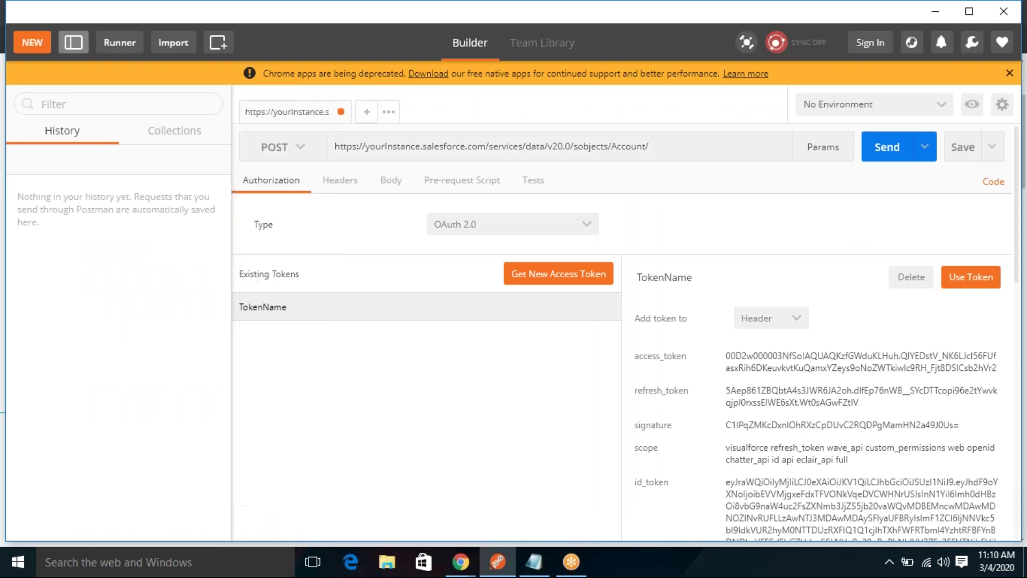
pyautogui.doubleClick(383, 147)
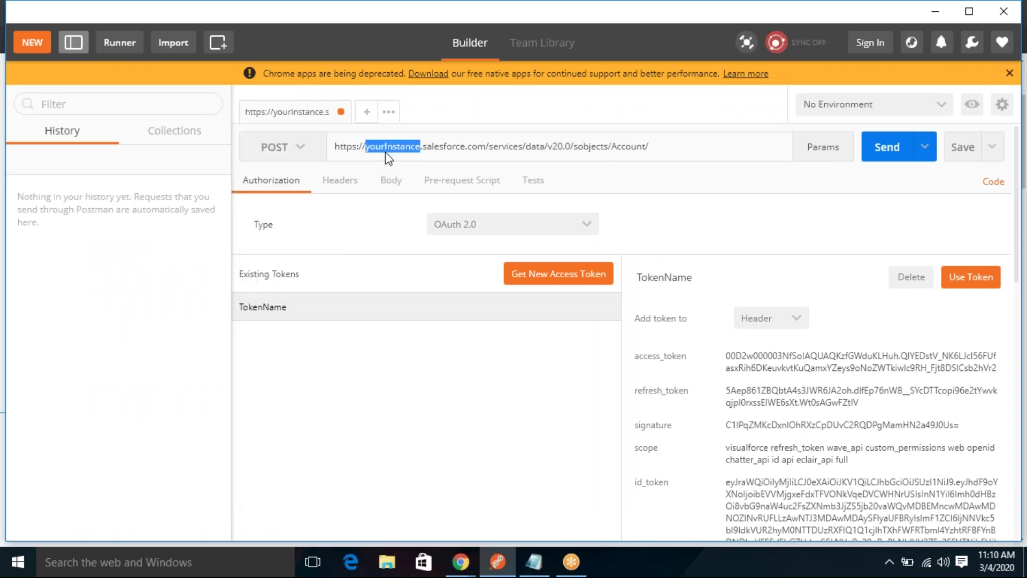
pyautogui.click(461, 561)
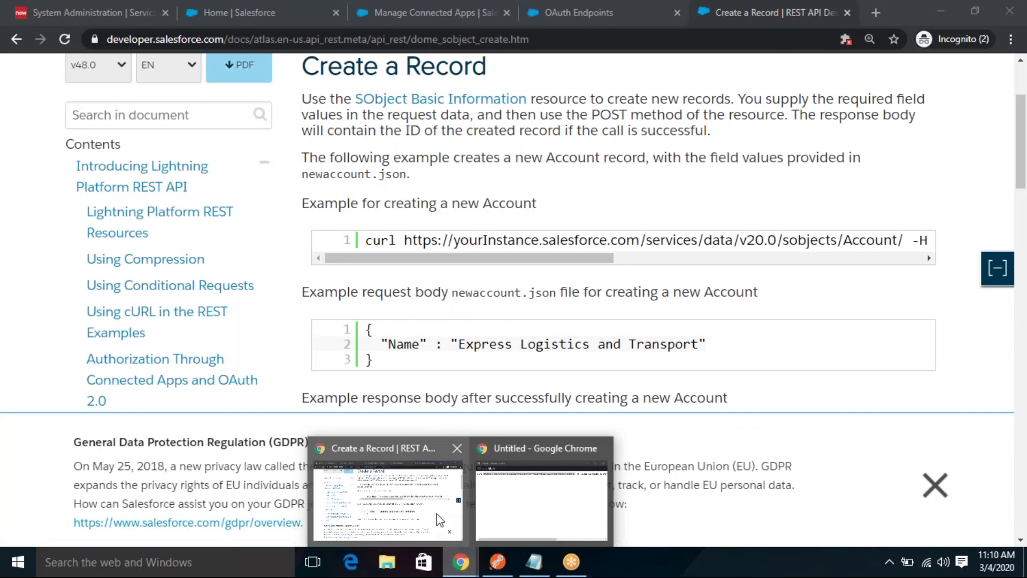
pyautogui.click(439, 519)
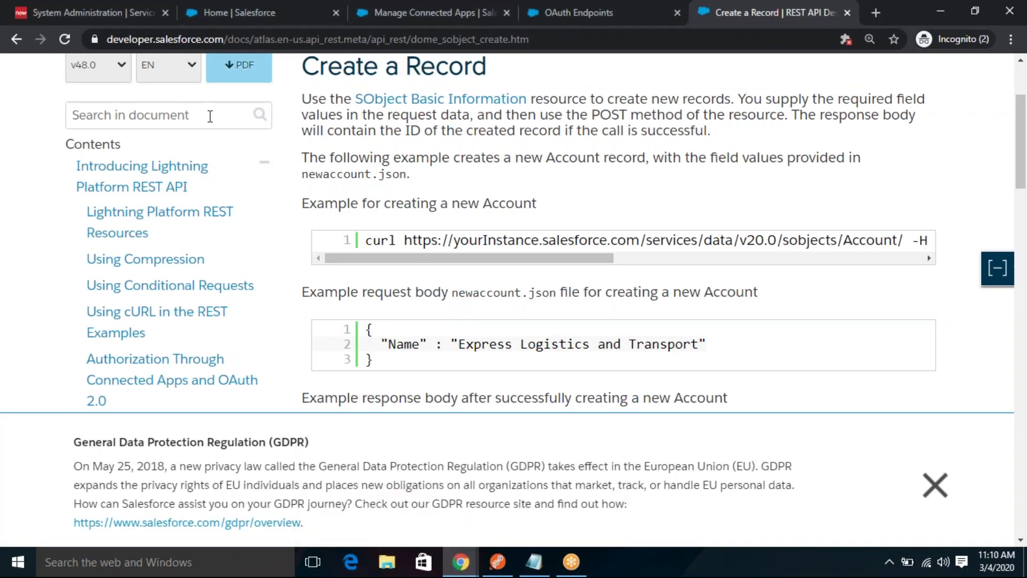
pyautogui.click(429, 13)
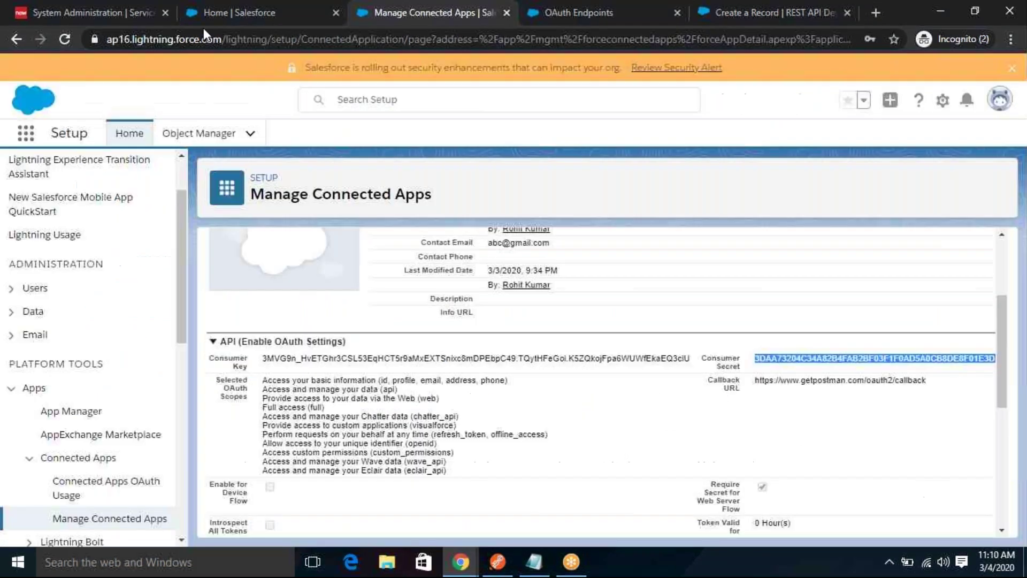
pyautogui.doubleClick(131, 39)
pyautogui.hotkey('ctrl', 'c')
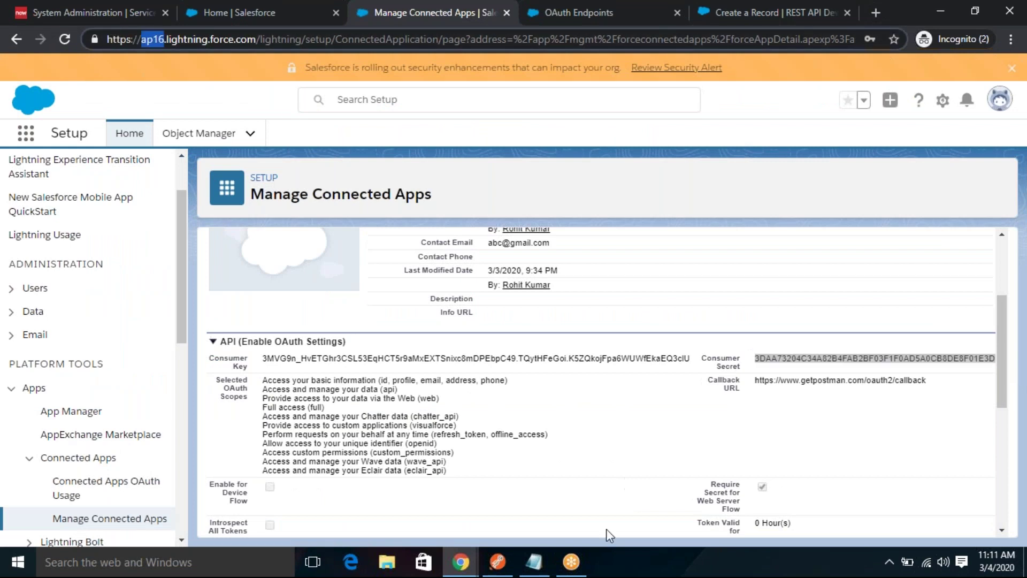
pyautogui.moveTo(498, 563)
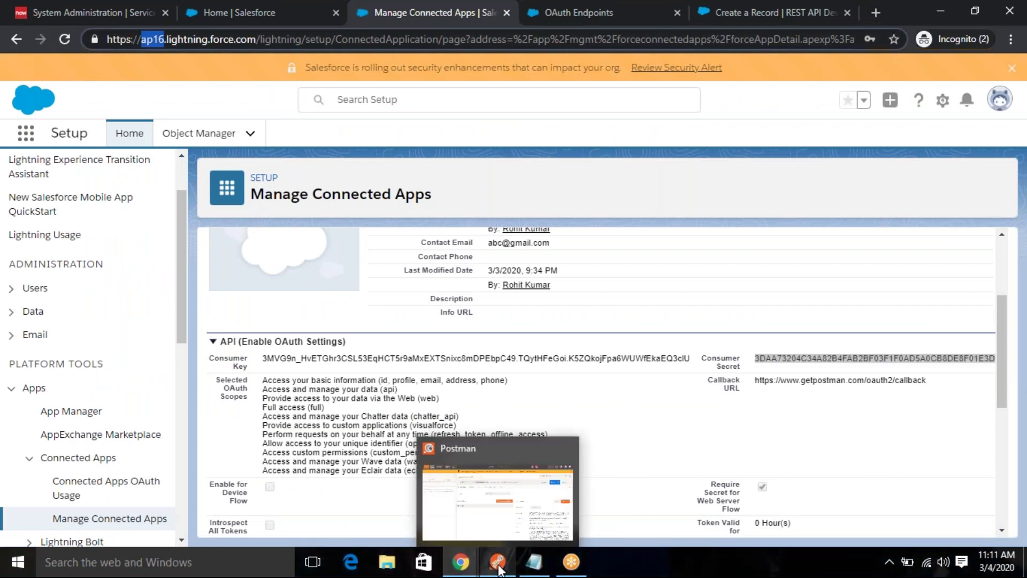
pyautogui.click(502, 496)
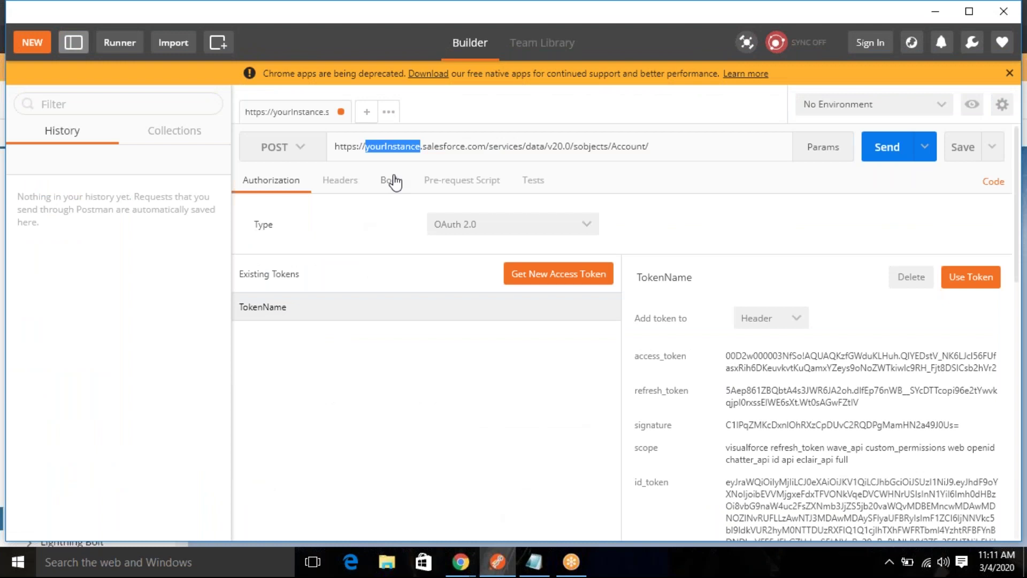
pyautogui.hotkey('ctrl', 'v')
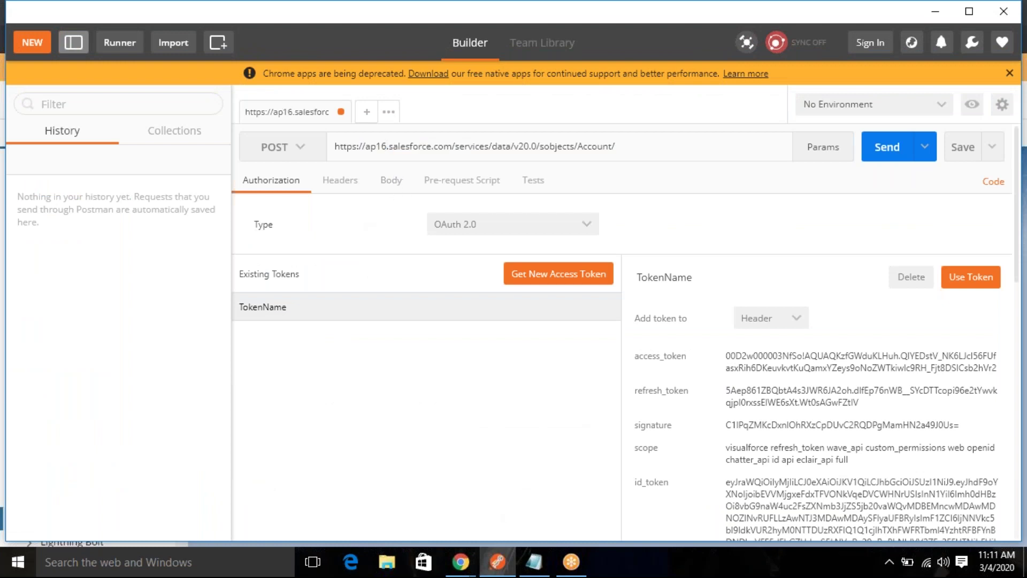
# - Copy the example new-account JSON body from the Create a Record docs page back to Postman
pyautogui.moveTo(464, 571)
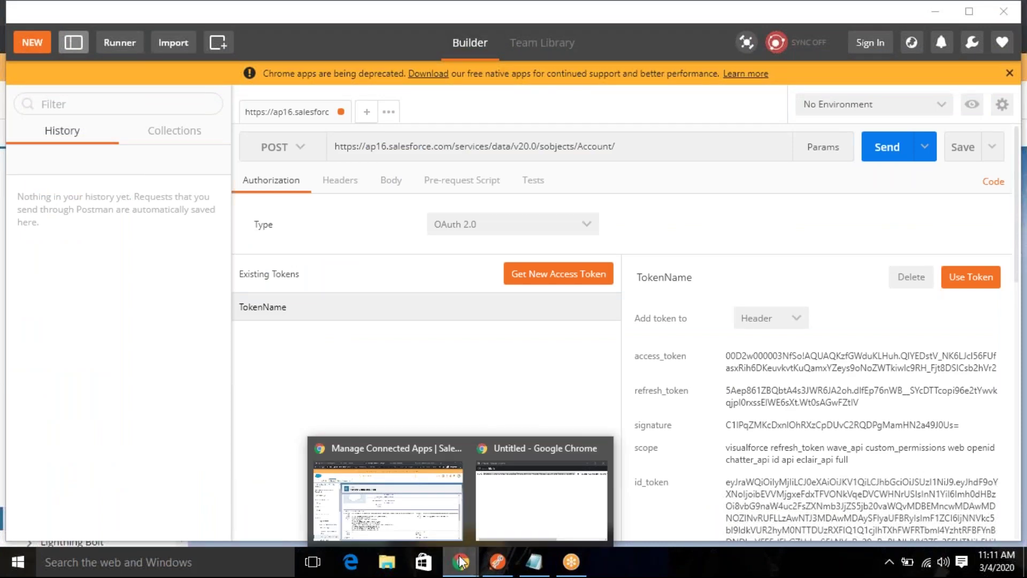
pyautogui.click(541, 498)
pyautogui.click(784, 149)
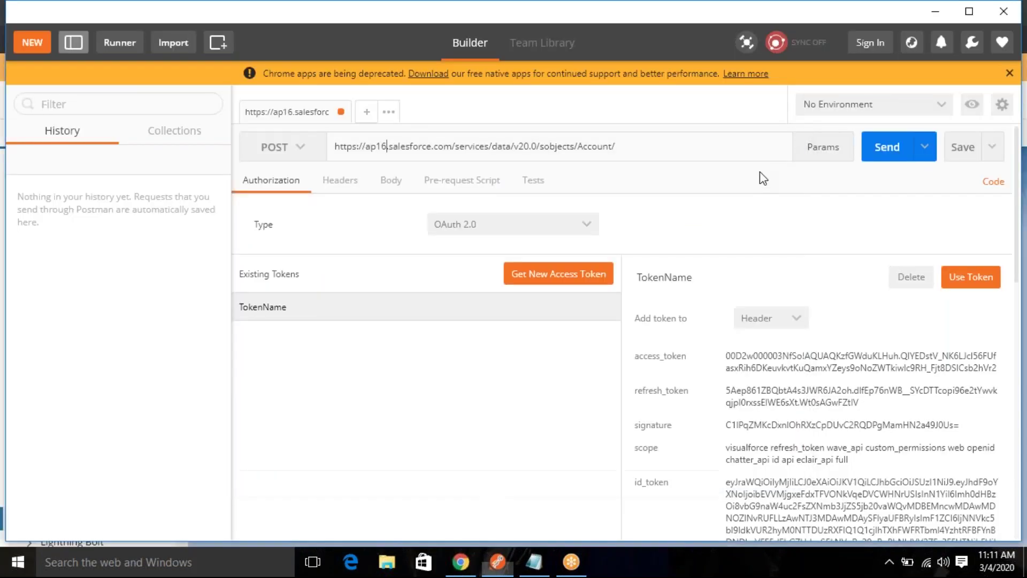
pyautogui.click(461, 562)
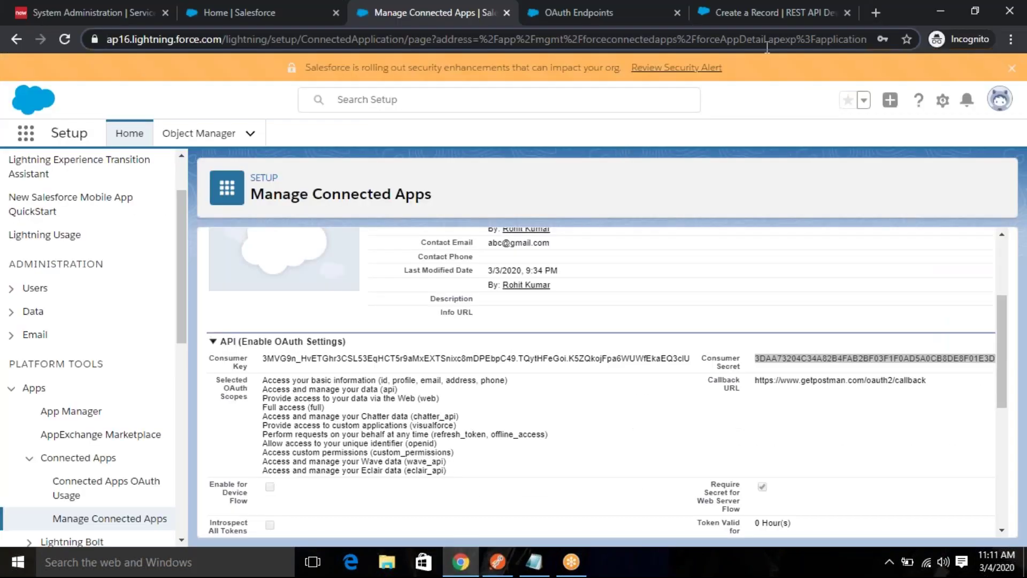
pyautogui.click(769, 21)
pyautogui.moveTo(407, 258); pyautogui.dragTo(670, 259)
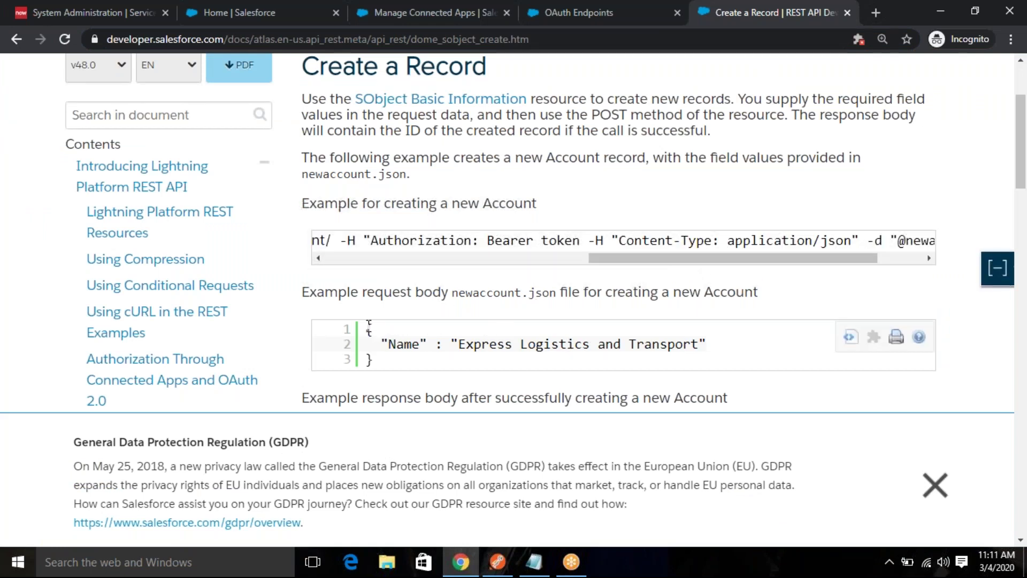
pyautogui.click(849, 338)
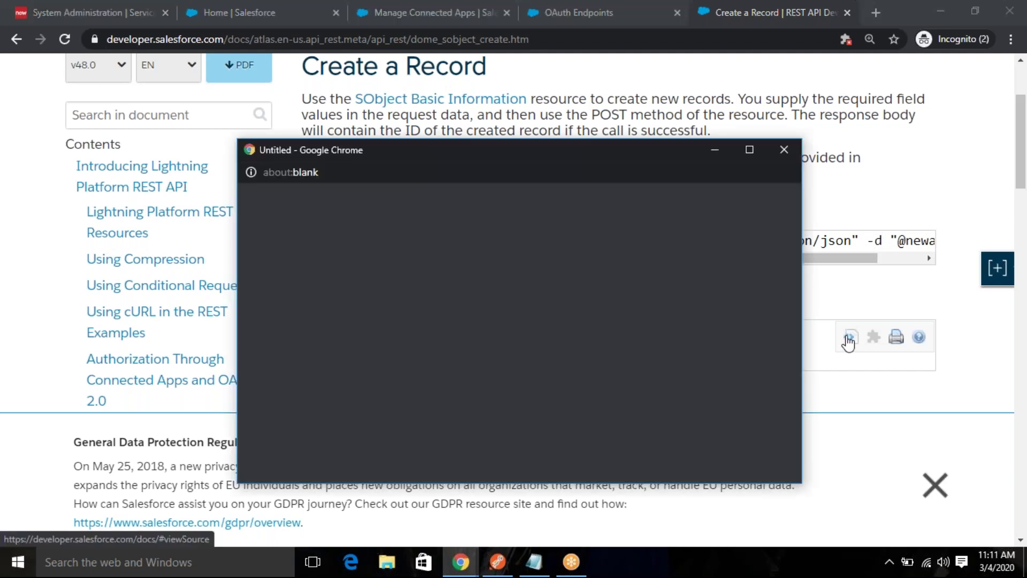
pyautogui.moveTo(273, 227); pyautogui.dragTo(242, 197)
pyautogui.hotkey('ctrl', 'c')
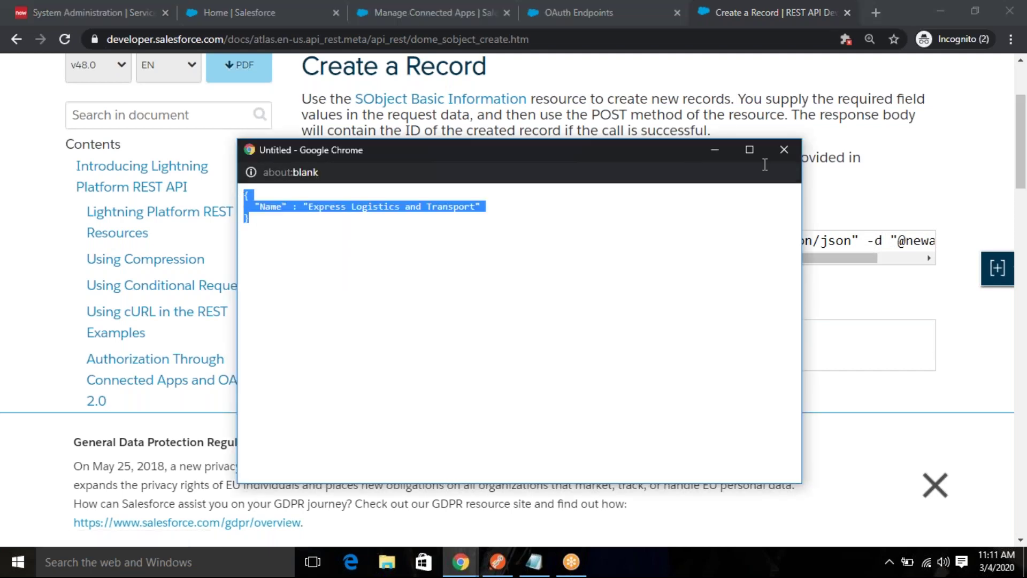
pyautogui.click(785, 150)
pyautogui.click(498, 563)
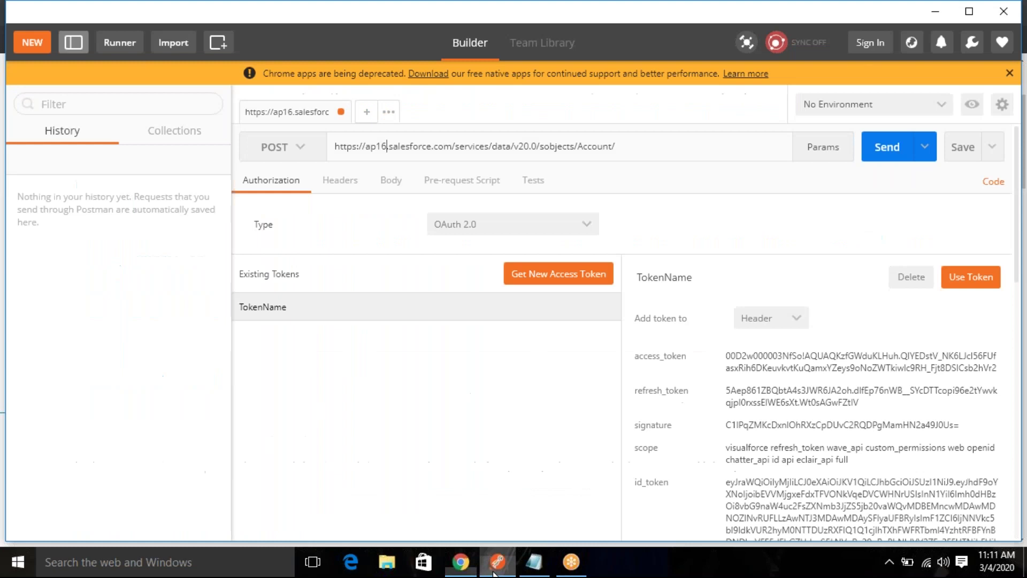
# - Give the request a raw JSON body containing the pasted Express Logistics and Transport account
pyautogui.click(390, 185)
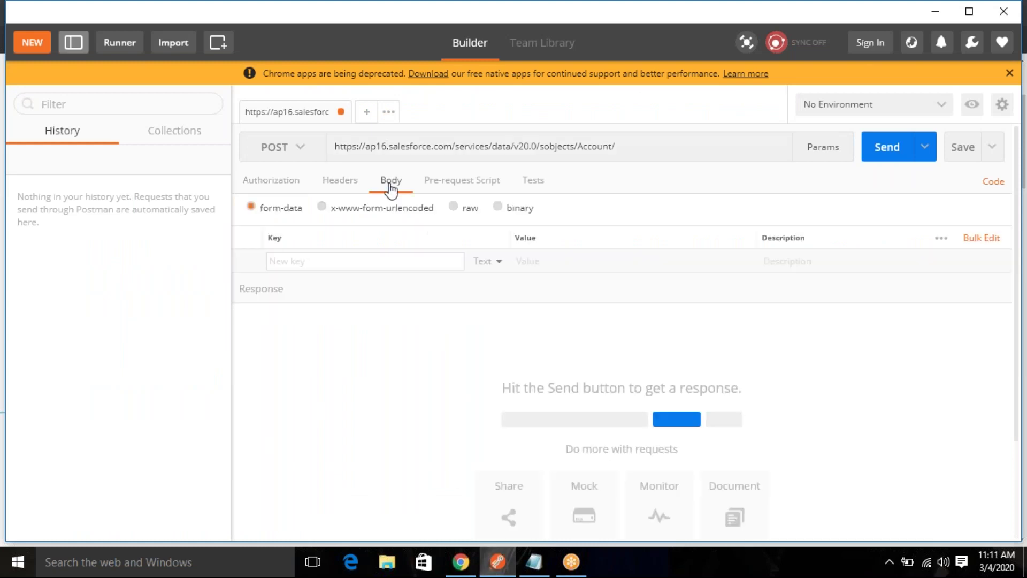
pyautogui.click(453, 209)
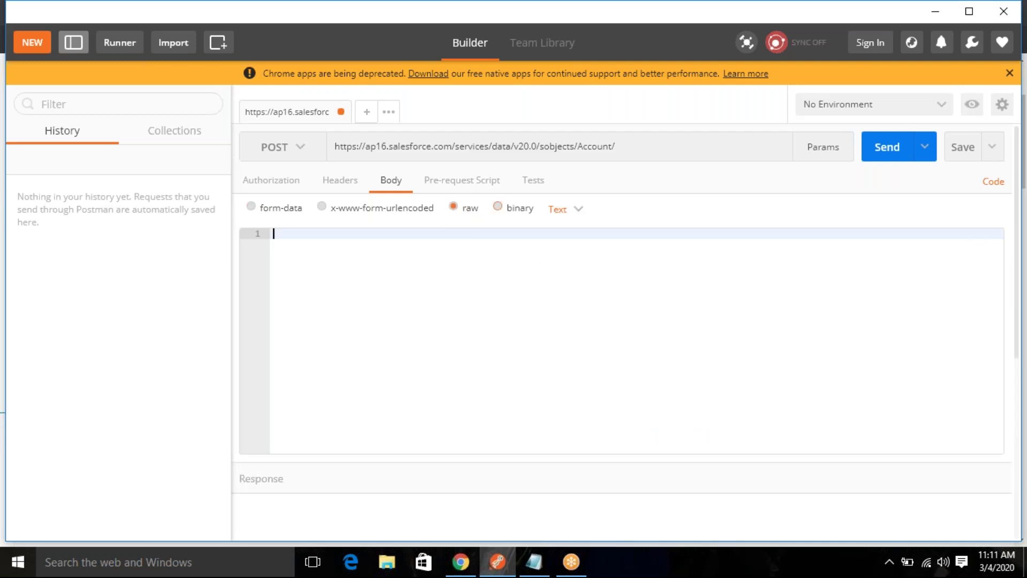
pyautogui.click(559, 209)
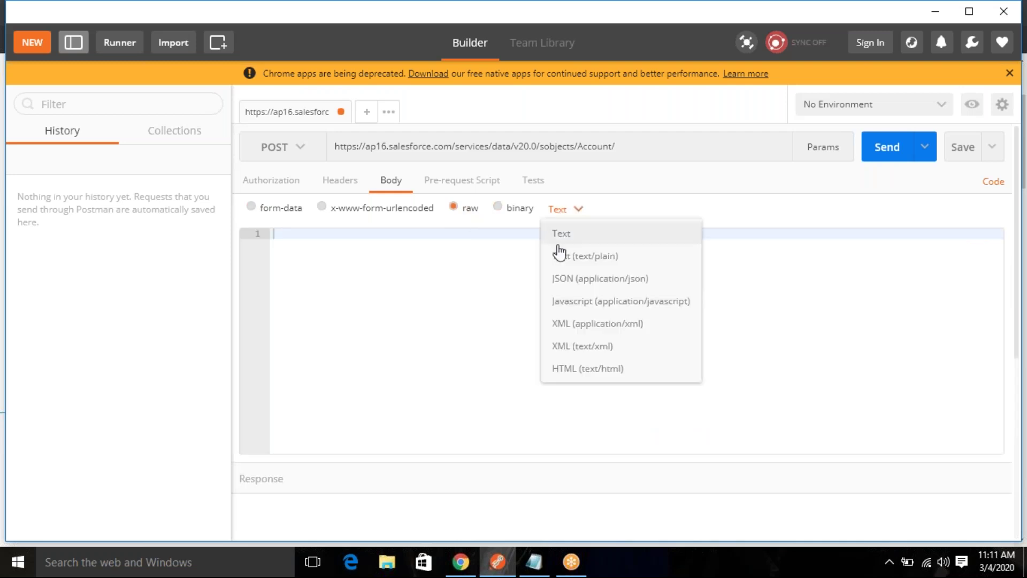
pyautogui.click(558, 281)
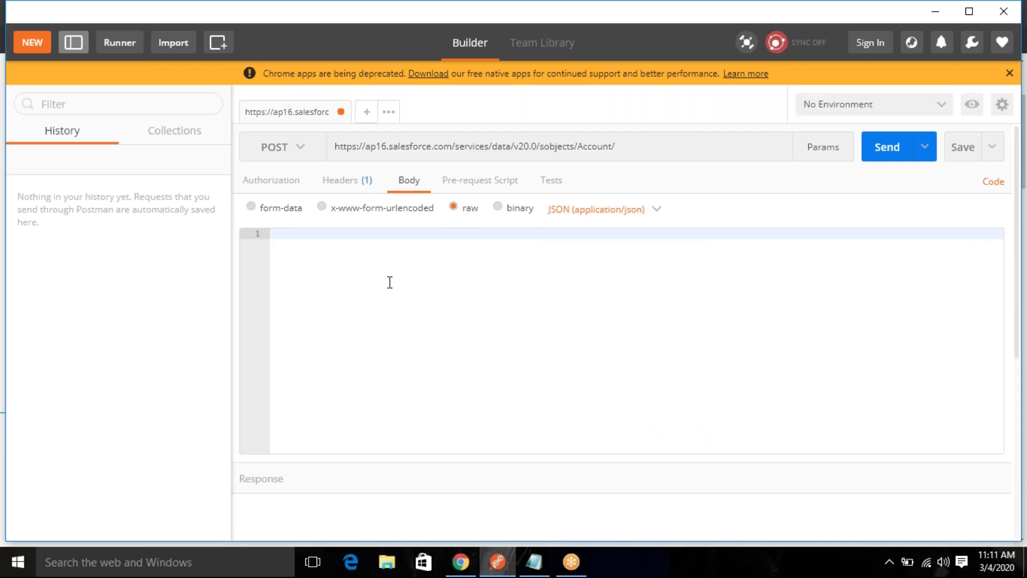
pyautogui.hotkey('ctrl', 'v')
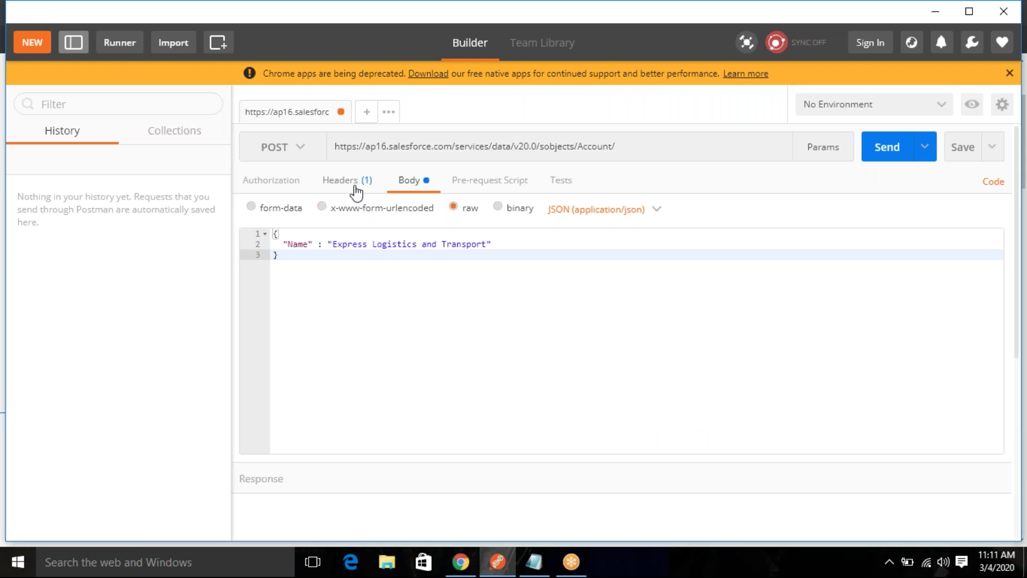
# - Add the access token as a Bearer Authorization header alongside Content-Type application/json
pyautogui.click(357, 192)
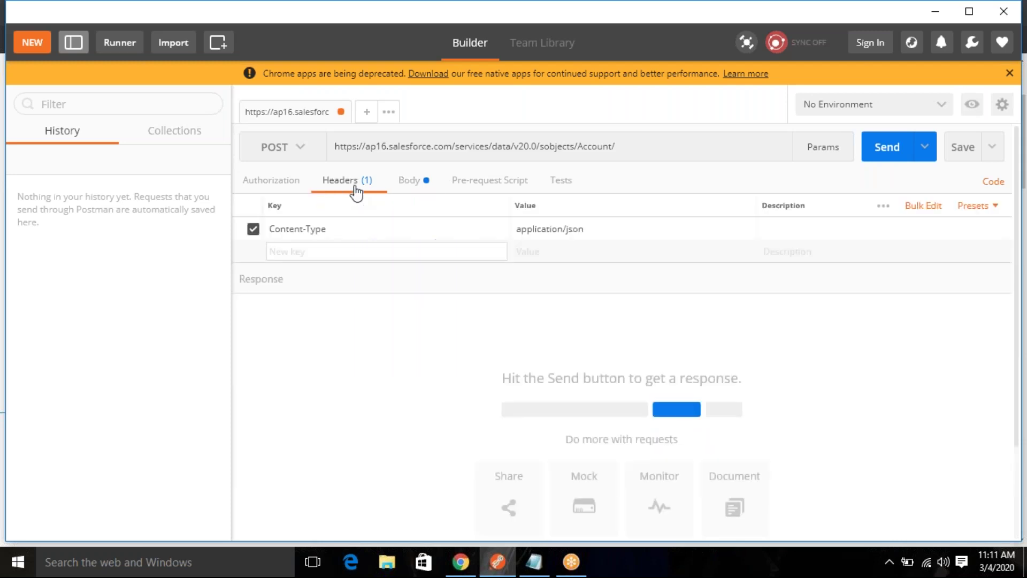
pyautogui.click(293, 187)
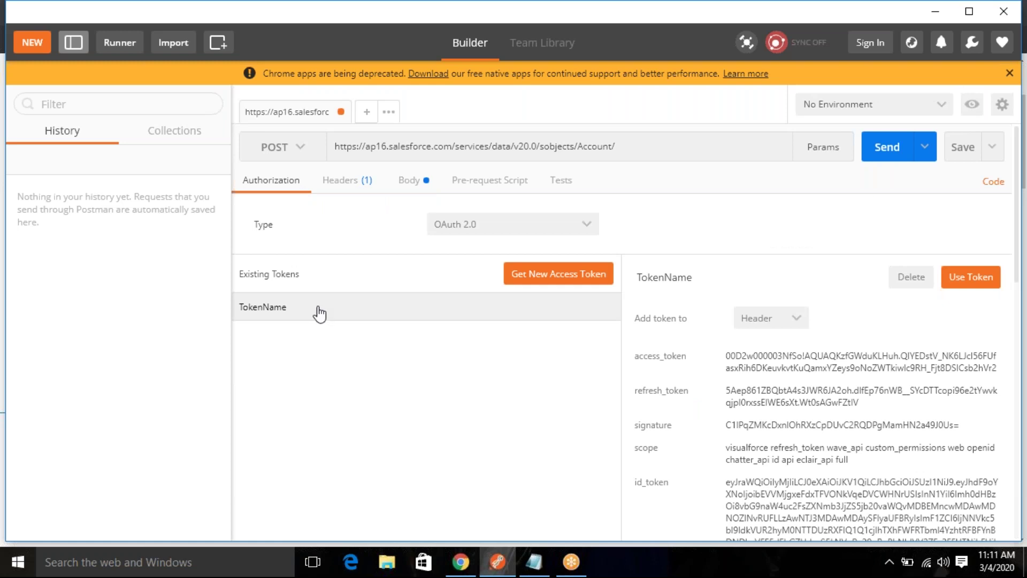
pyautogui.click(347, 180)
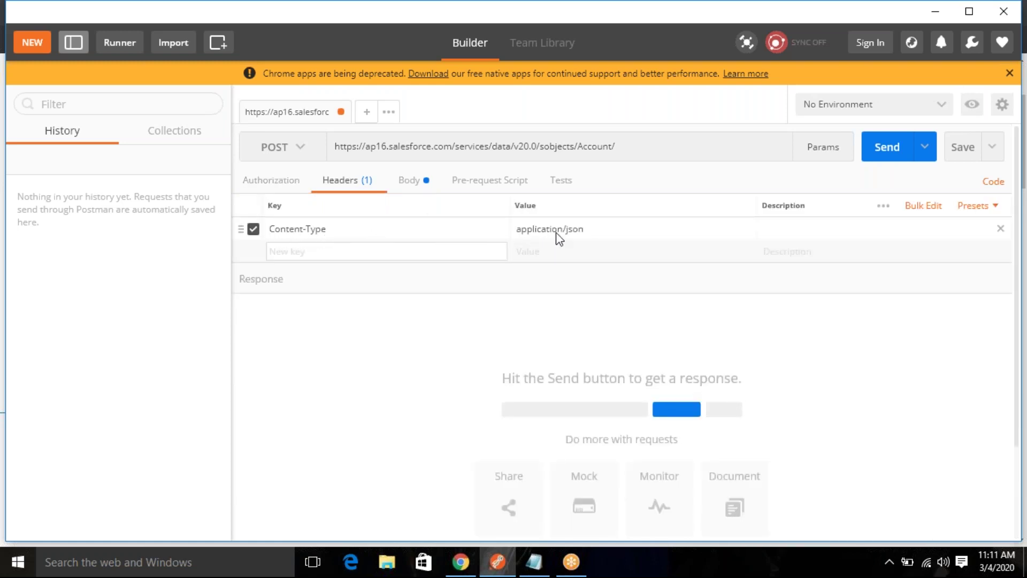
pyautogui.click(293, 187)
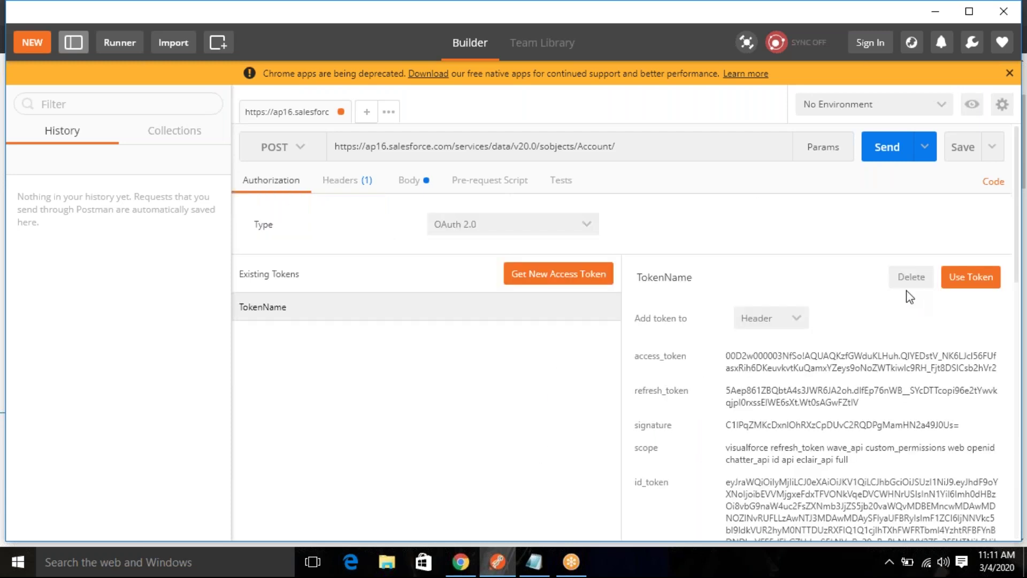
pyautogui.click(786, 321)
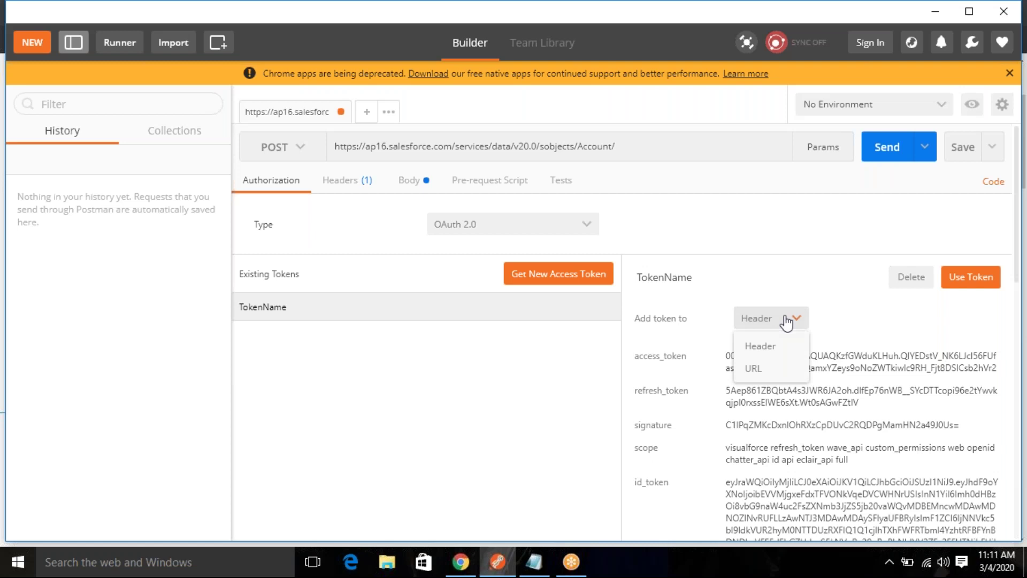
pyautogui.click(776, 348)
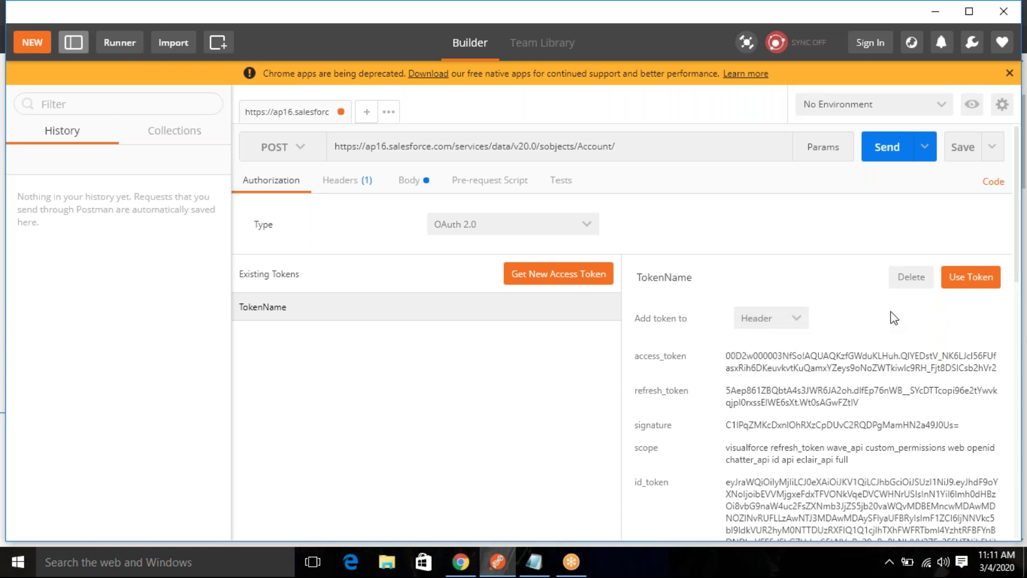
pyautogui.click(958, 289)
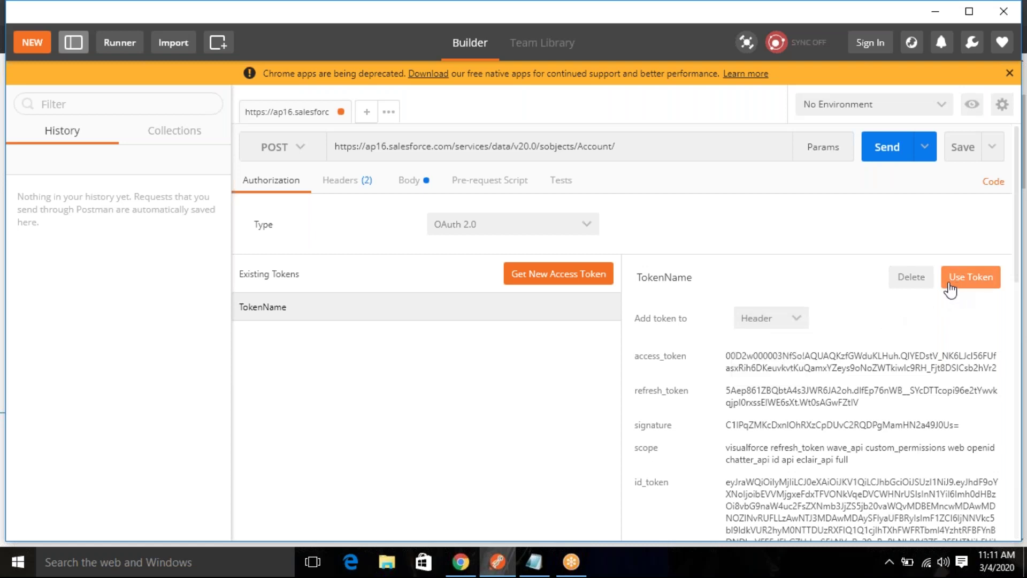
pyautogui.click(347, 182)
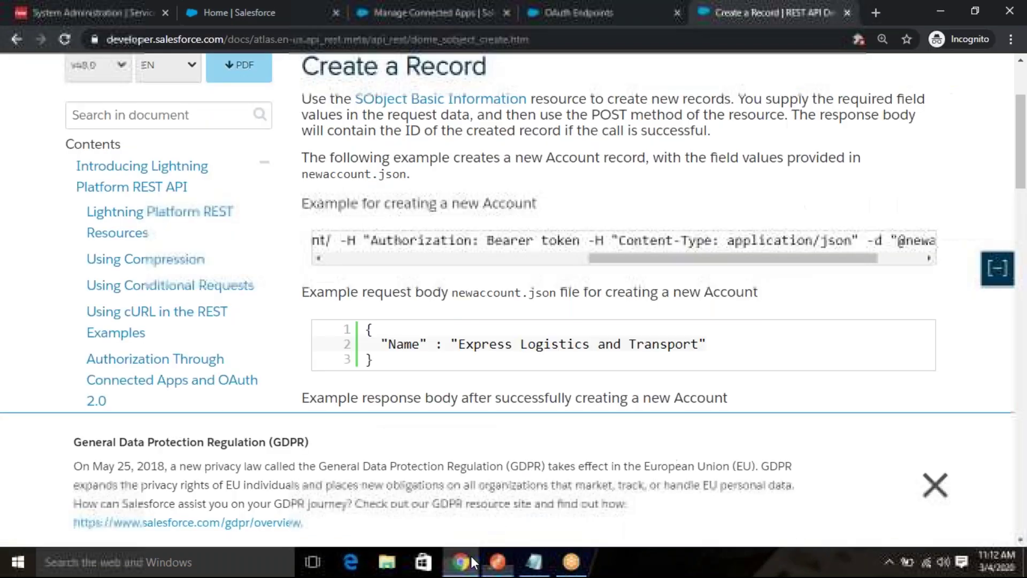
# - Open Salesforce's Accounts list to confirm there are no recently viewed accounts
pyautogui.click(473, 562)
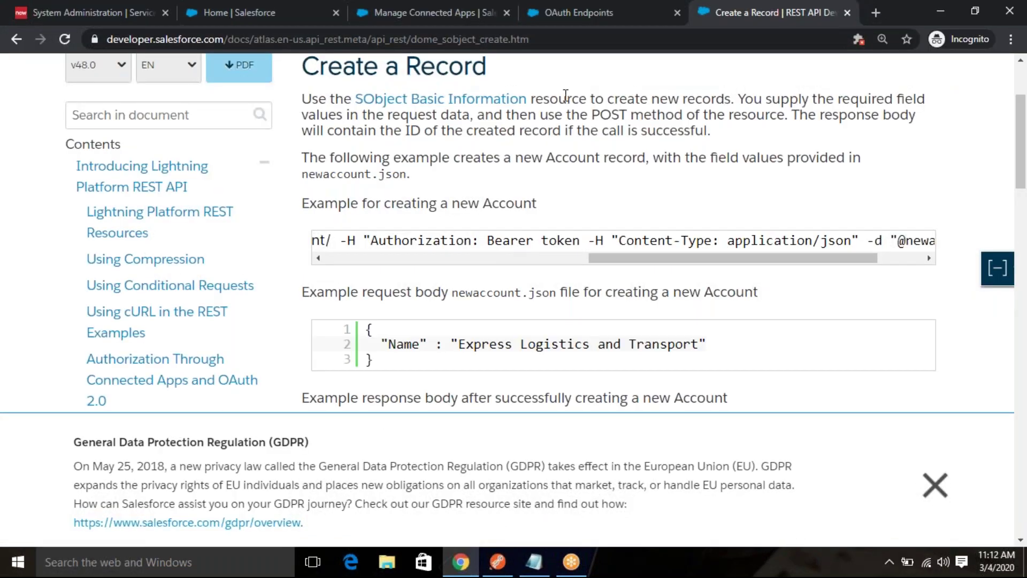
pyautogui.click(425, 17)
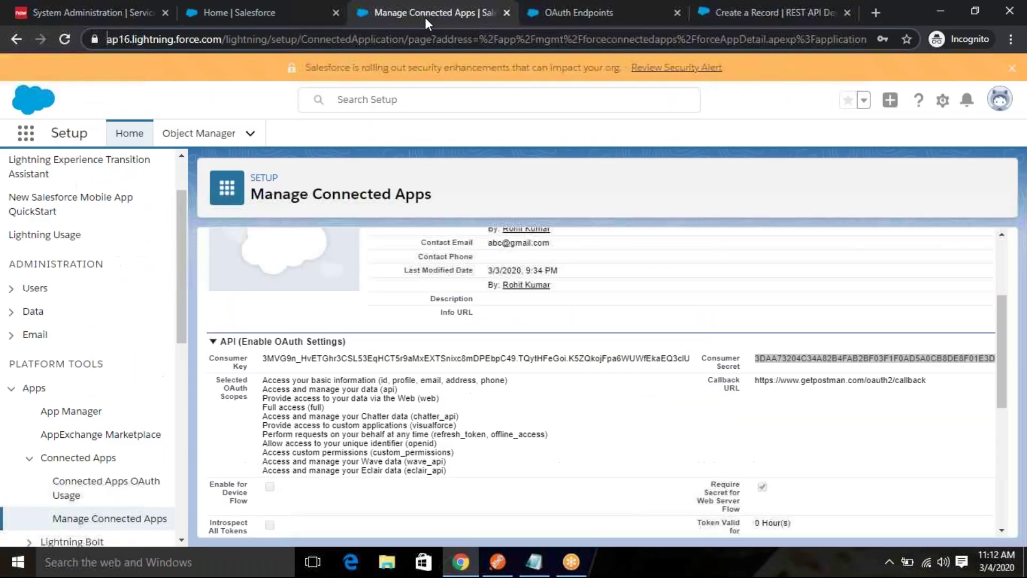
pyautogui.click(268, 14)
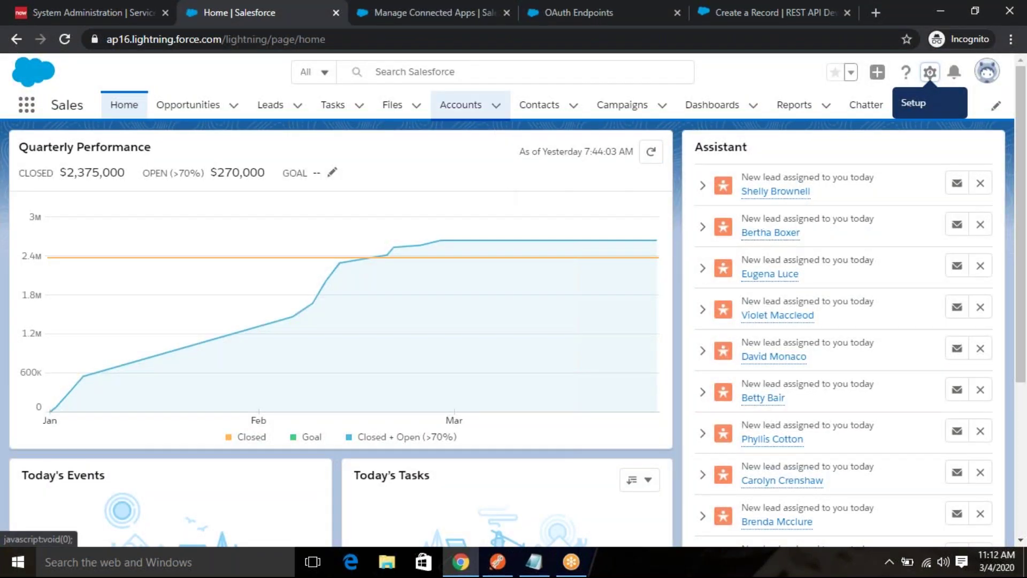
pyautogui.click(496, 105)
pyautogui.click(463, 106)
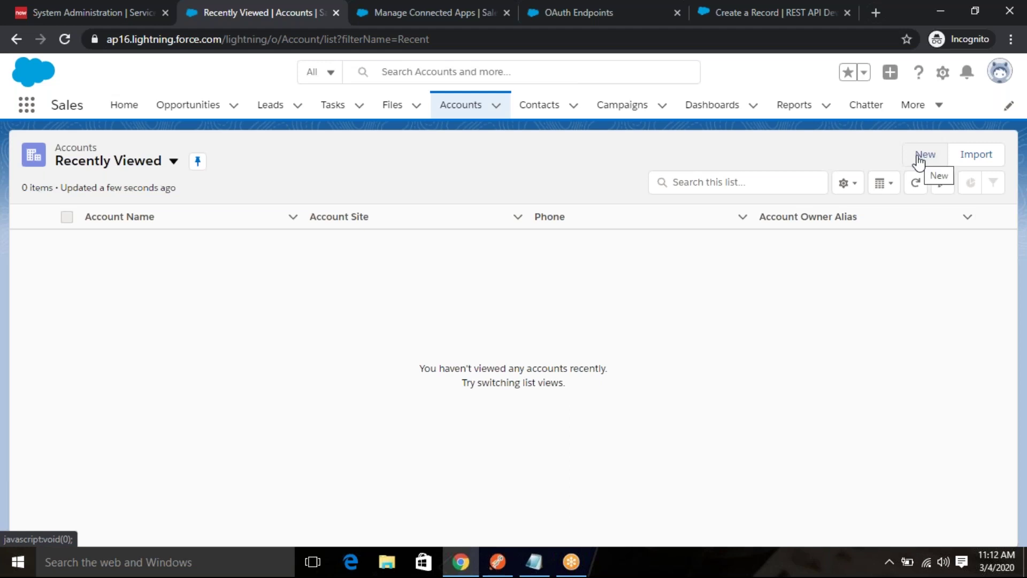
# - Bring the unsent Account POST request in Postman back to the front
pyautogui.click(498, 561)
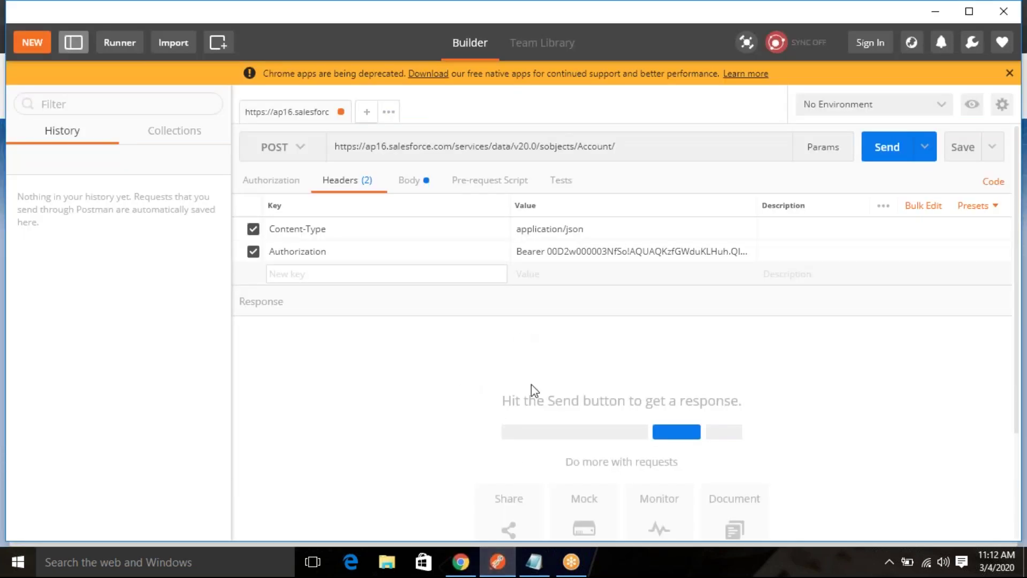
pyautogui.moveTo(464, 568)
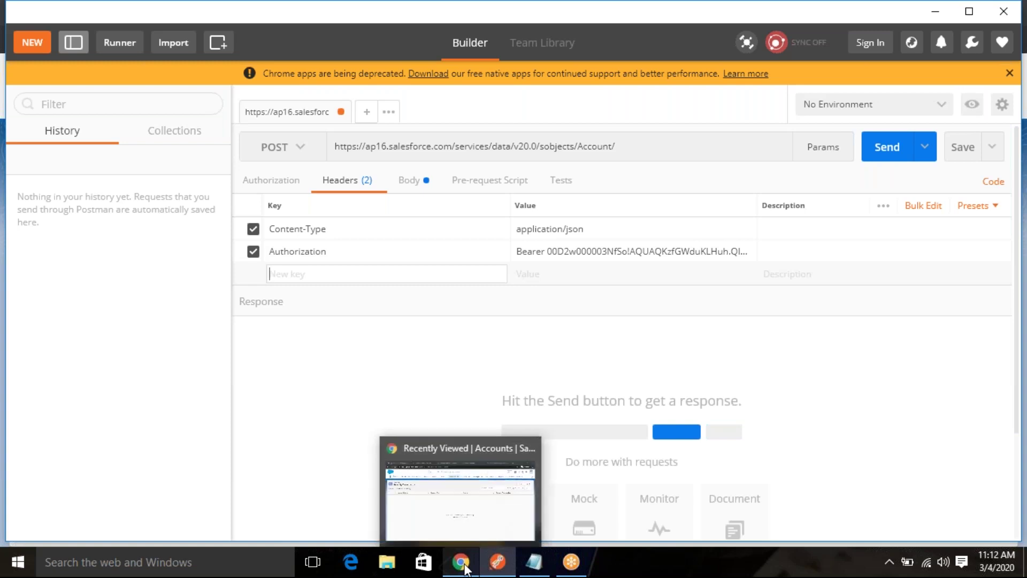
pyautogui.click(465, 568)
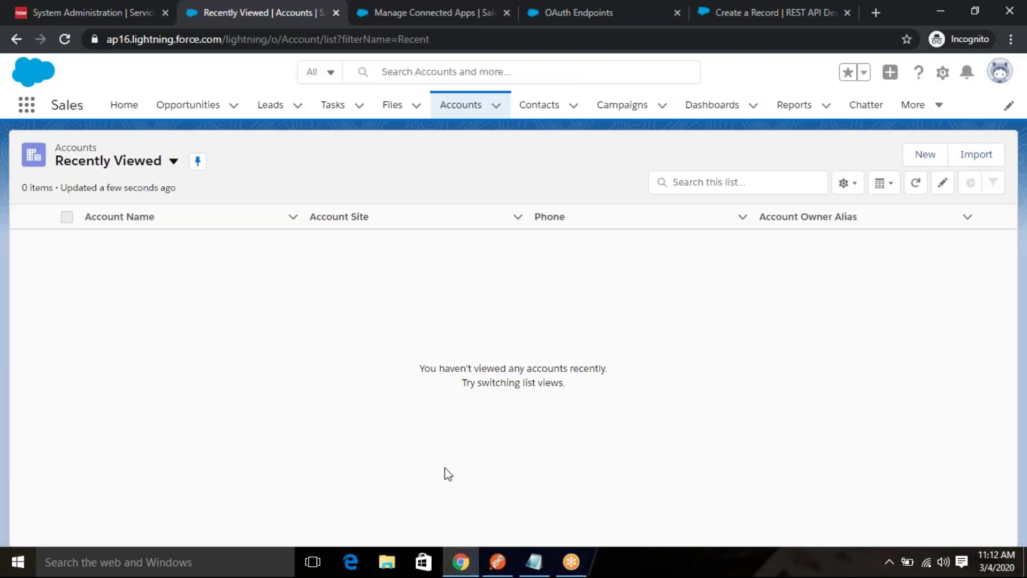
pyautogui.click(470, 569)
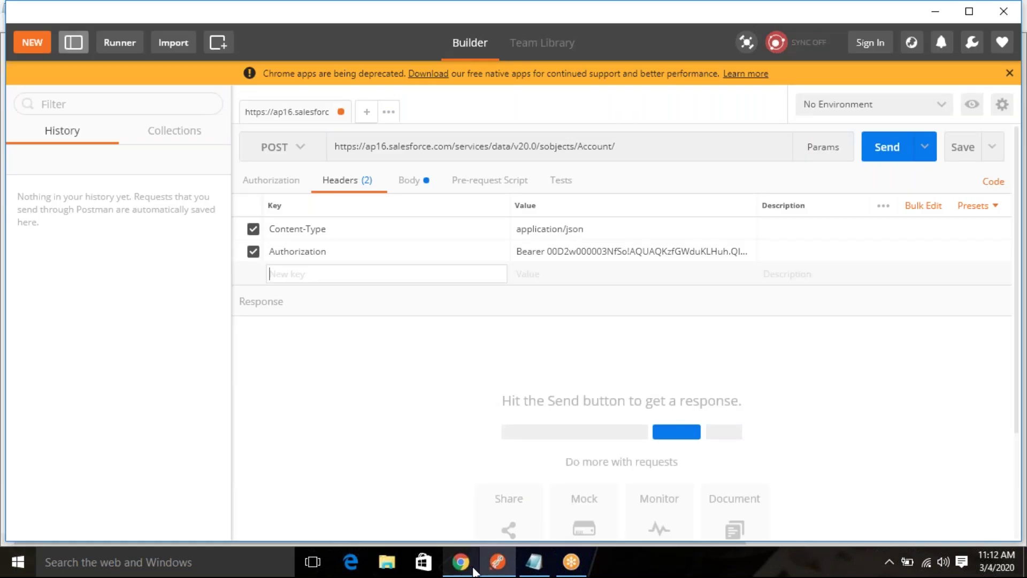
# - Send the POST request, then reload Salesforce's Accounts list to show Express Logistics and Transport
pyautogui.click(874, 147)
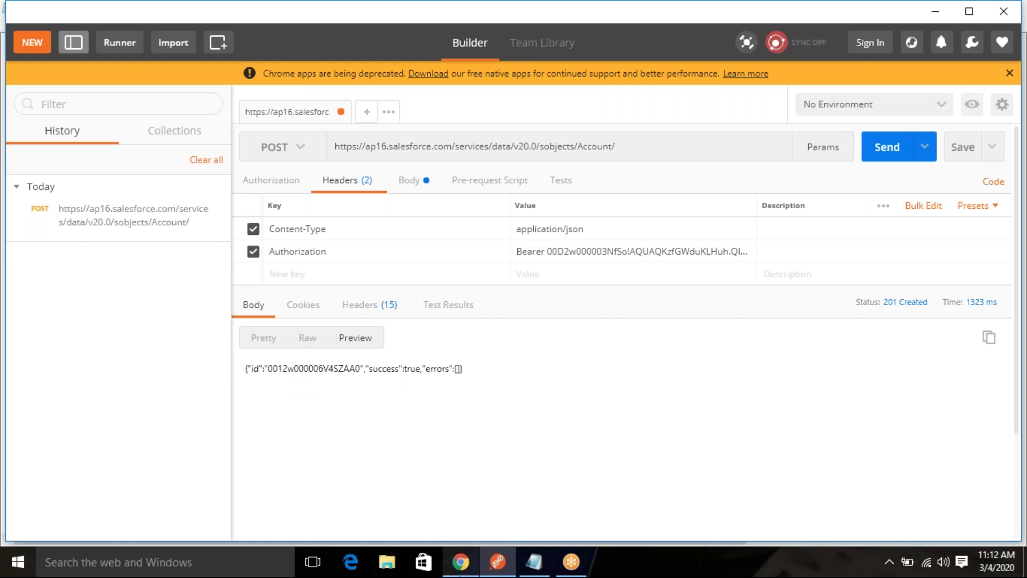
pyautogui.click(461, 562)
pyautogui.click(64, 39)
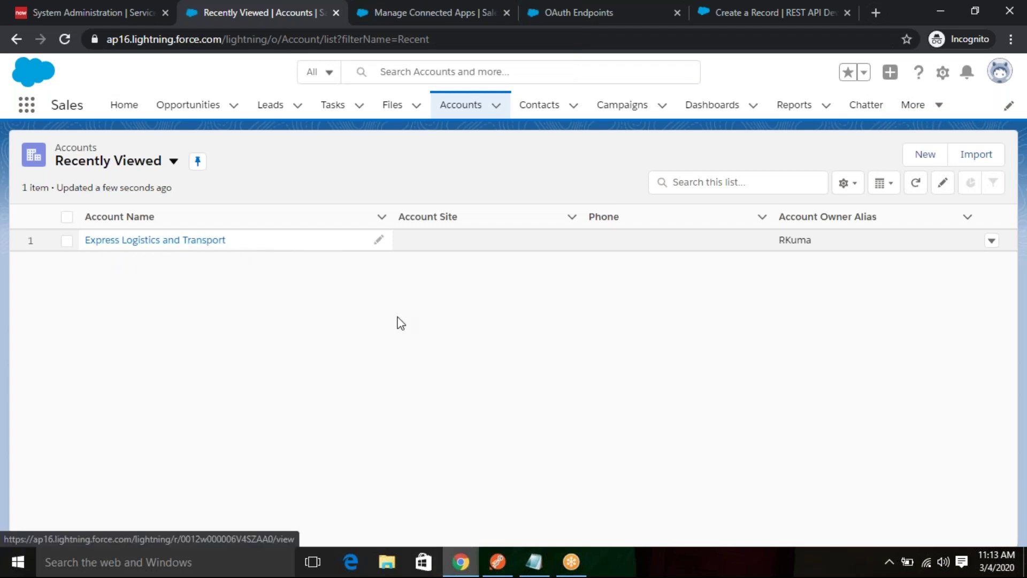
# - Review the Express Logistics and Transport JSON body in Postman, then close Postman
pyautogui.click(500, 562)
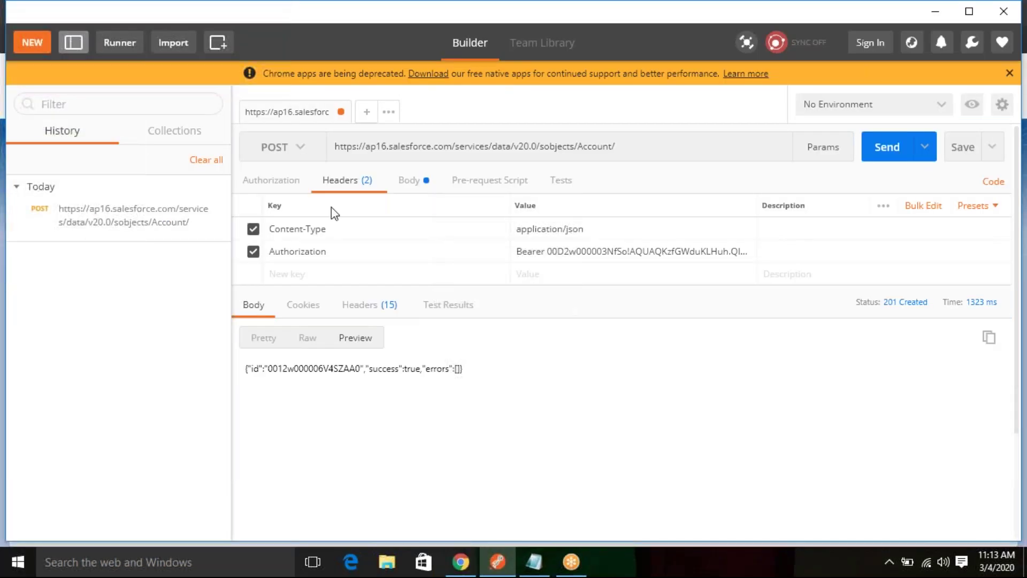
pyautogui.click(413, 181)
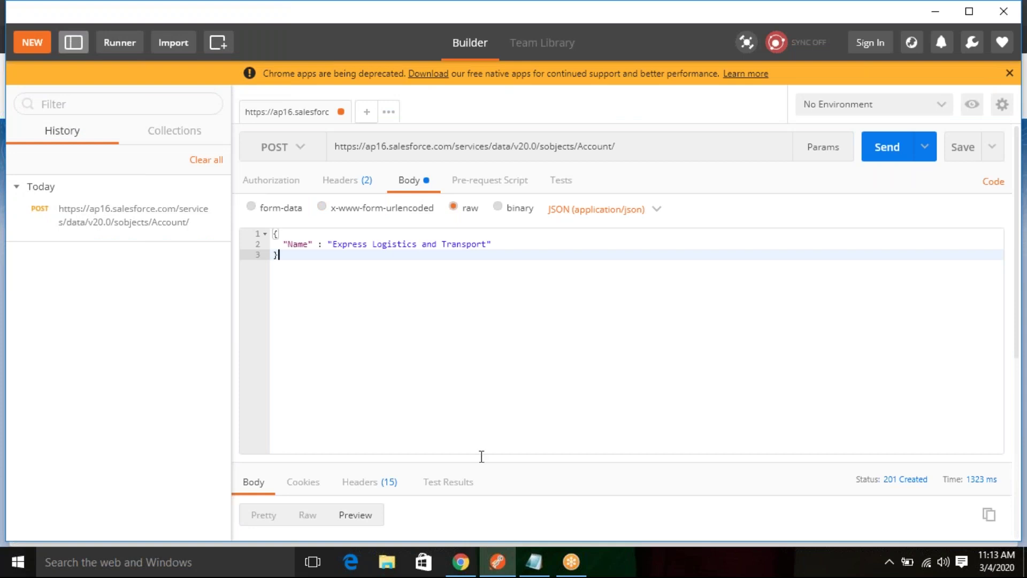
pyautogui.click(474, 566)
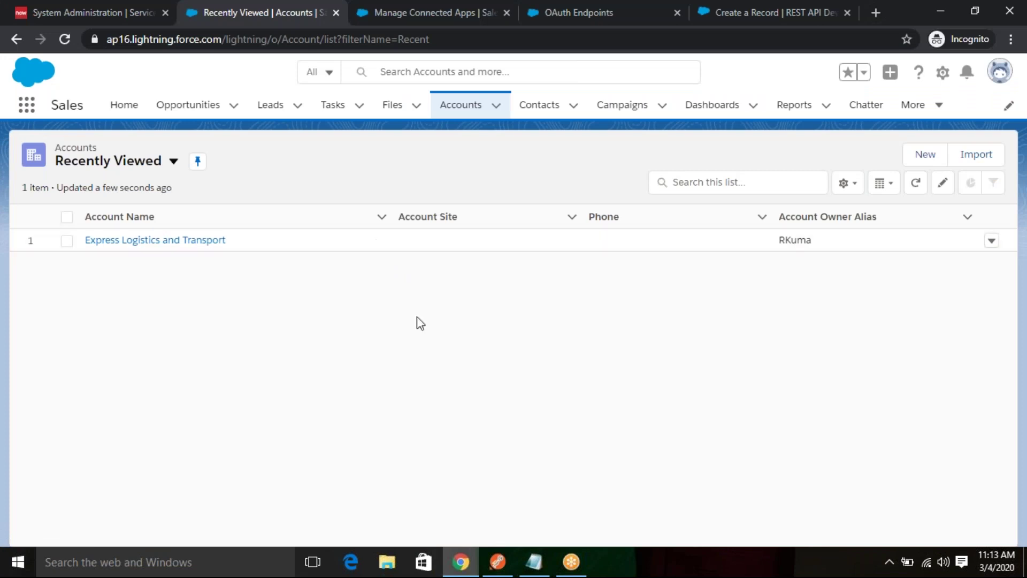
pyautogui.moveTo(497, 562)
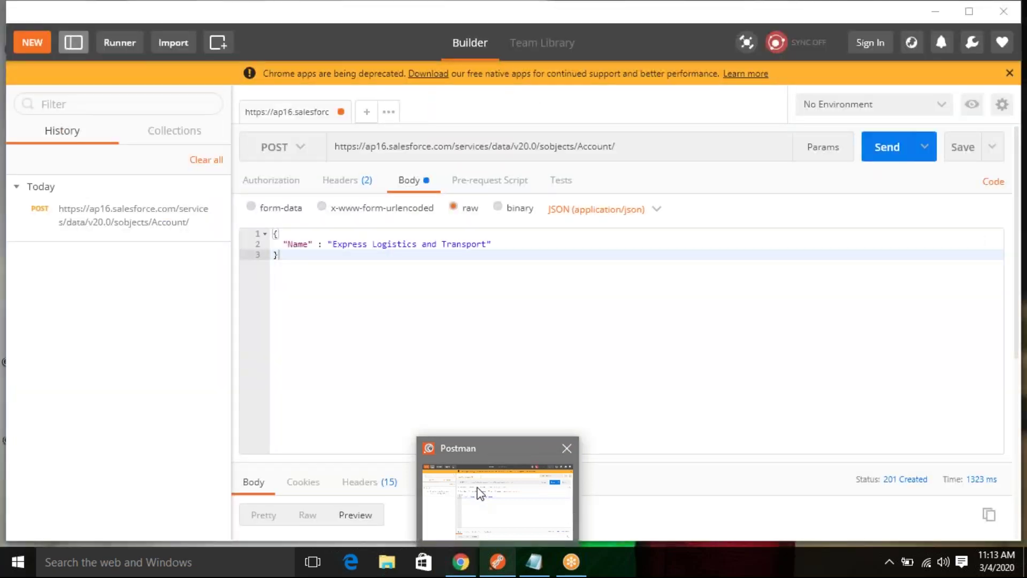
pyautogui.click(480, 493)
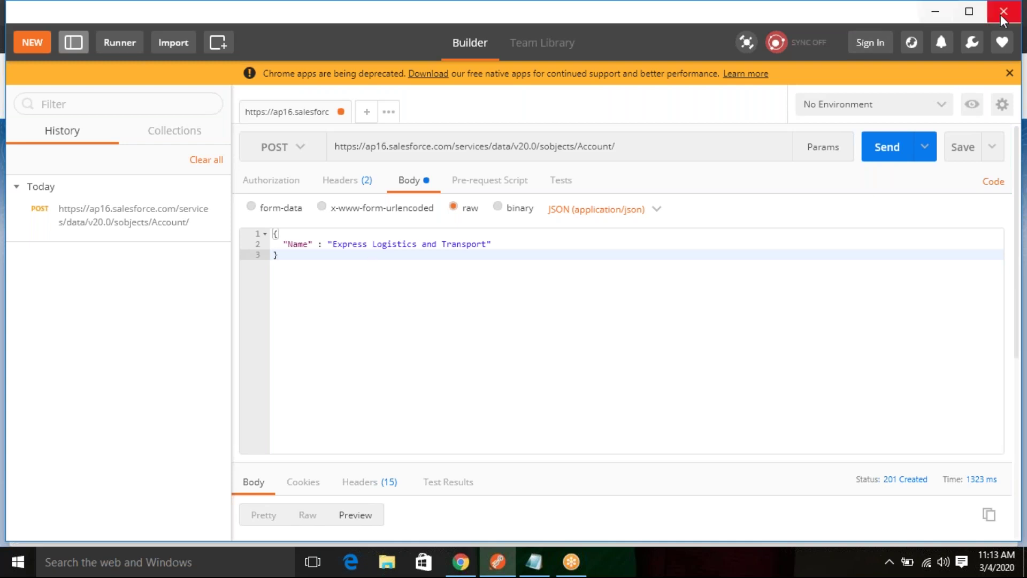
pyautogui.click(935, 11)
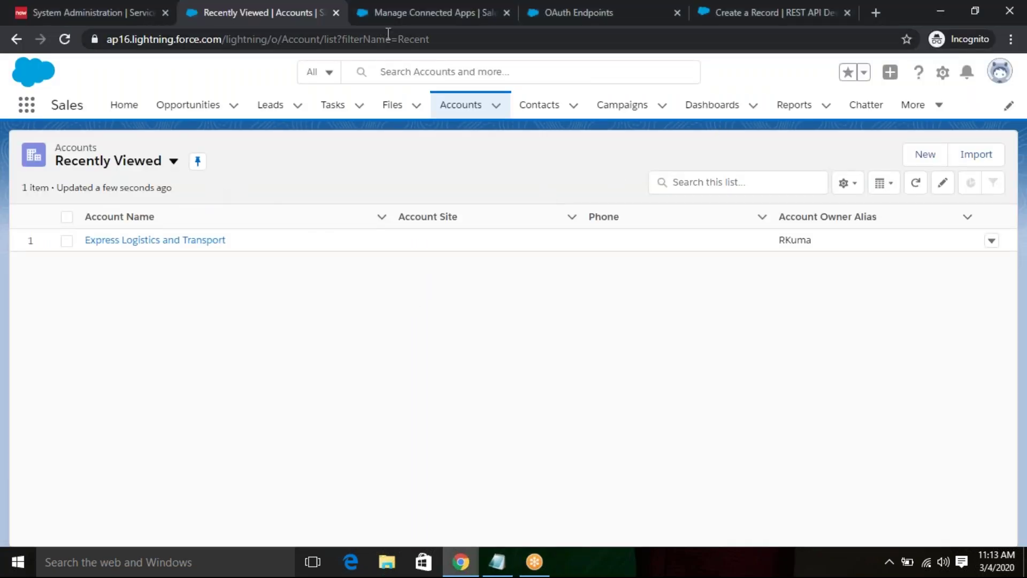
# - Go from Manage Connected Apps to App Manager and start a New Connected App
pyautogui.click(396, 14)
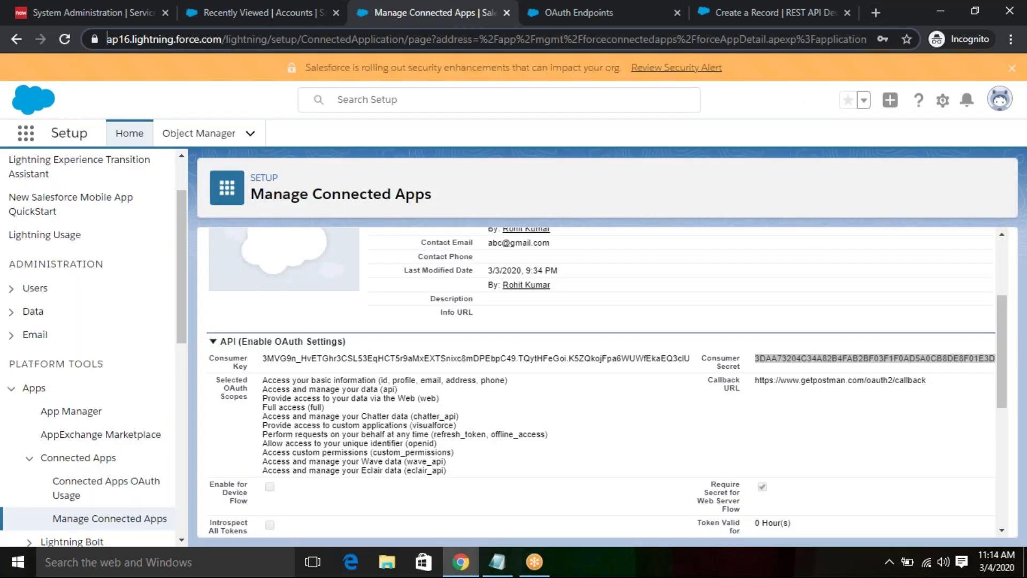
pyautogui.click(66, 417)
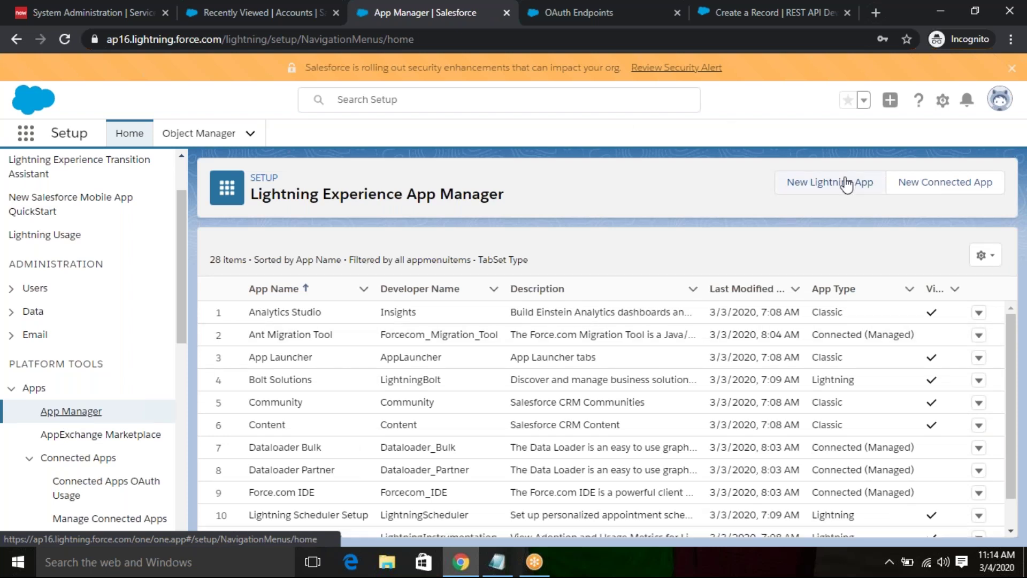
pyautogui.click(923, 188)
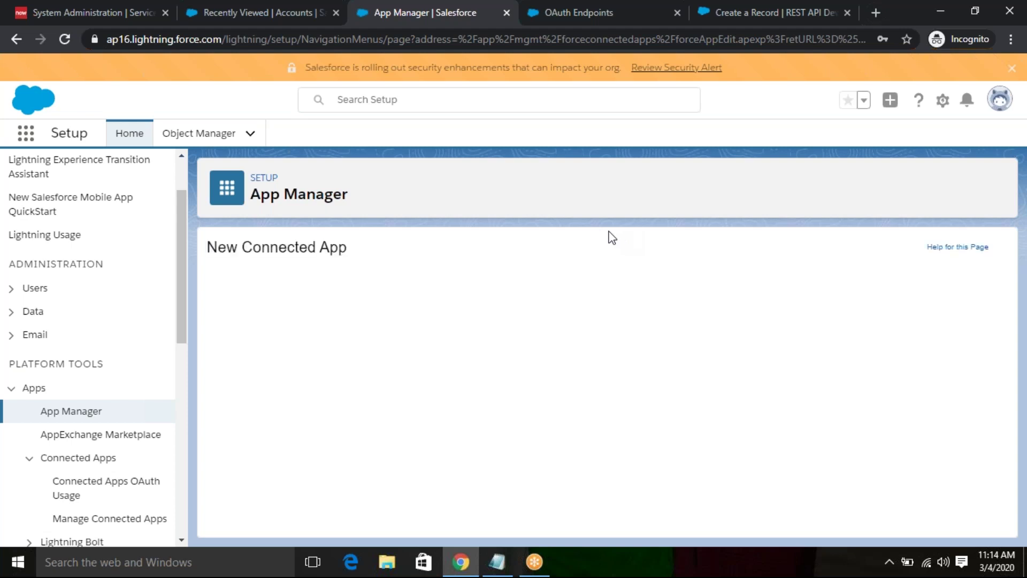
# - Name the connected app snow (API name snow), enter a contact e-mail, and enable OAuth settings
pyautogui.click(456, 333)
pyautogui.write('snow')
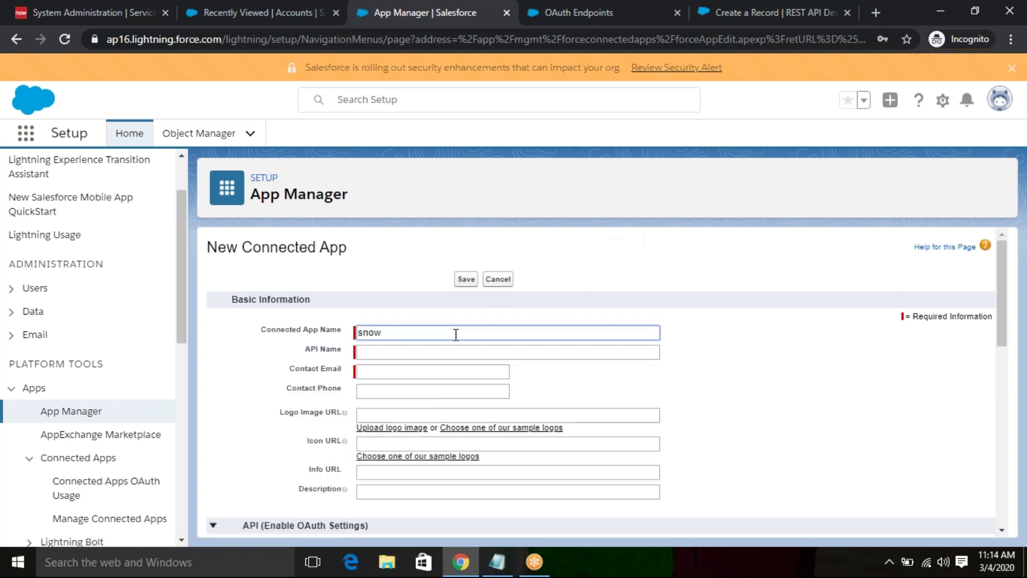
pyautogui.click(553, 382)
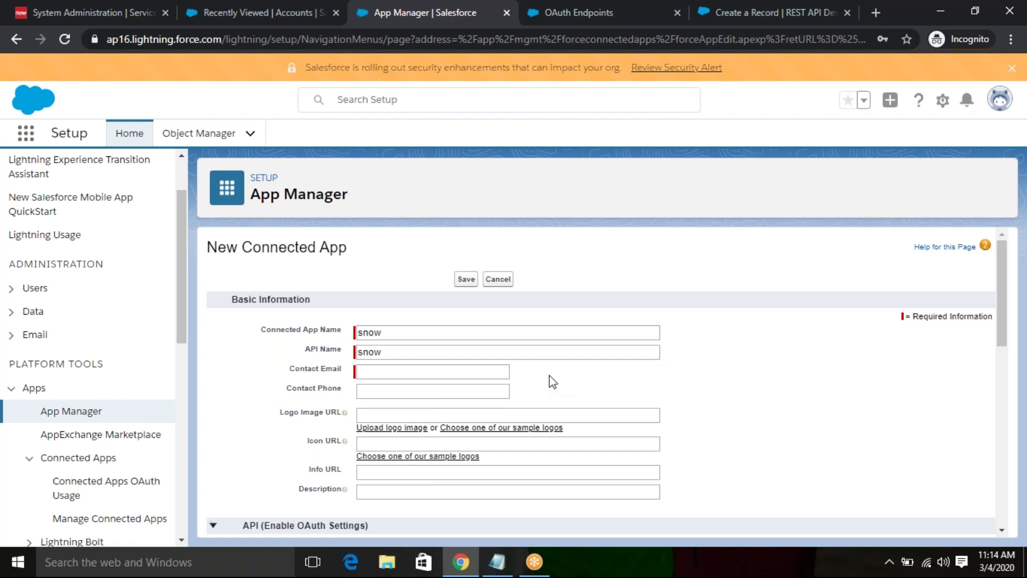
pyautogui.click(466, 374)
pyautogui.scroll(-3, 466, 373)
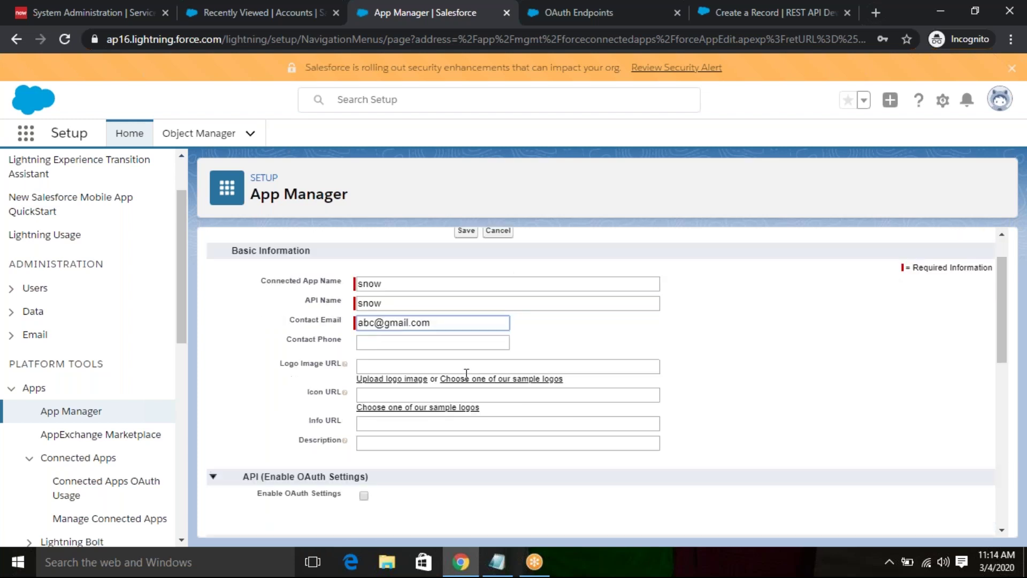
pyautogui.click(365, 395)
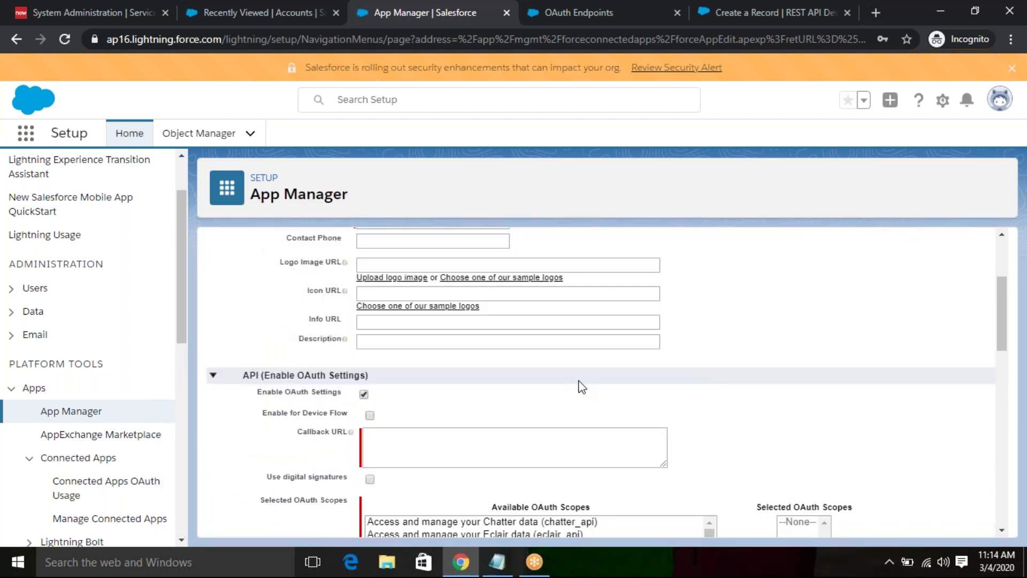
pyautogui.scroll(-2, 580, 385)
pyautogui.click(421, 372)
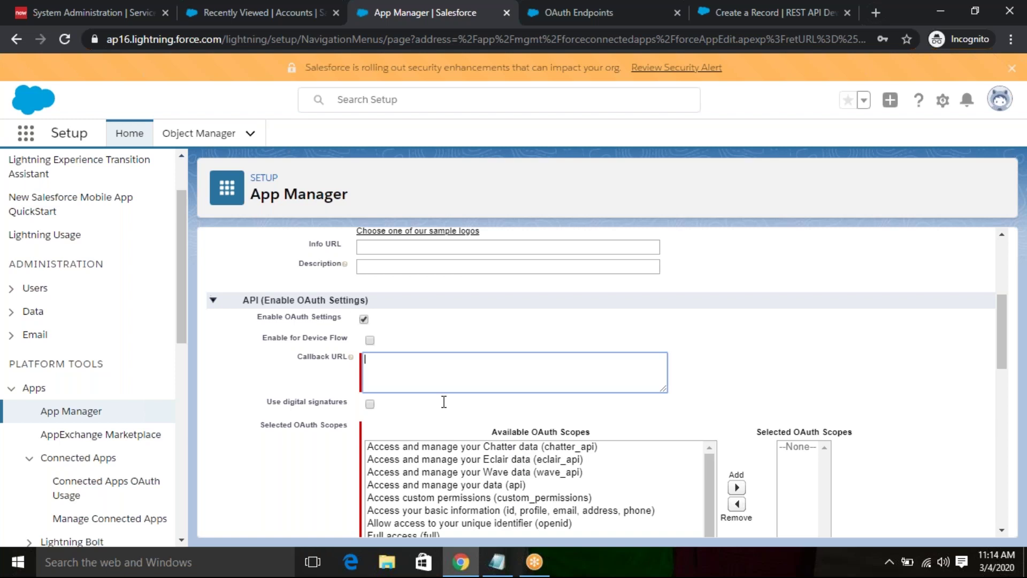
pyautogui.click(498, 562)
# - Paste the ServiceNow oauth_redirect.do callback URL from Notepad into the Callback URL field
pyautogui.click(157, 222)
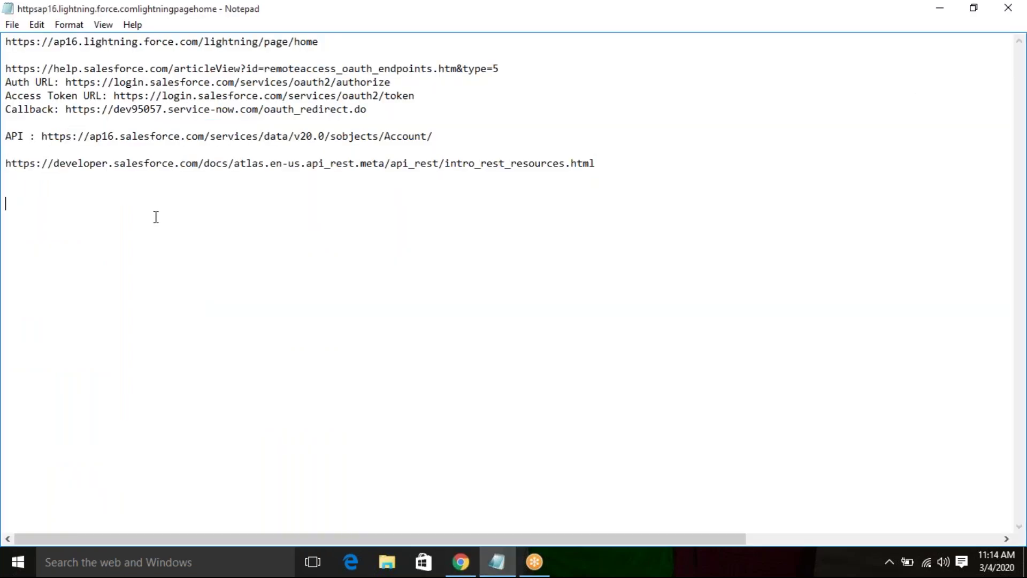
pyautogui.moveTo(66, 110); pyautogui.dragTo(372, 111)
pyautogui.hotkey('ctrl', 'c')
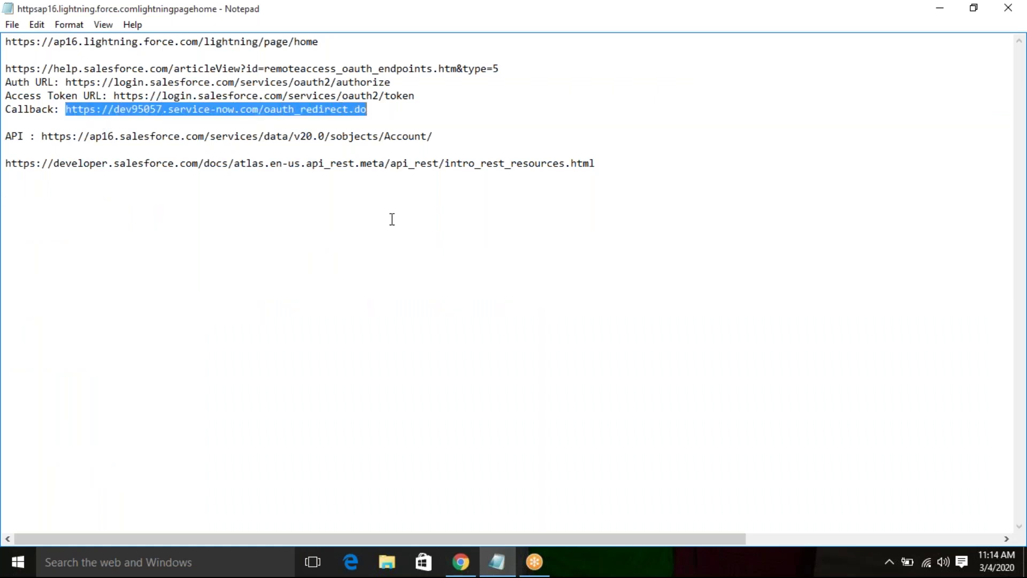
pyautogui.click(461, 562)
pyautogui.hotkey('ctrl', 'v')
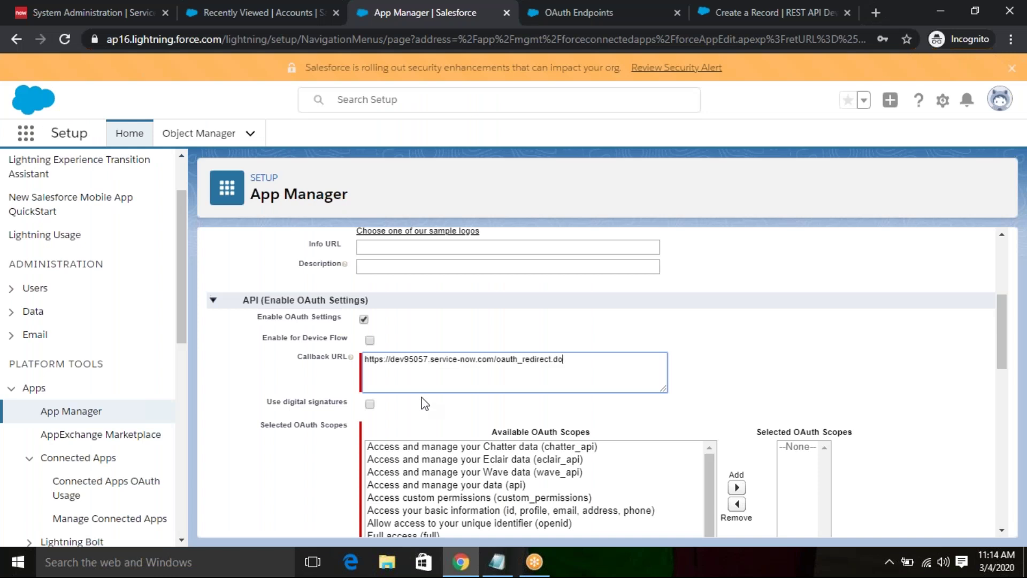
pyautogui.click(92, 19)
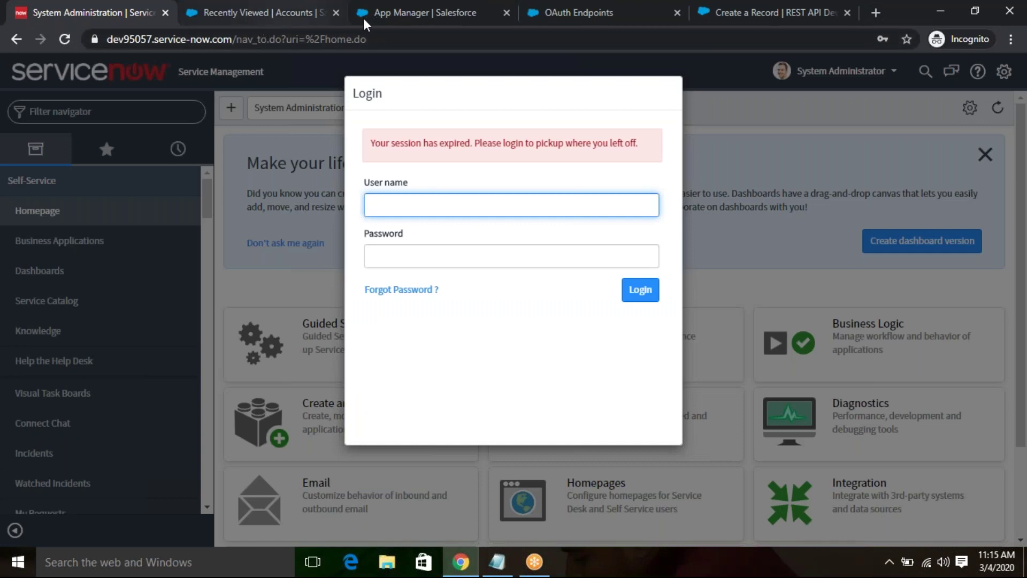
pyautogui.click(381, 14)
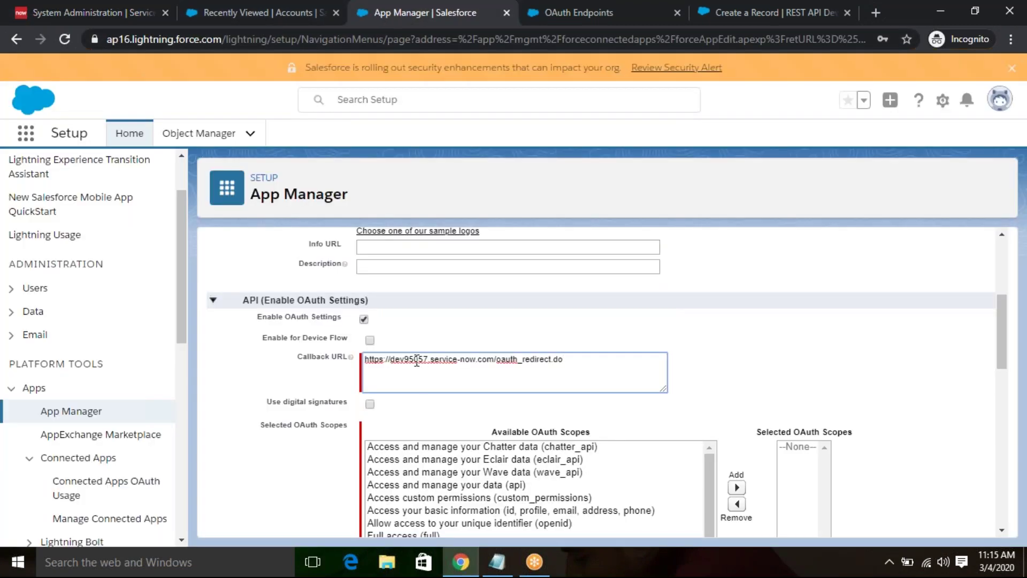
# - Add all available OAuth scopes to the selected list and save the connected app
pyautogui.scroll(-2, 517, 422)
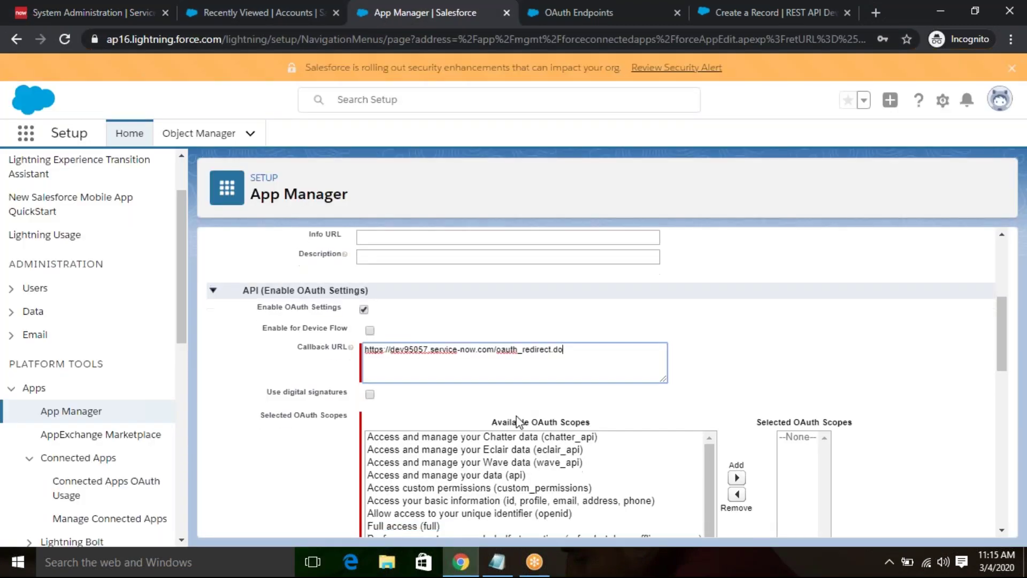
pyautogui.click(504, 415)
pyautogui.hotkey('ctrl', 'a')
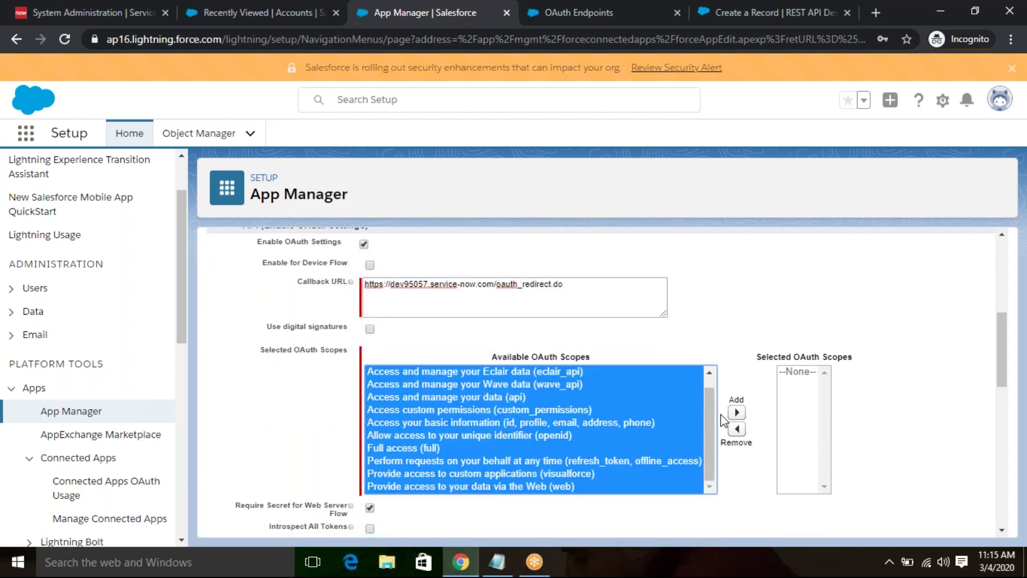
pyautogui.click(737, 412)
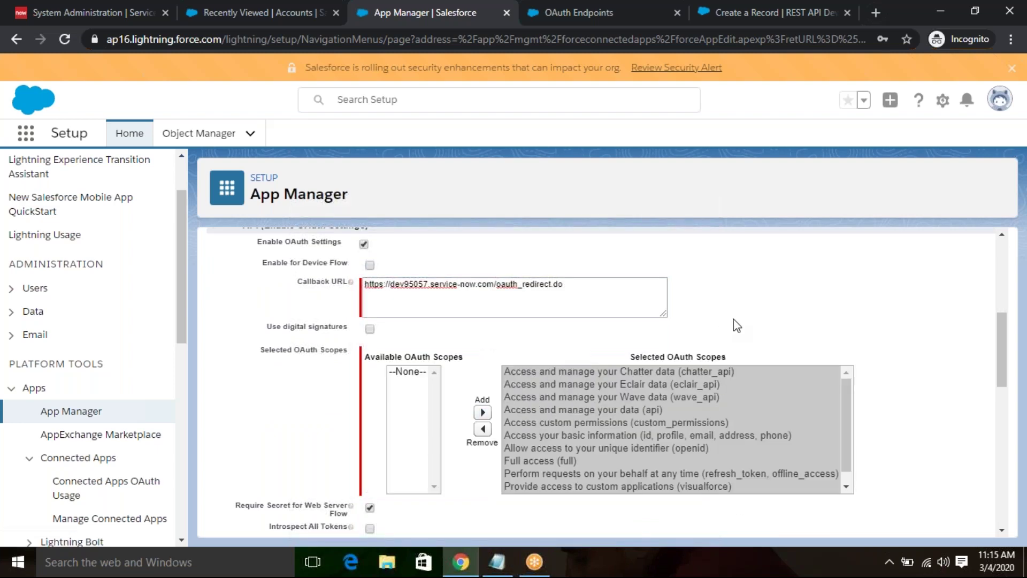
pyautogui.scroll(-8, 552, 442)
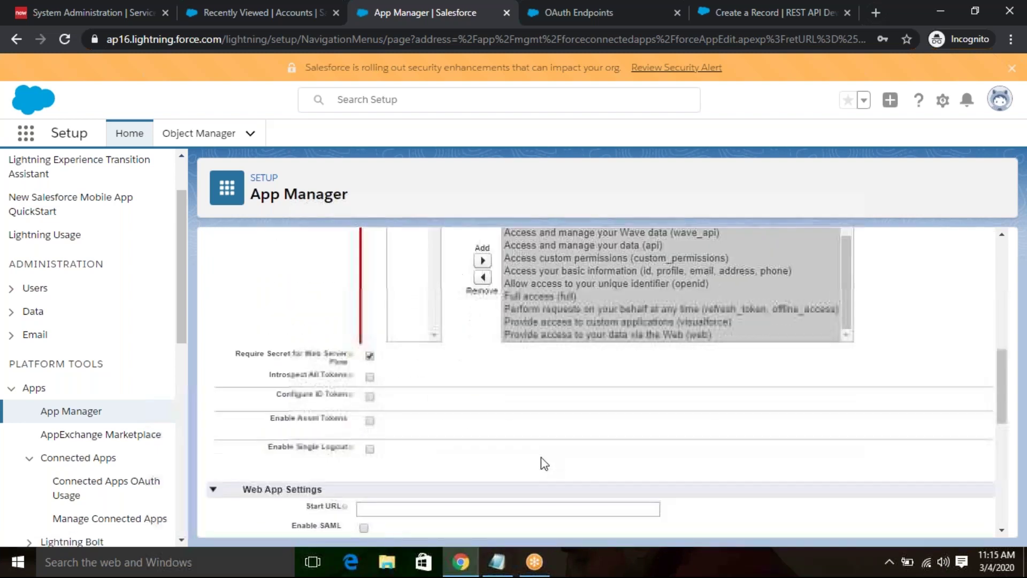
pyautogui.scroll(6, 681, 313)
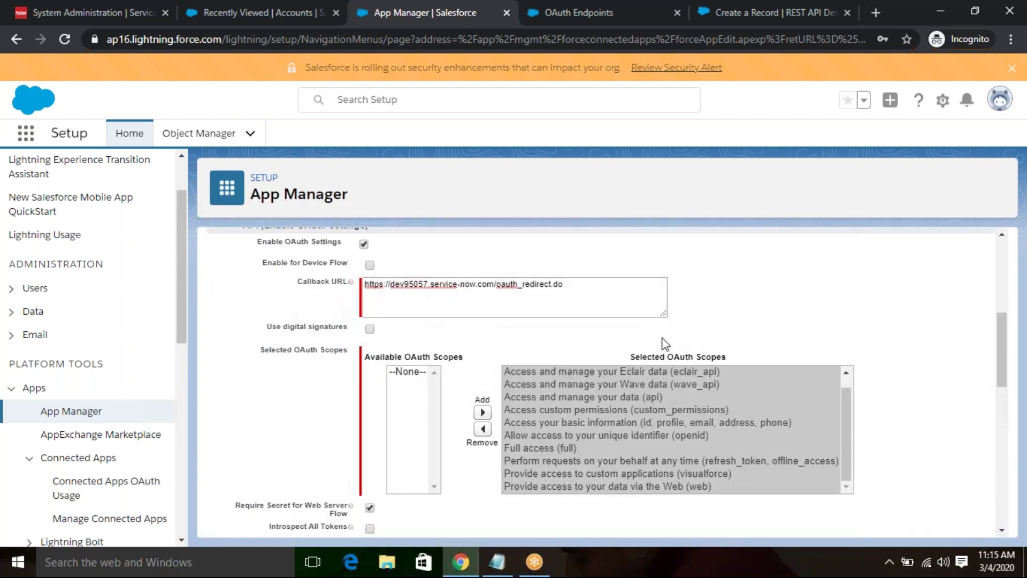
pyautogui.scroll(-8, 684, 313)
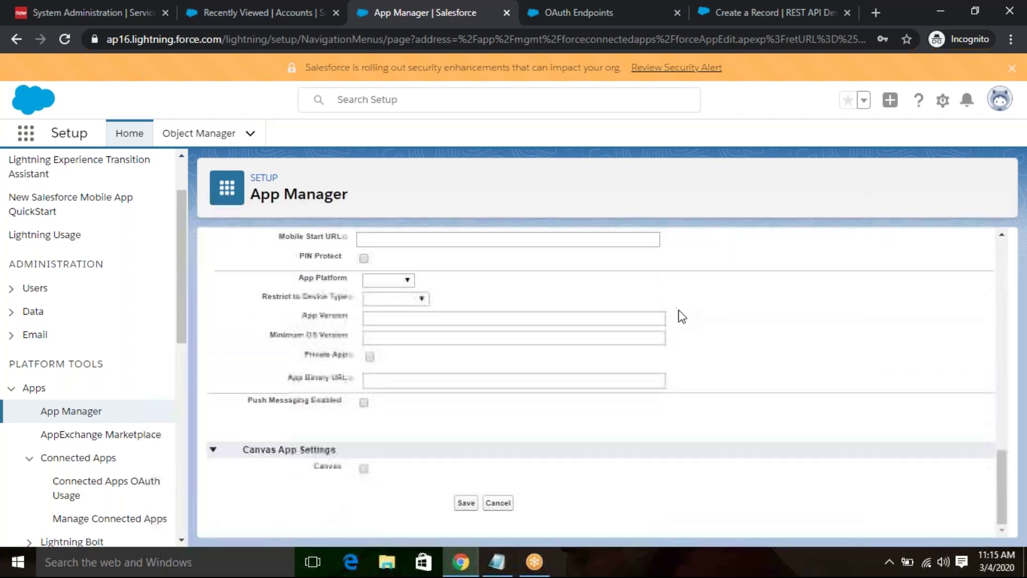
pyautogui.click(466, 504)
# - Review the saved snow connected app's OAuth settings in Salesforce, then bring up the ServiceNow tab
pyautogui.click(478, 291)
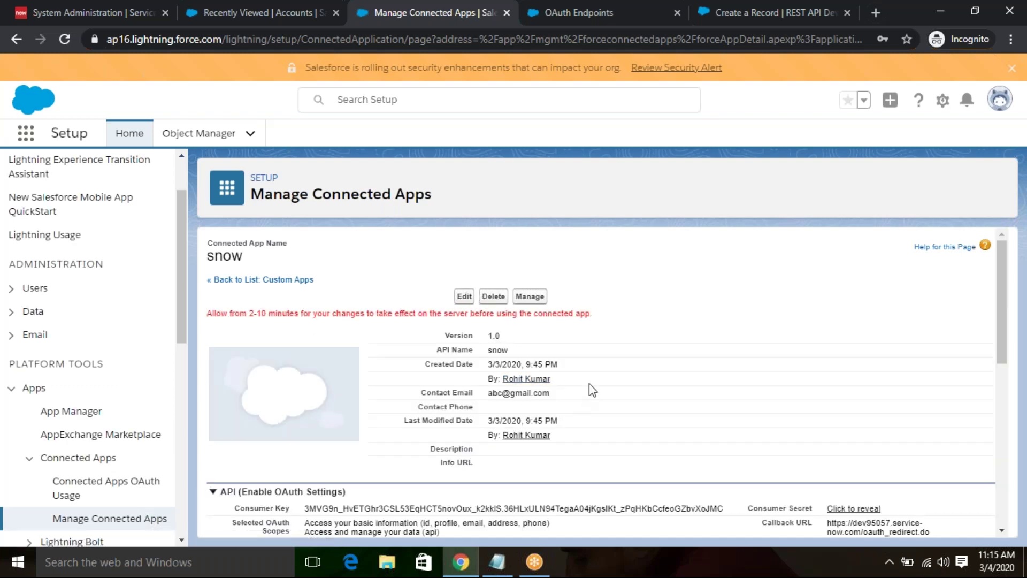
pyautogui.scroll(-3, 591, 389)
pyautogui.scroll(-3, 607, 387)
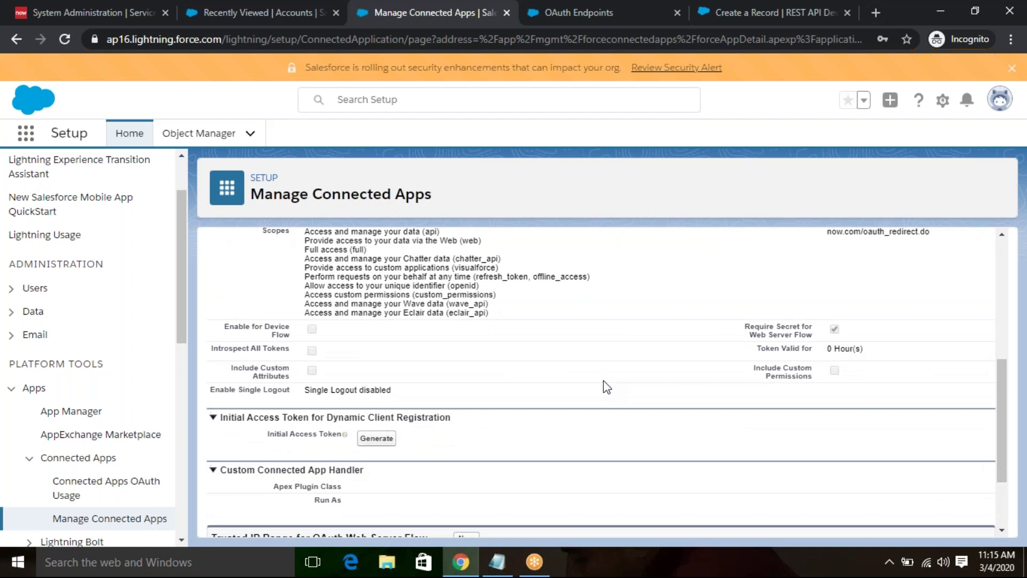
pyautogui.scroll(2, 604, 387)
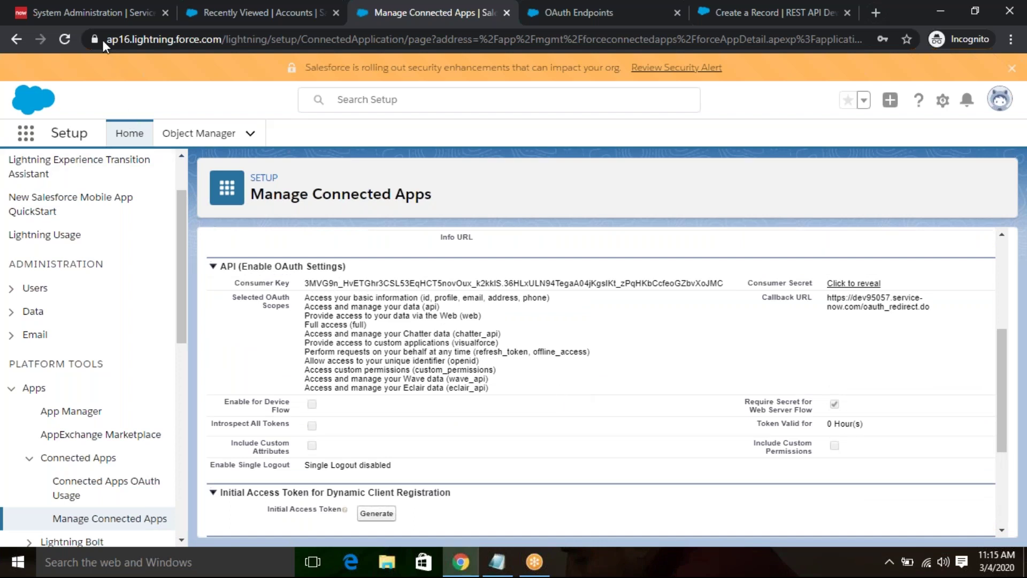
pyautogui.click(100, 15)
# - Log back into ServiceNow as the administrator, using Chrome's saved admin login
pyautogui.write('admin')
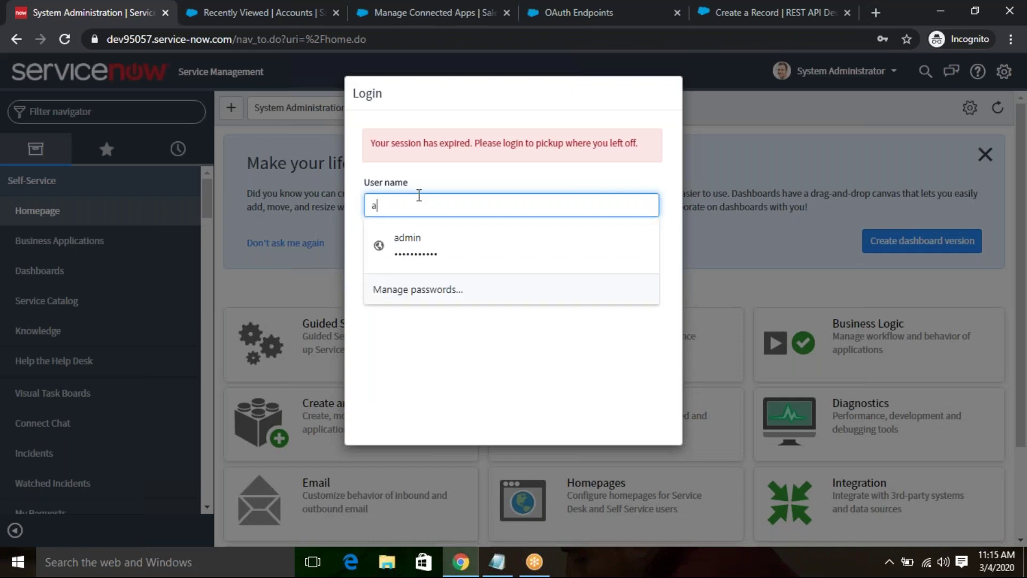
pyautogui.press('Tab')
pyautogui.write('•••')
pyautogui.press('BackSpace')
pyautogui.press('BackSpace')
pyautogui.write('•••••••••••')
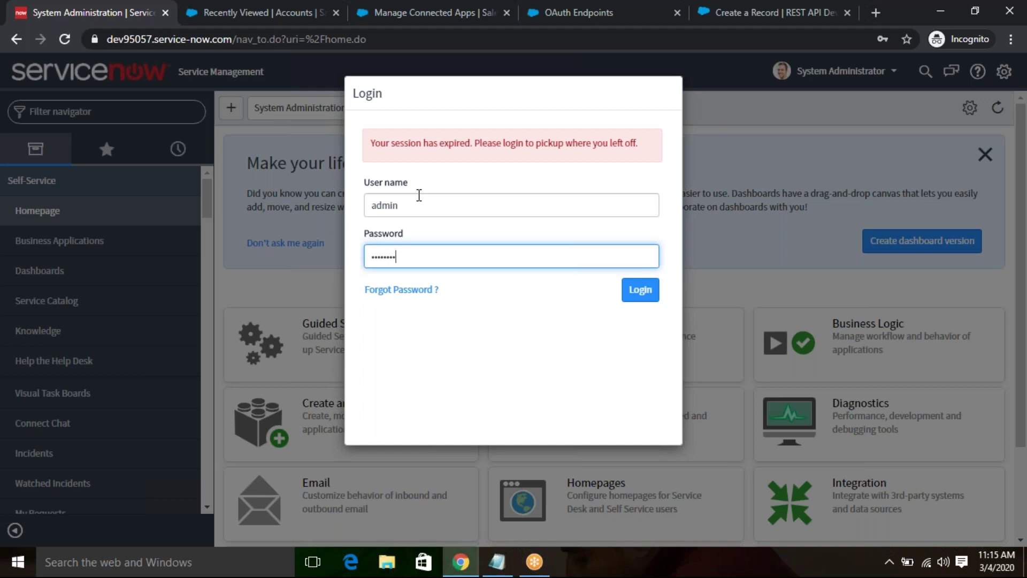
pyautogui.press('Return')
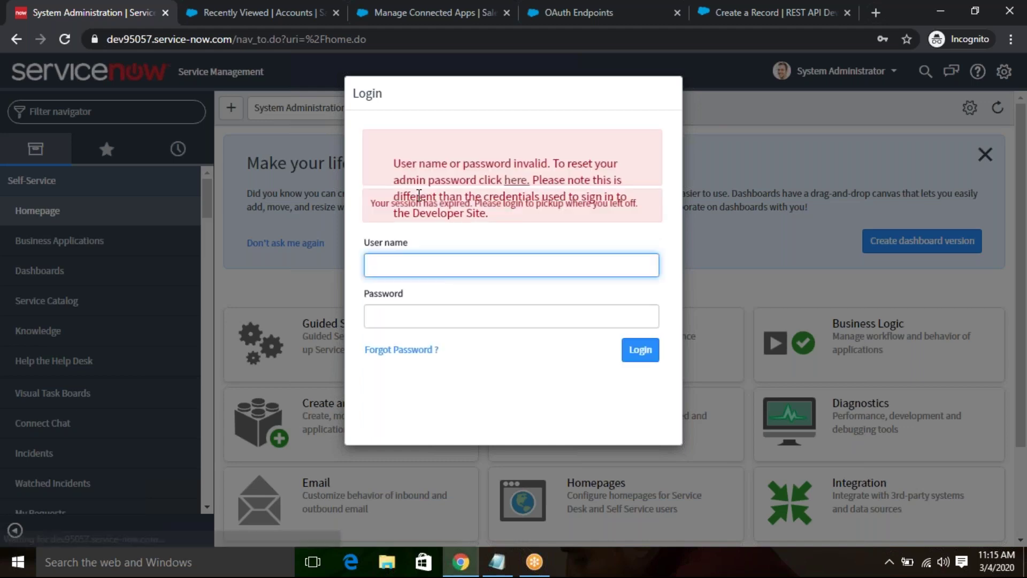
pyautogui.click(426, 264)
pyautogui.click(419, 300)
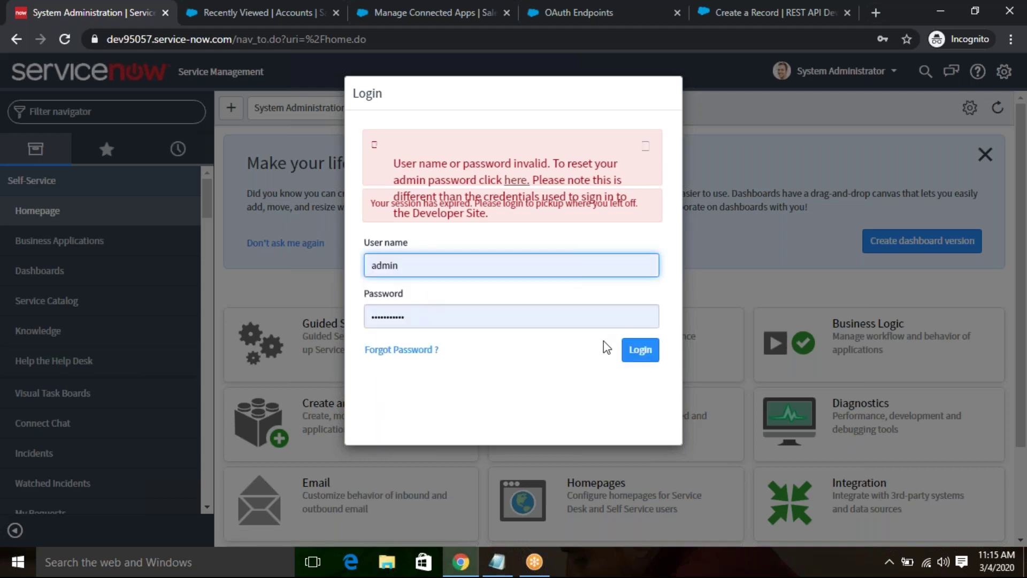
pyautogui.click(636, 352)
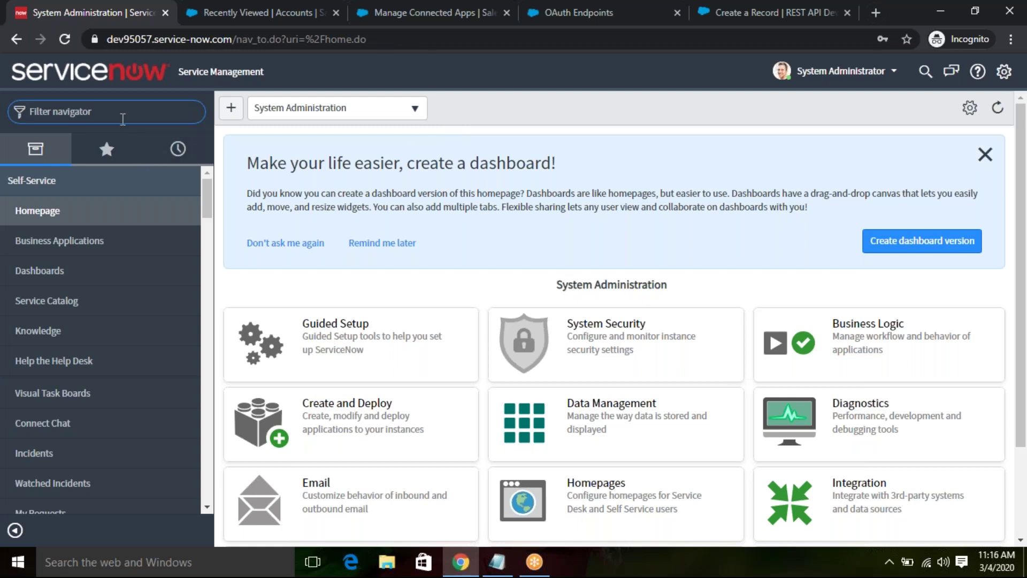
# - Filter the navigator for 'auth' and start a new third-party OAuth provider in Application Registry
pyautogui.write('OAU')
pyautogui.press('BackSpace')
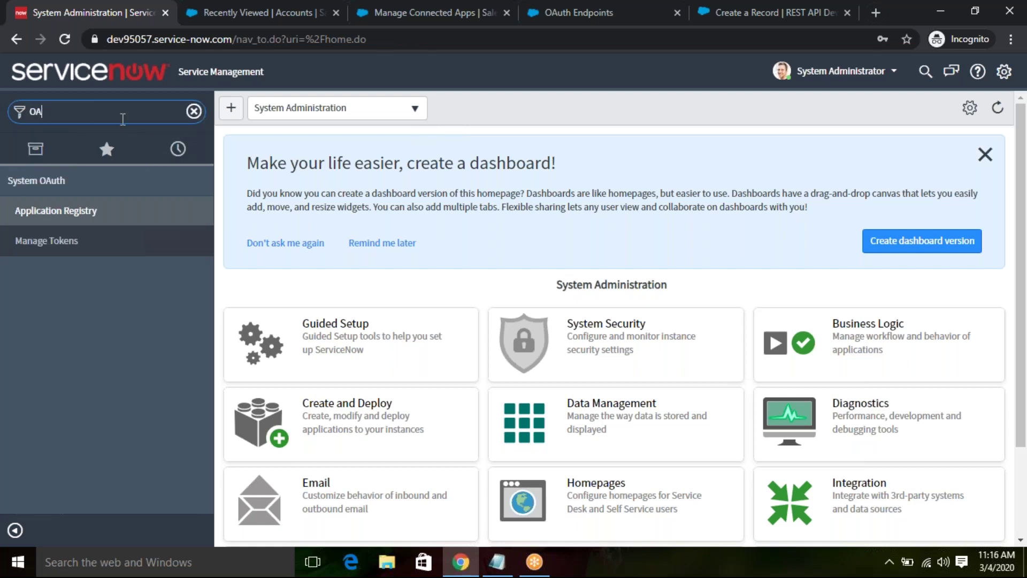
pyautogui.press('BackSpace')
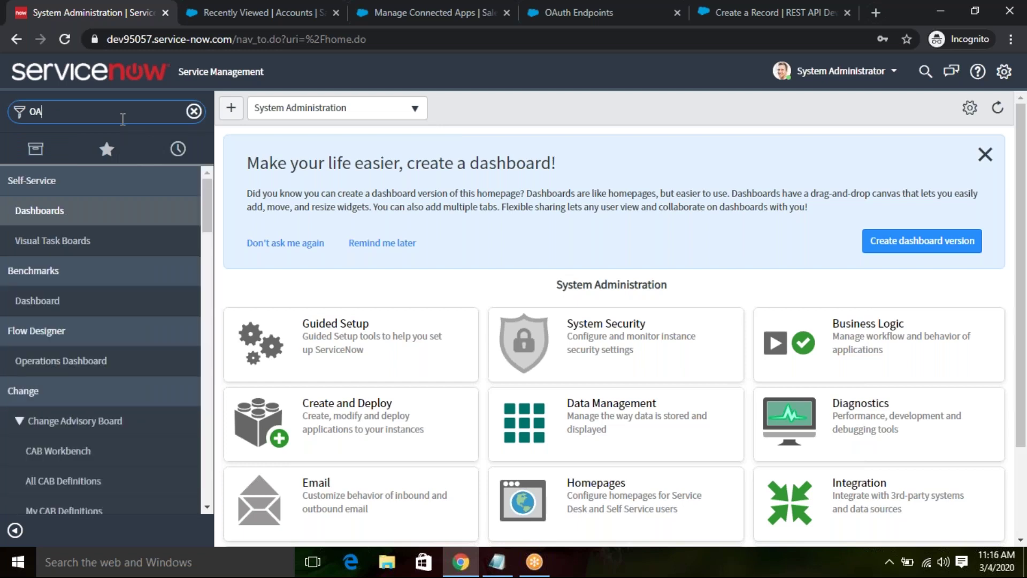
pyautogui.write('auth')
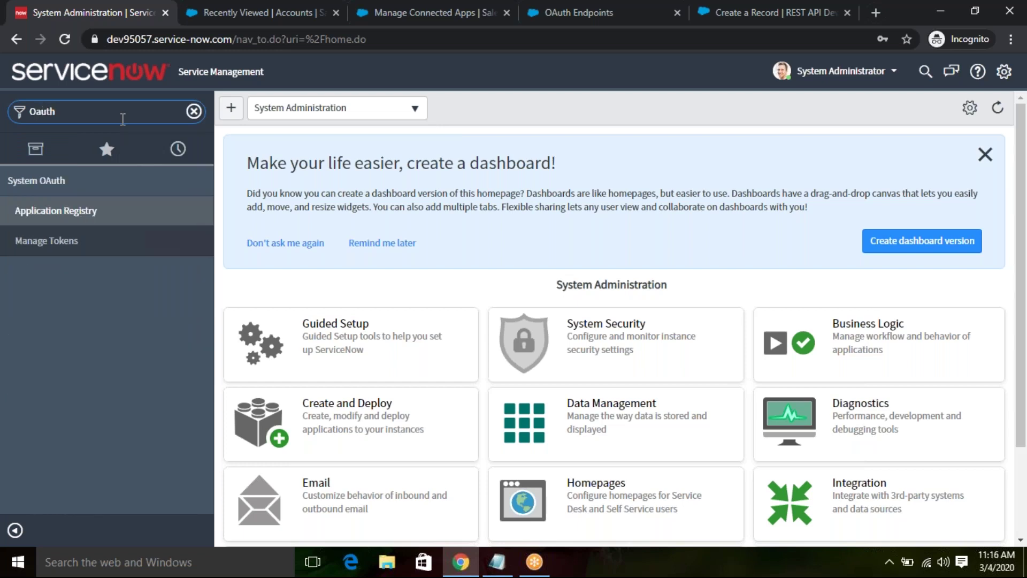
pyautogui.click(62, 216)
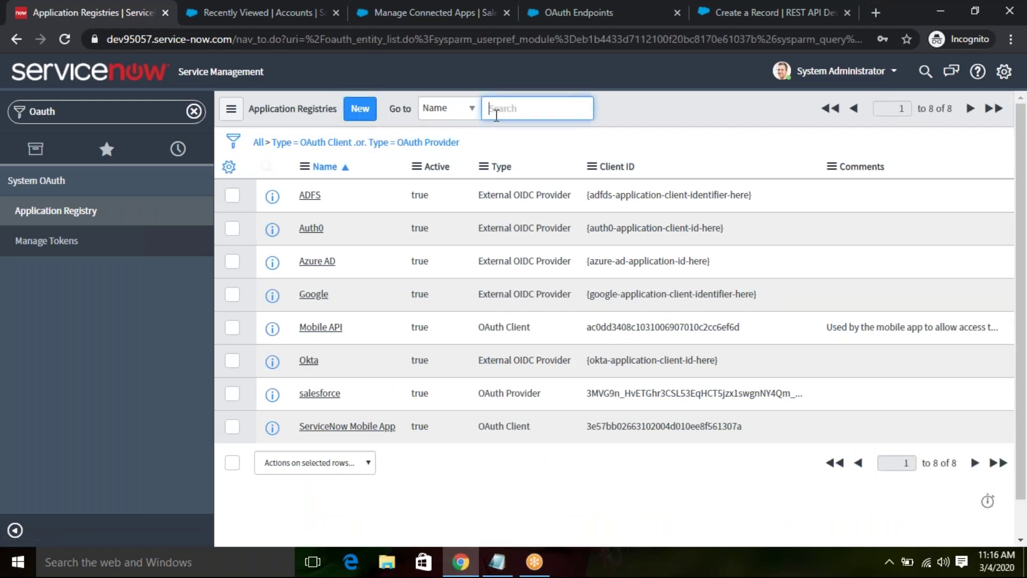
pyautogui.click(360, 114)
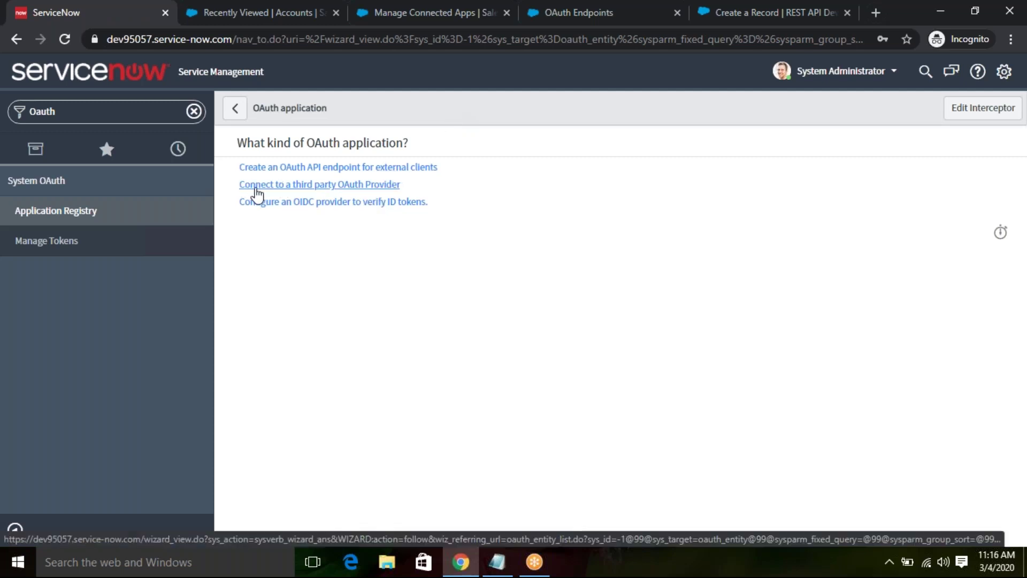
pyautogui.click(268, 187)
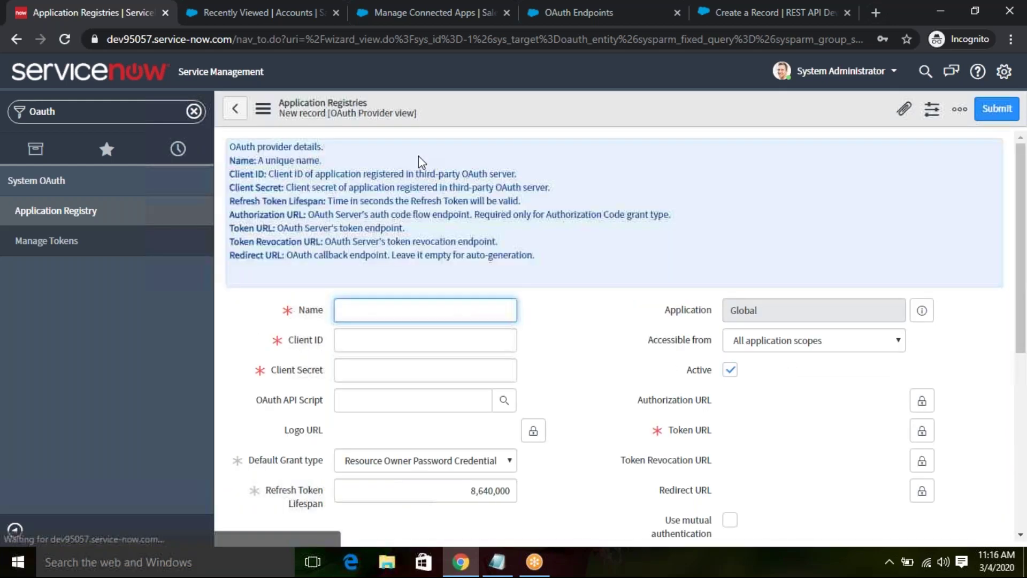
# - Name the provider 'sales' and paste the Salesforce consumer key in as Client ID
pyautogui.click(388, 306)
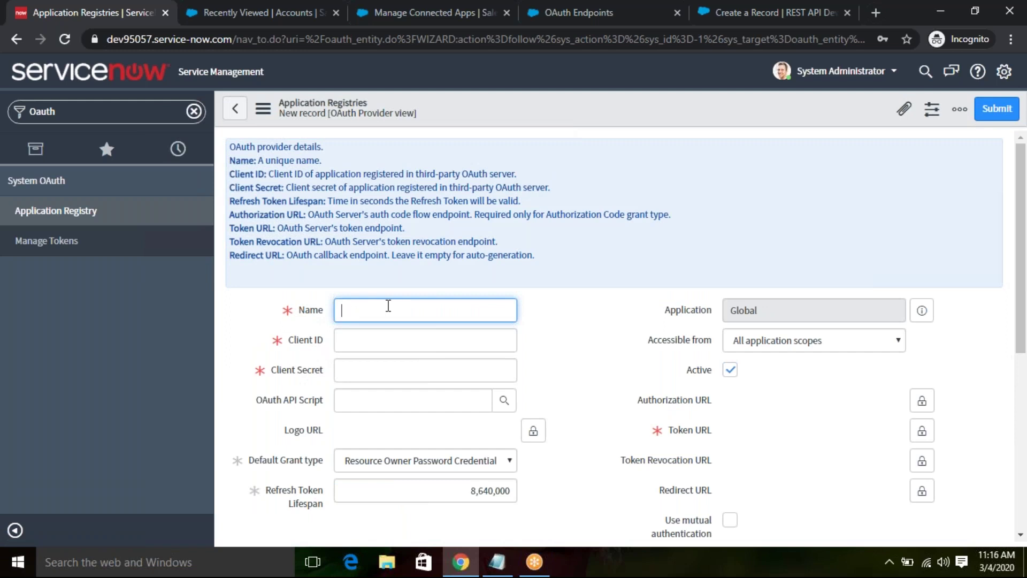
pyautogui.write('sales')
pyautogui.scroll(-1, 574, 354)
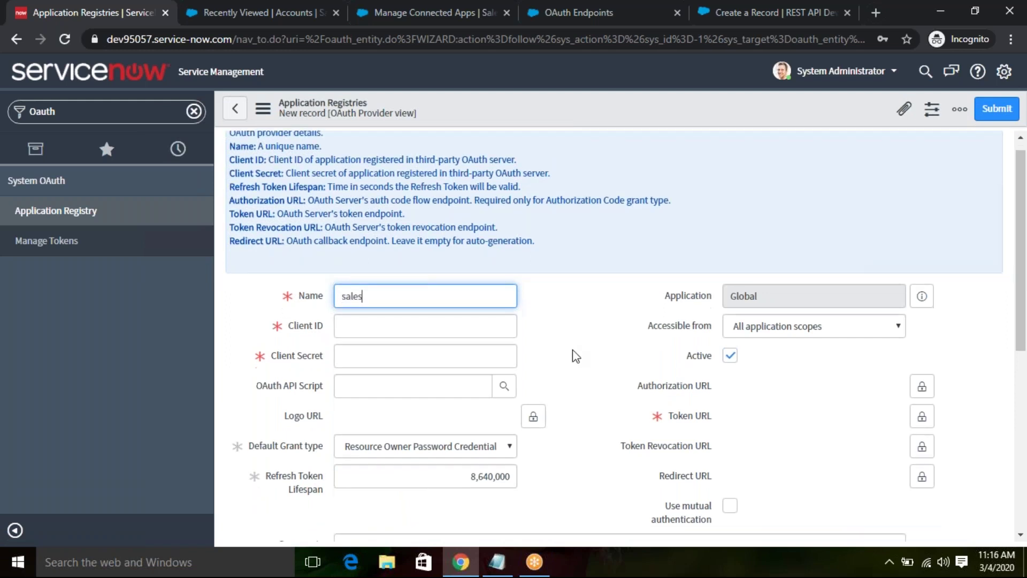
pyautogui.click(449, 266)
pyautogui.click(583, 266)
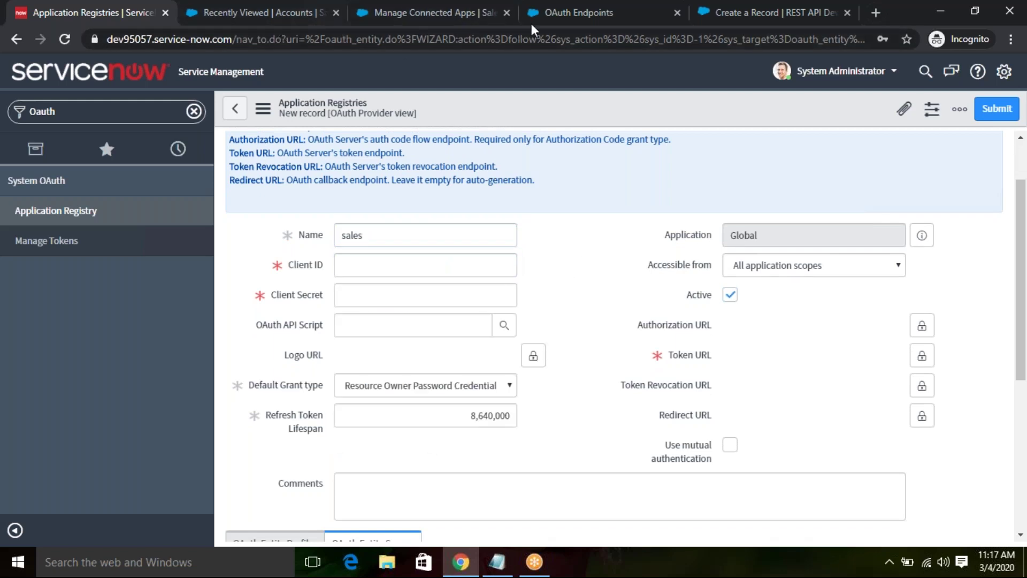
pyautogui.click(560, 16)
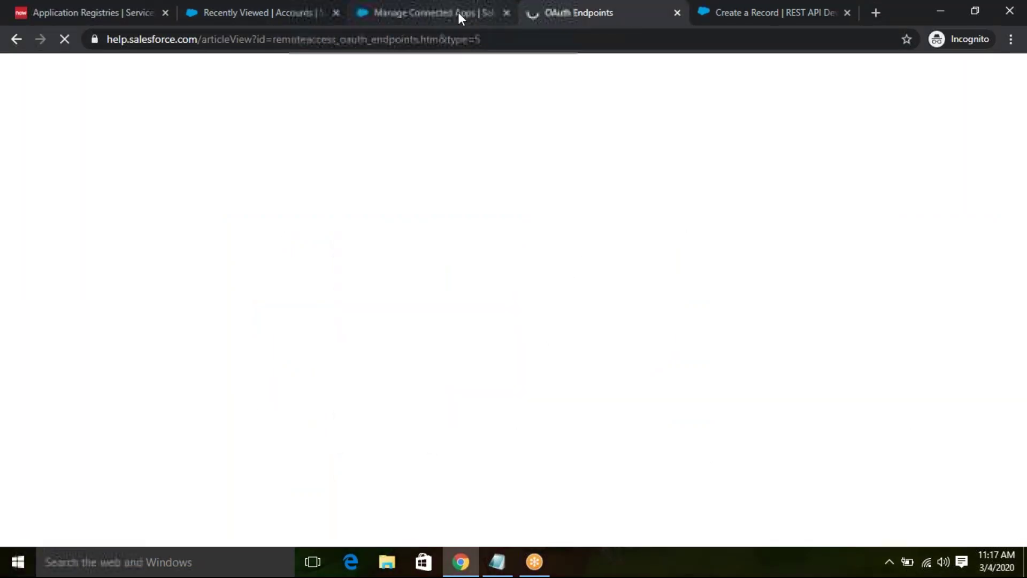
pyautogui.click(458, 13)
pyautogui.scroll(3, 428, 408)
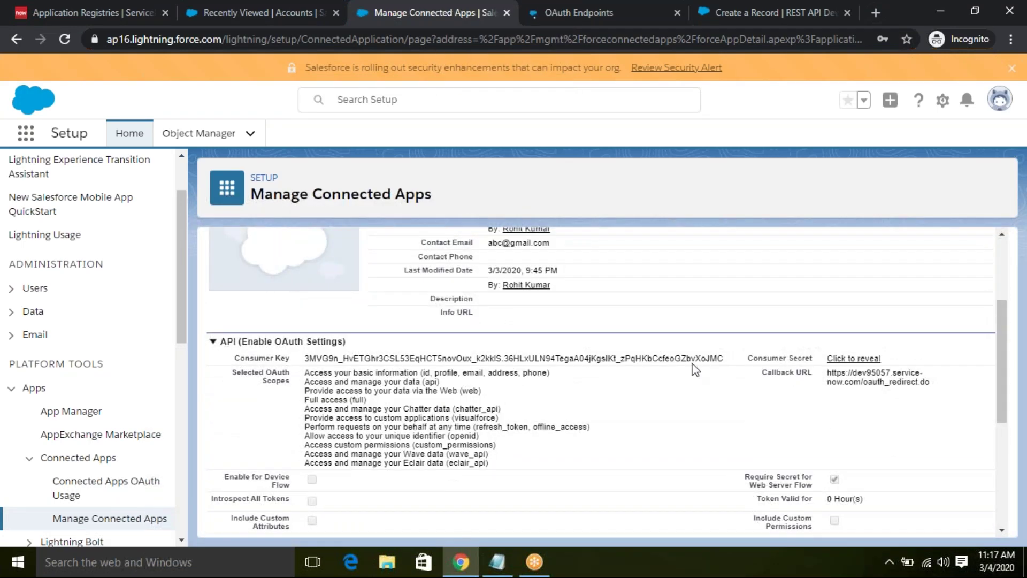
pyautogui.moveTo(729, 361); pyautogui.dragTo(308, 363)
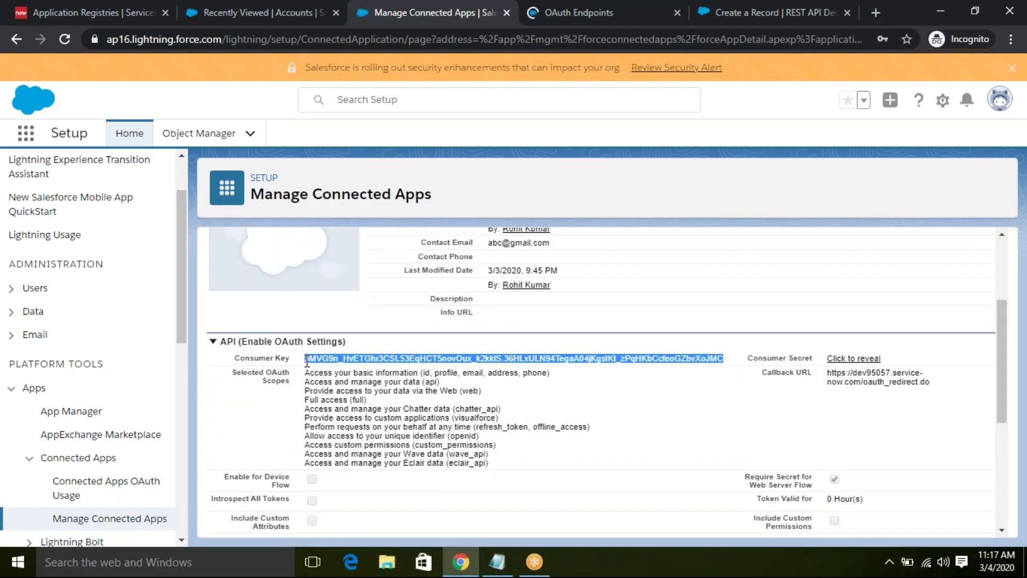
pyautogui.hotkey('ctrl', 'c')
pyautogui.click(82, 18)
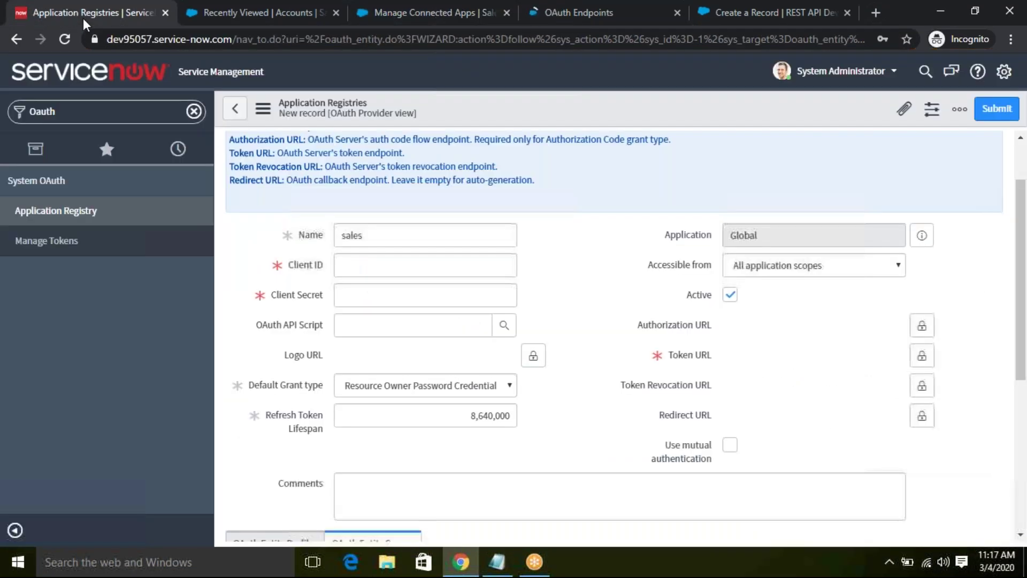
pyautogui.click(463, 264)
pyautogui.hotkey('ctrl', 'v')
pyautogui.press('Tab')
# - Reveal and copy the Salesforce consumer secret, and paste it into Client Secret
pyautogui.click(464, 303)
pyautogui.click(563, 284)
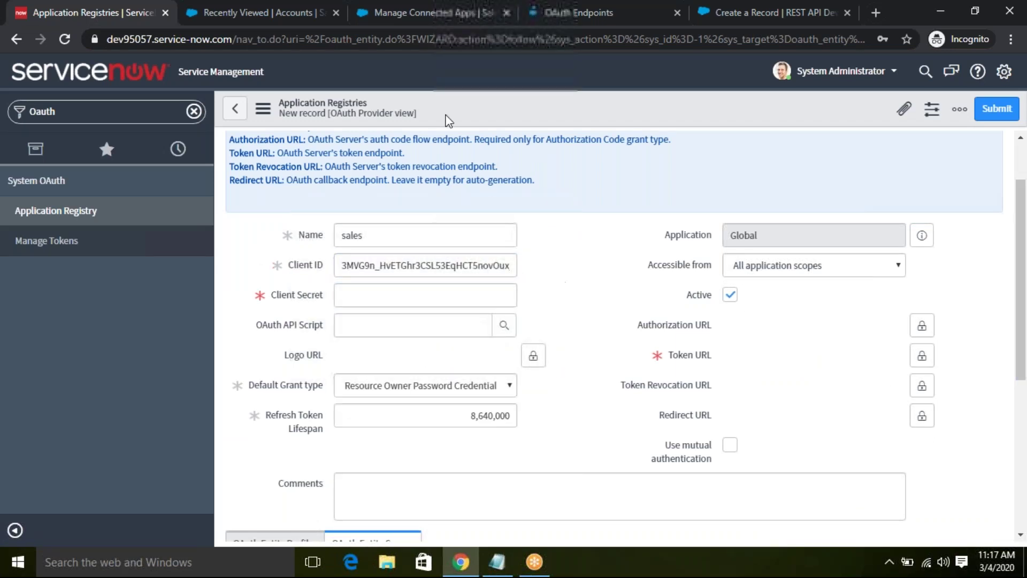
pyautogui.click(426, 11)
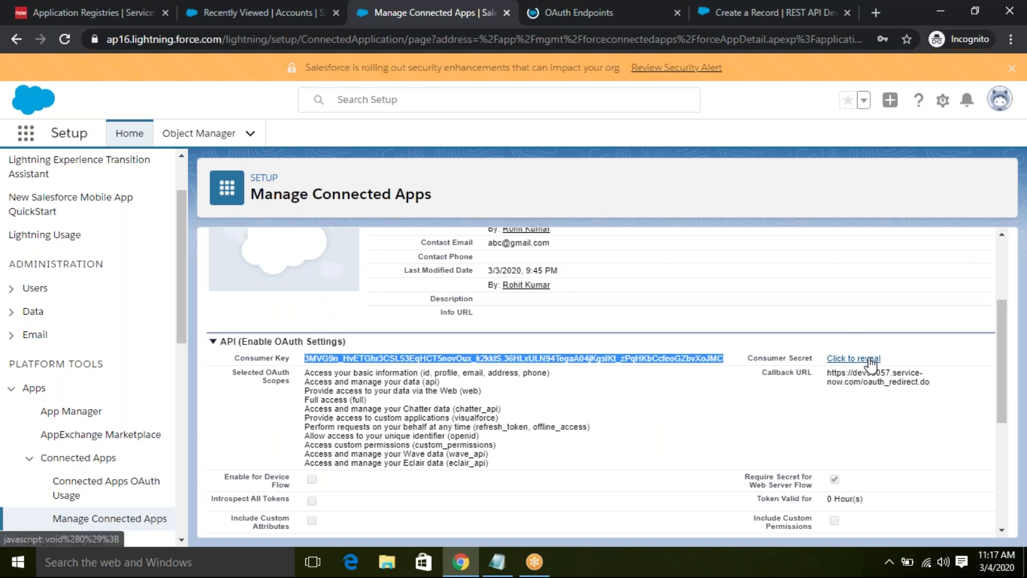
pyautogui.click(844, 358)
pyautogui.moveTo(745, 358); pyautogui.dragTo(983, 359)
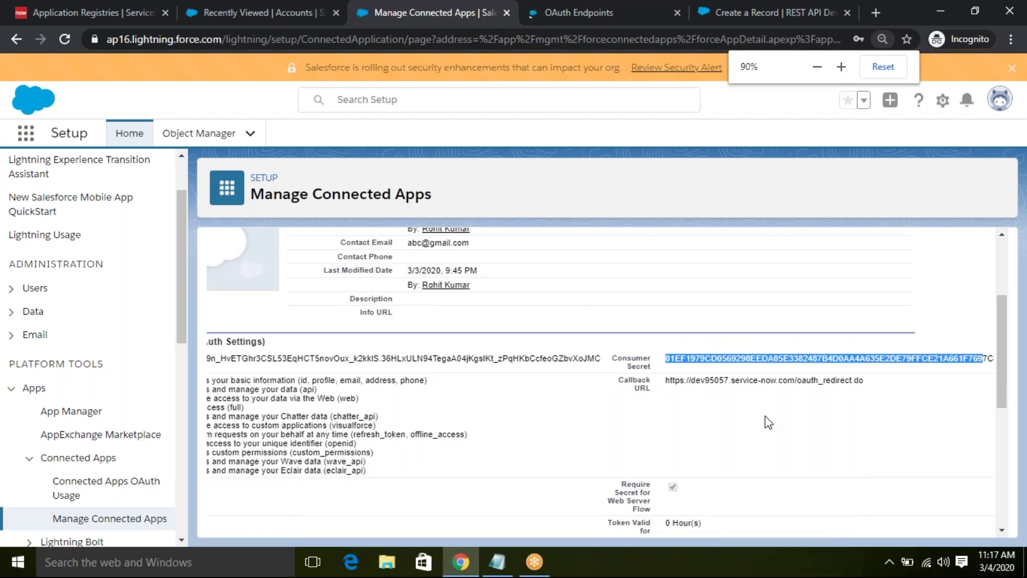
pyautogui.hotkey('ctrl', '-')
pyautogui.hotkey('ctrl', '-')
pyautogui.hotkey('ctrl', '-')
pyautogui.hotkey('ctrl', '-')
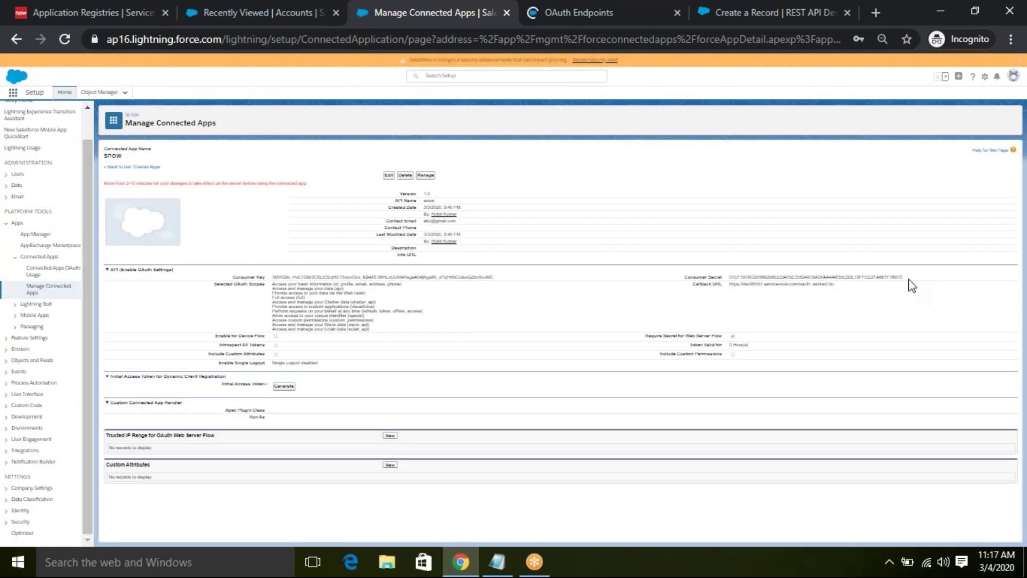
pyautogui.moveTo(909, 278); pyautogui.dragTo(729, 280)
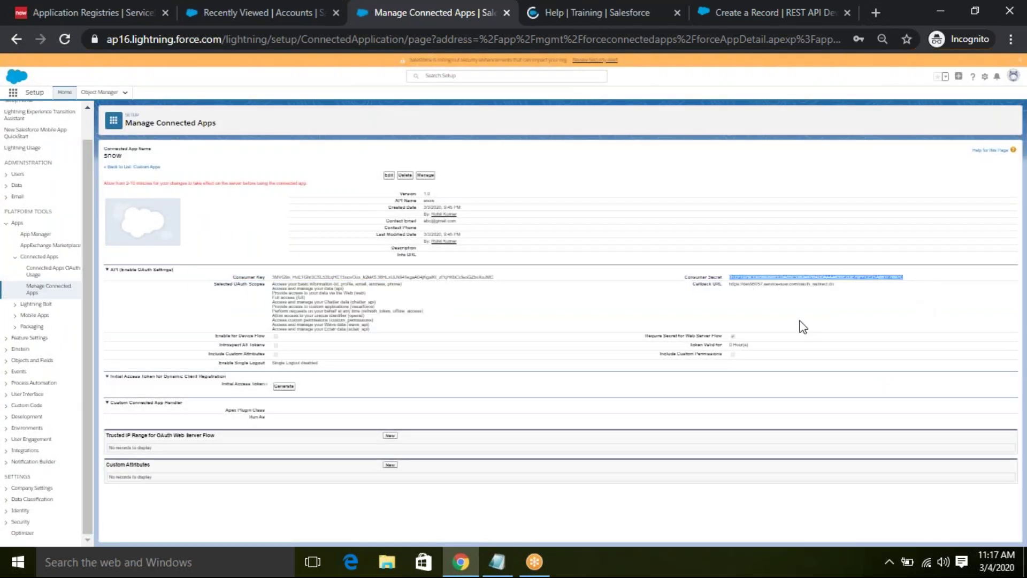
pyautogui.click(107, 12)
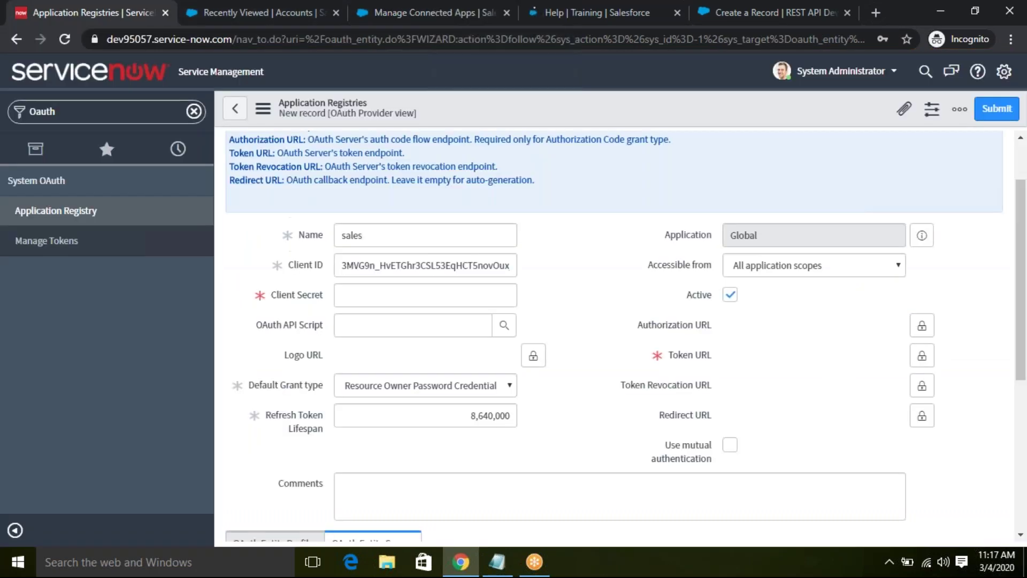
pyautogui.rightClick(396, 295)
pyautogui.click(473, 385)
pyautogui.click(589, 295)
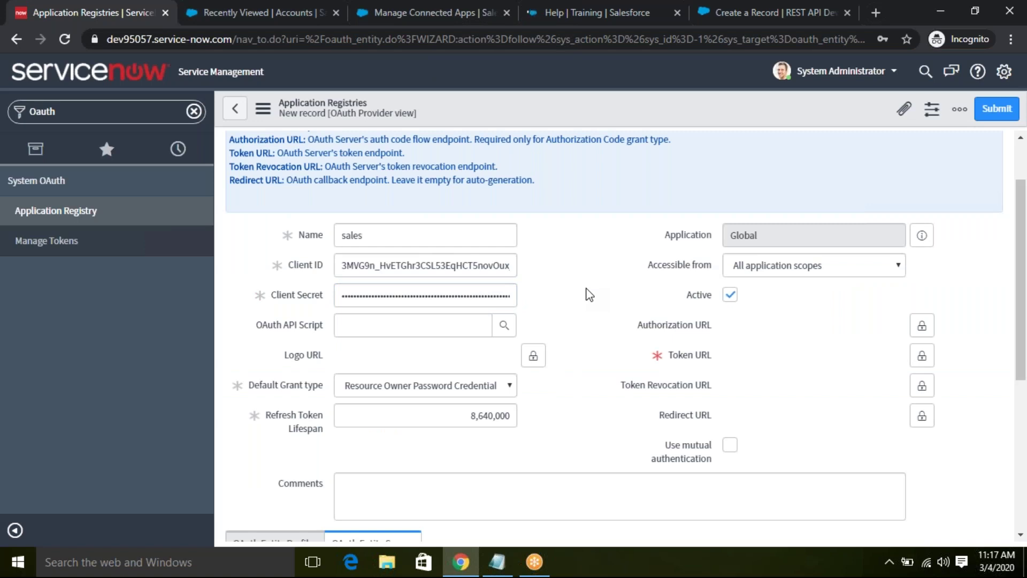
pyautogui.scroll(-1, 589, 295)
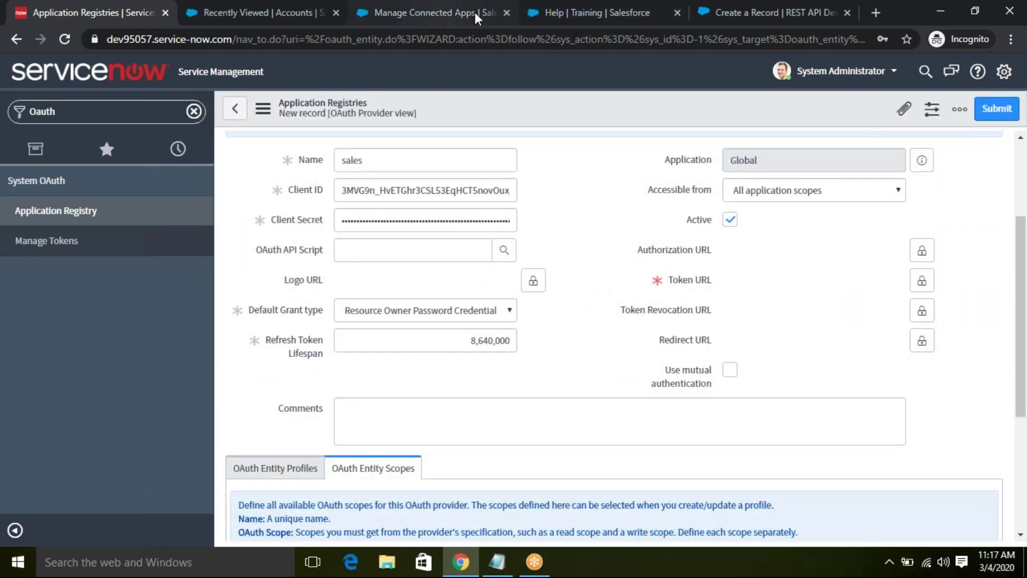
# - Restore the Salesforce page zoom and set Default Grant type to Authorization Code
pyautogui.click(447, 14)
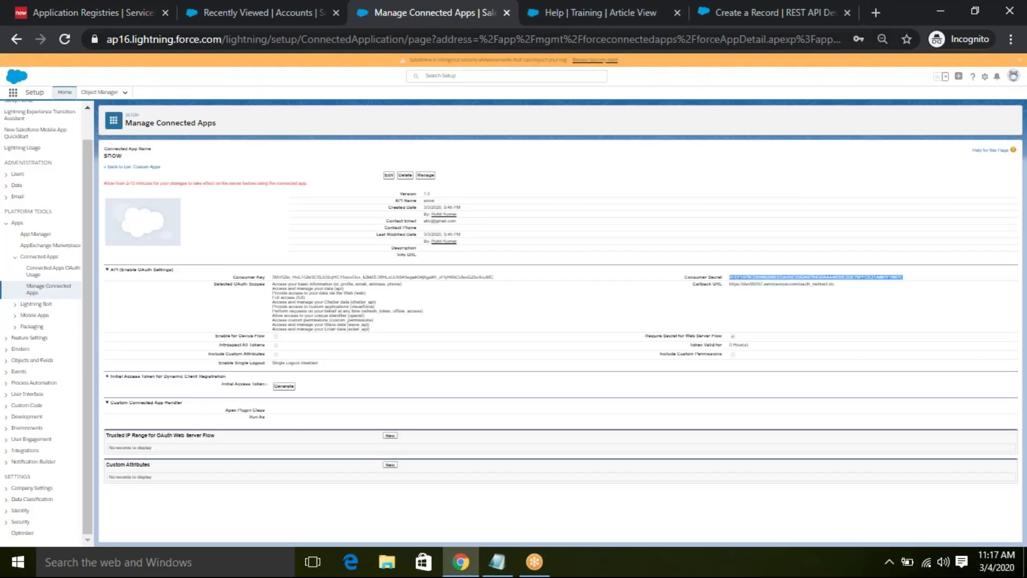
pyautogui.click(878, 38)
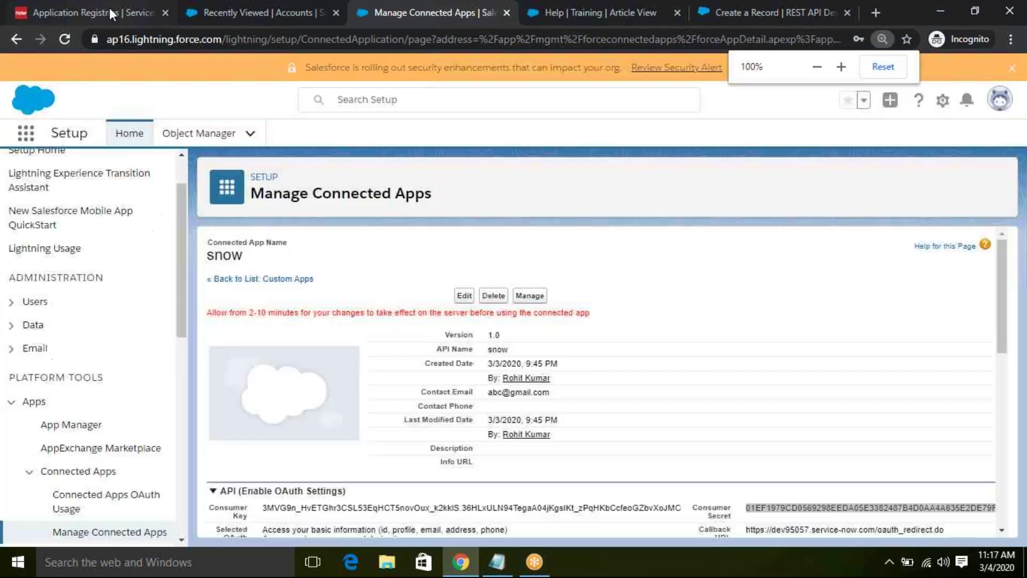
pyautogui.click(109, 8)
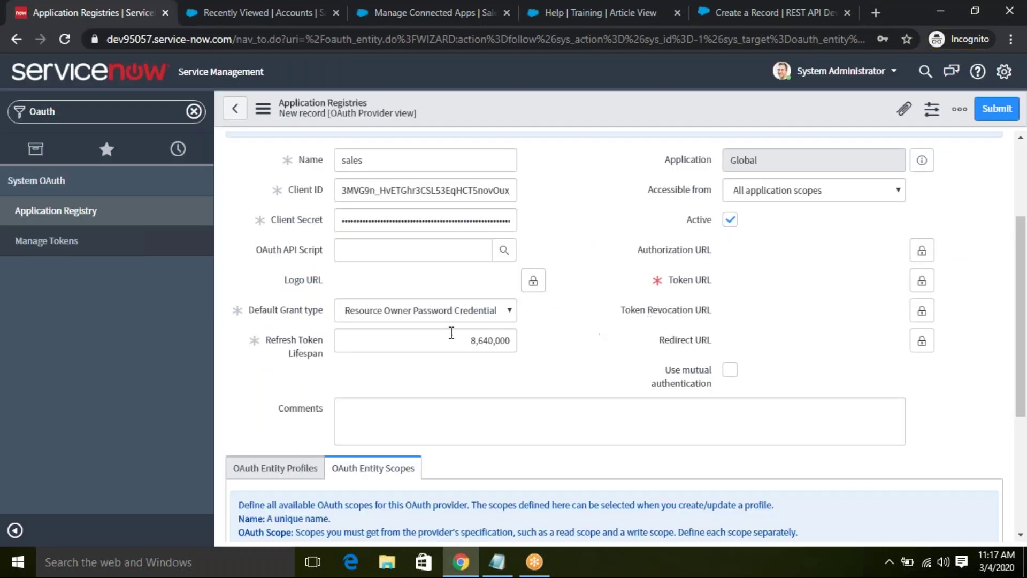
pyautogui.click(417, 320)
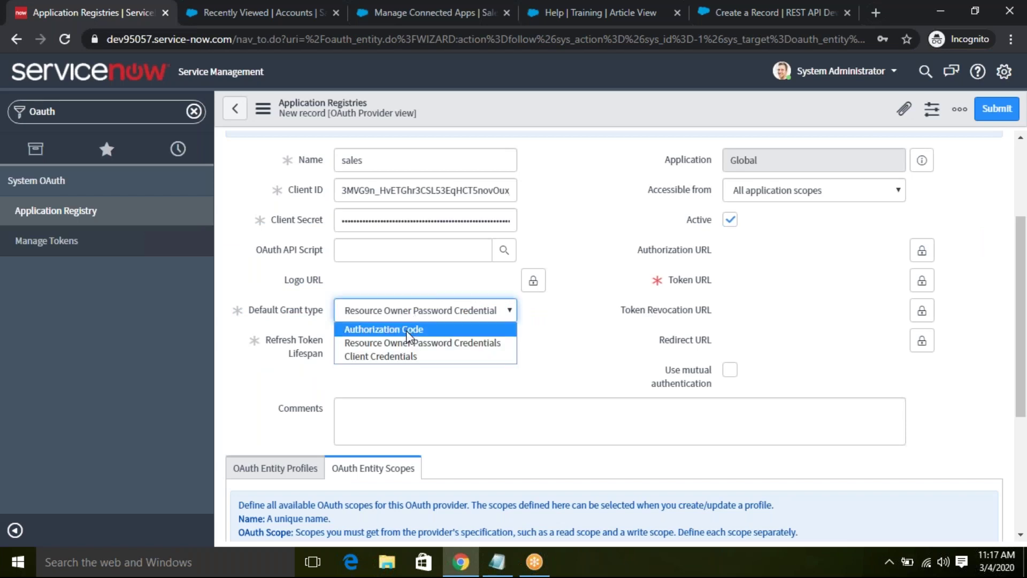
pyautogui.click(409, 331)
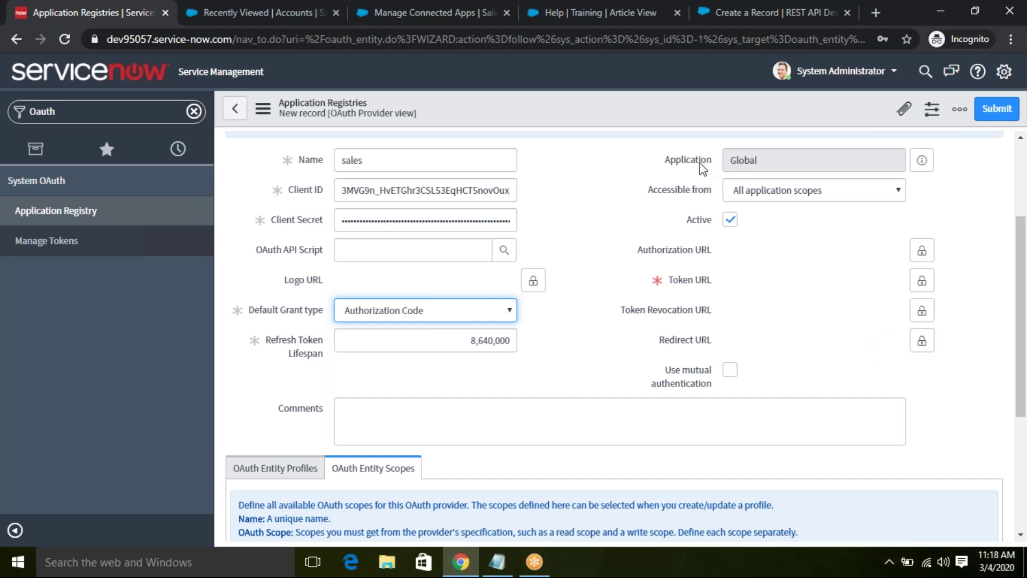
pyautogui.click(624, 16)
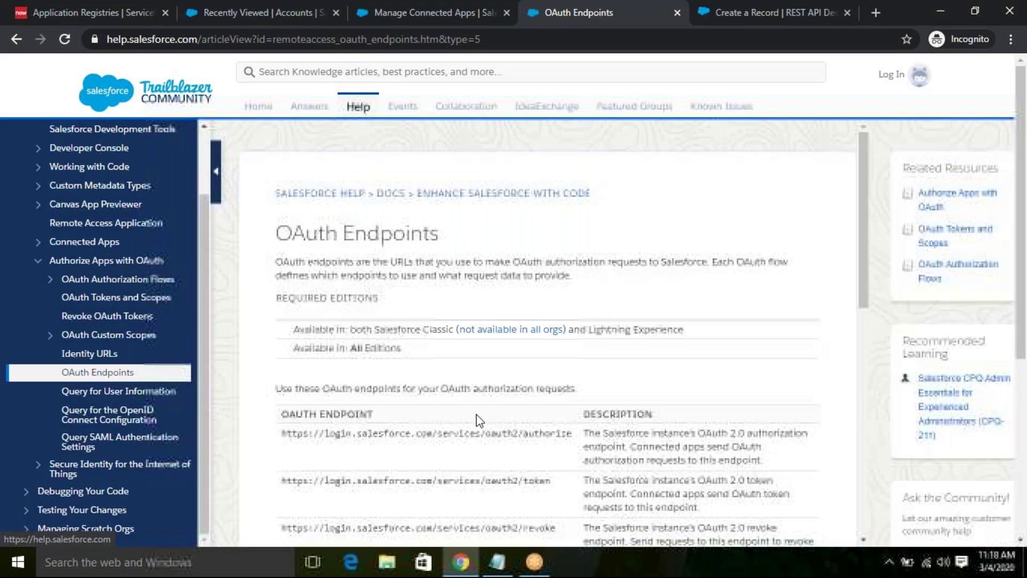
# - Paste the Salesforce authorize and token endpoint URLs into Authorization URL and Token URL
pyautogui.moveTo(571, 434); pyautogui.dragTo(283, 438)
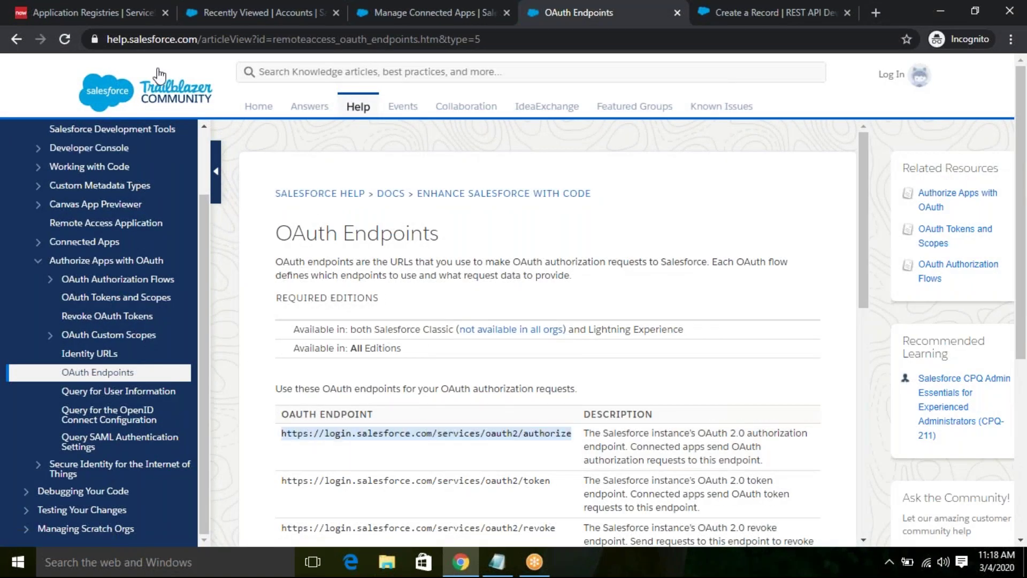
pyautogui.click(103, 11)
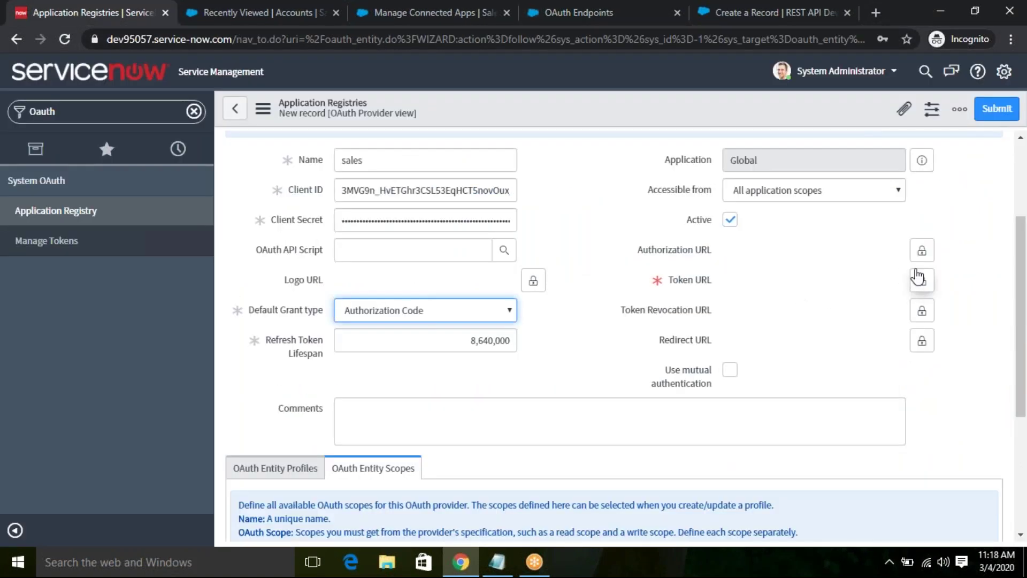
pyautogui.click(922, 250)
pyautogui.click(803, 254)
pyautogui.hotkey('ctrl', 'v')
pyautogui.click(811, 292)
pyautogui.click(921, 290)
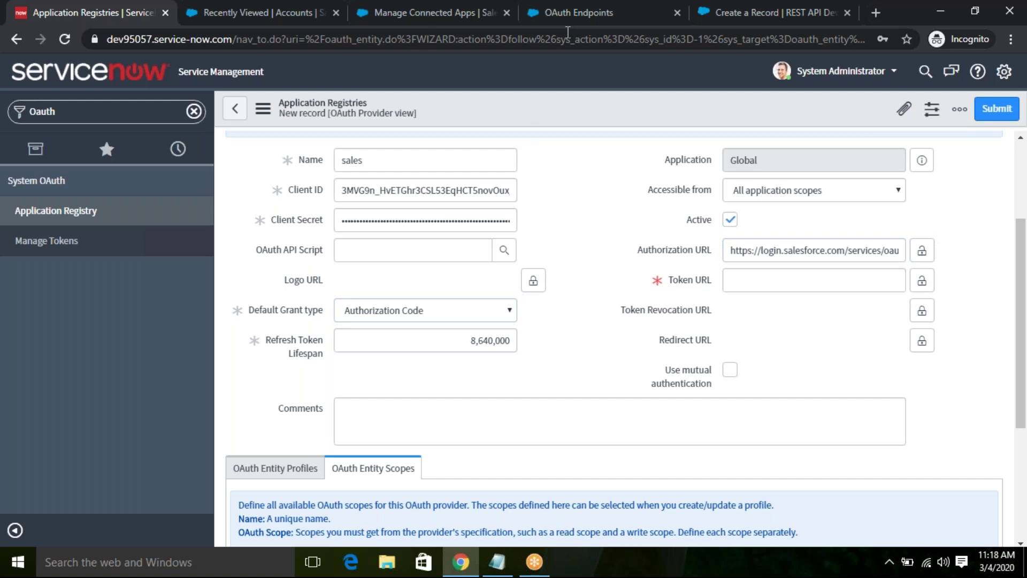
pyautogui.click(569, 13)
pyautogui.moveTo(551, 481); pyautogui.dragTo(278, 486)
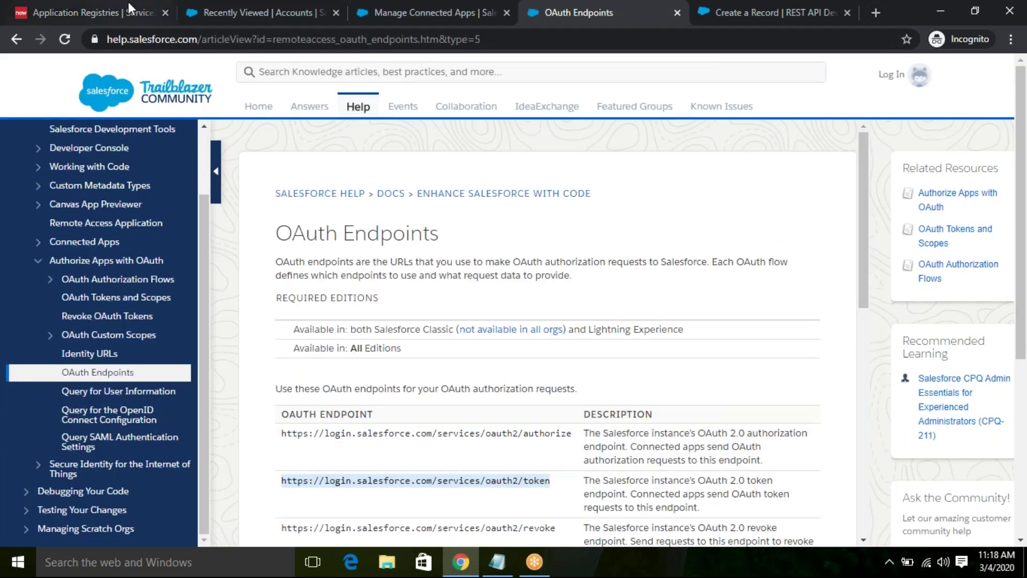
pyautogui.click(99, 12)
pyautogui.click(845, 271)
pyautogui.hotkey('ctrl', 'v')
pyautogui.click(843, 323)
# - Paste the Salesforce revoke endpoint URL into Token Revocation URL
pyautogui.click(573, 14)
pyautogui.scroll(-1, 603, 277)
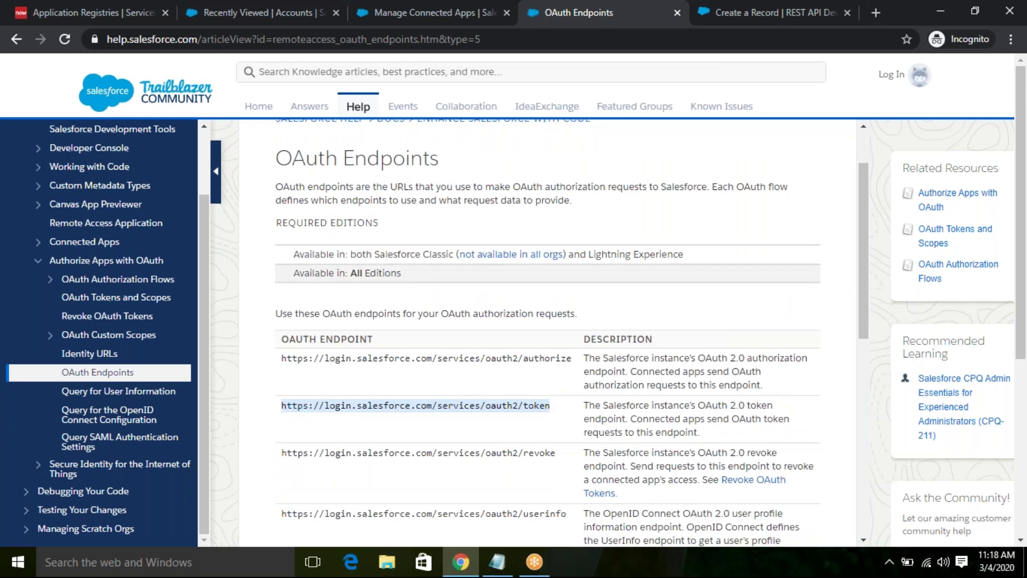
pyautogui.moveTo(282, 452); pyautogui.dragTo(556, 453)
pyautogui.click(91, 12)
pyautogui.click(920, 316)
pyautogui.click(790, 315)
pyautogui.hotkey('ctrl', 'v')
pyautogui.click(822, 358)
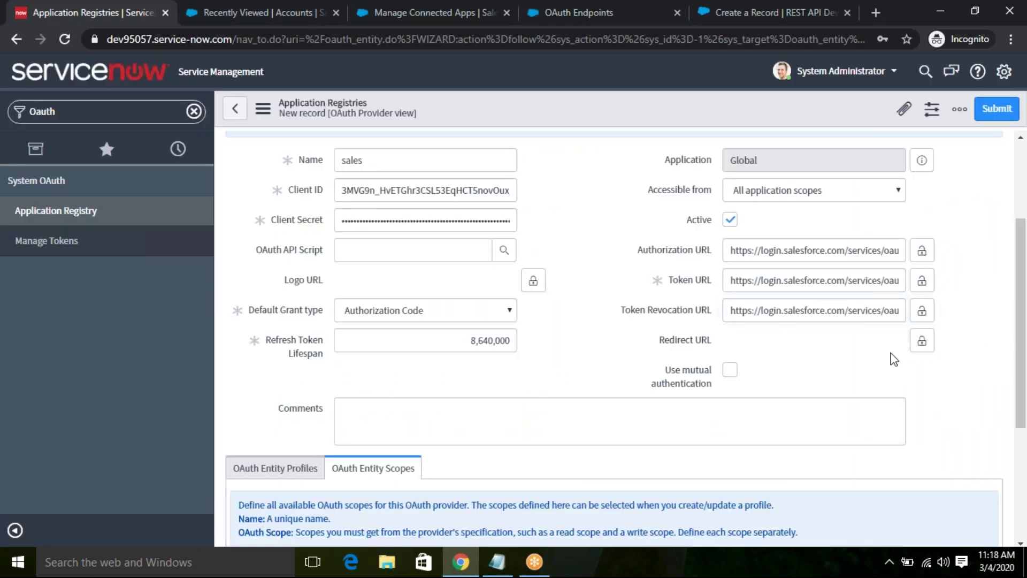
# - Set Redirect URL to the oauth_redirect.do callback from the notes and lock the URL fields
pyautogui.click(922, 340)
pyautogui.click(802, 345)
pyautogui.click(498, 568)
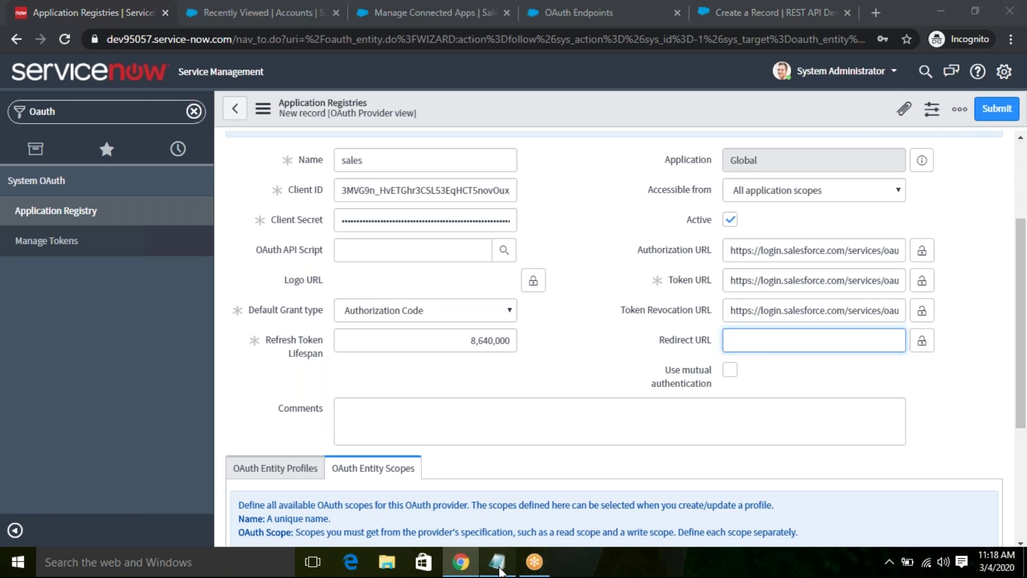
pyautogui.hotkey('ctrl', 'c')
pyautogui.click(461, 562)
pyautogui.hotkey('ctrl', 'v')
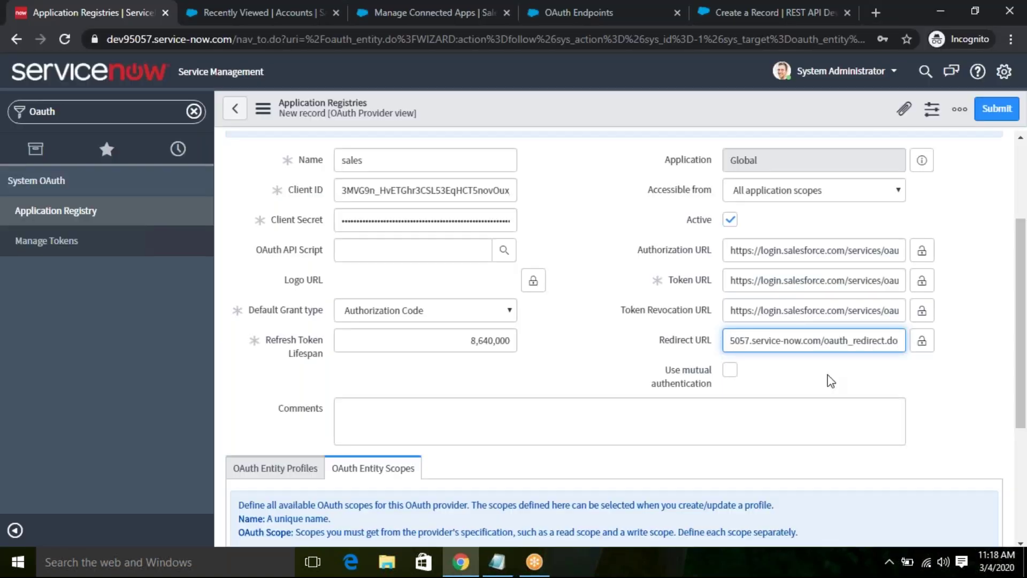
pyautogui.click(922, 343)
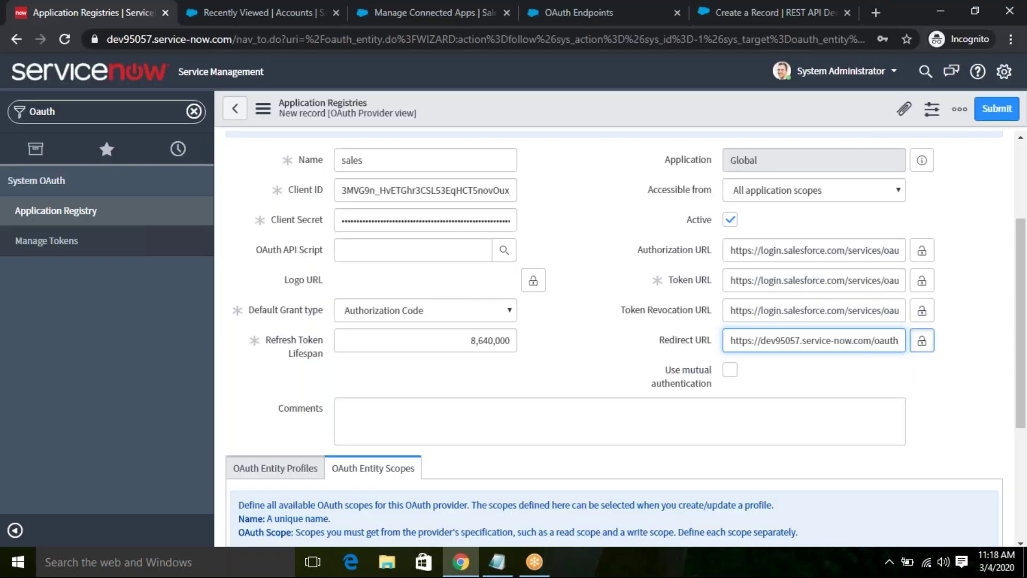
pyautogui.click(922, 341)
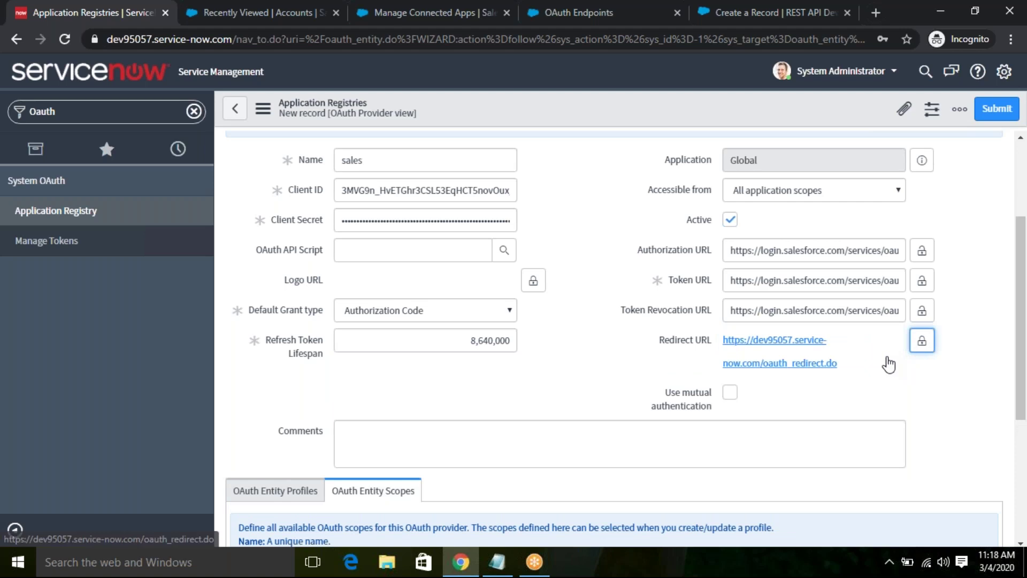
pyautogui.click(922, 310)
pyautogui.click(922, 281)
# - Lock the Authorization URL and save the sales OAuth provider record
pyautogui.click(922, 250)
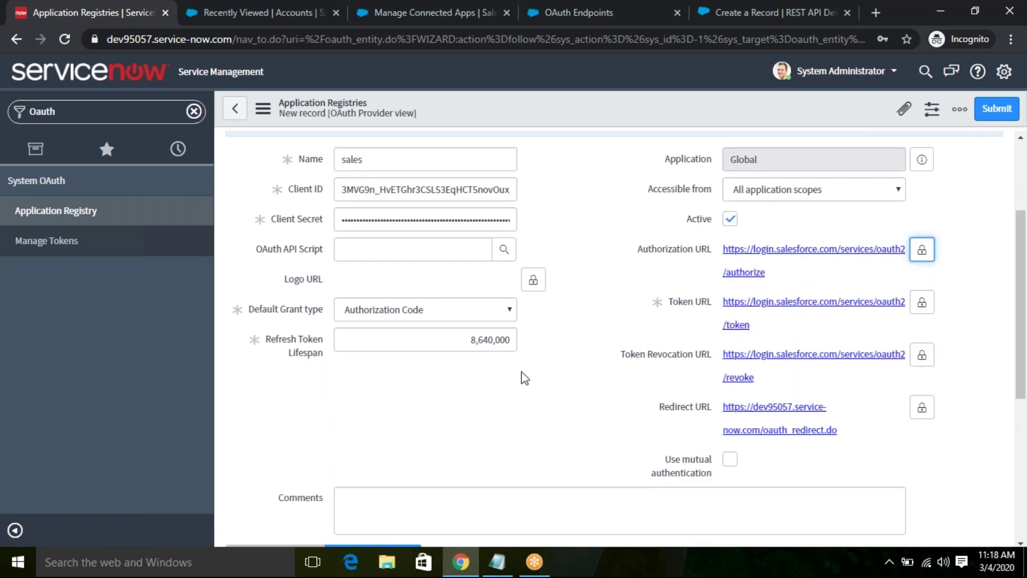
pyautogui.scroll(-4, 525, 378)
pyautogui.click(302, 330)
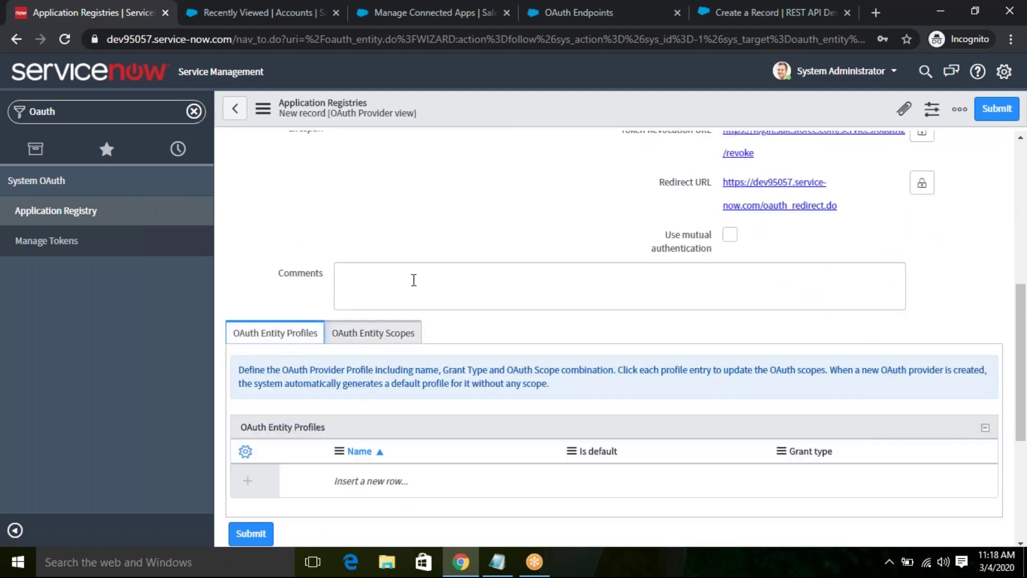
pyautogui.scroll(7, 414, 280)
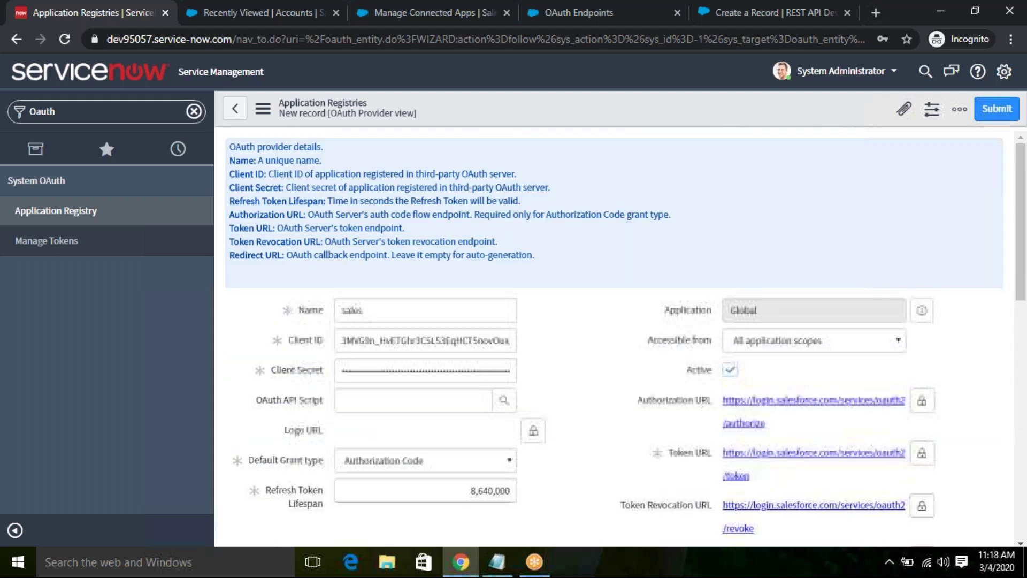
pyautogui.rightClick(560, 124)
pyautogui.click(559, 124)
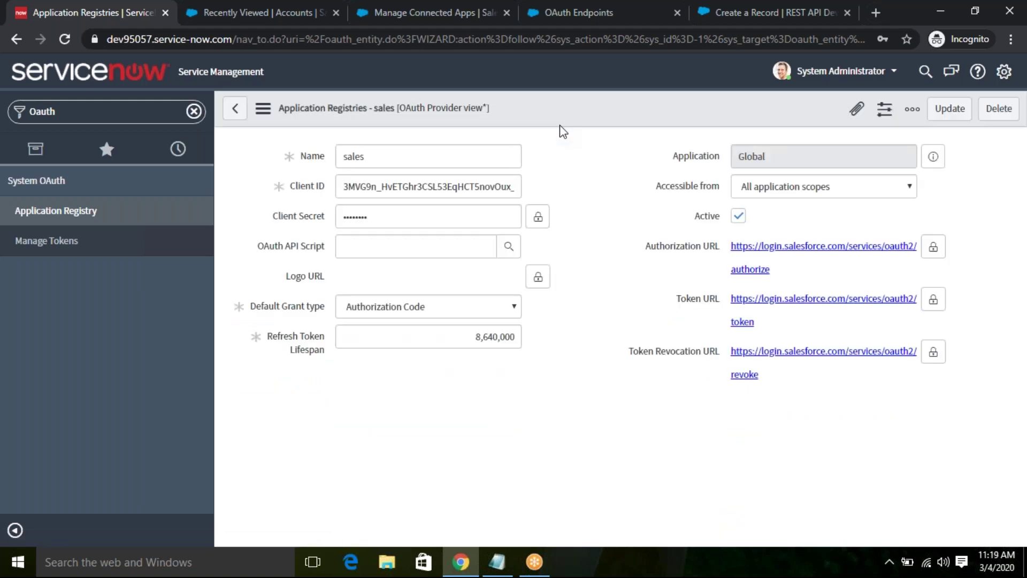
# - Show the sales provider's still-empty OAuth Entity Scopes list
pyautogui.scroll(-1, 576, 187)
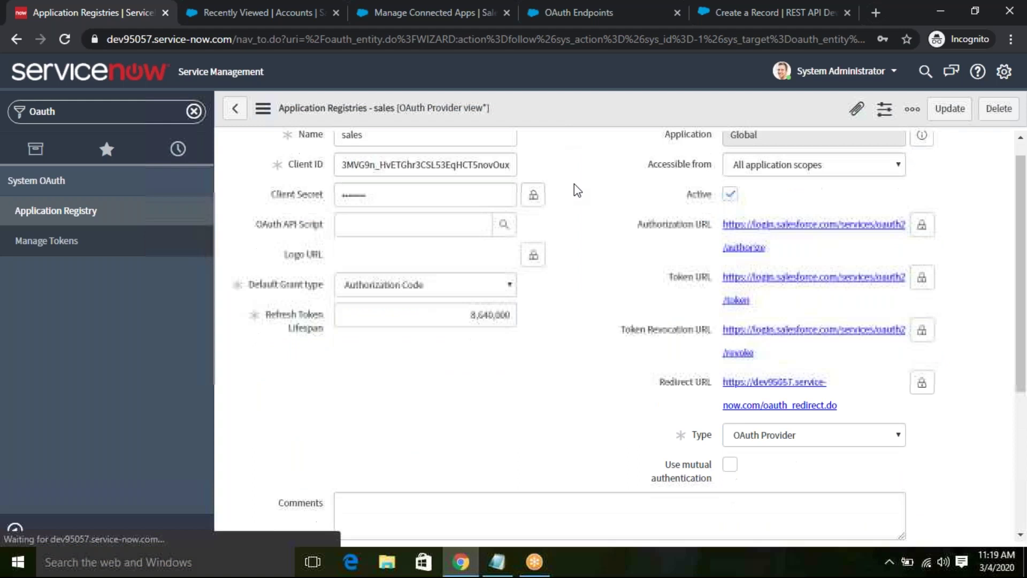
pyautogui.scroll(-3, 576, 187)
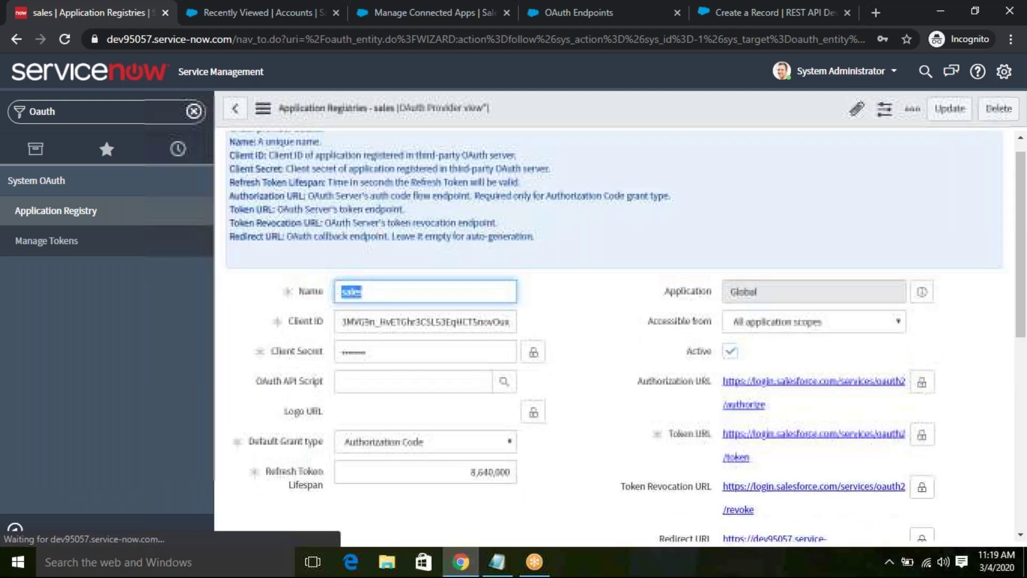
pyautogui.scroll(-10, 359, 224)
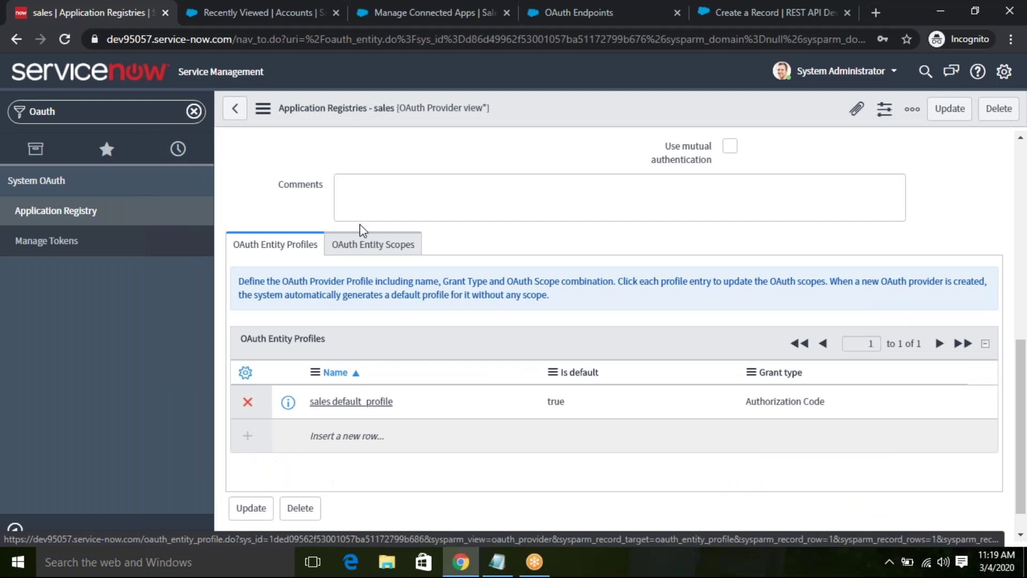
pyautogui.click(364, 244)
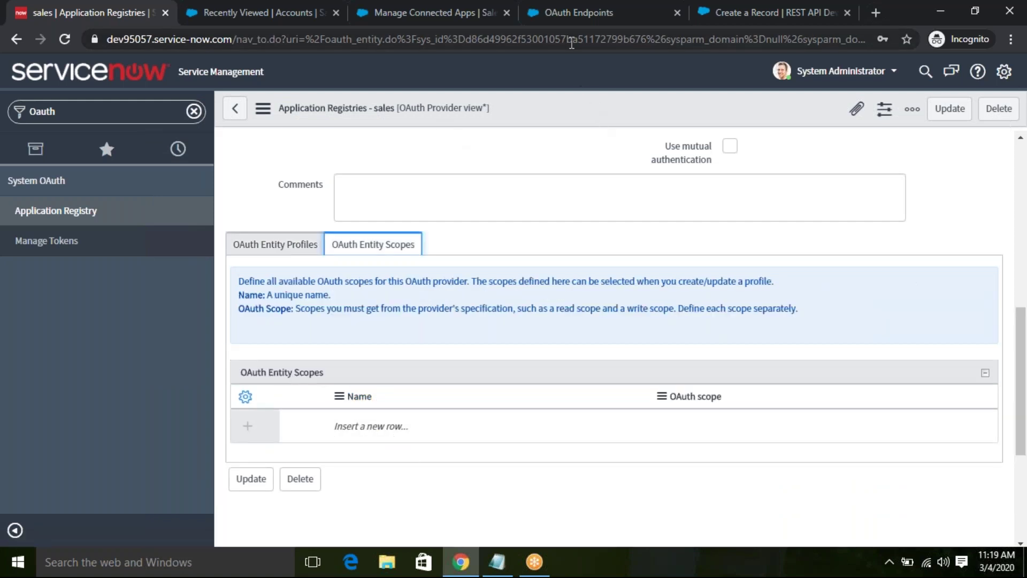
# - Add an OAuth entity scope row with name and scope 'id', copied from the Salesforce connected app
pyautogui.click(463, 18)
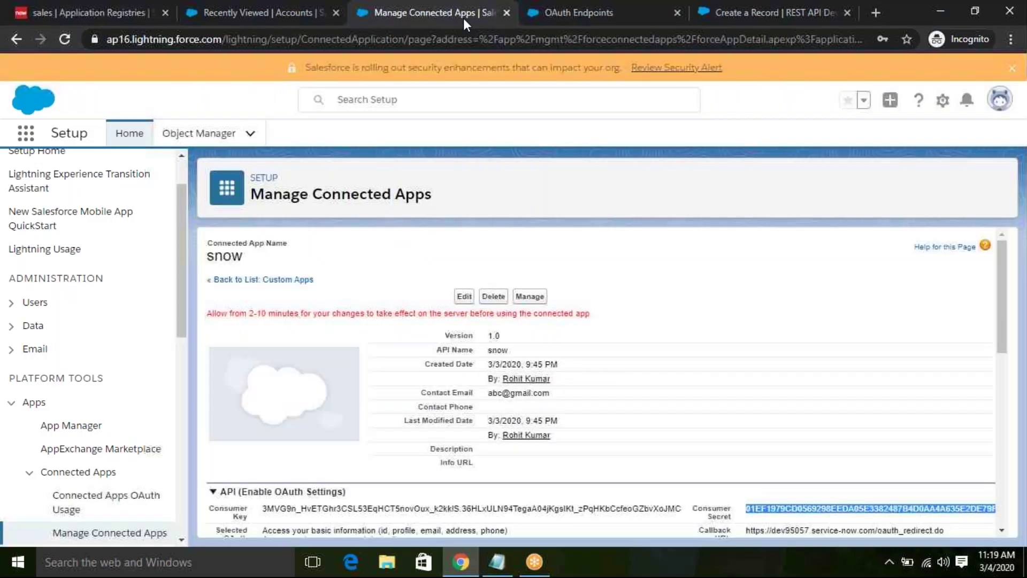
pyautogui.scroll(-4, 528, 180)
pyautogui.doubleClick(383, 305)
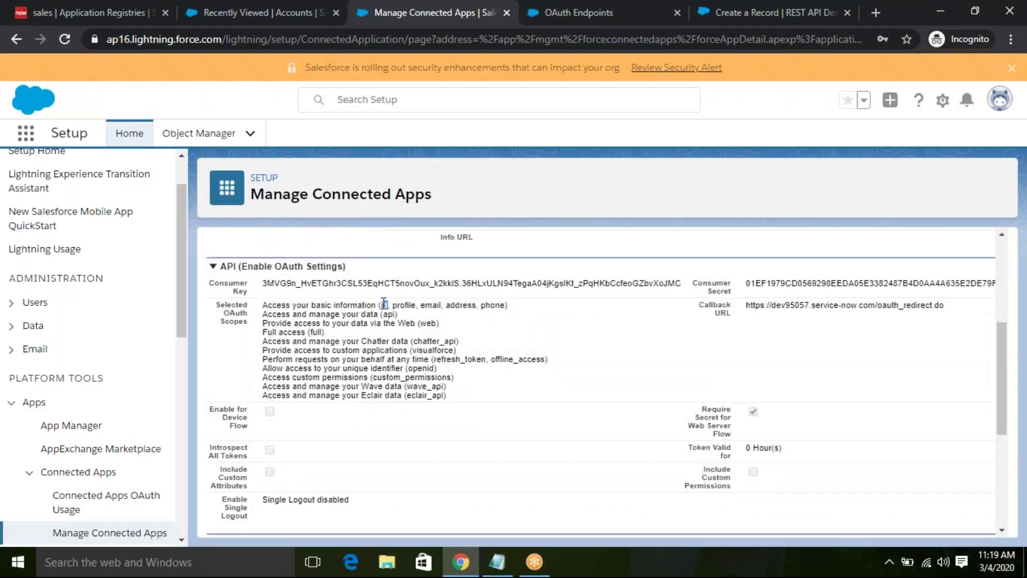
pyautogui.click(133, 12)
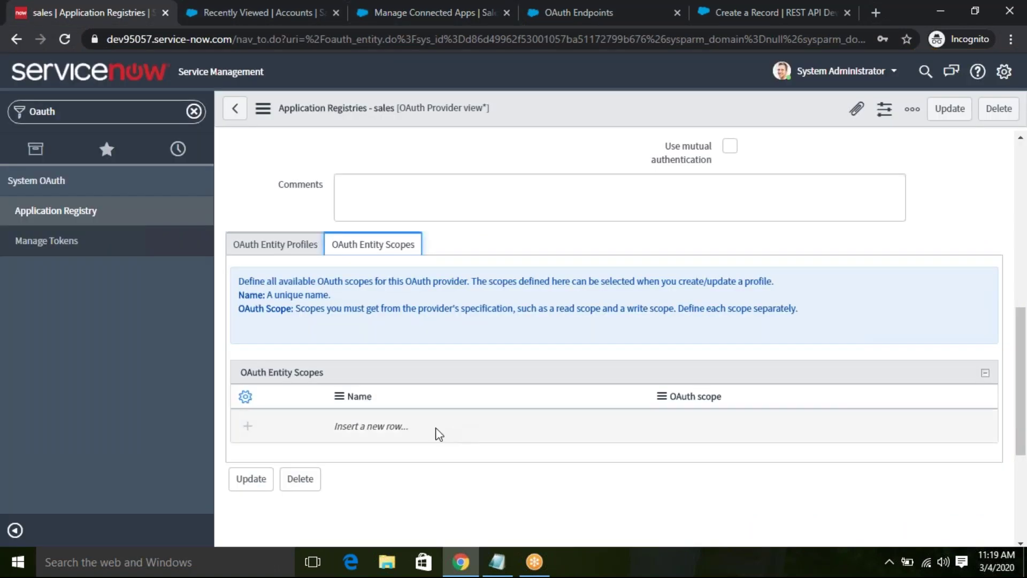
pyautogui.doubleClick(439, 434)
pyautogui.write('id')
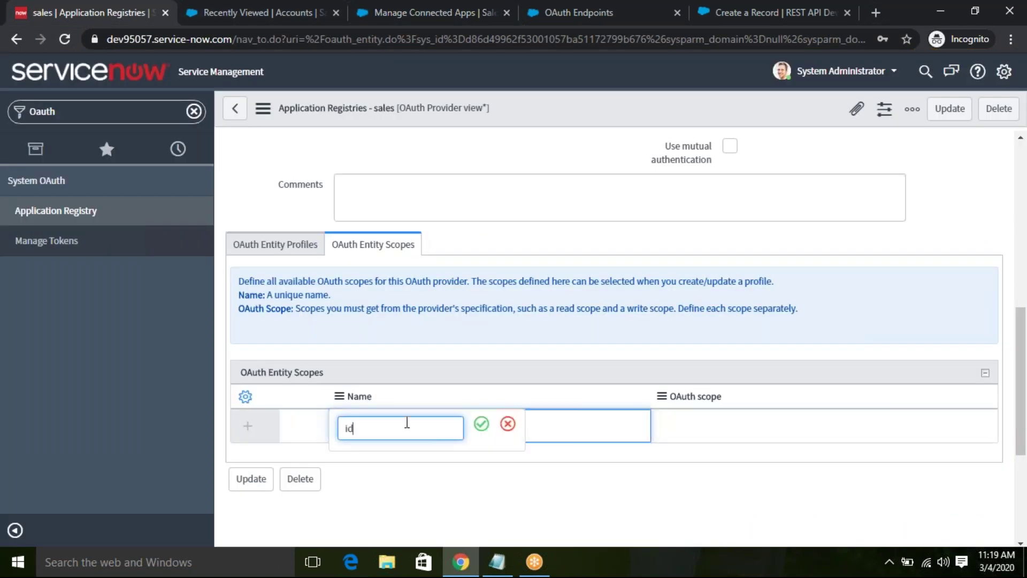
pyautogui.click(691, 419)
pyautogui.doubleClick(690, 419)
pyautogui.write('id')
pyautogui.press('Return')
# - Add an 'api' scope row with 'api' as its OAuth scope value
pyautogui.click(412, 15)
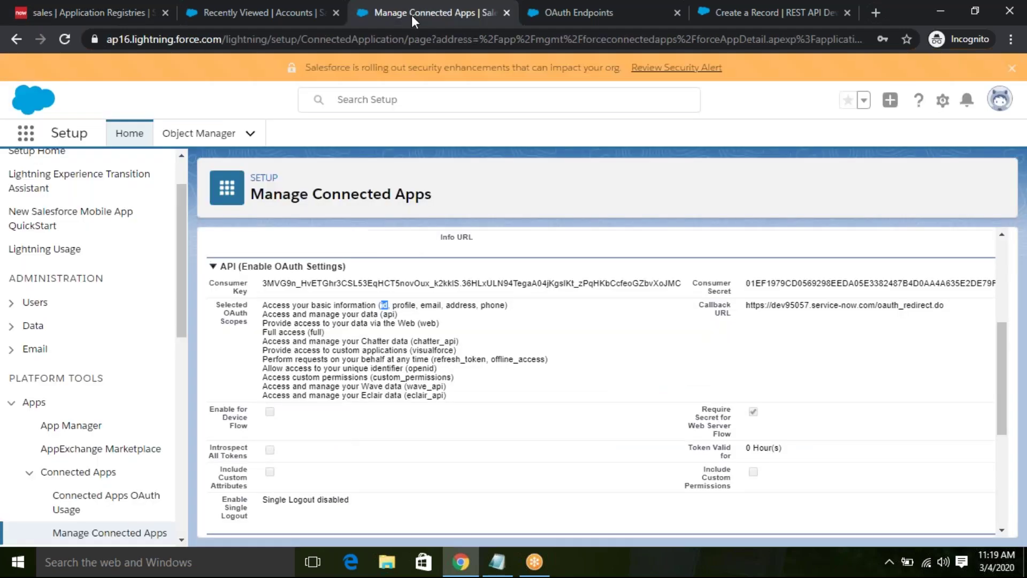
pyautogui.doubleClick(389, 314)
pyautogui.click(253, 12)
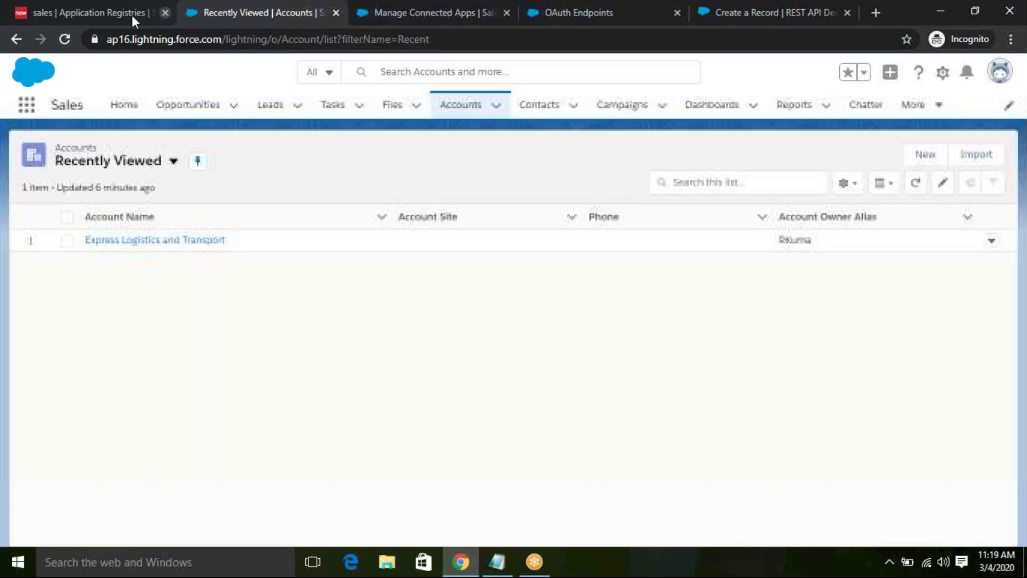
pyautogui.click(131, 15)
pyautogui.press('Tab')
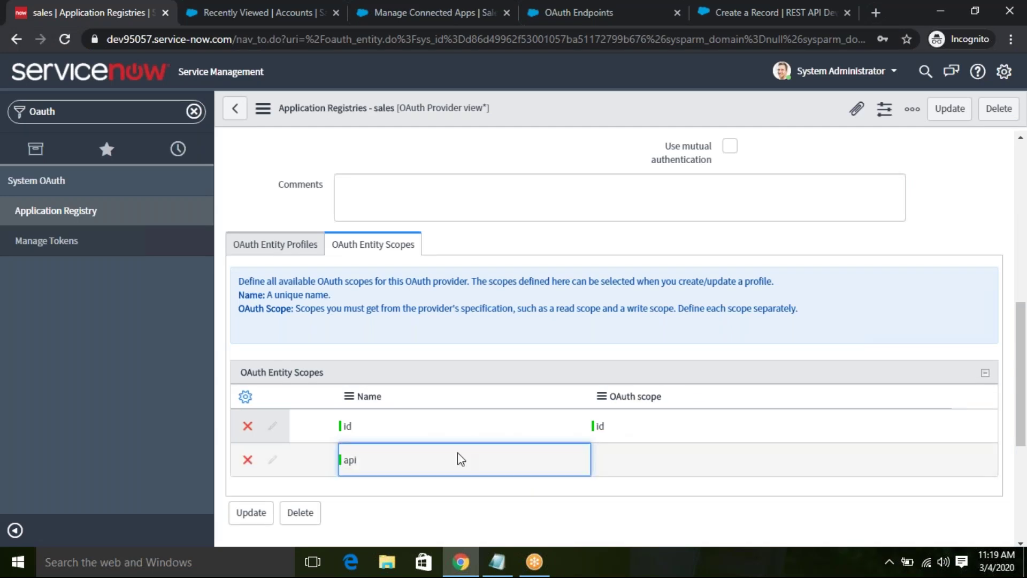
pyautogui.doubleClick(663, 466)
pyautogui.write('ap')
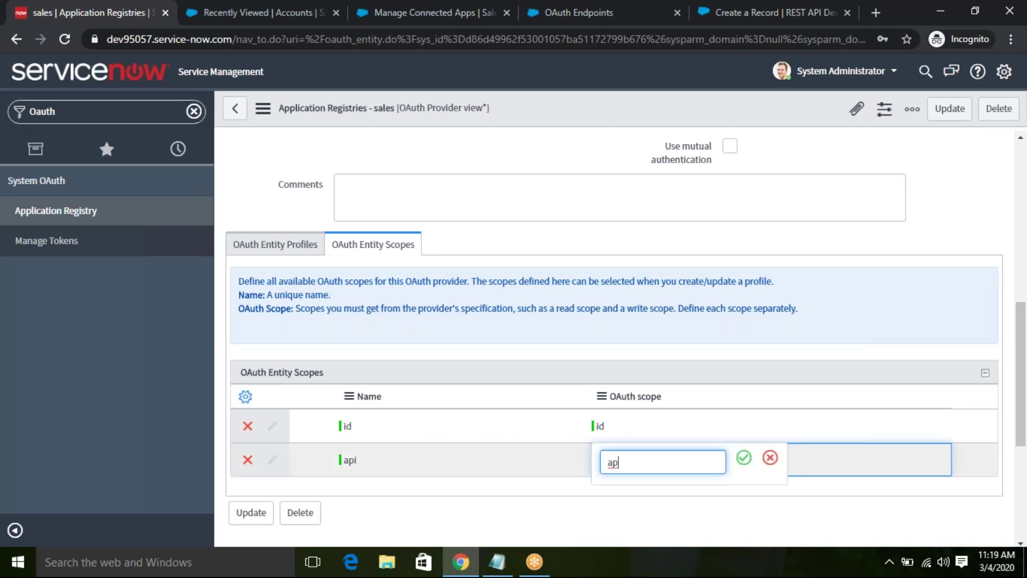
pyautogui.write('i')
pyautogui.press('Return')
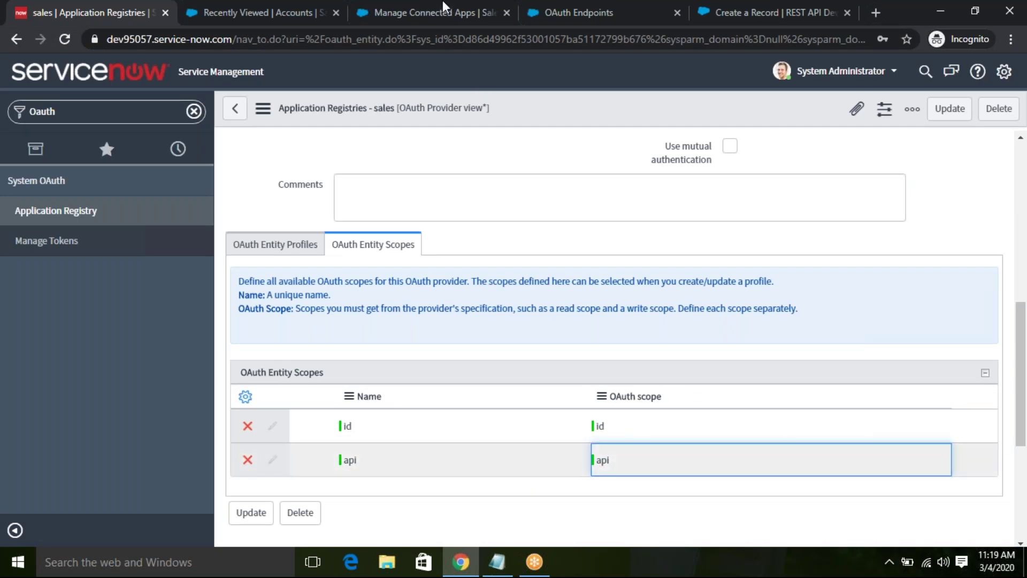
# - Copy 'web' from Salesforce and add it as a scope row with matching OAuth scope
pyautogui.click(473, 14)
pyautogui.click(437, 322)
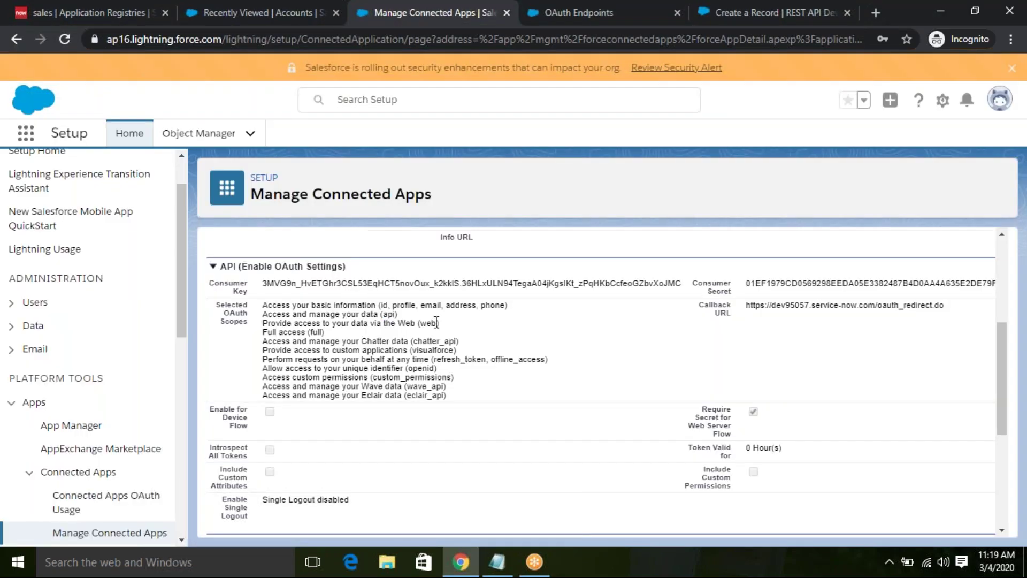
pyautogui.moveTo(436, 322); pyautogui.dragTo(423, 322)
pyautogui.click(91, 13)
pyautogui.click(407, 493)
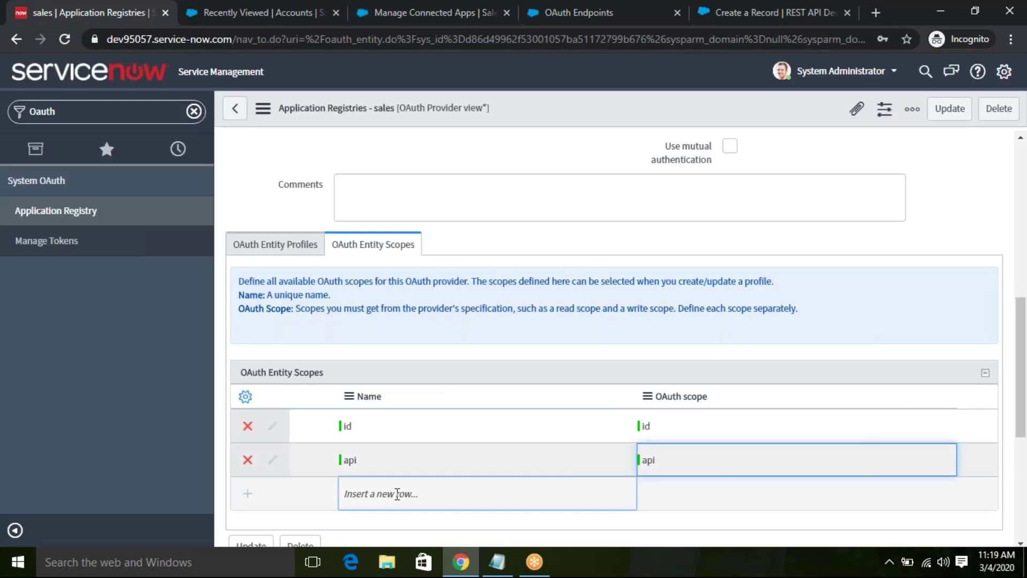
pyautogui.hotkey('ctrl', 'v')
pyautogui.click(491, 502)
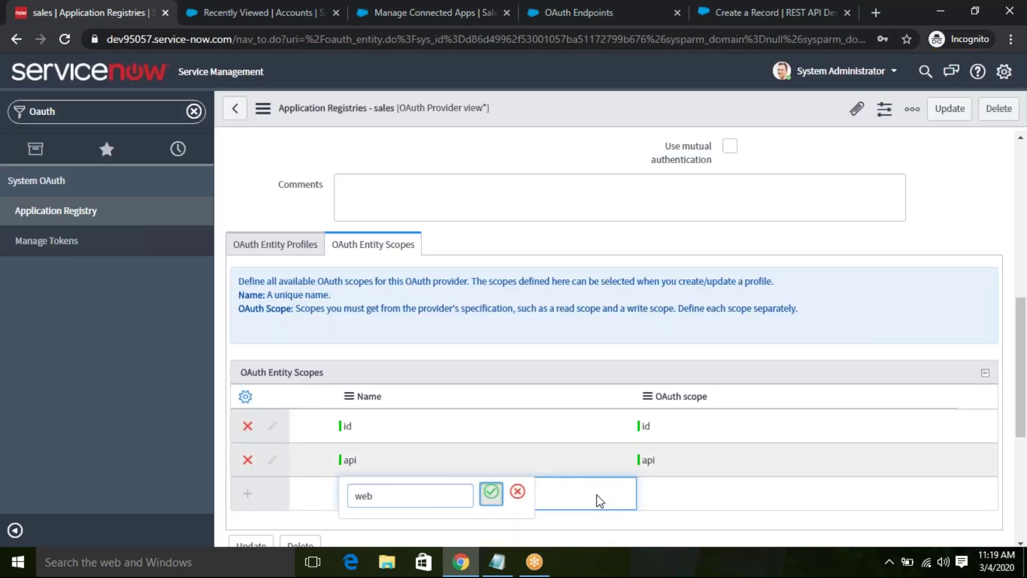
pyautogui.click(596, 494)
pyautogui.hotkey('ctrl', 'v')
pyautogui.click(746, 497)
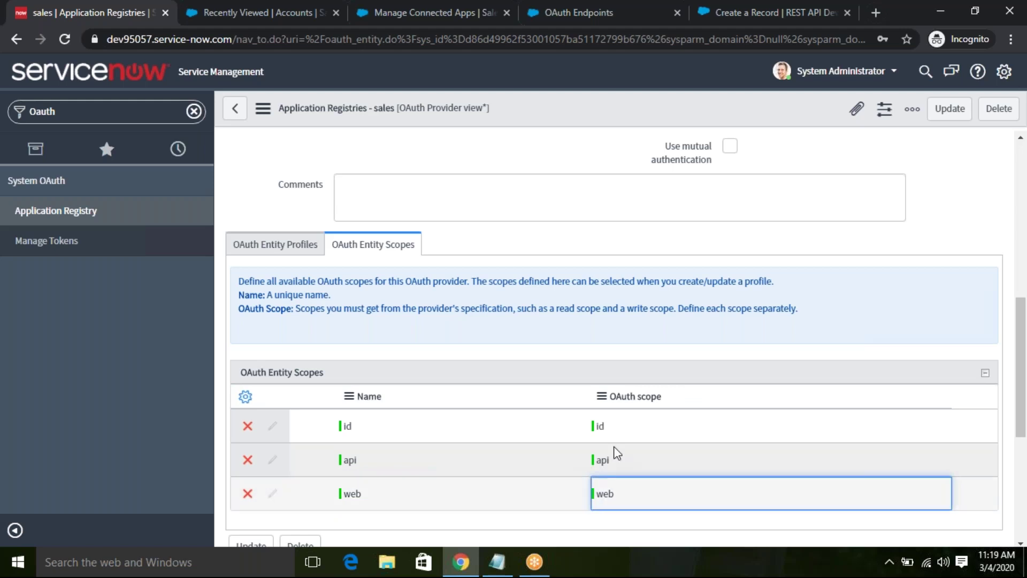
# - Add a 'full' scope row with 'full' as its OAuth scope value
pyautogui.click(461, 12)
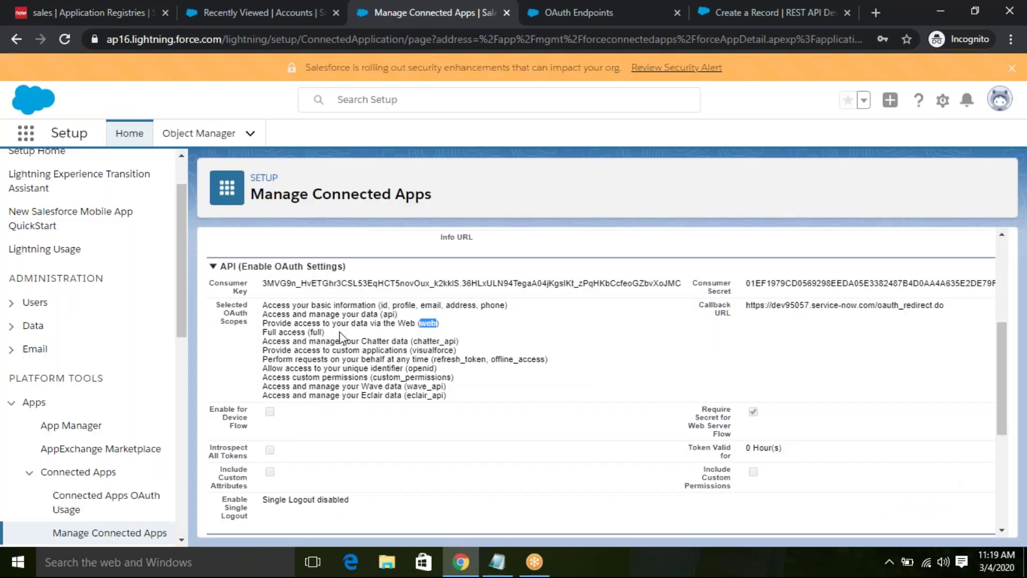
pyautogui.moveTo(323, 331); pyautogui.dragTo(311, 332)
pyautogui.hotkey('ctrl', 'c')
pyautogui.click(114, 11)
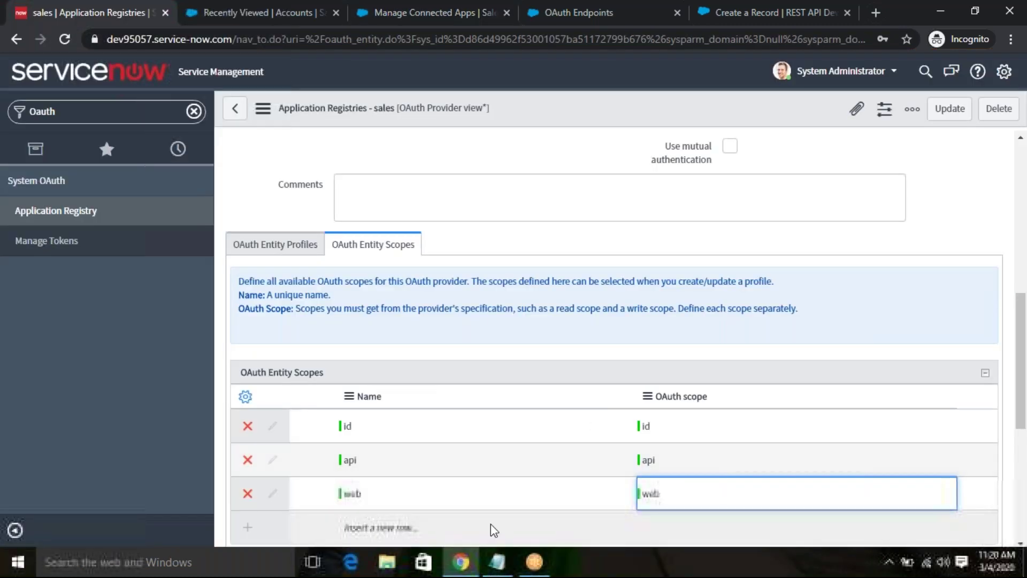
pyautogui.scroll(-3, 490, 524)
pyautogui.click(406, 386)
pyautogui.hotkey('ctrl', 'v')
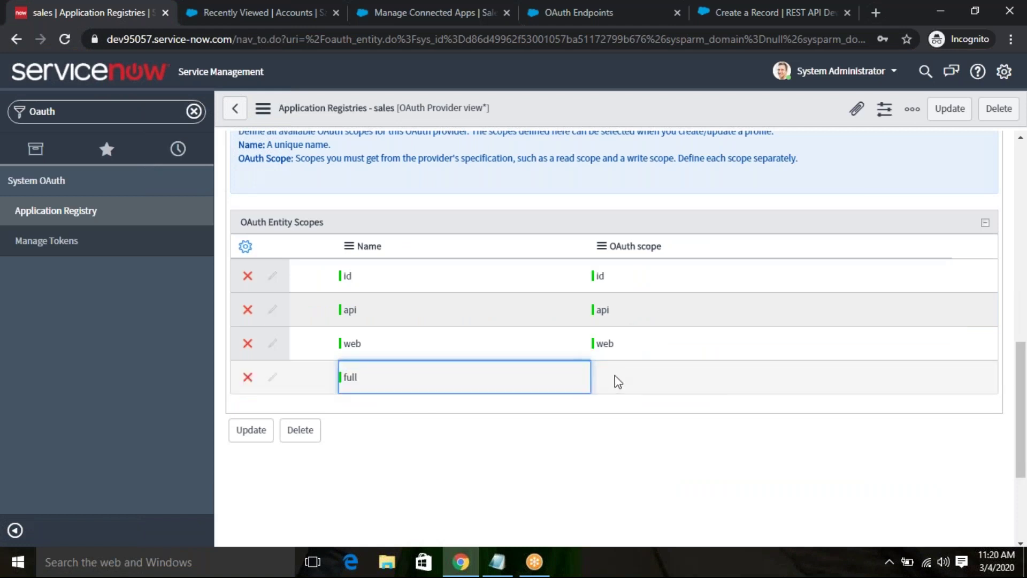
pyautogui.click(618, 382)
pyautogui.write('ful')
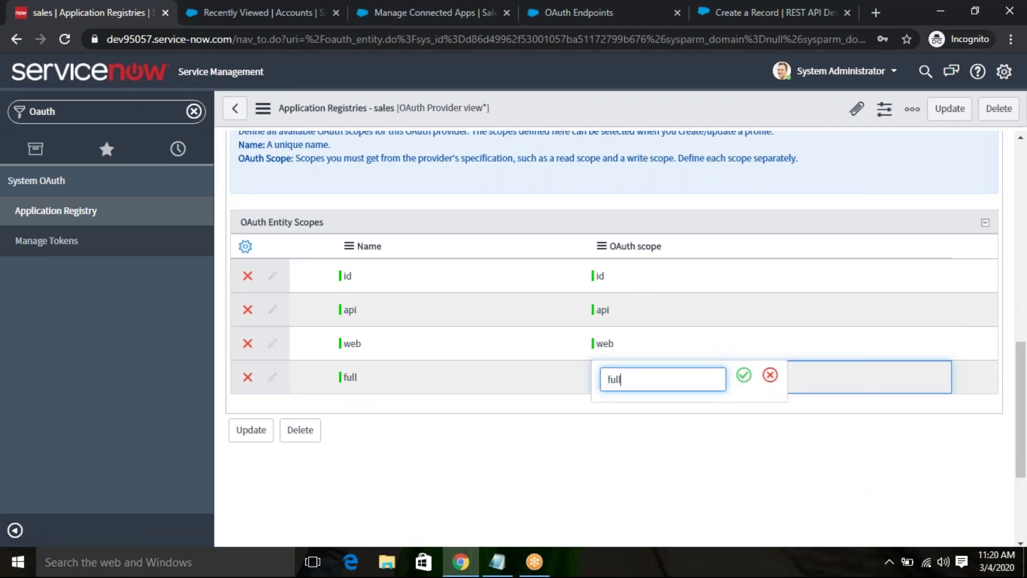
pyautogui.write('l')
pyautogui.press('Return')
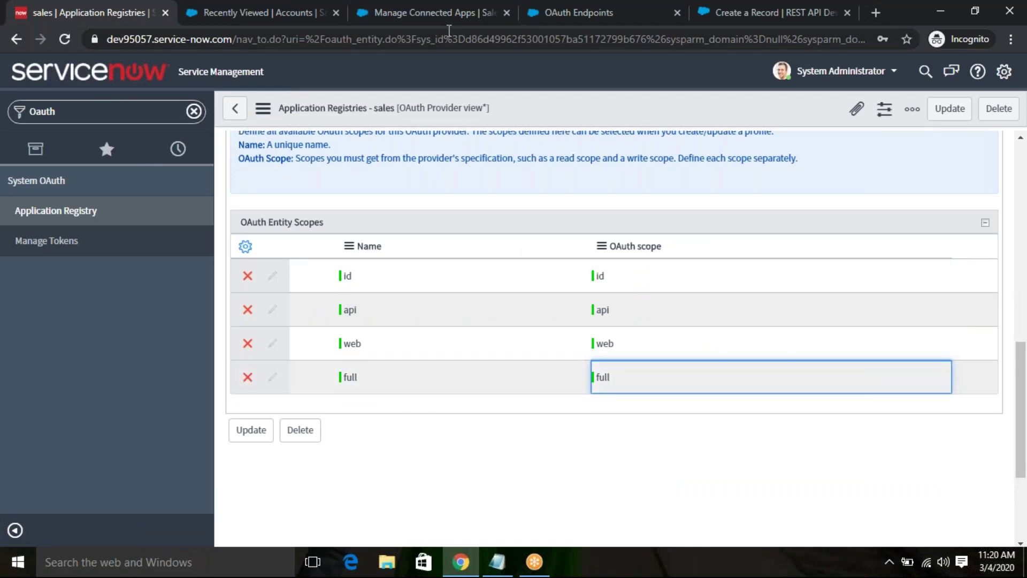
# - Copy 'chatter_api' and add it as a scope row with matching OAuth scope
pyautogui.moveTo(456, 340); pyautogui.dragTo(417, 338)
pyautogui.hotkey('ctrl', 'c')
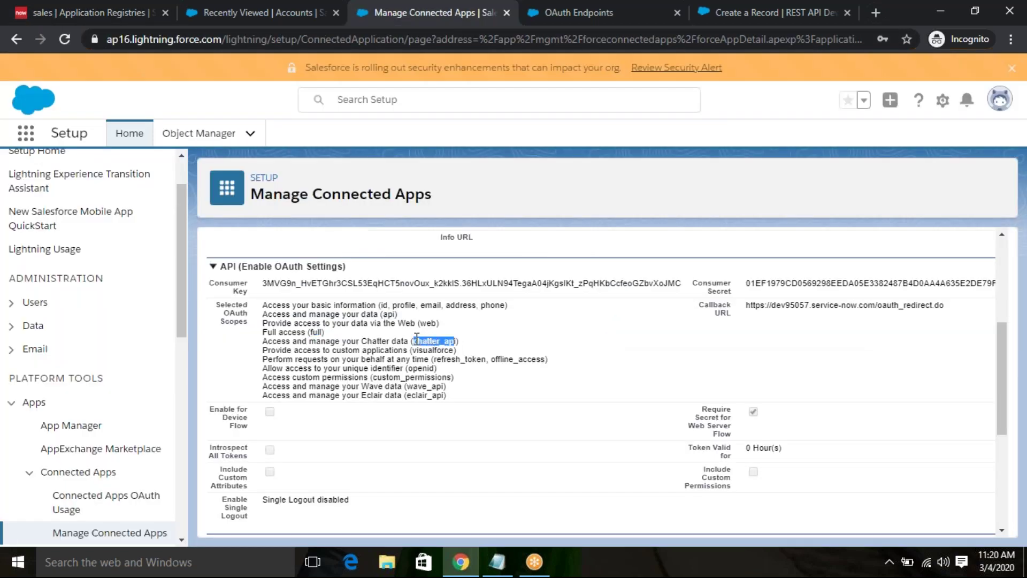
pyautogui.hotkey('ctrl', '1')
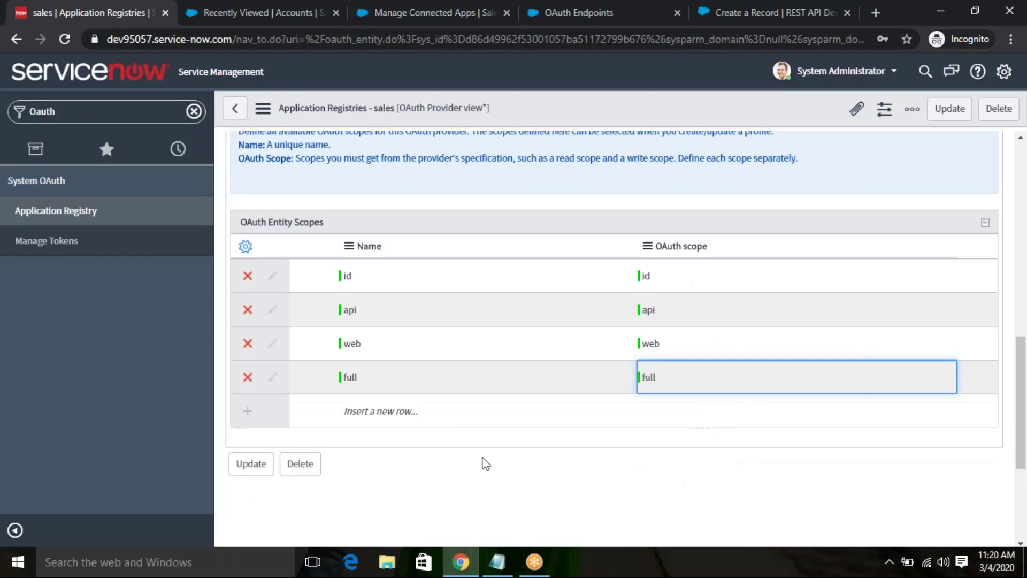
pyautogui.click(428, 414)
pyautogui.hotkey('ctrl', 'v')
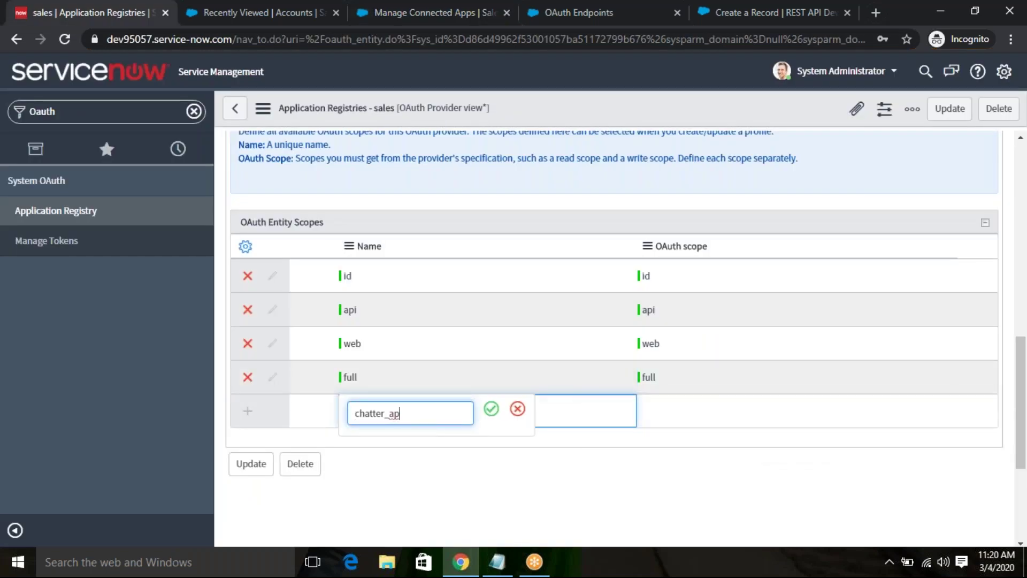
pyautogui.press('Return')
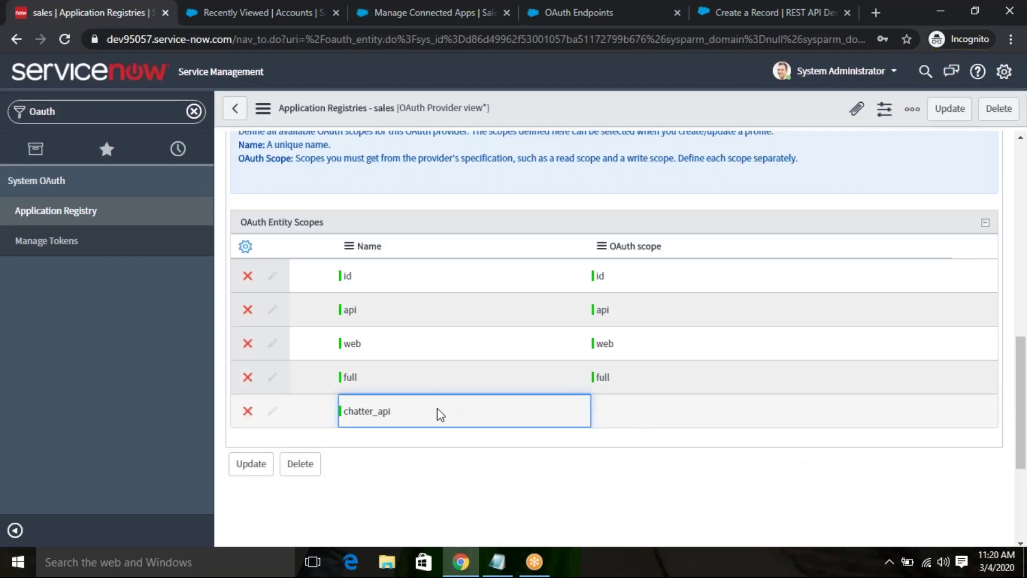
pyautogui.doubleClick(613, 424)
pyautogui.hotkey('ctrl', 'v')
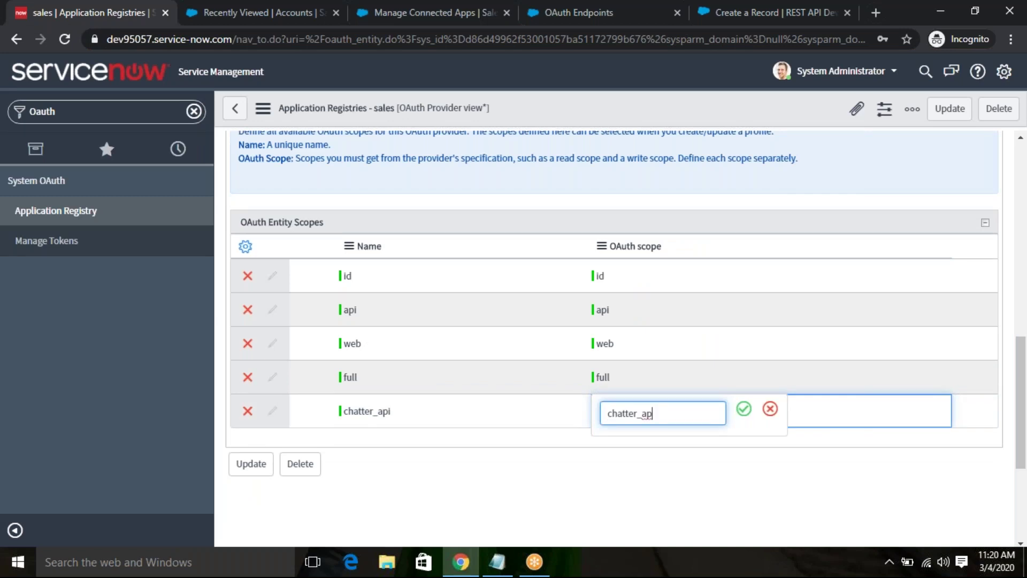
pyautogui.press('Return')
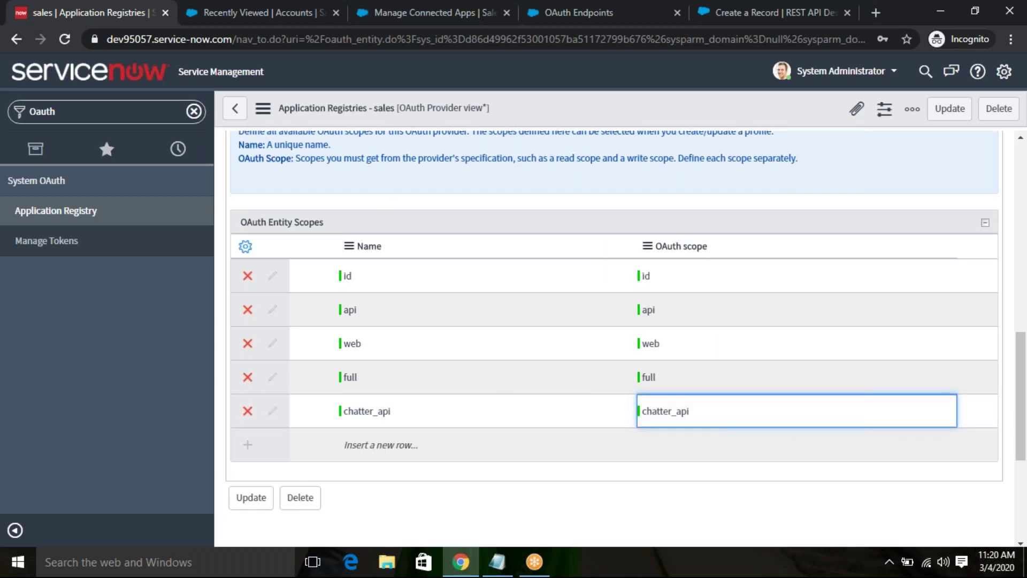
# - Copy 'visualforce' and add it as a scope row with matching OAuth scope
pyautogui.click(404, 20)
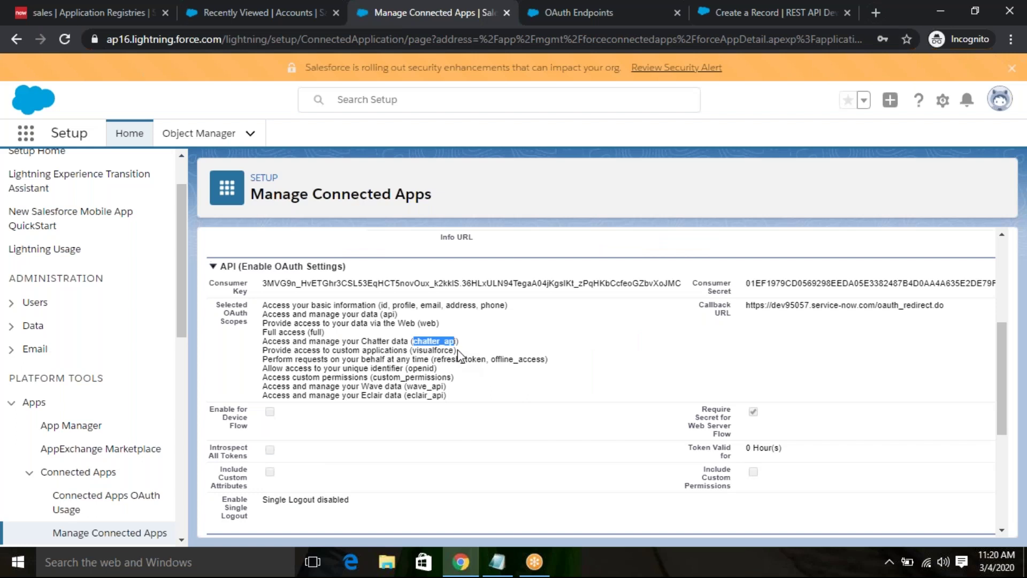
pyautogui.moveTo(456, 351); pyautogui.dragTo(416, 347)
pyautogui.hotkey('ctrl', 'c')
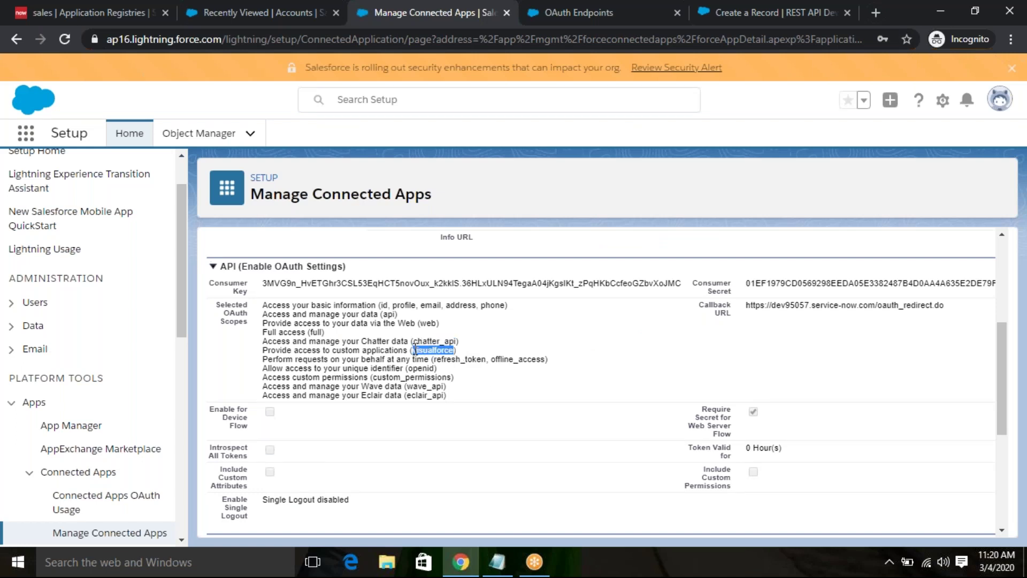
pyautogui.click(94, 11)
pyautogui.scroll(-3, 393, 401)
pyautogui.doubleClick(377, 292)
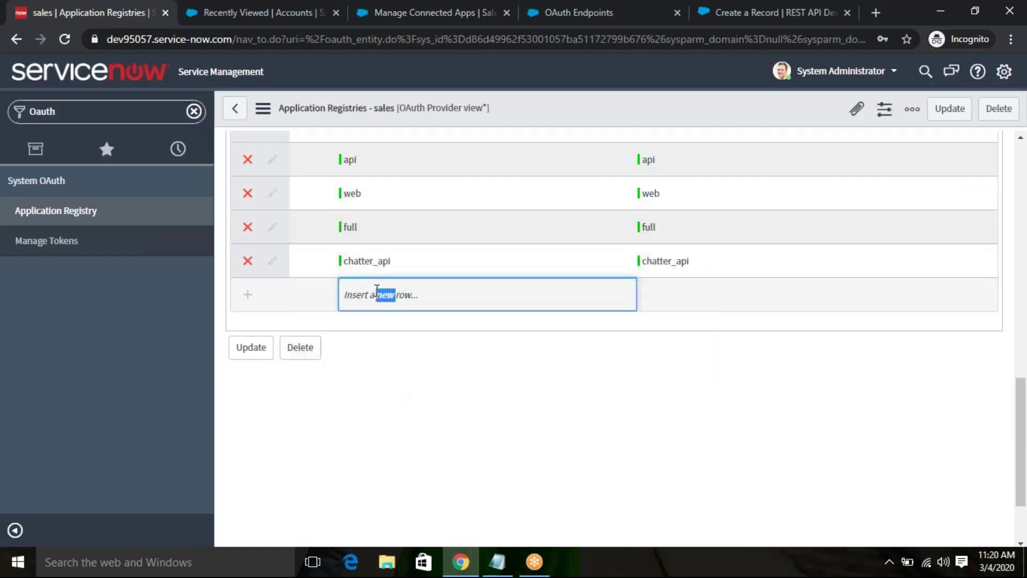
pyautogui.hotkey('ctrl', 'v')
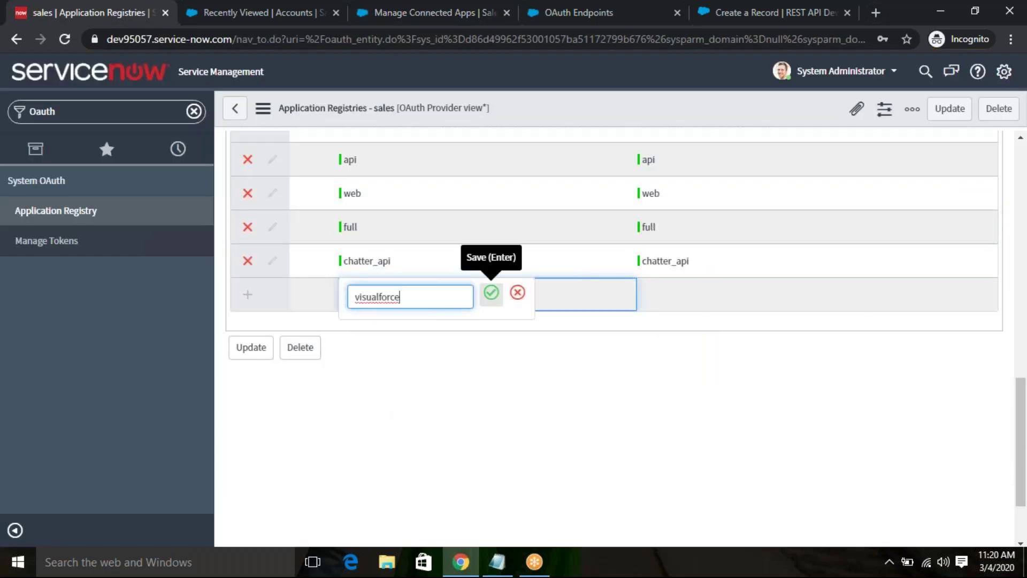
pyautogui.click(288, 15)
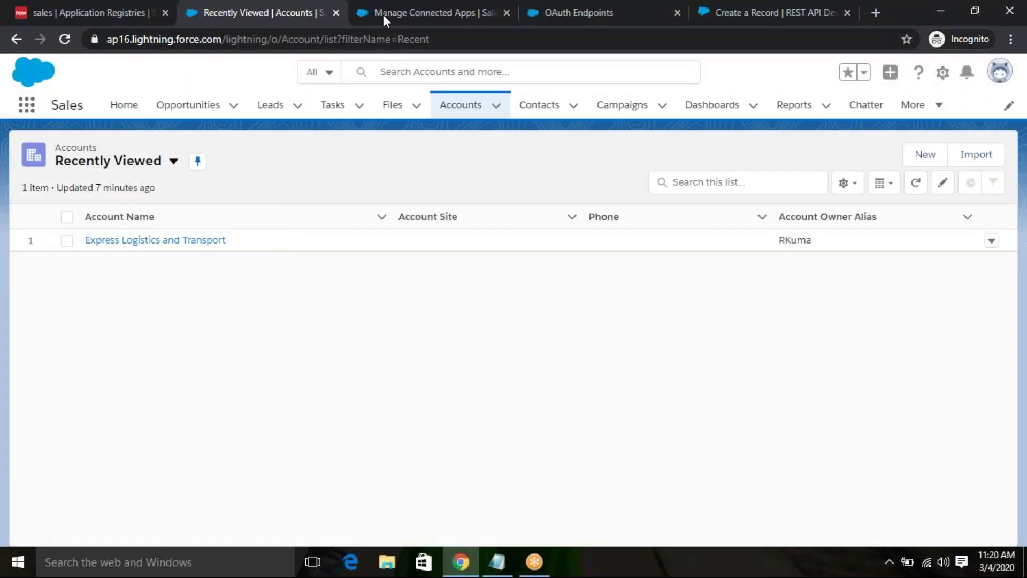
pyautogui.click(406, 15)
pyautogui.click(101, 16)
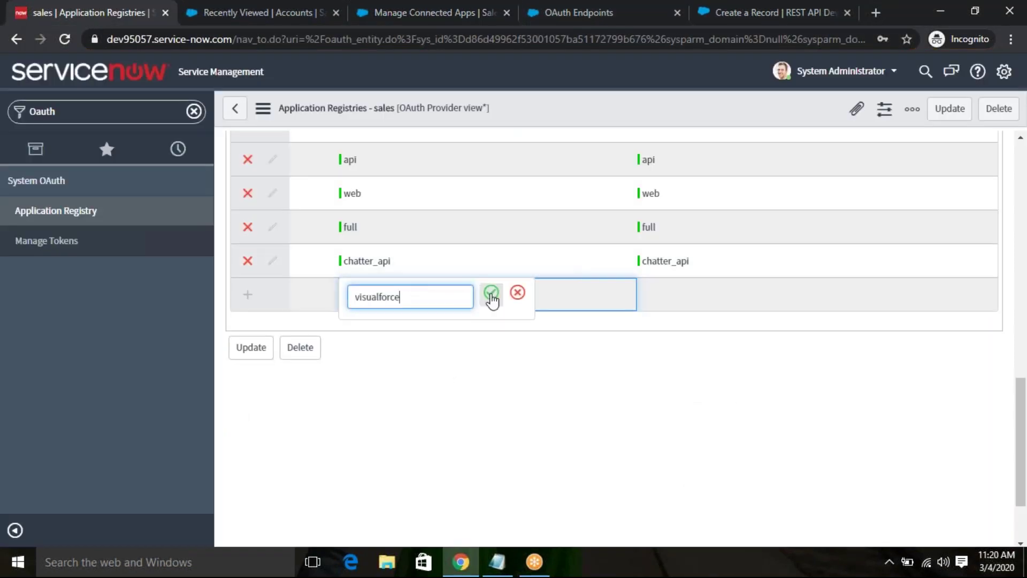
pyautogui.click(651, 309)
pyautogui.click(688, 305)
pyautogui.hotkey('ctrl', 'v')
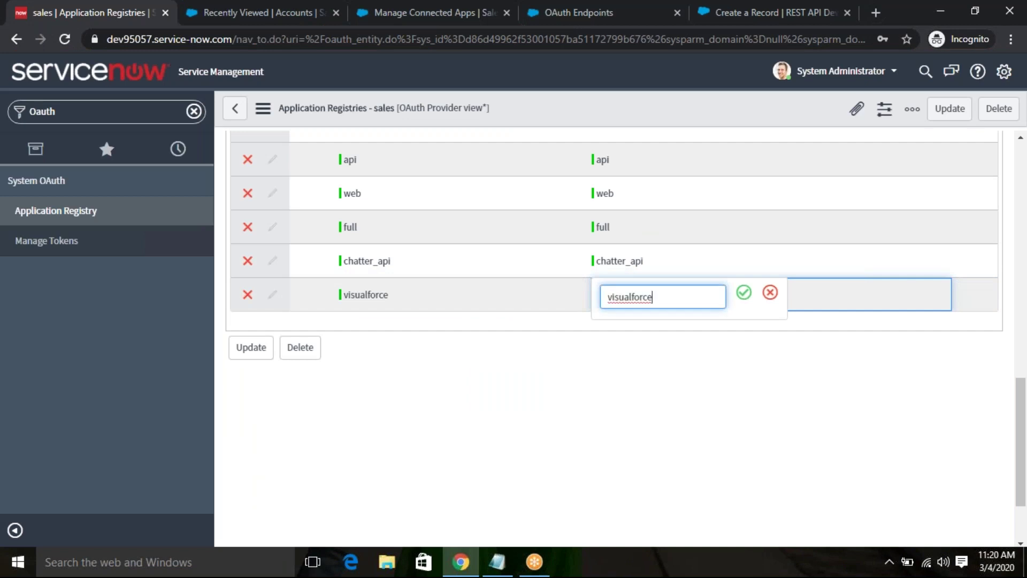
pyautogui.press('Return')
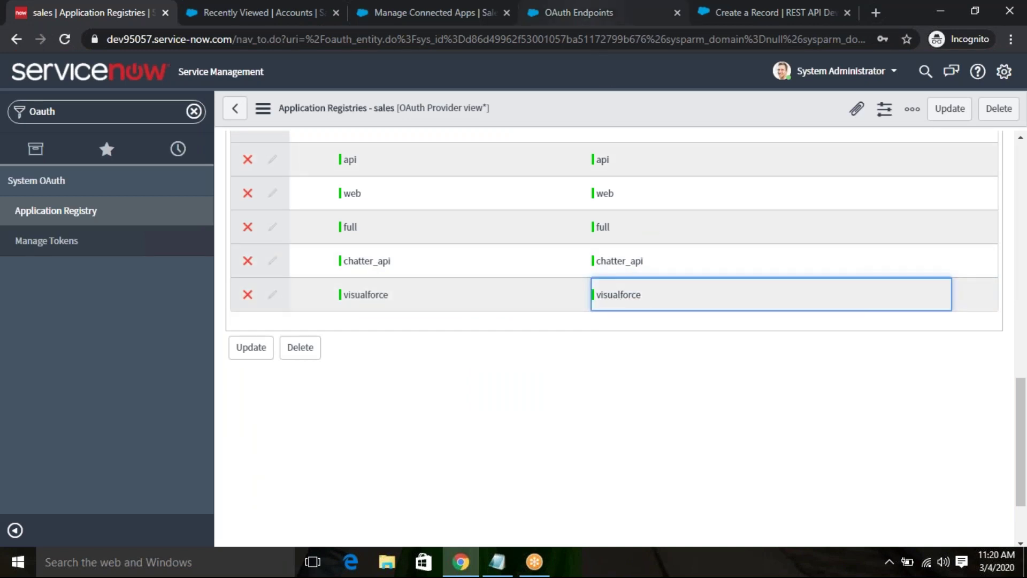
pyautogui.click(578, 13)
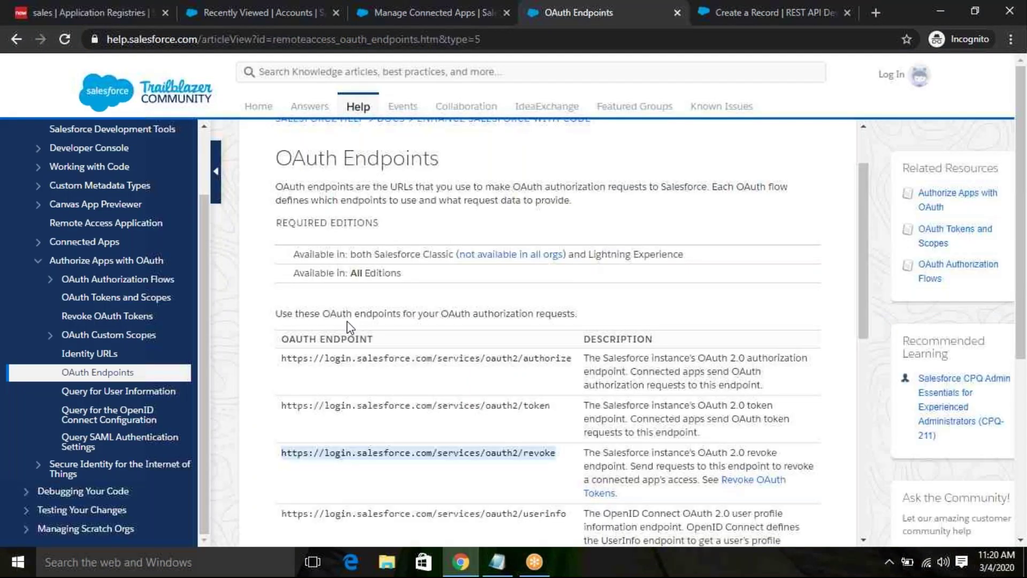
# - Open the OAuth Tokens and Scopes help article and scroll down to its scope values table
pyautogui.click(124, 303)
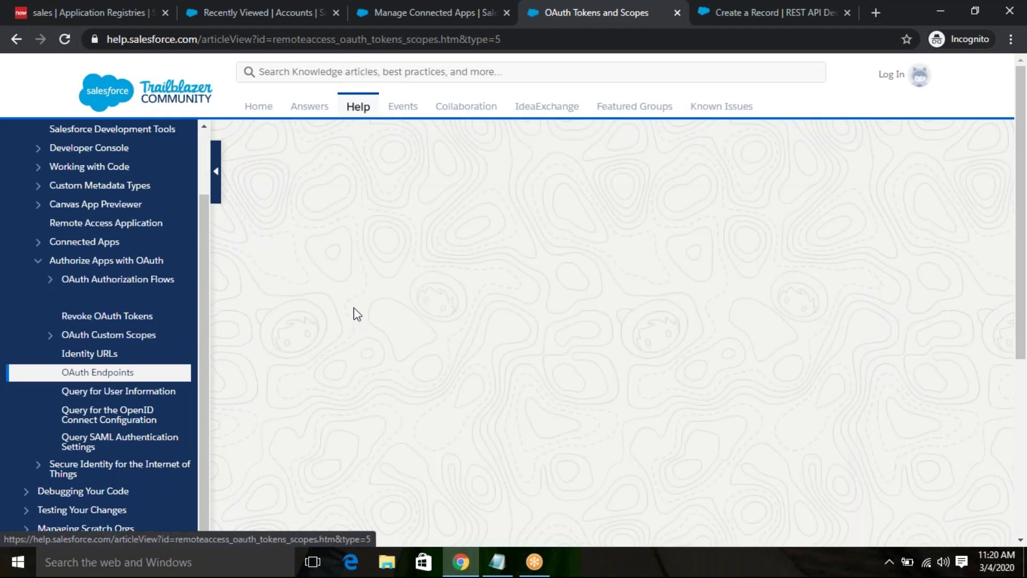
pyautogui.scroll(-4, 354, 307)
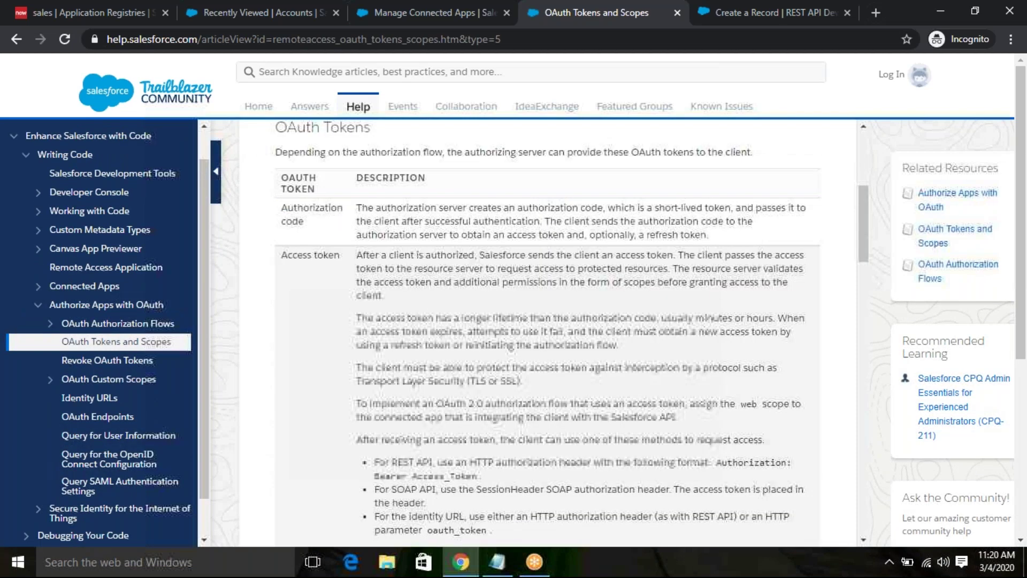
pyautogui.scroll(-4, 548, 332)
pyautogui.scroll(-10, 548, 332)
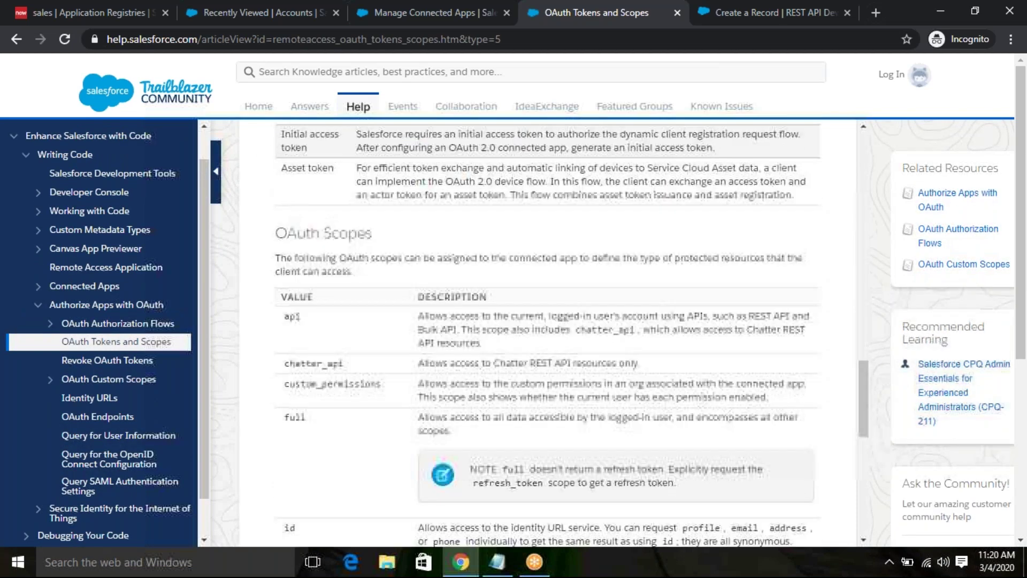
pyautogui.scroll(-3, 352, 367)
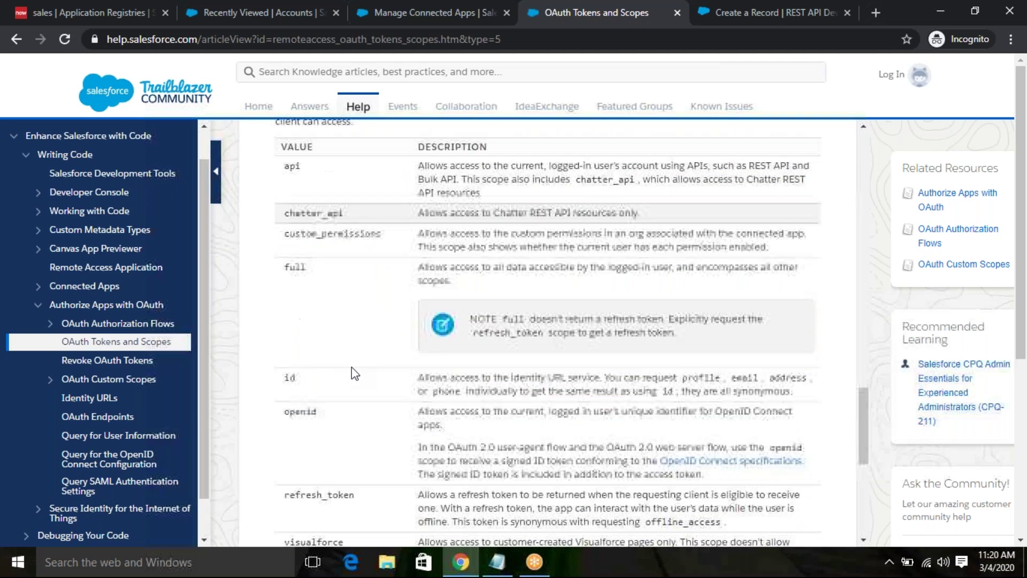
pyautogui.scroll(-2, 346, 421)
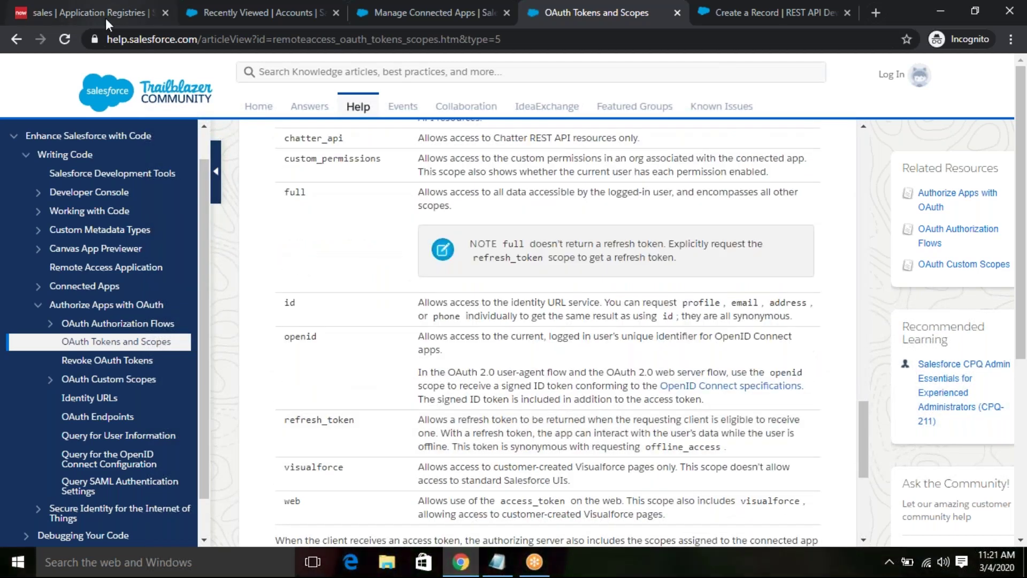
pyautogui.click(104, 16)
pyautogui.click(264, 21)
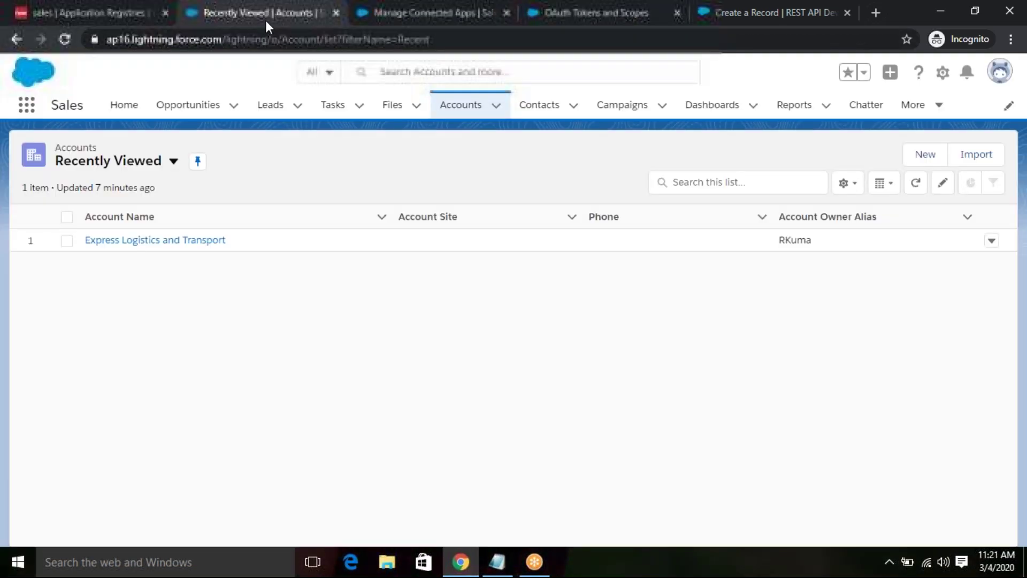
# - Copy 'refresh_token' from the connected app and add it as a scope row with matching OAuth scope
pyautogui.click(416, 19)
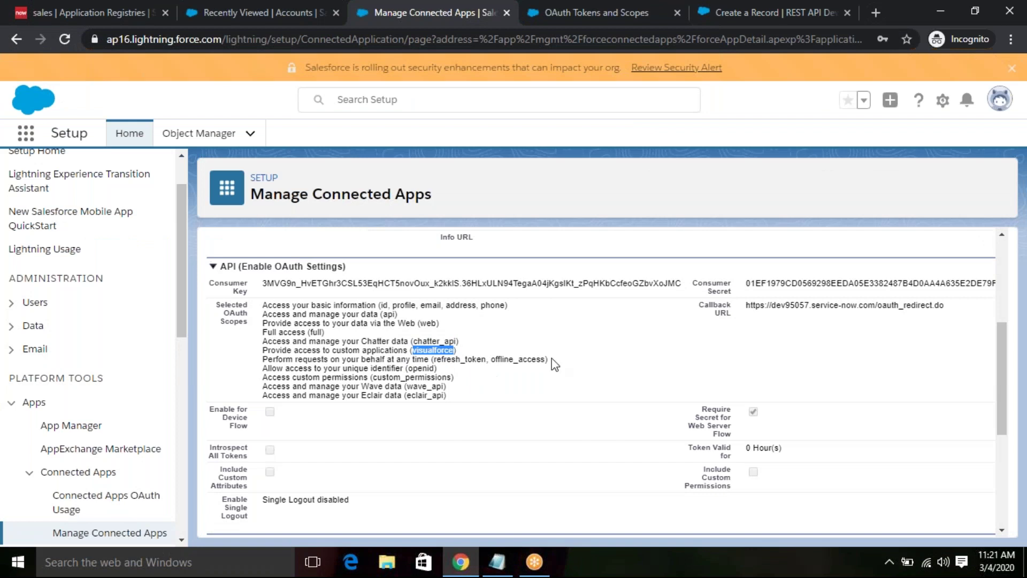
pyautogui.moveTo(489, 359); pyautogui.dragTo(435, 352)
pyautogui.hotkey('ctrl', 'c')
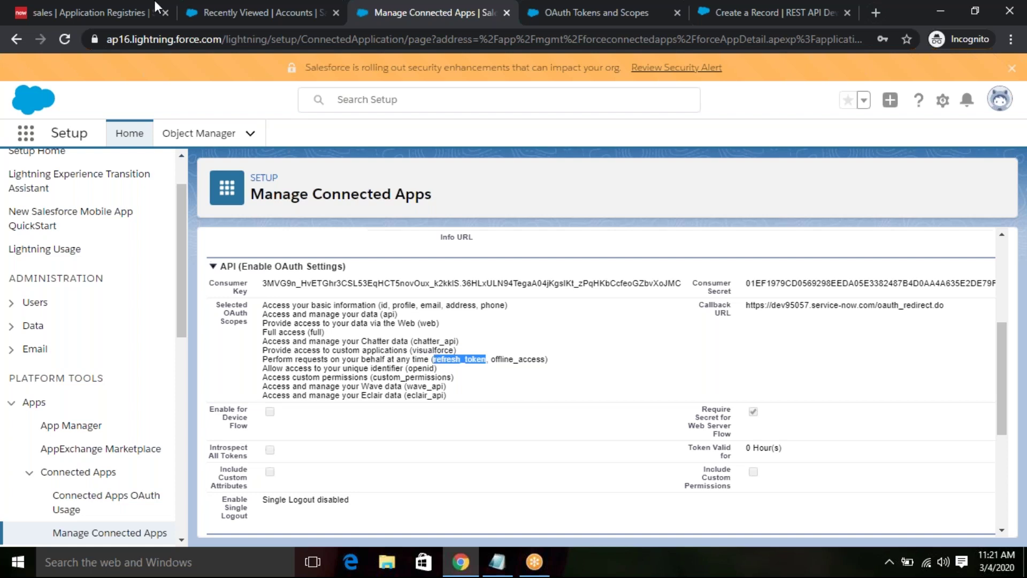
pyautogui.click(60, 15)
pyautogui.doubleClick(386, 328)
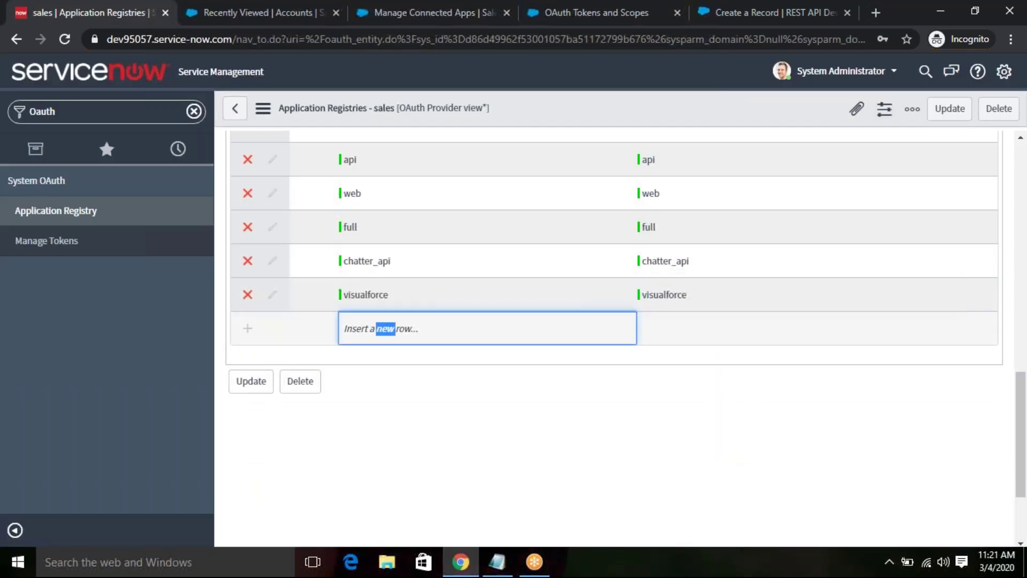
pyautogui.hotkey('ctrl', 'v')
pyautogui.click(492, 326)
pyautogui.doubleClick(698, 337)
pyautogui.hotkey('ctrl', 'v')
pyautogui.click(753, 327)
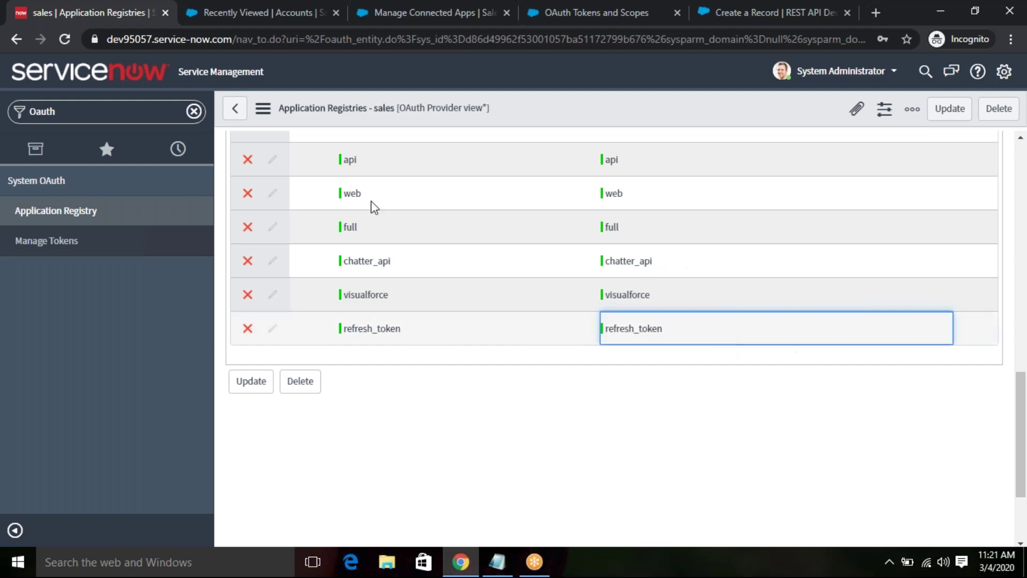
# - Add an 'openid' scope row with 'openid' as its OAuth scope value
pyautogui.hotkey('ctrl', 'Tab')
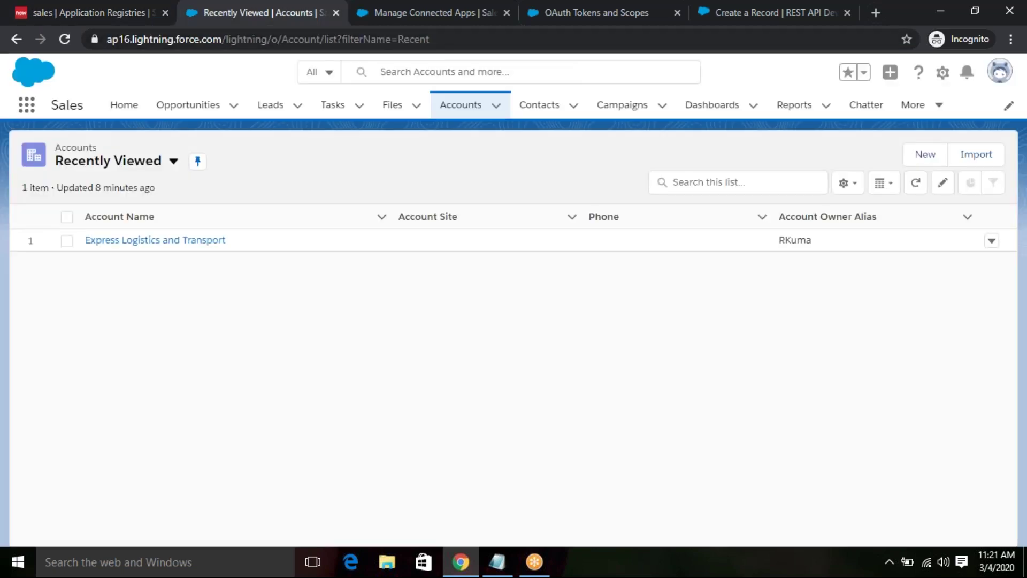
pyautogui.hotkey('ctrl', 'Tab')
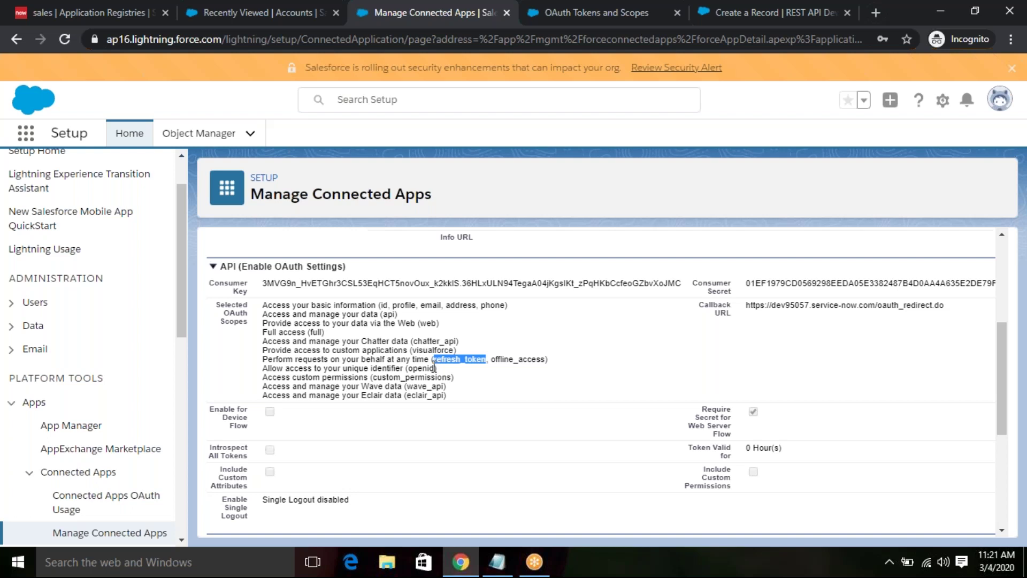
pyautogui.moveTo(435, 369); pyautogui.dragTo(410, 371)
pyautogui.hotkey('ctrl', 'c')
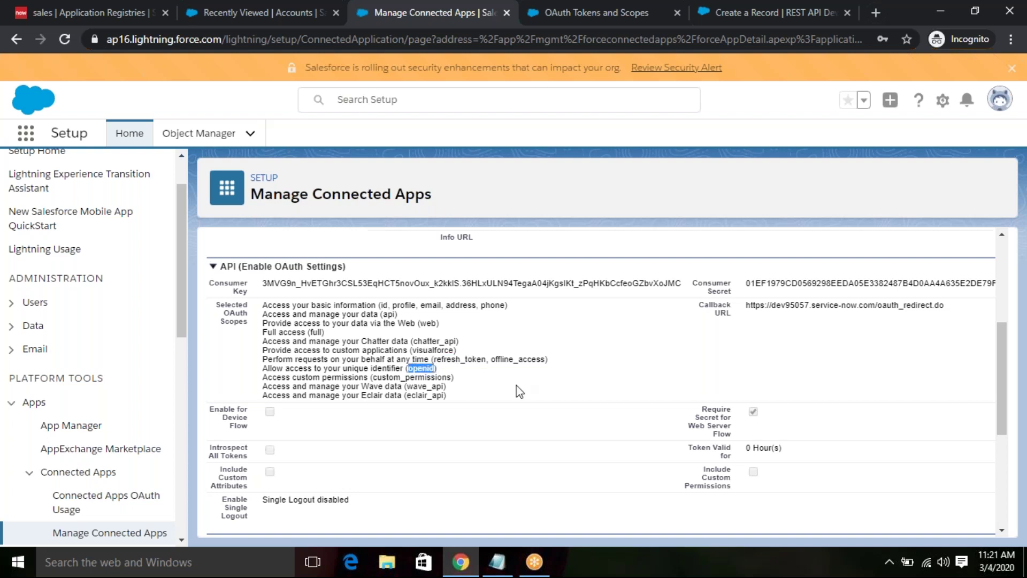
pyautogui.click(51, 7)
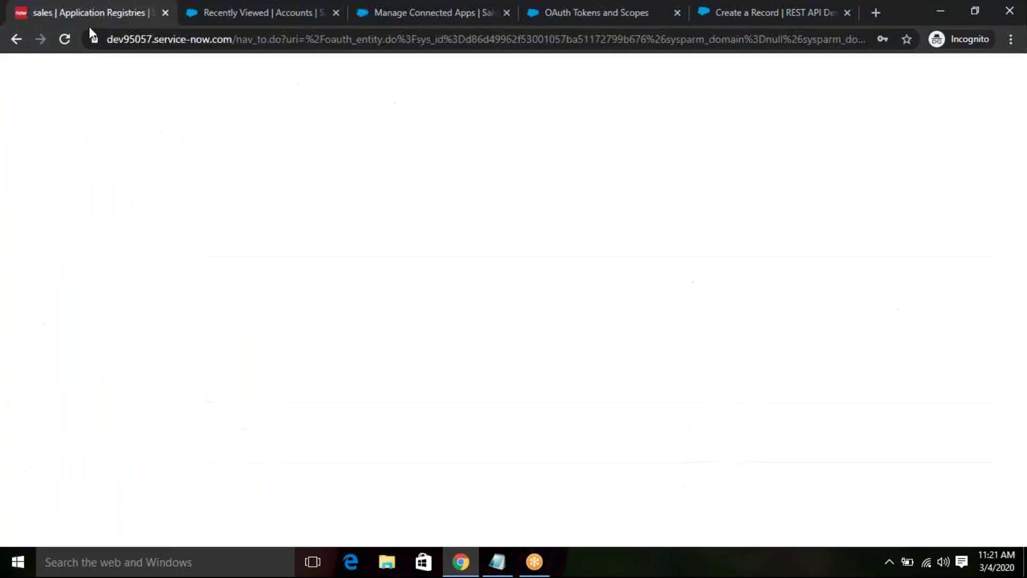
pyautogui.click(402, 369)
pyautogui.hotkey('ctrl', 'v')
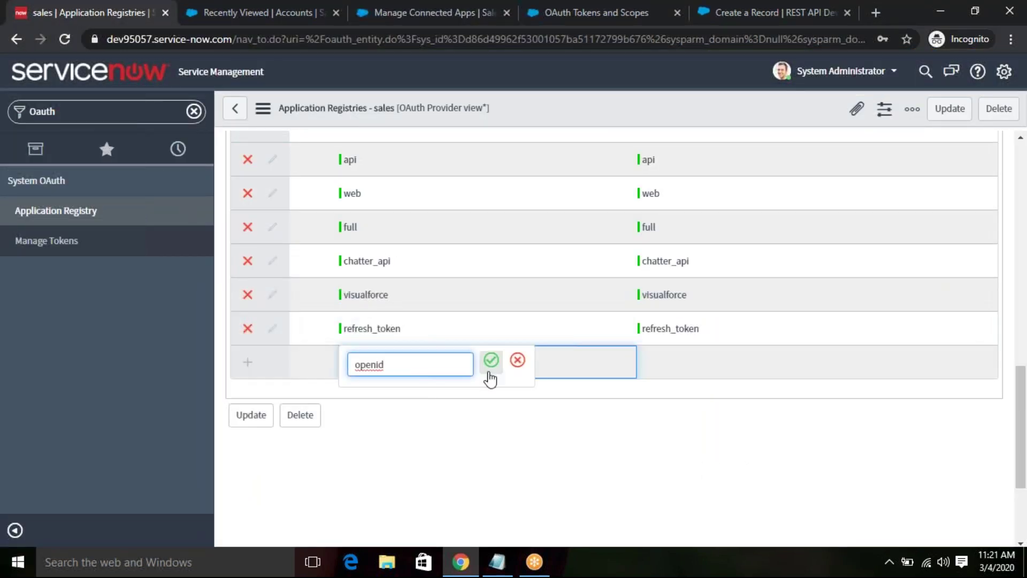
pyautogui.click(661, 360)
pyautogui.click(661, 360)
pyautogui.hotkey('ctrl', 'v')
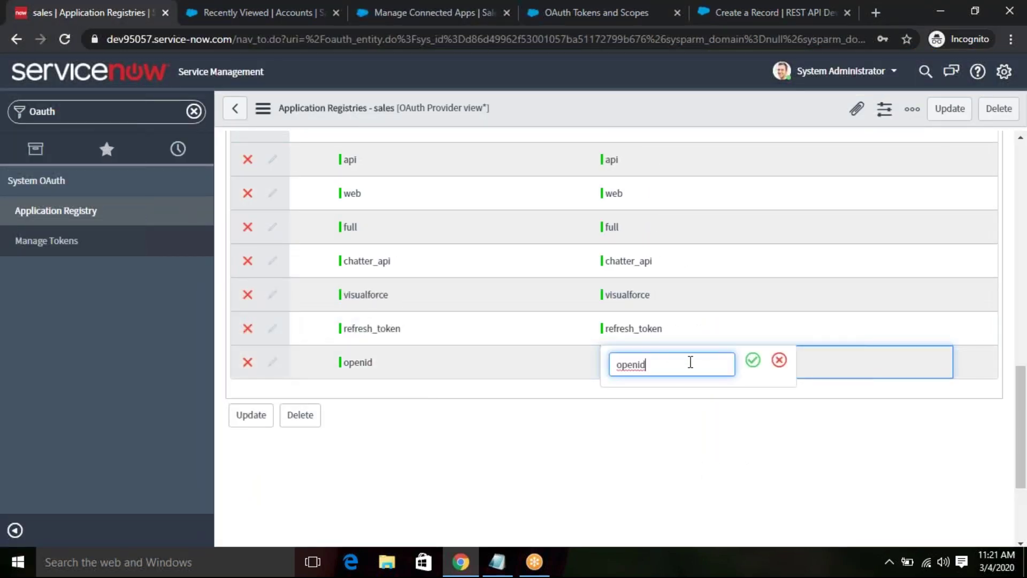
pyautogui.click(753, 359)
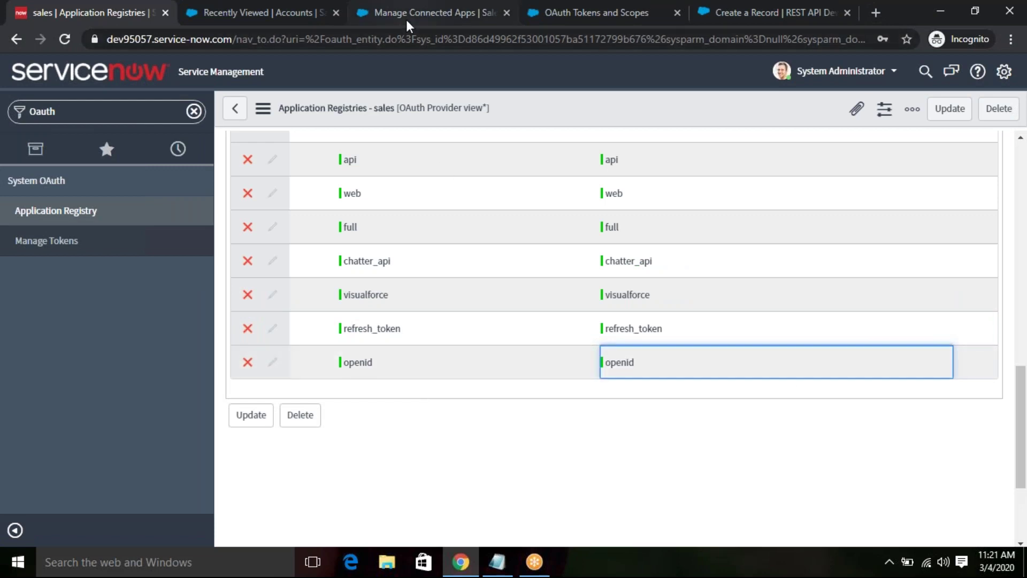
# - Copy 'custom_permissions' and add it as a scope row with matching OAuth scope
pyautogui.click(407, 19)
pyautogui.moveTo(449, 376); pyautogui.dragTo(375, 381)
pyautogui.hotkey('ctrl', 'c')
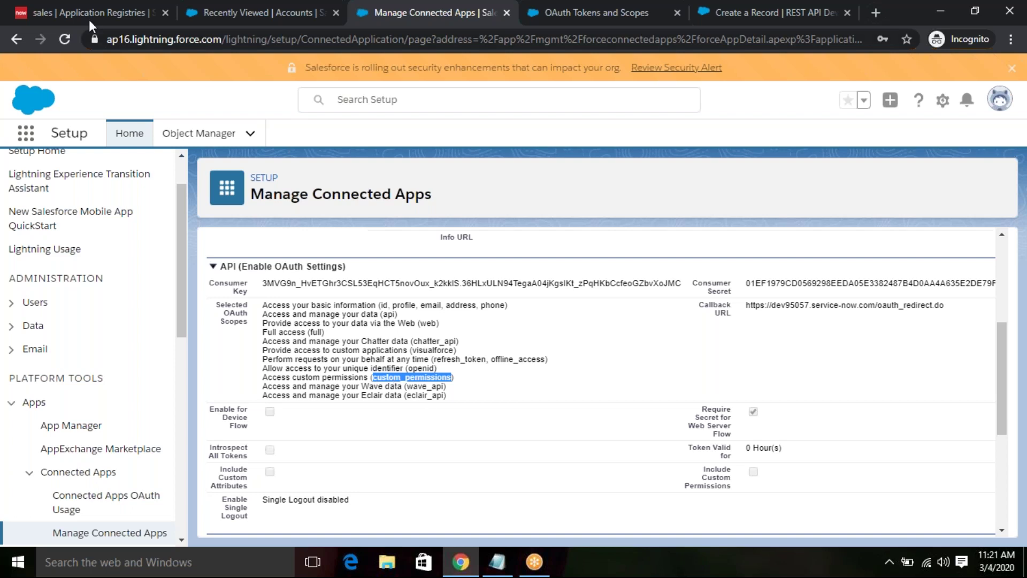
pyautogui.hotkey('ctrl', '1')
pyautogui.doubleClick(380, 397)
pyautogui.hotkey('ctrl', 'v')
pyautogui.press('Tab')
pyautogui.press('Return')
pyautogui.doubleClick(717, 392)
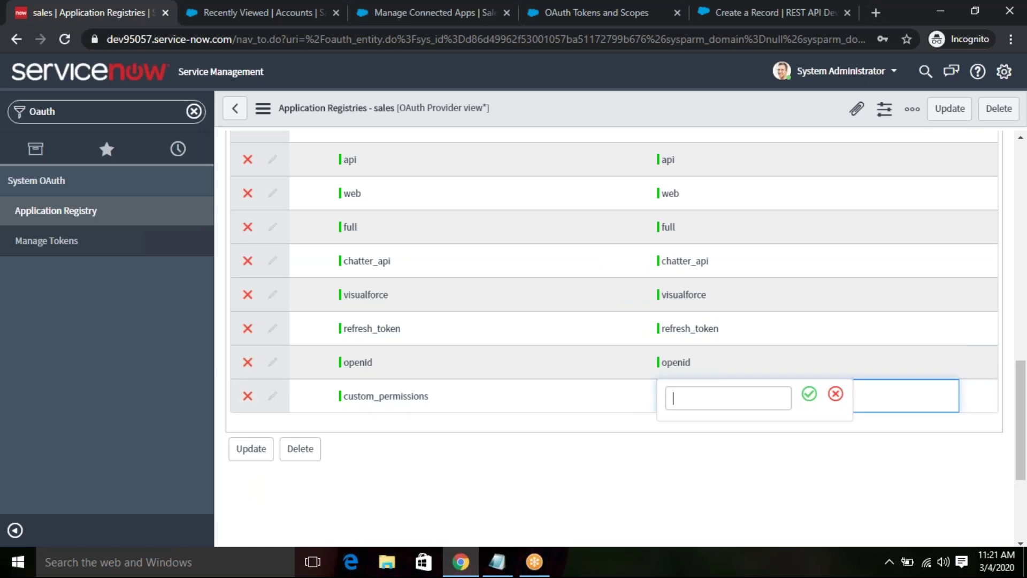
pyautogui.hotkey('ctrl', 'v')
pyautogui.click(808, 395)
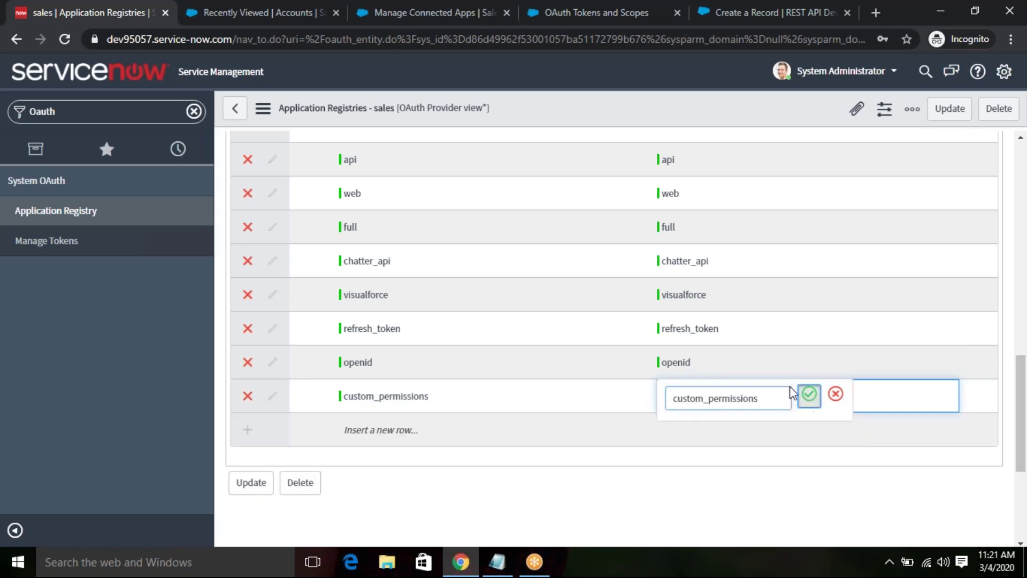
# - Copy 'wave_api' and add it as a scope row with matching OAuth scope
pyautogui.hotkey('ctrl', '2')
pyautogui.hotkey('ctrl', '3')
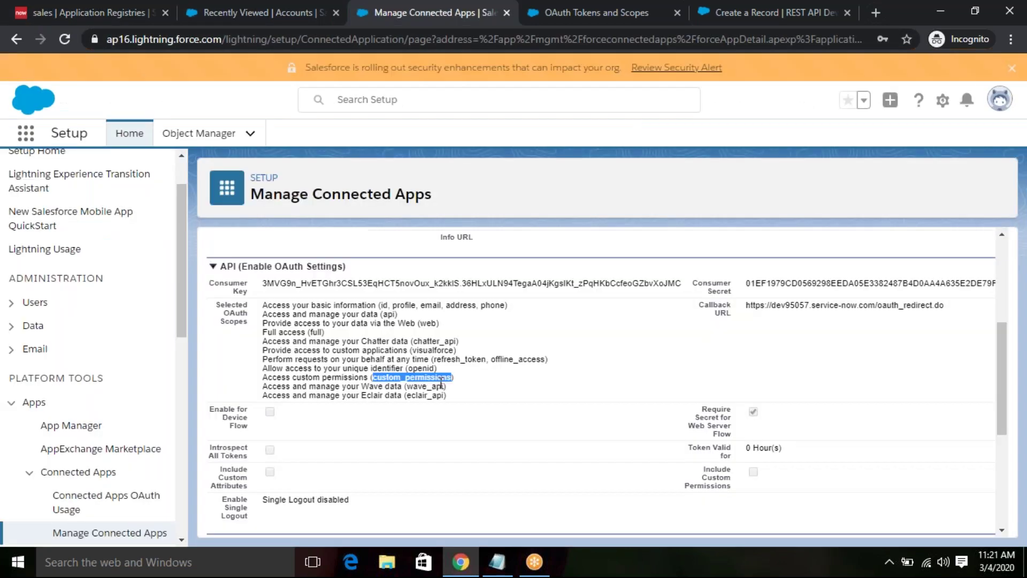
pyautogui.moveTo(445, 386); pyautogui.dragTo(407, 386)
pyautogui.hotkey('ctrl', 'c')
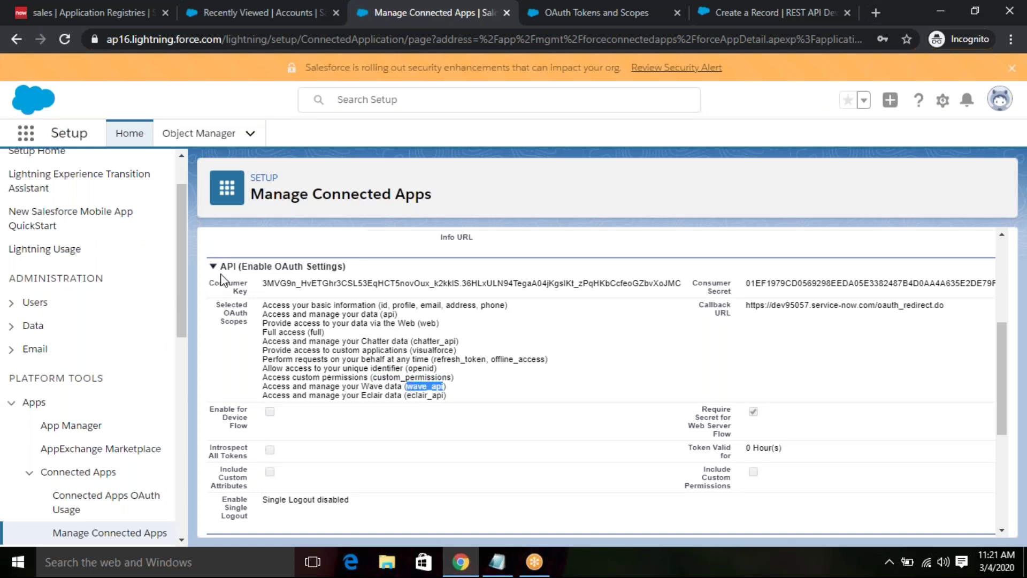
pyautogui.hotkey('ctrl', '1')
pyautogui.click(382, 430)
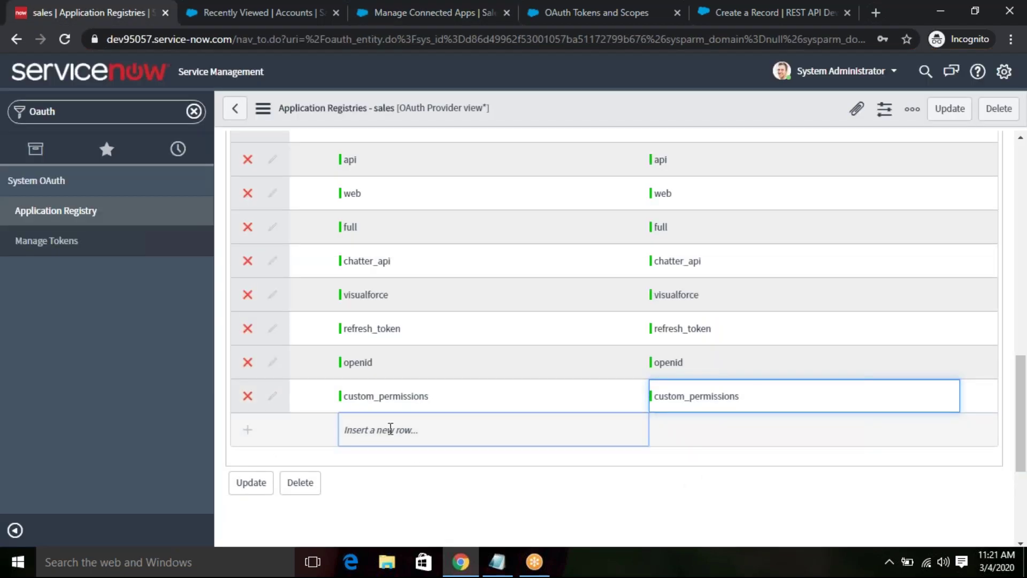
pyautogui.hotkey('ctrl', 'v')
pyautogui.press('Tab')
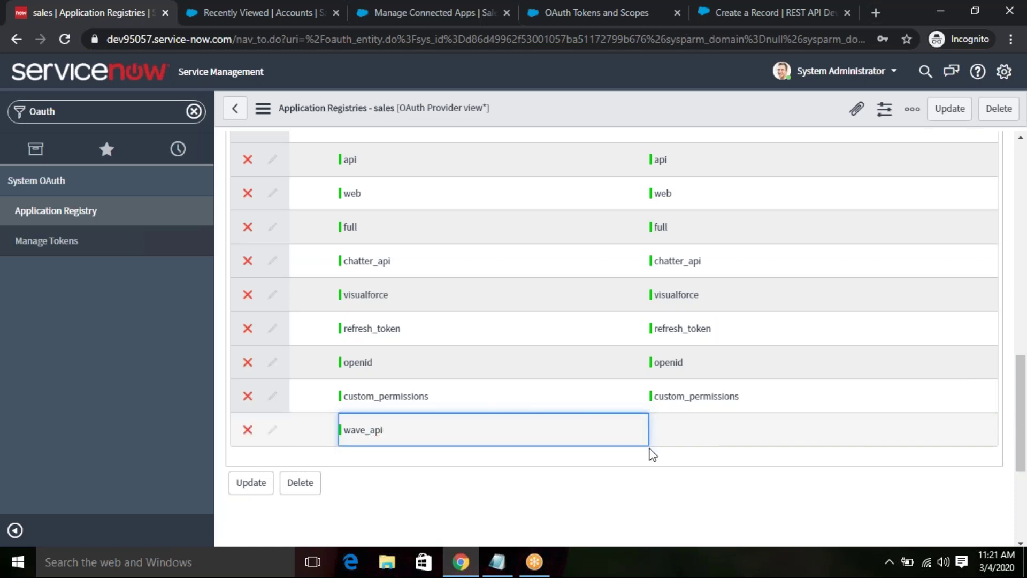
pyautogui.hotkey('ctrl', 'v')
pyautogui.click(797, 440)
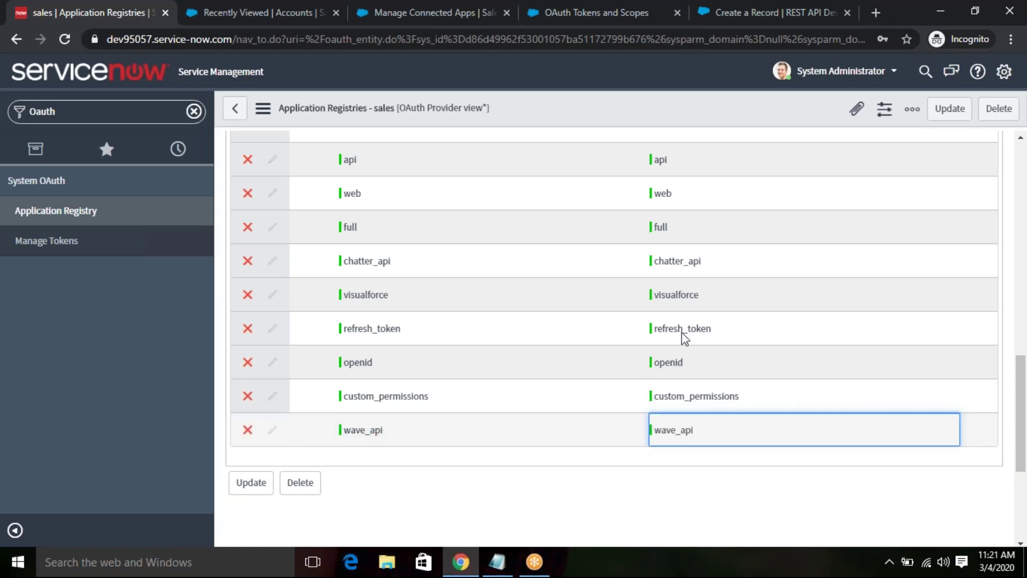
pyautogui.scroll(1, 682, 264)
pyautogui.scroll(4, 637, 166)
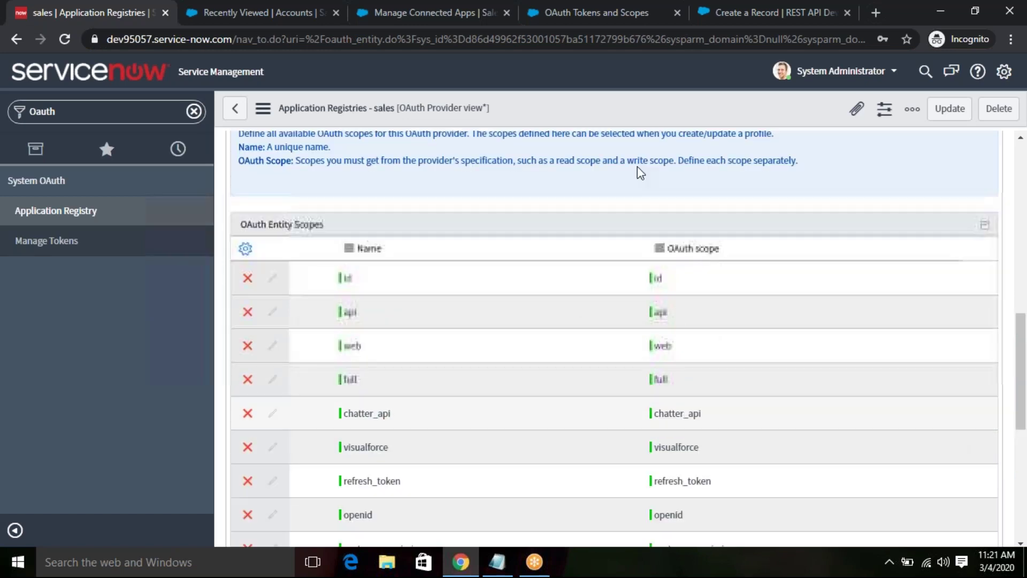
# - Save the sales provider record from the form header's context menu
pyautogui.rightClick(616, 119)
pyautogui.click(629, 126)
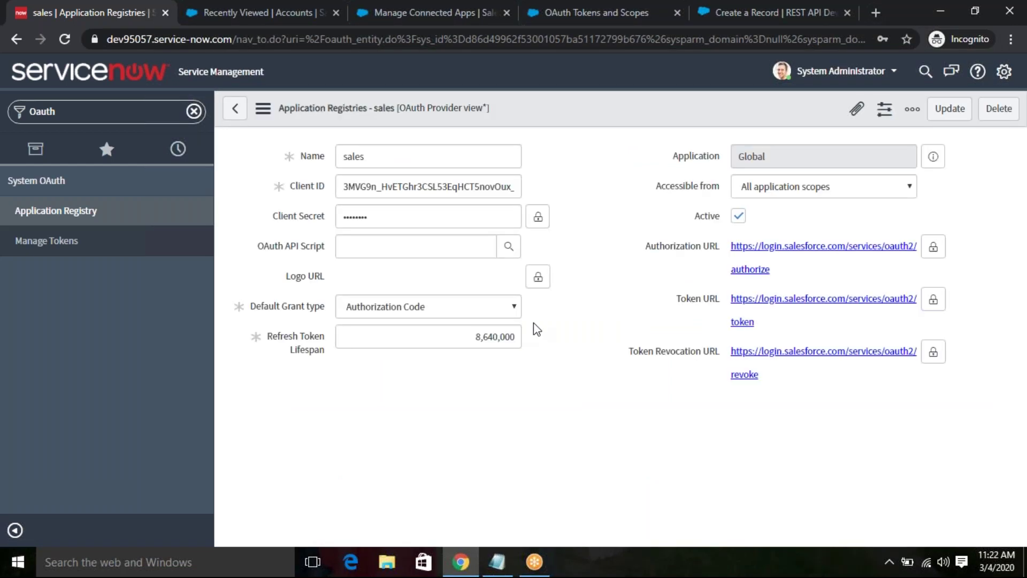
pyautogui.scroll(-3, 569, 321)
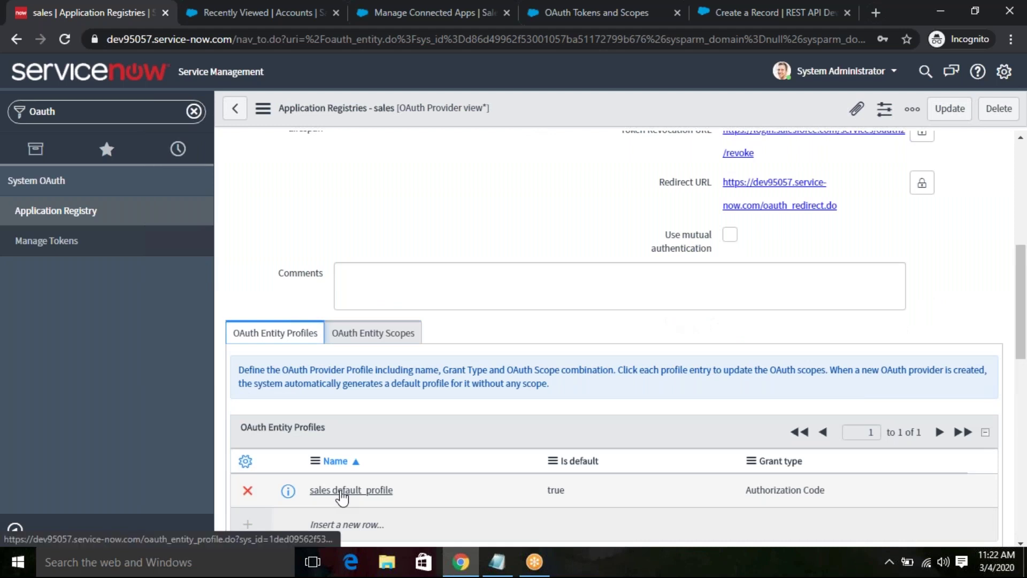
# - Open the sales default_profile record in a new tab and bring it to the front
pyautogui.middleClick(340, 491)
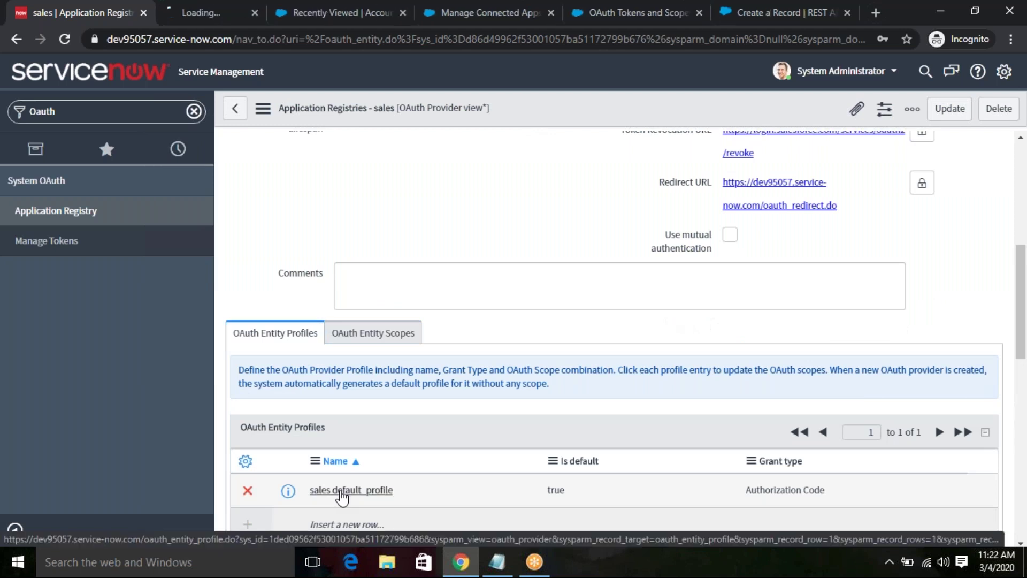
pyautogui.click(236, 22)
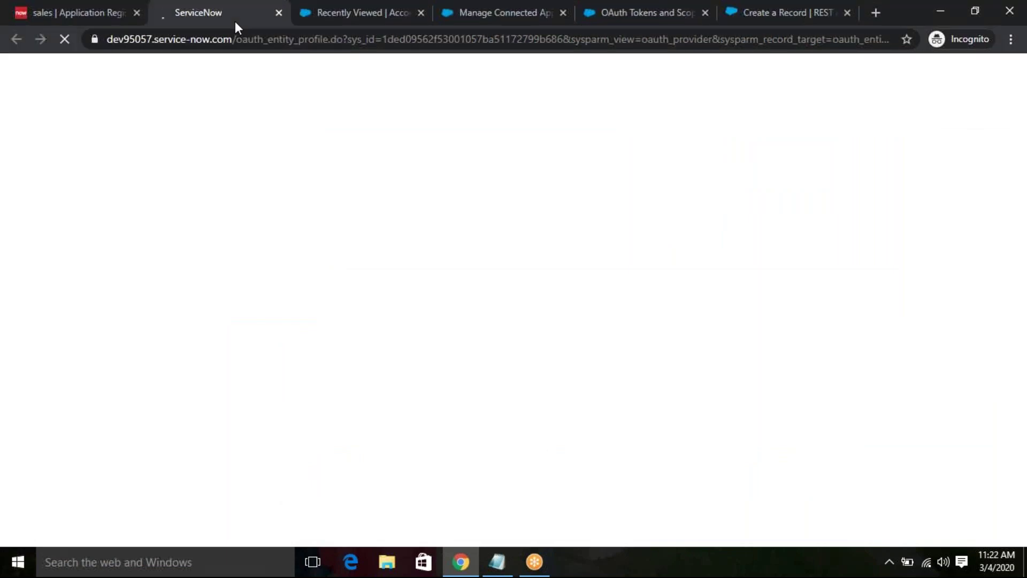
pyautogui.click(72, 12)
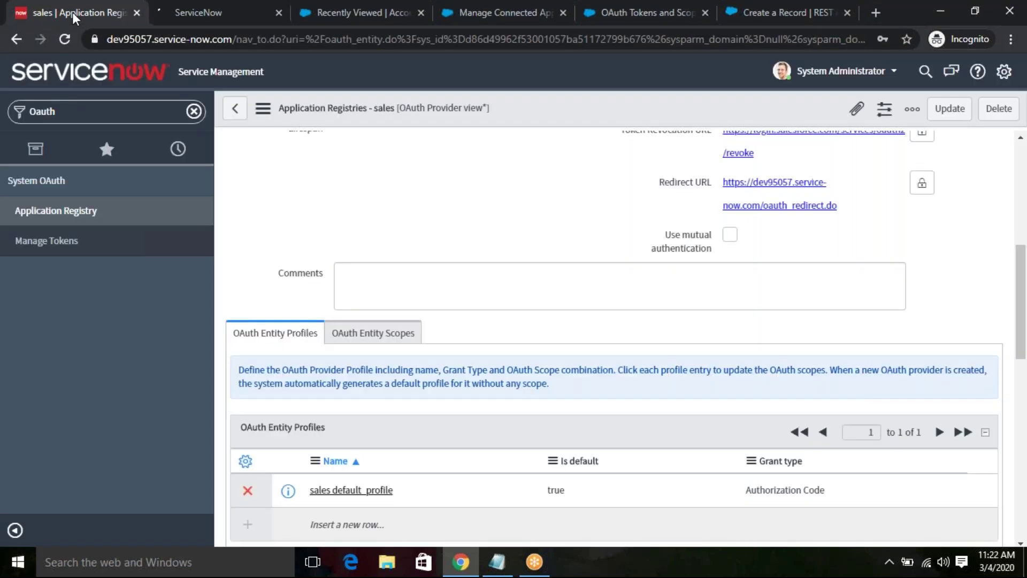
pyautogui.click(351, 490)
pyautogui.click(215, 18)
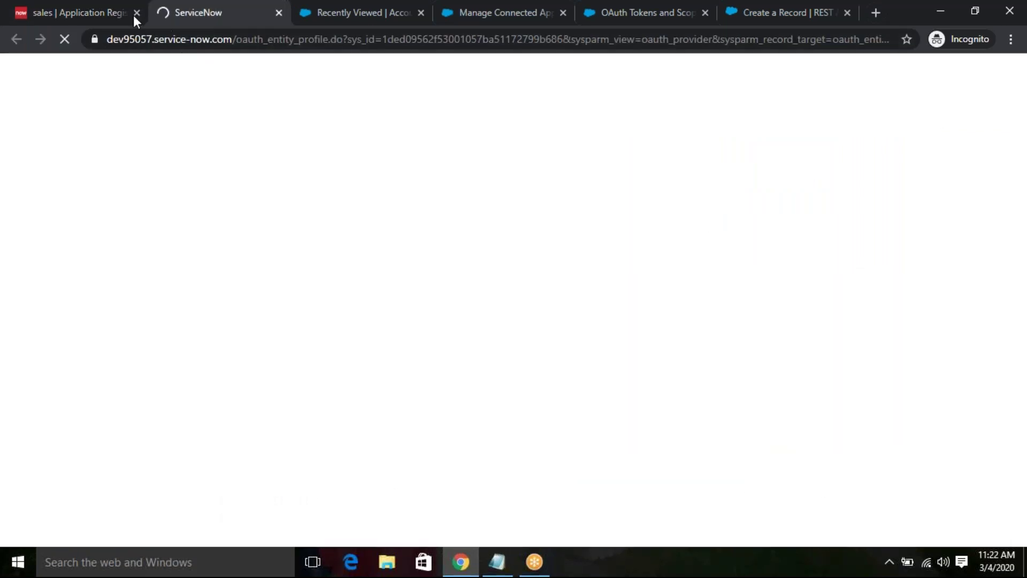
pyautogui.click(94, 13)
pyautogui.click(408, 335)
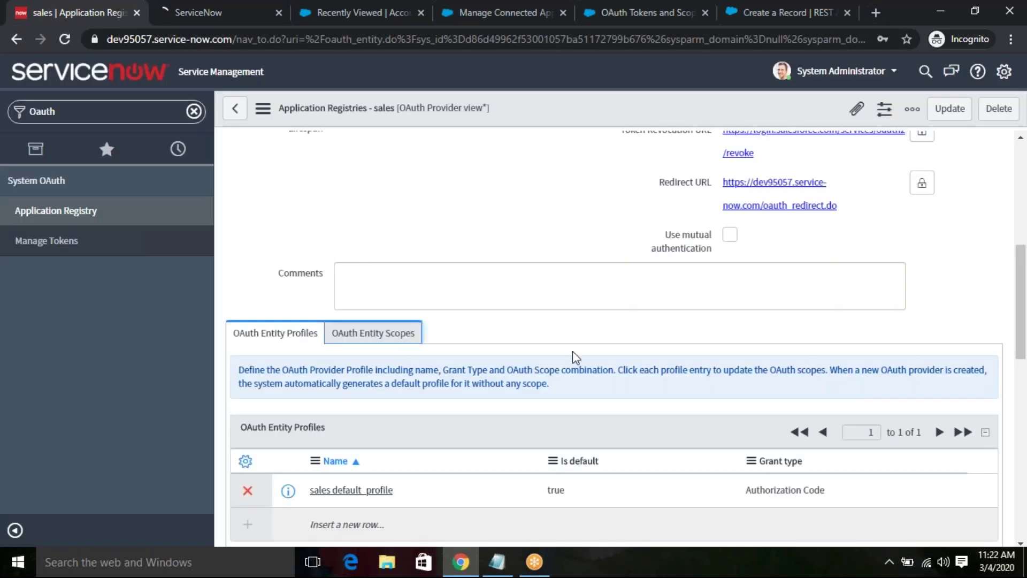
pyautogui.scroll(-2, 574, 356)
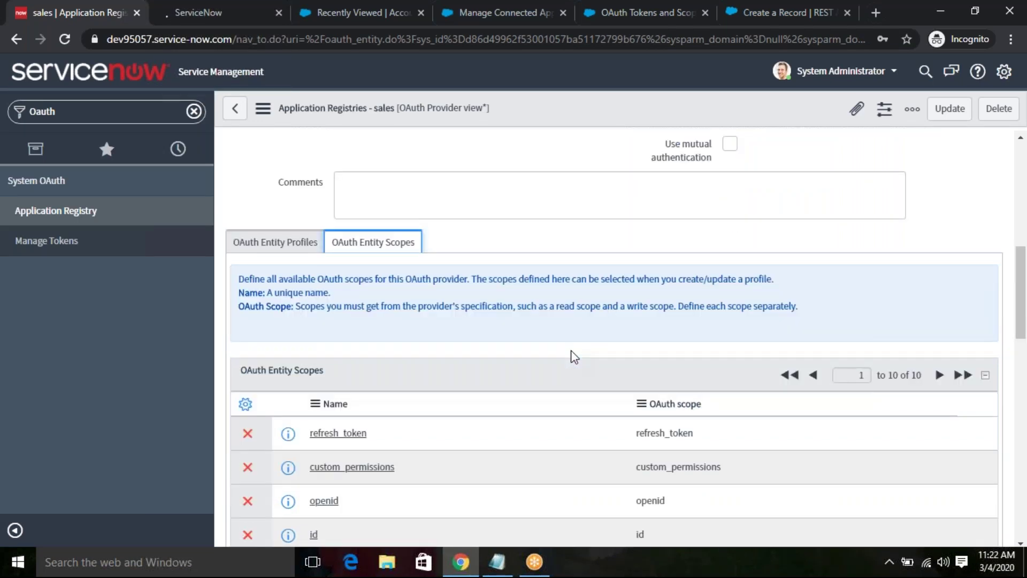
pyautogui.scroll(-5, 572, 356)
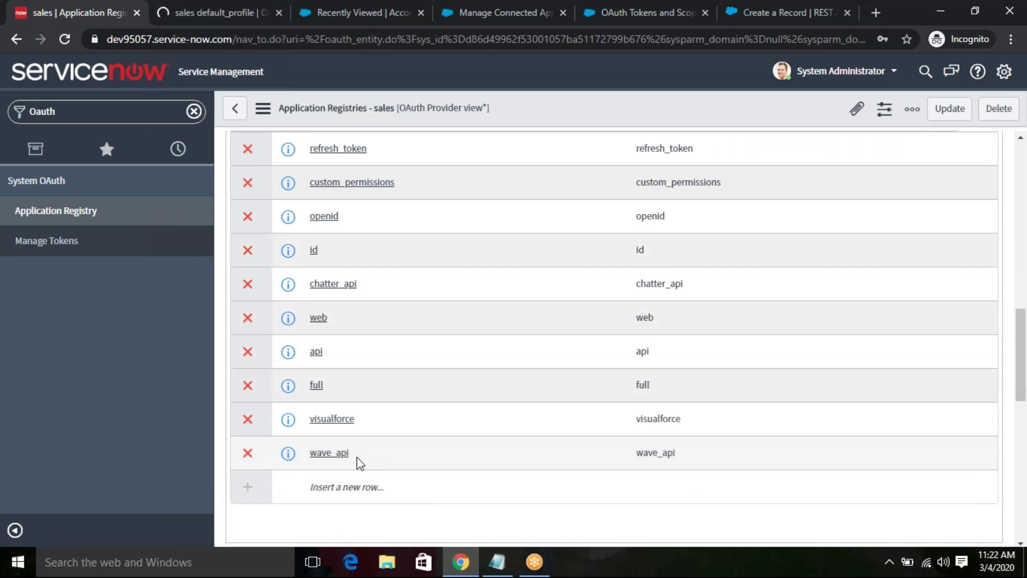
pyautogui.click(224, 19)
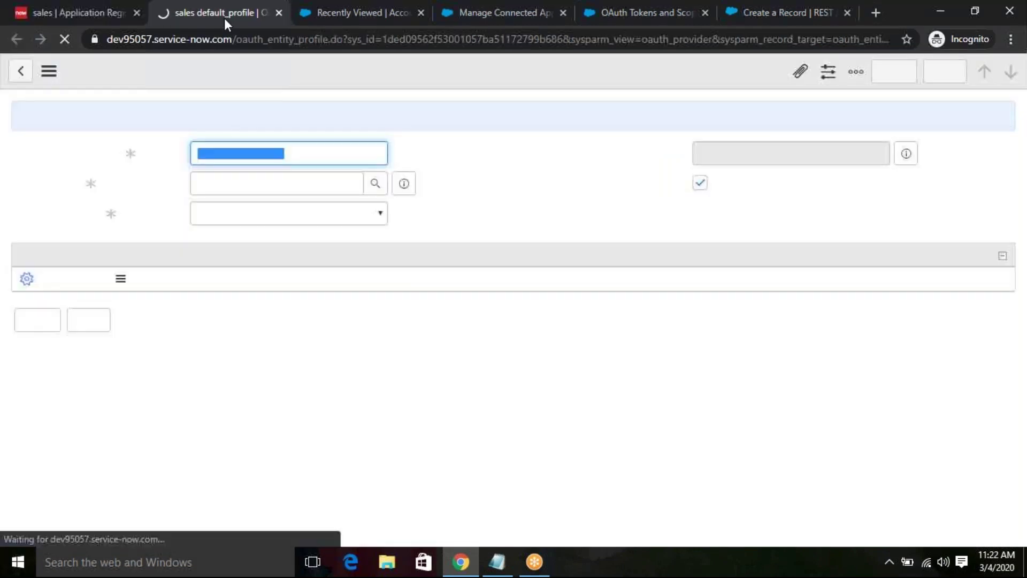
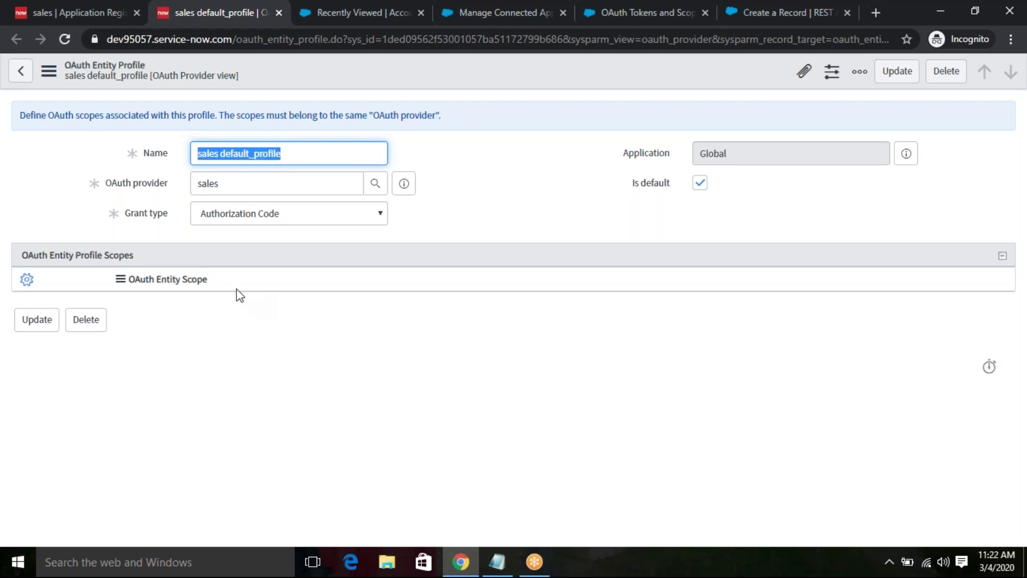
# - Add the sales api scope as the profile's first OAuth entity scope row
pyautogui.click(294, 154)
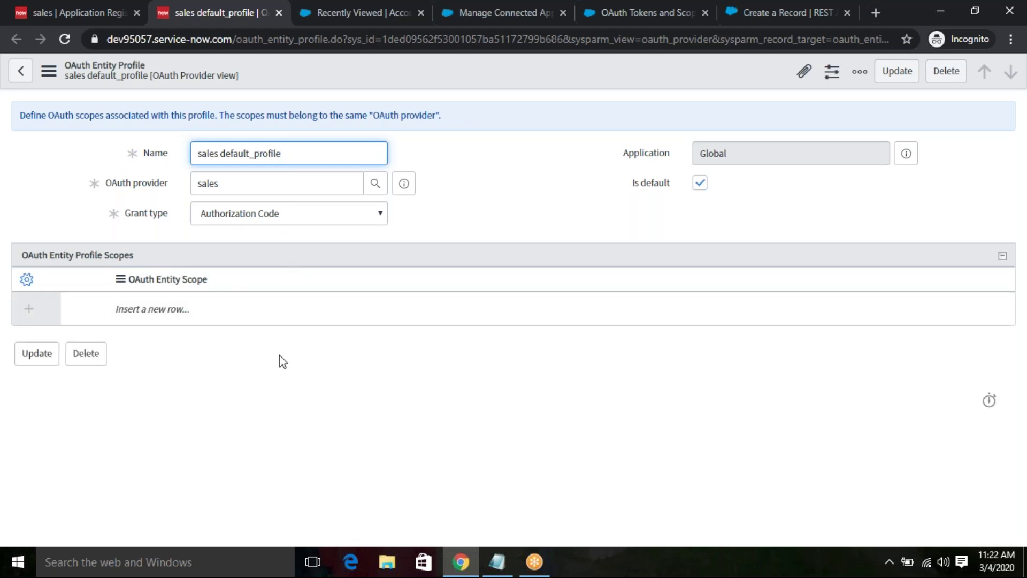
pyautogui.click(168, 309)
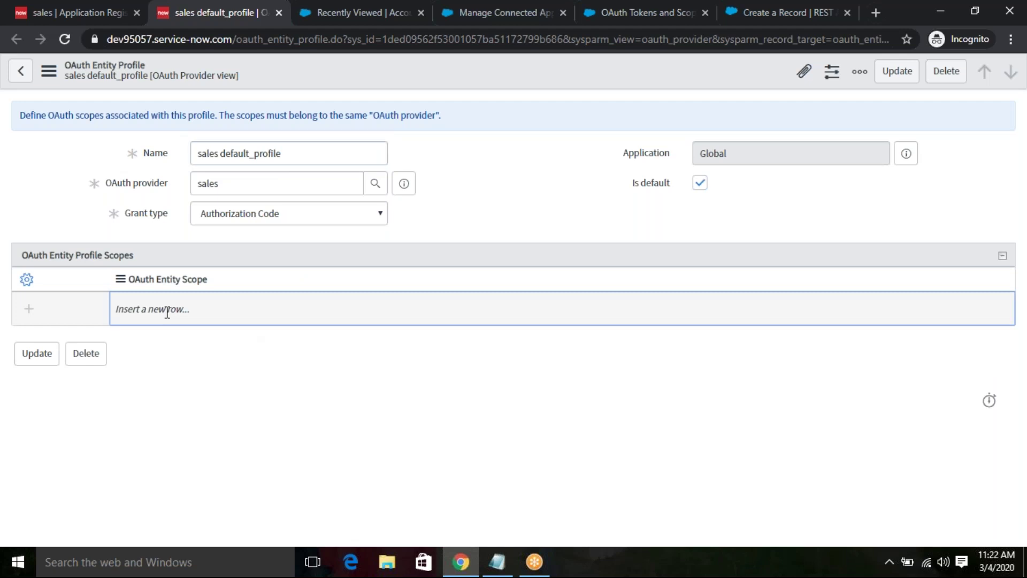
pyautogui.write('api')
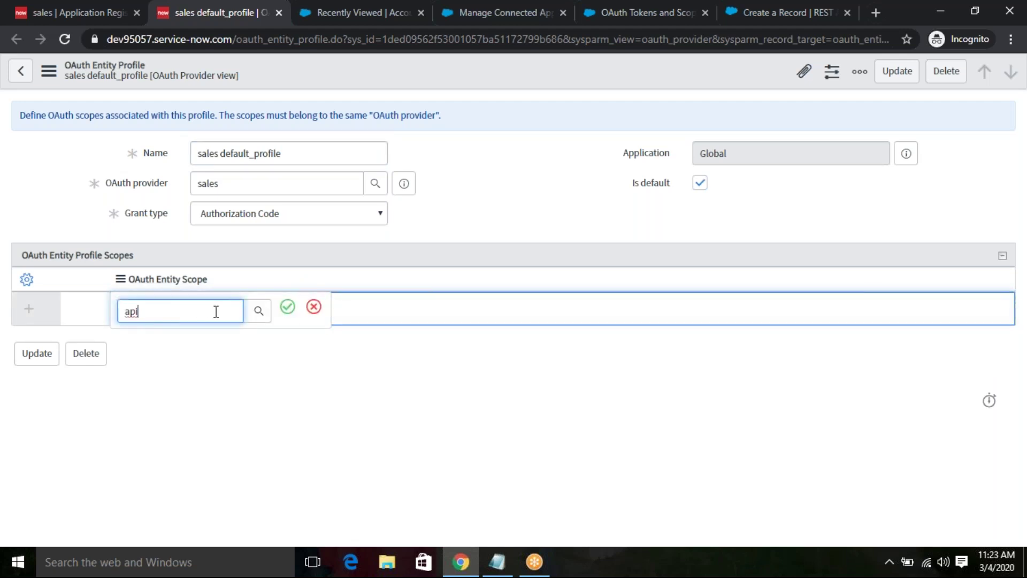
pyautogui.click(259, 313)
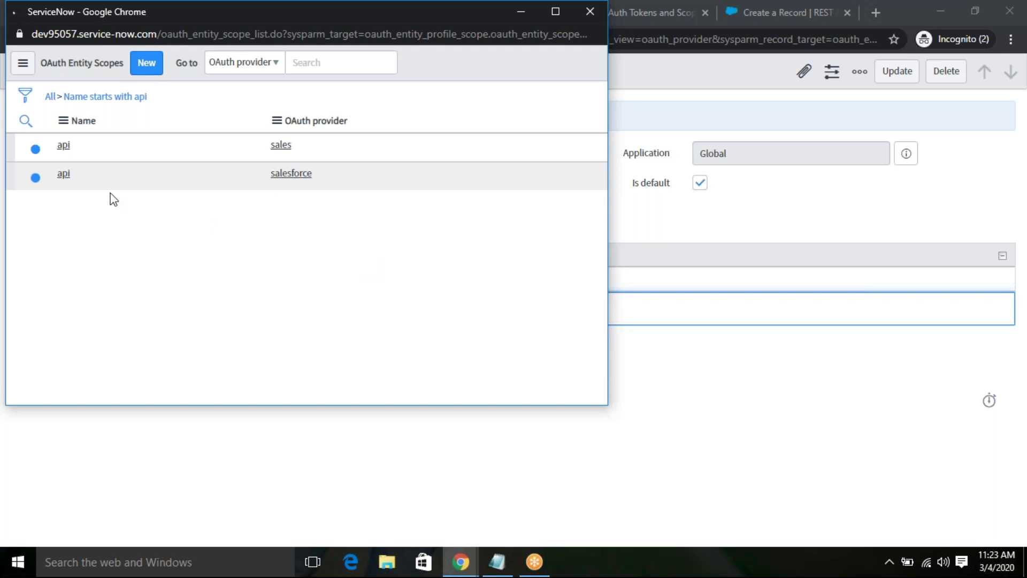
pyautogui.click(65, 201)
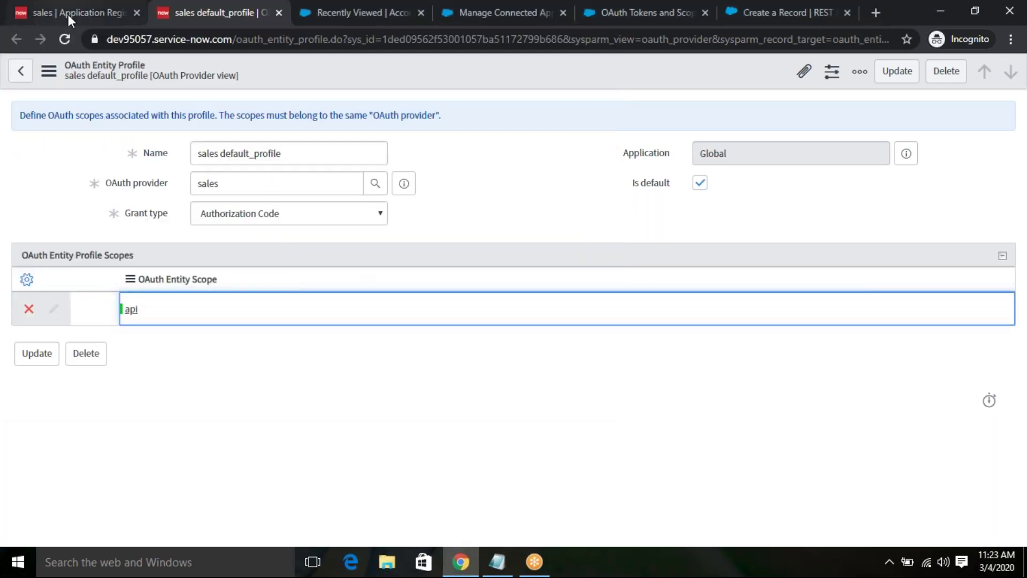
pyautogui.click(68, 15)
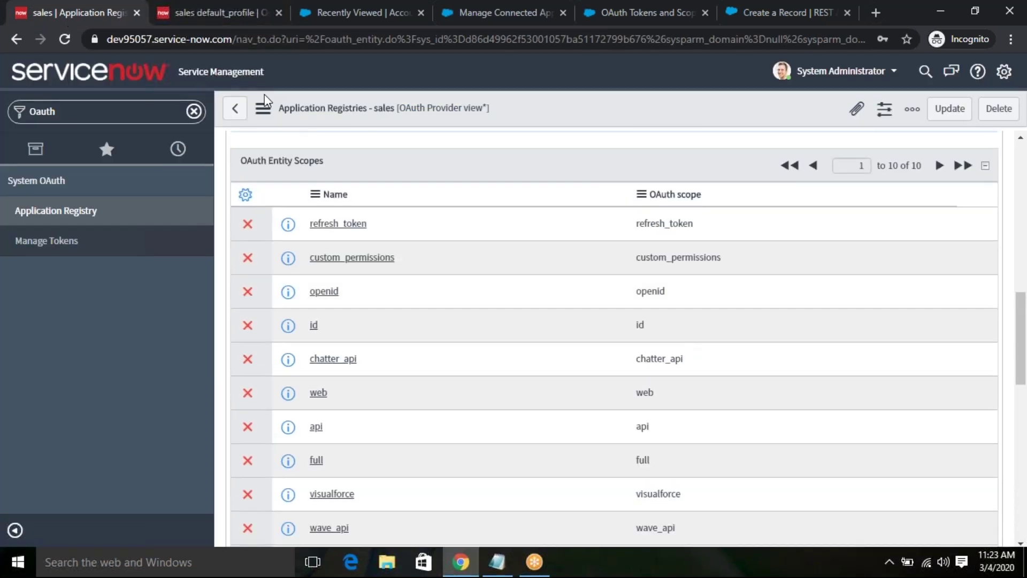
pyautogui.click(223, 12)
pyautogui.click(200, 345)
# - Start a second scope row and pick the sales refresh_token scope
pyautogui.click(201, 342)
pyautogui.click(263, 348)
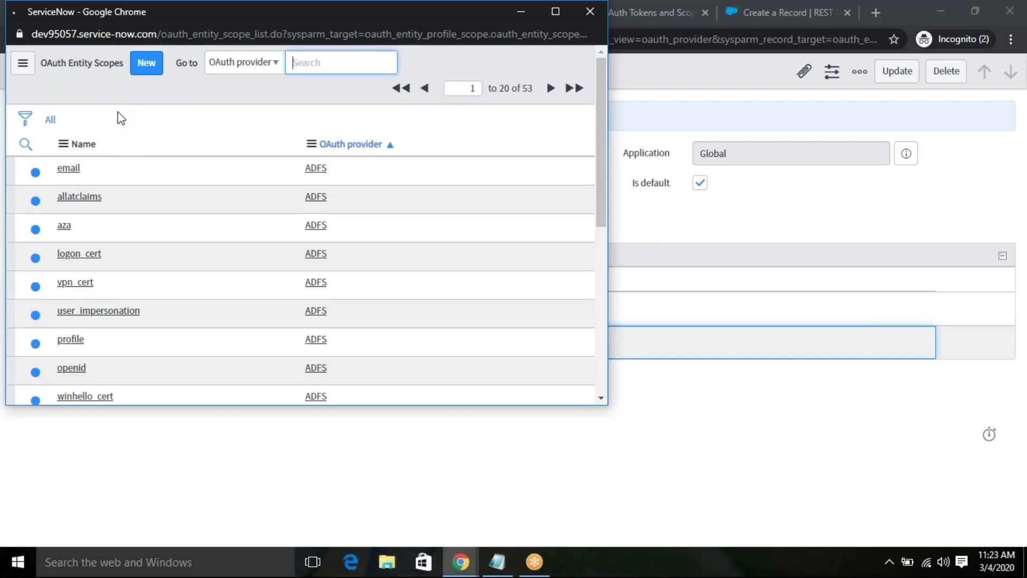
pyautogui.click(112, 173)
pyautogui.write('ref')
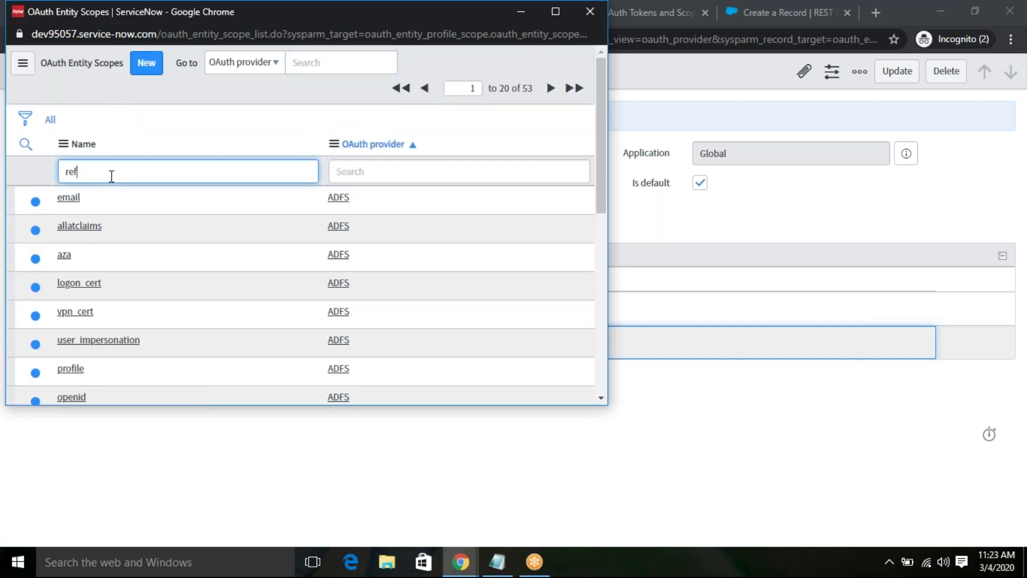
pyautogui.press('Return')
pyautogui.click(102, 200)
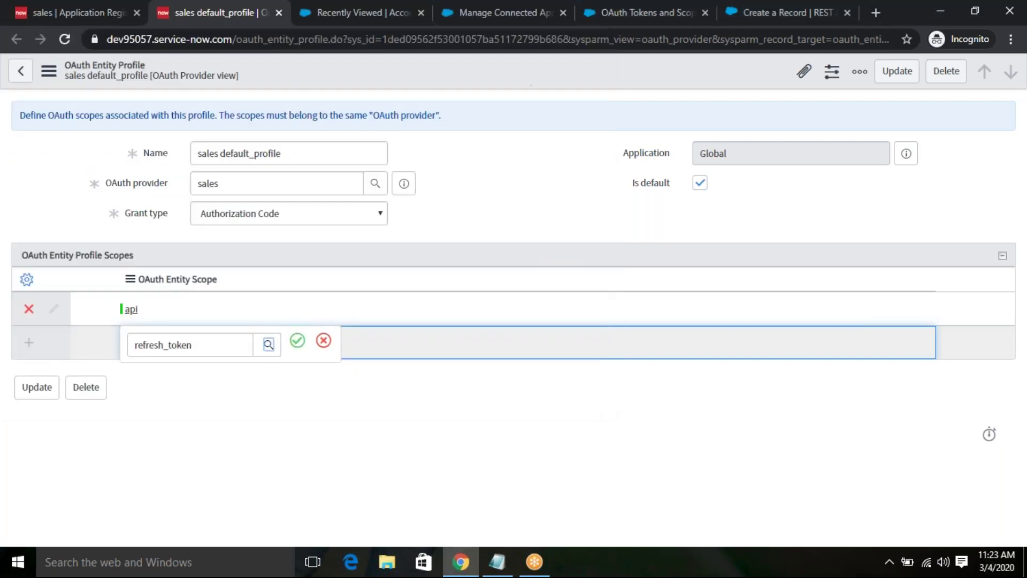
# - Save the refresh_token row and add the sales custom_permissions scope
pyautogui.click(297, 340)
pyautogui.click(87, 12)
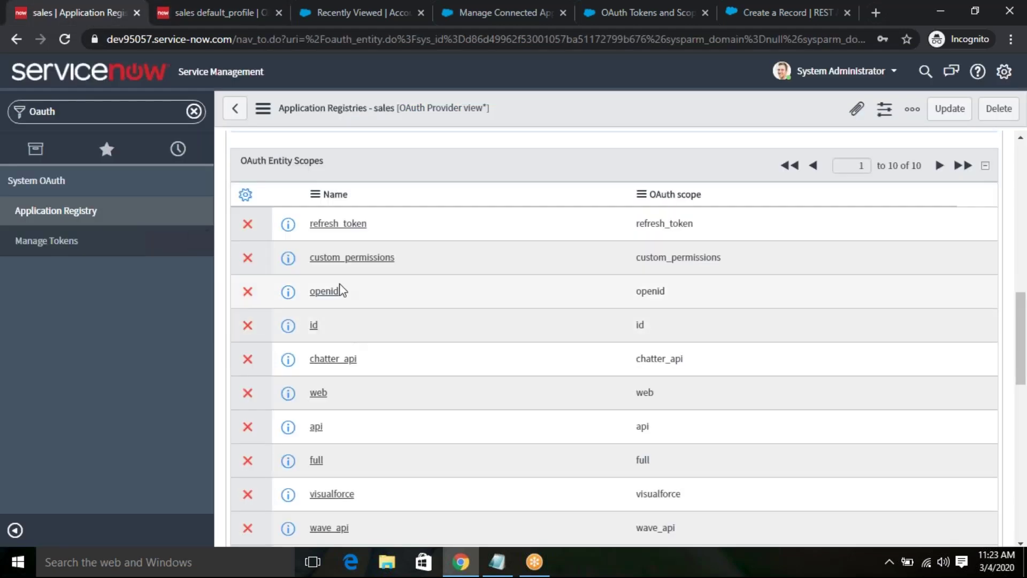
pyautogui.moveTo(394, 258); pyautogui.dragTo(308, 258)
pyautogui.hotkey('ctrl', 'c')
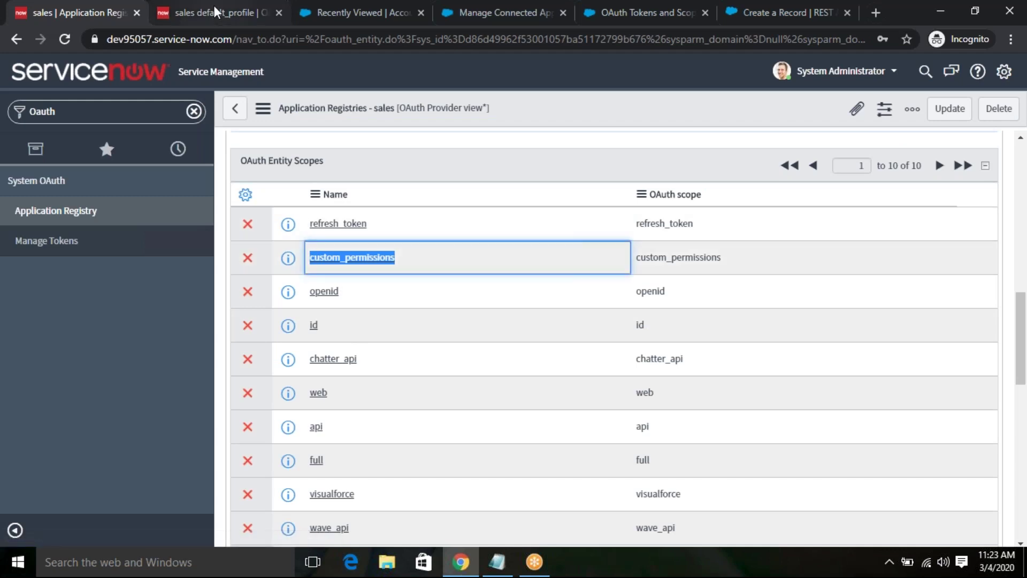
pyautogui.click(214, 10)
pyautogui.click(172, 375)
pyautogui.hotkey('ctrl', 'v')
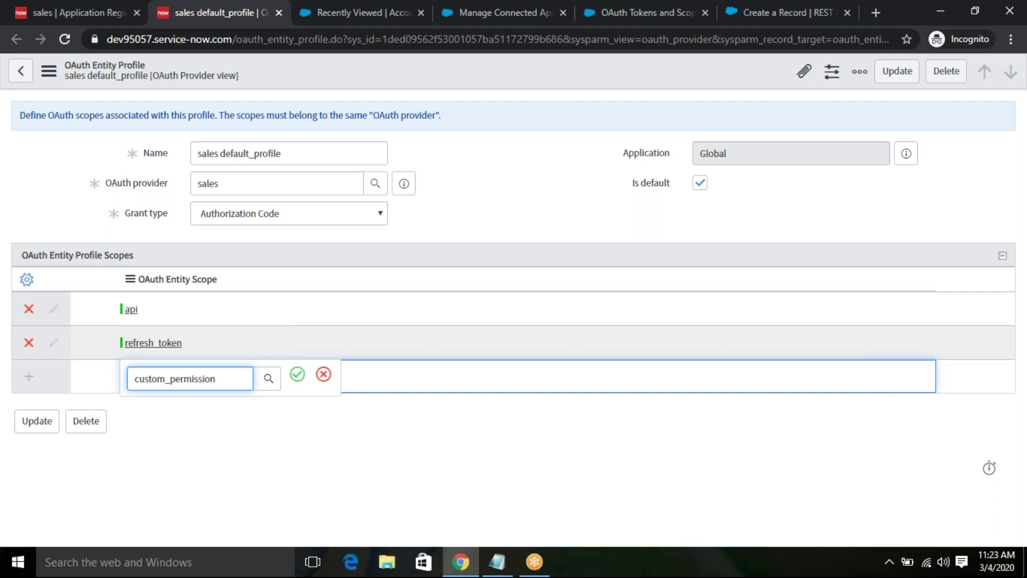
pyautogui.click(268, 379)
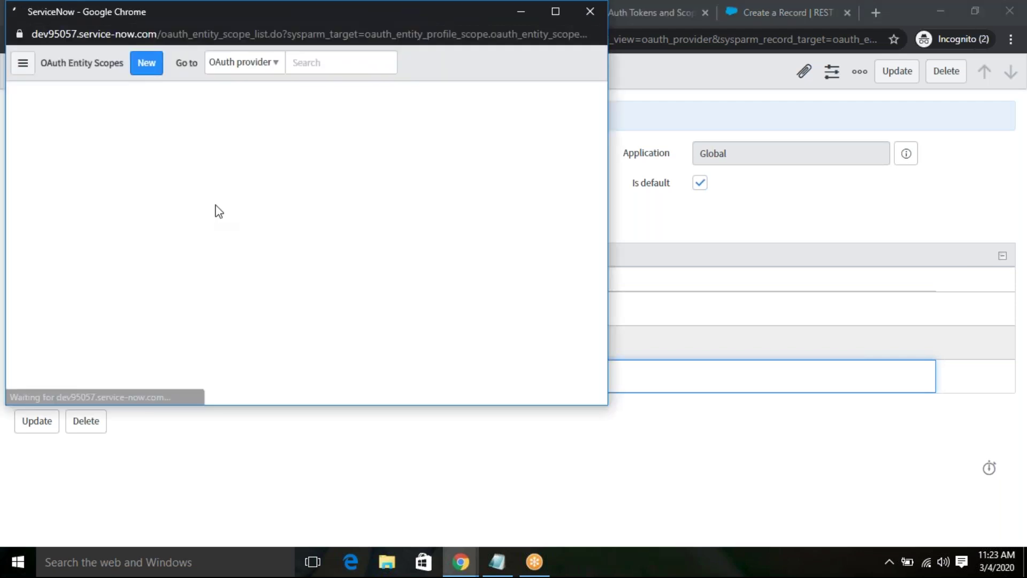
pyautogui.click(98, 170)
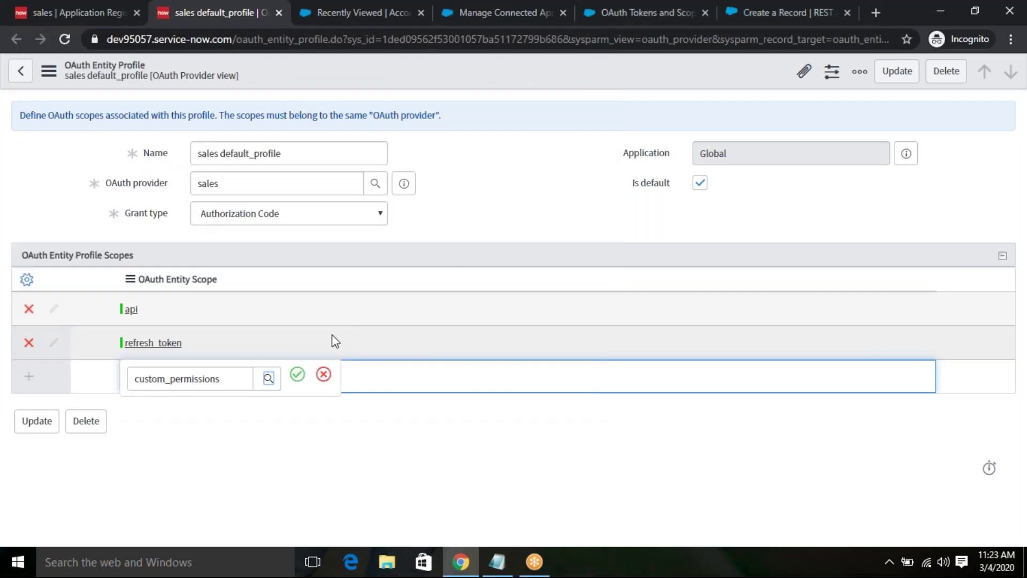
pyautogui.click(297, 374)
# - Add the sales openid scope as another profile scope row
pyautogui.click(85, 22)
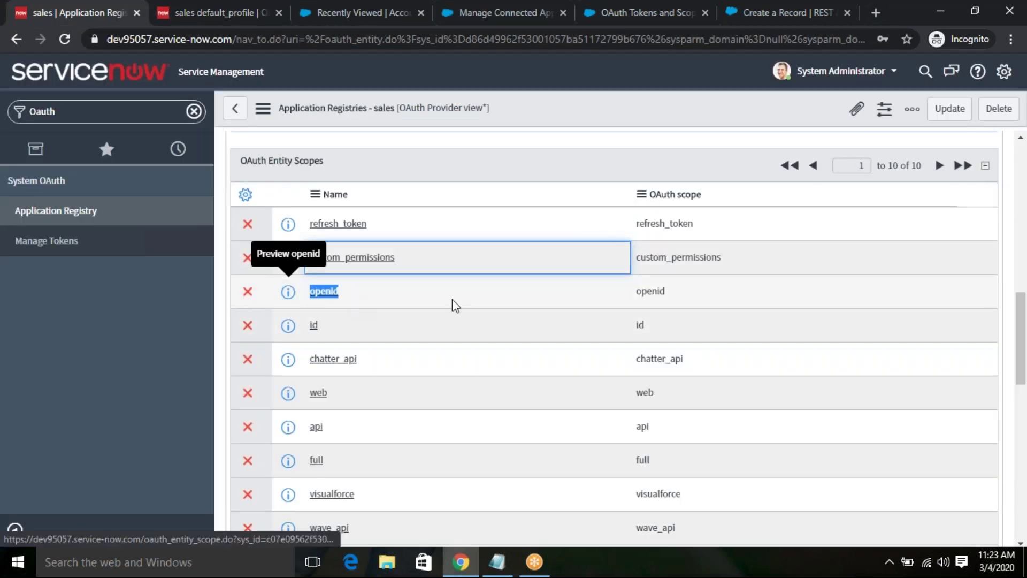
pyautogui.click(245, 14)
pyautogui.click(254, 414)
pyautogui.write('openid')
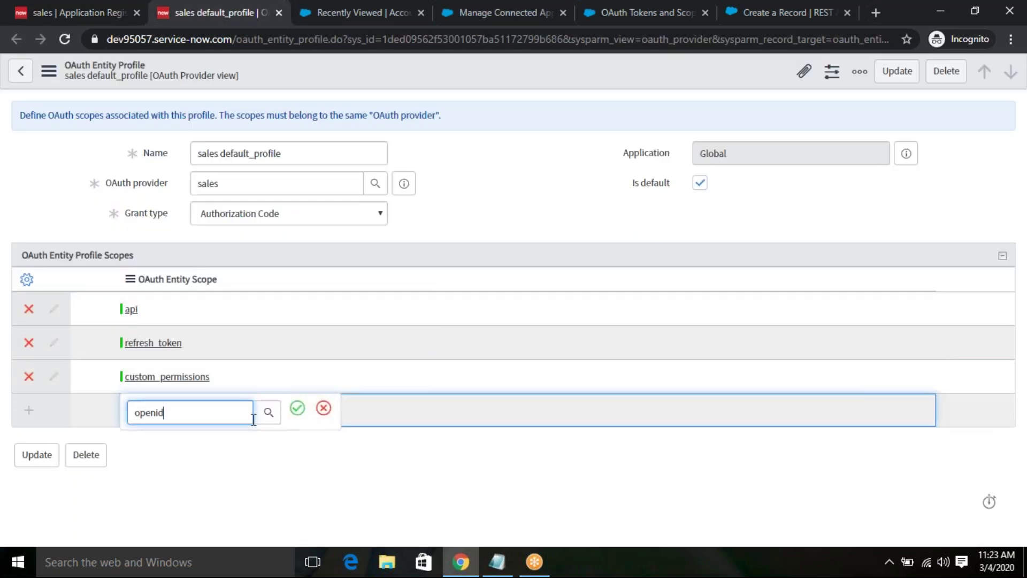
pyautogui.click(268, 412)
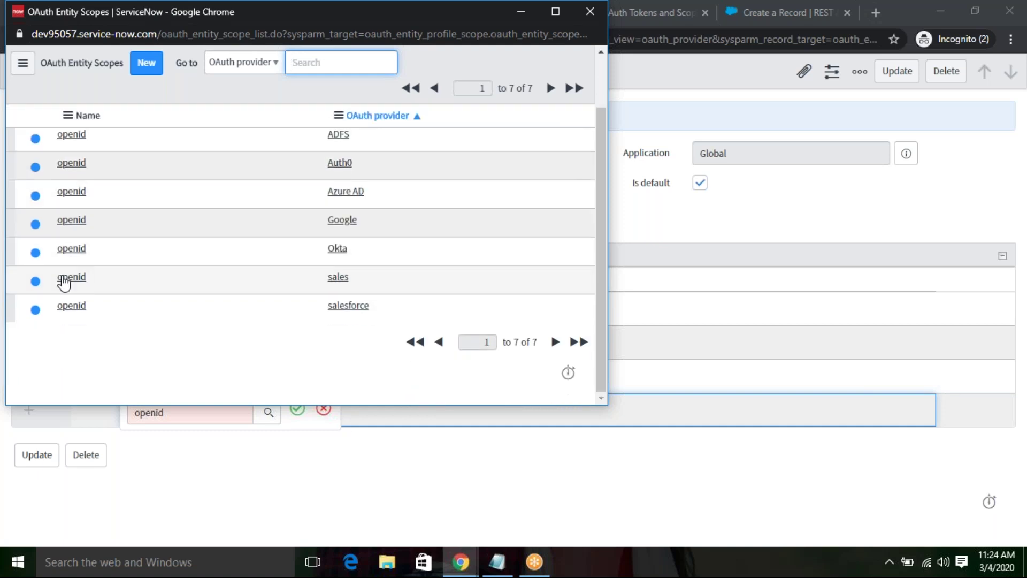
pyautogui.click(65, 277)
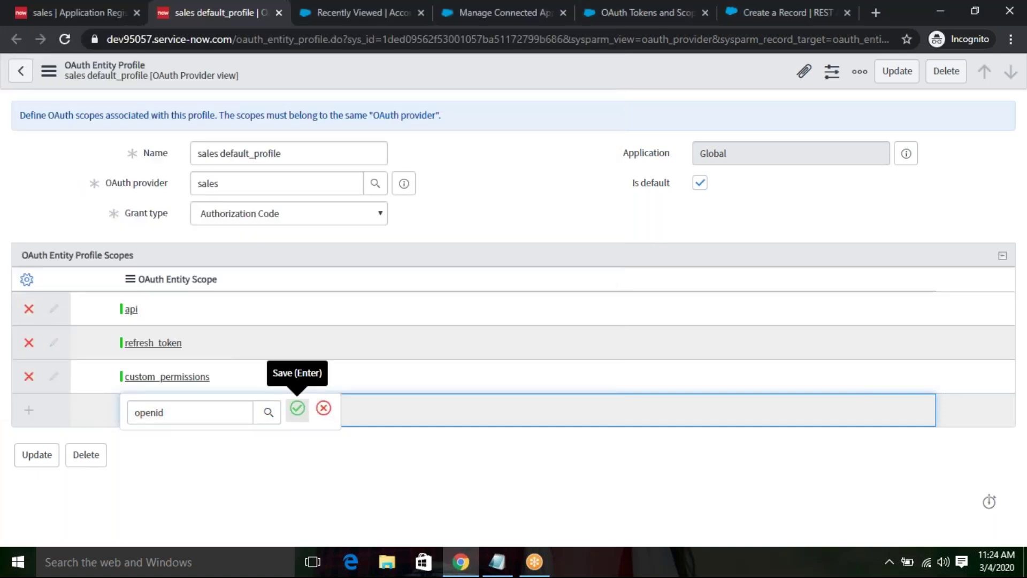
pyautogui.click(297, 408)
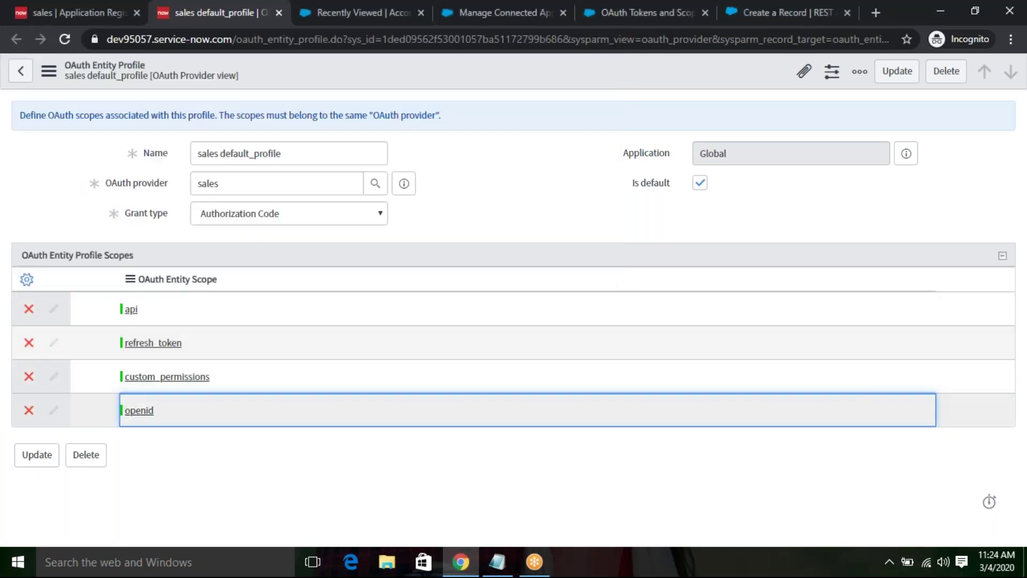
# - Add the sales id scope as a new profile scope row
pyautogui.click(66, 18)
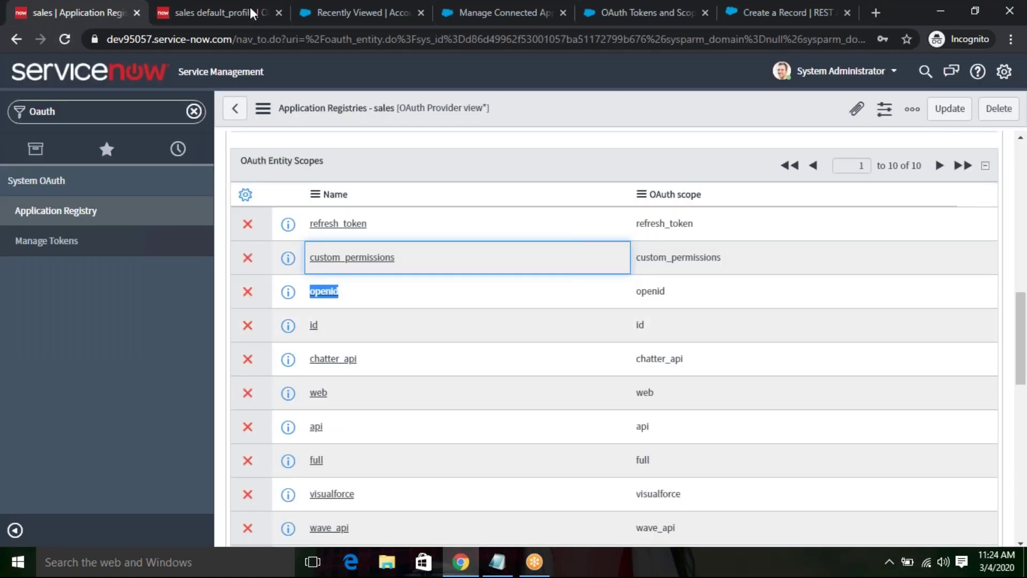
pyautogui.click(232, 14)
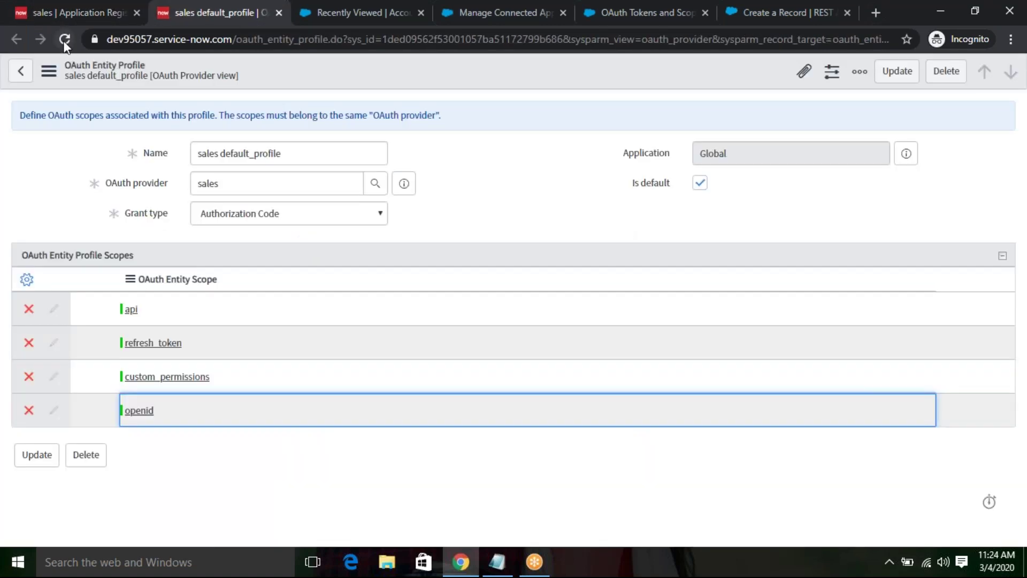
pyautogui.click(64, 17)
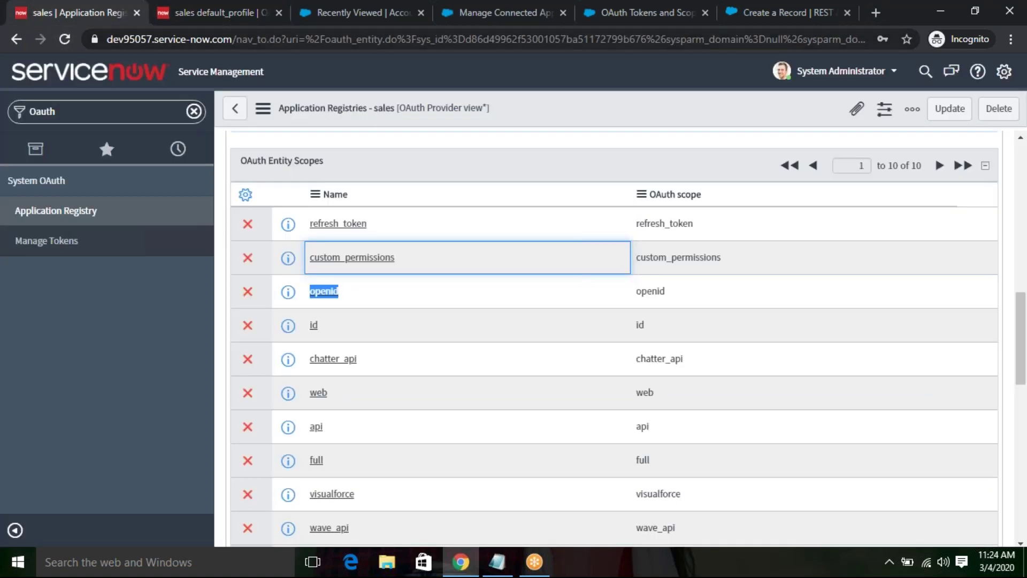
pyautogui.click(222, 23)
pyautogui.doubleClick(168, 443)
pyautogui.click(269, 445)
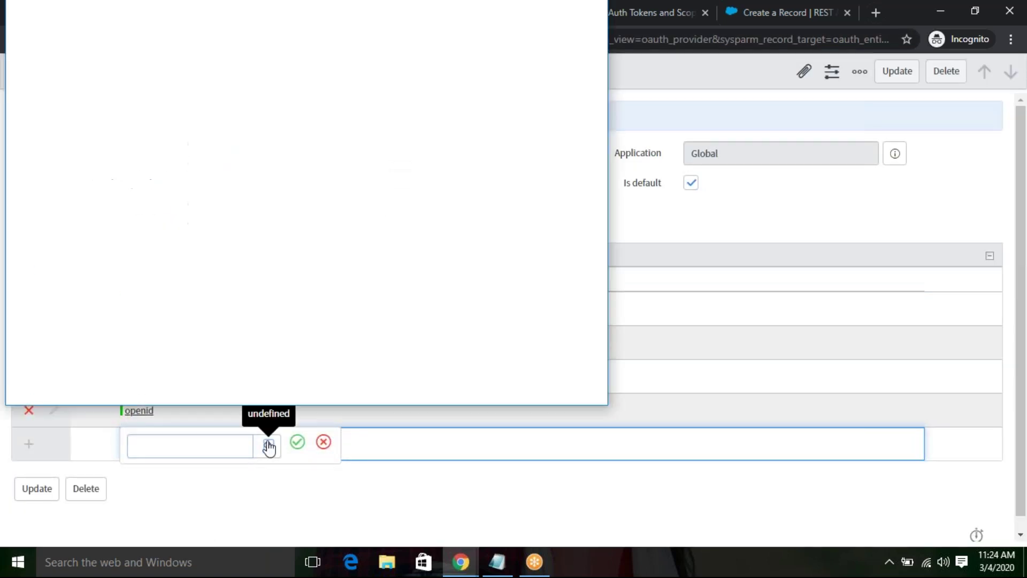
pyautogui.click(104, 168)
pyautogui.write('id')
pyautogui.press('Return')
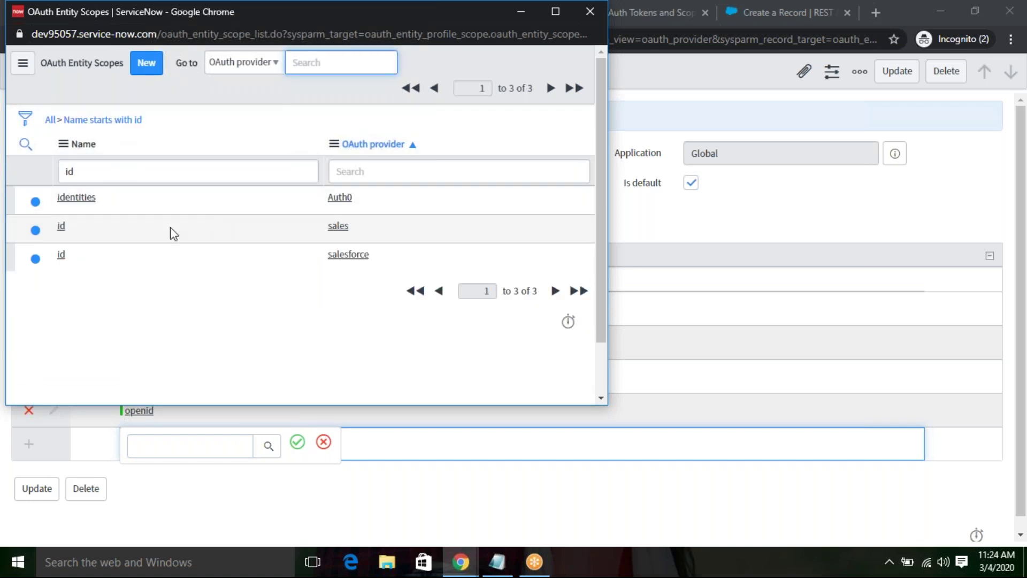
pyautogui.click(62, 227)
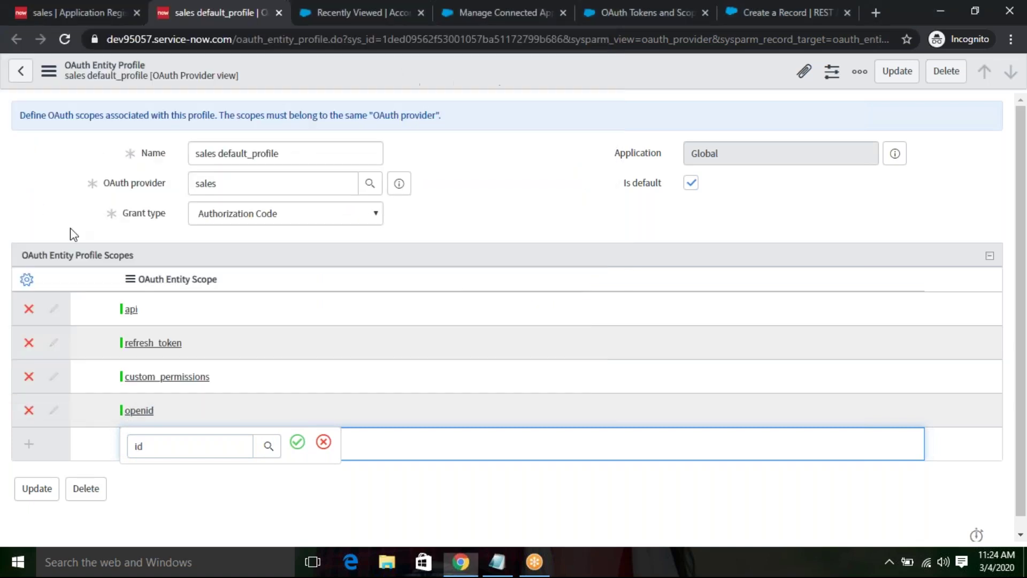
pyautogui.click(299, 443)
# - Add the sales chatter_api scope as a new profile scope row
pyautogui.click(98, 14)
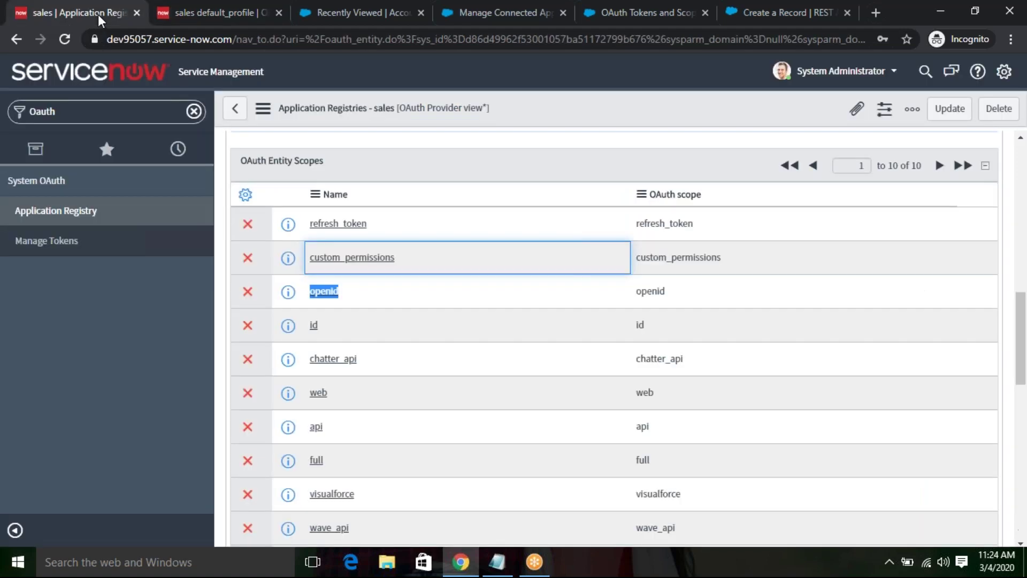
pyautogui.doubleClick(328, 356)
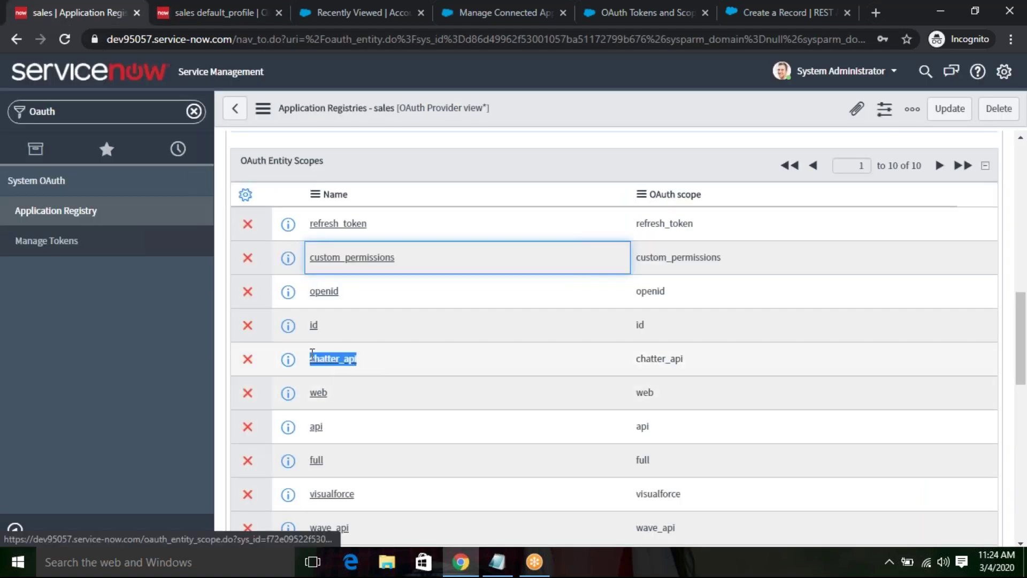
pyautogui.click(200, 15)
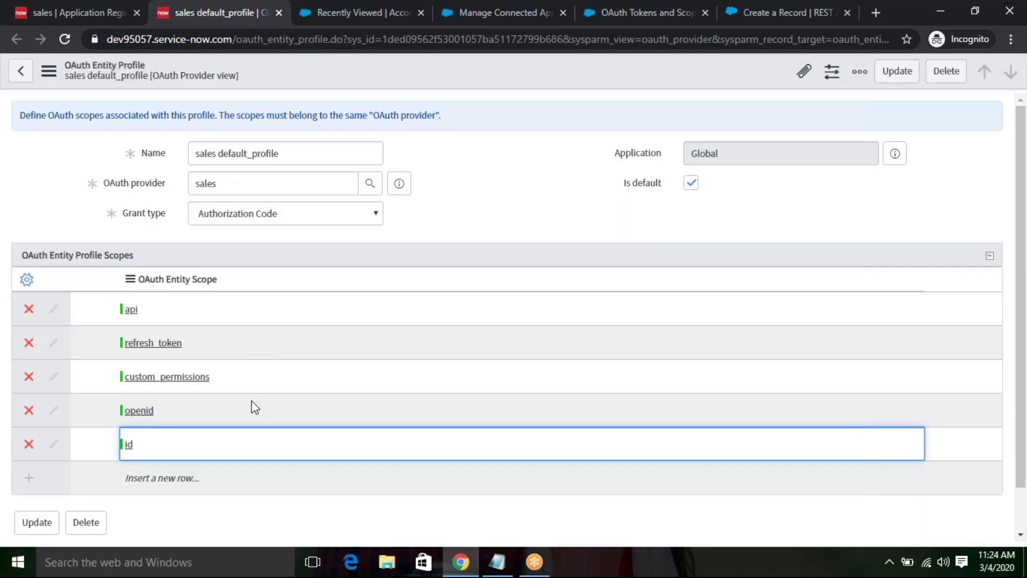
pyautogui.click(171, 475)
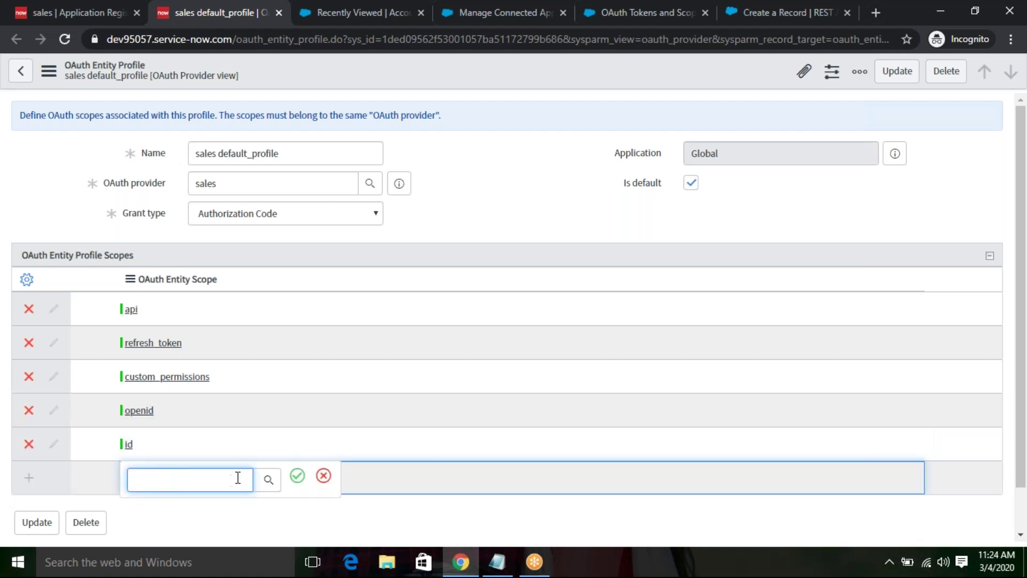
pyautogui.click(267, 481)
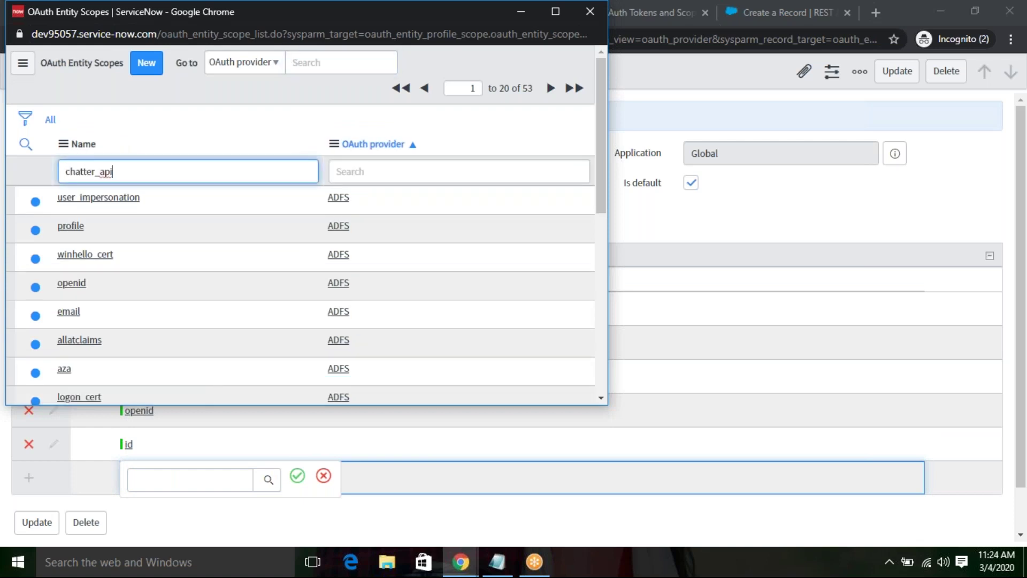
pyautogui.press('Return')
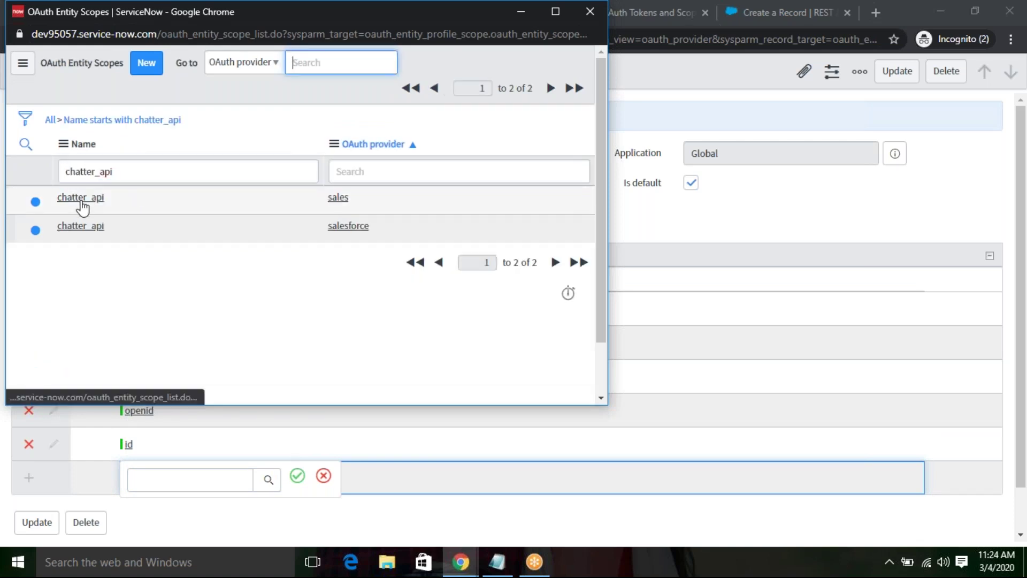
pyautogui.click(81, 198)
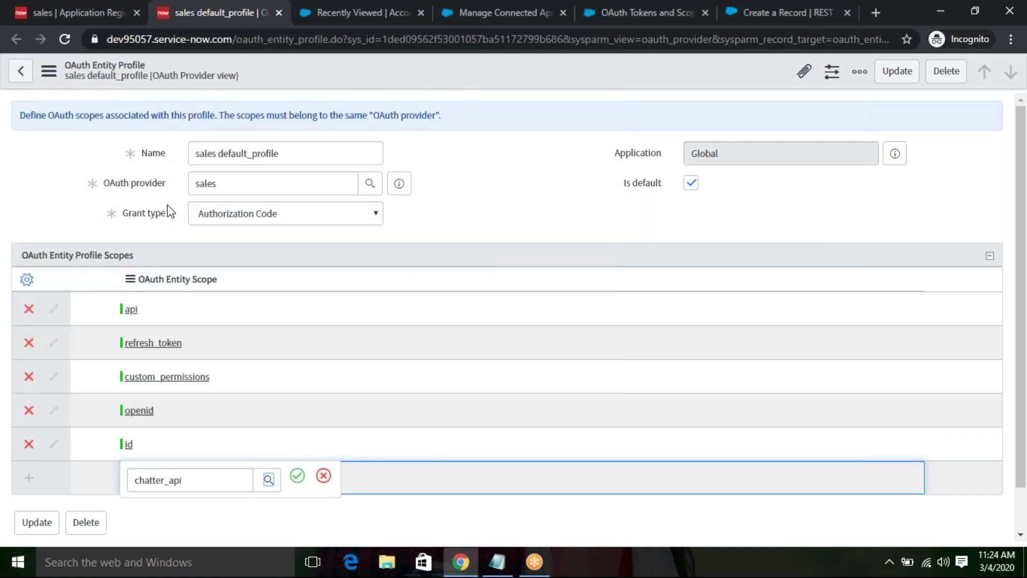
pyautogui.click(298, 474)
pyautogui.scroll(-1, 257, 471)
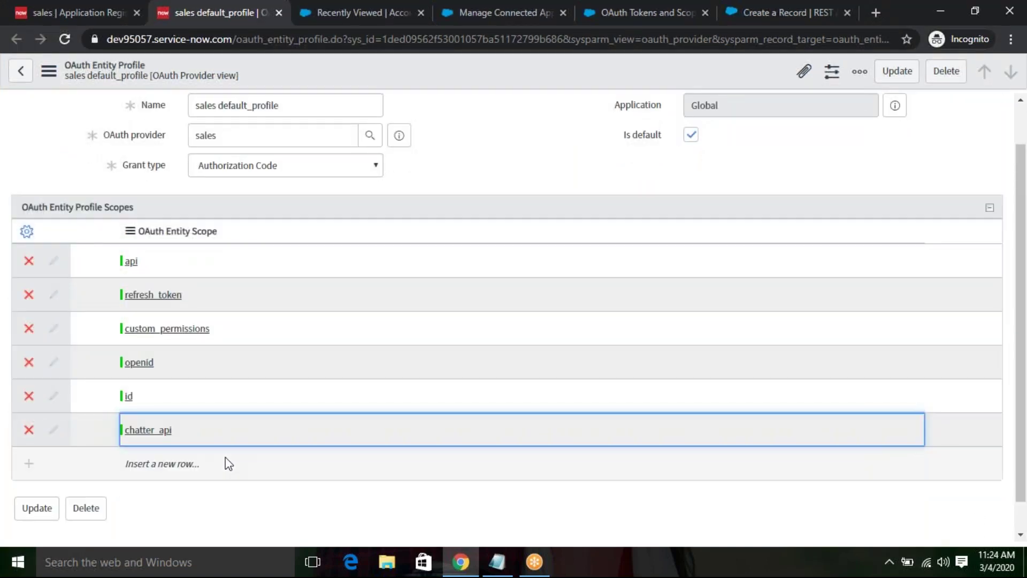
# - Add the sales web scope, clearing the mandatory-field warning along the way
pyautogui.click(179, 464)
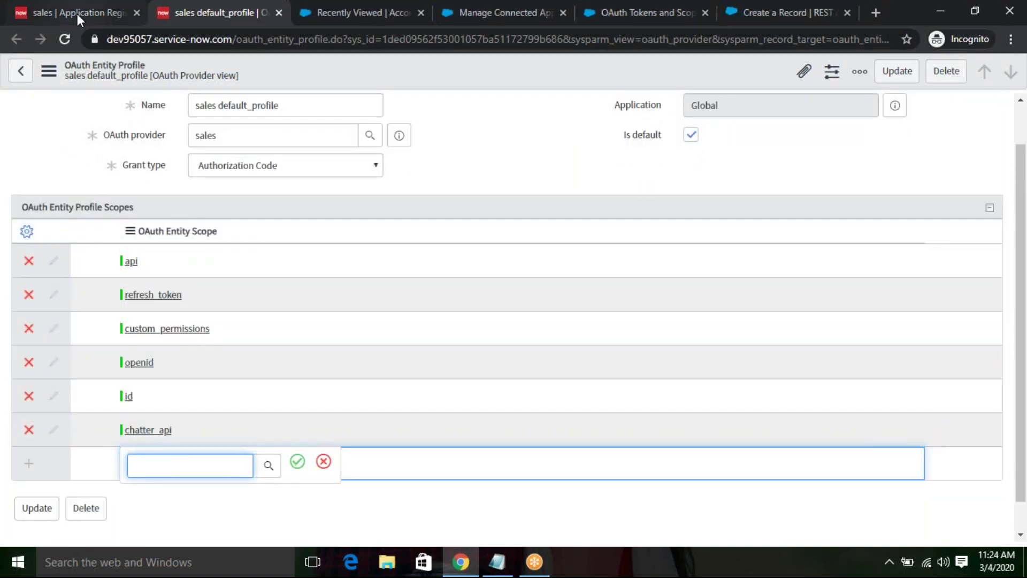
pyautogui.click(77, 14)
pyautogui.doubleClick(324, 395)
pyautogui.hotkey('ctrl', 'c')
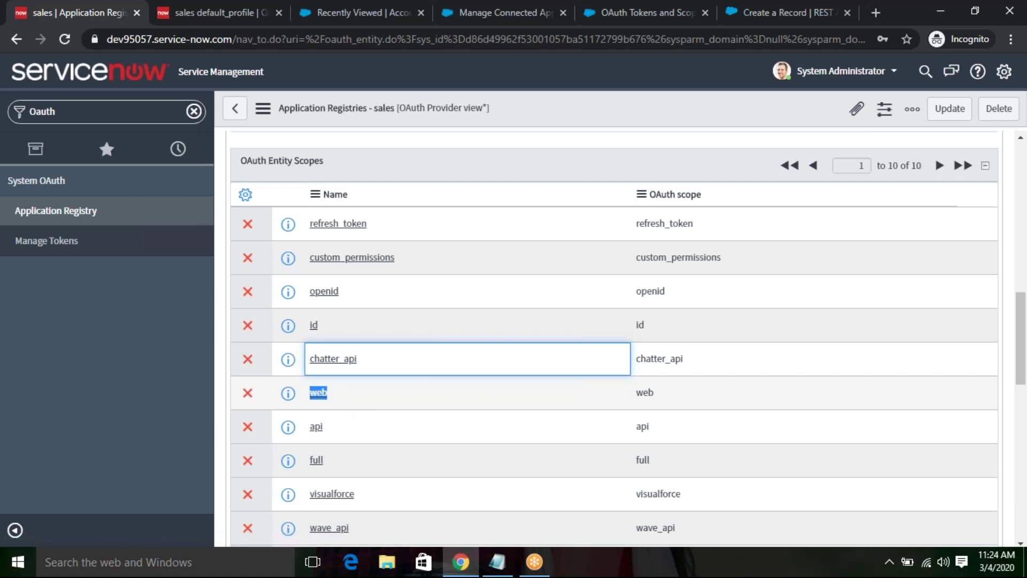
pyautogui.click(218, 13)
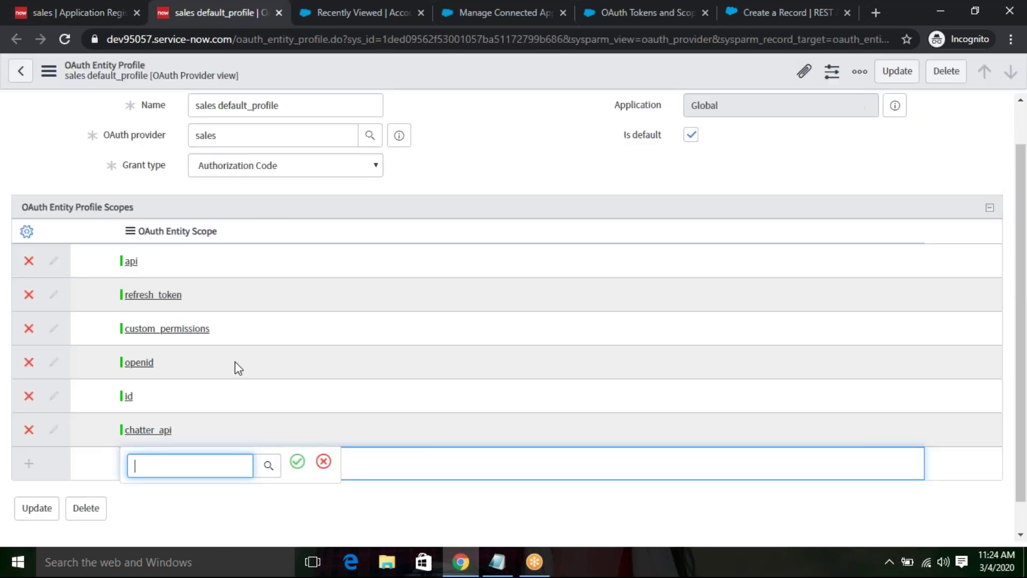
pyautogui.hotkey('ctrl', 'v')
pyautogui.click(294, 470)
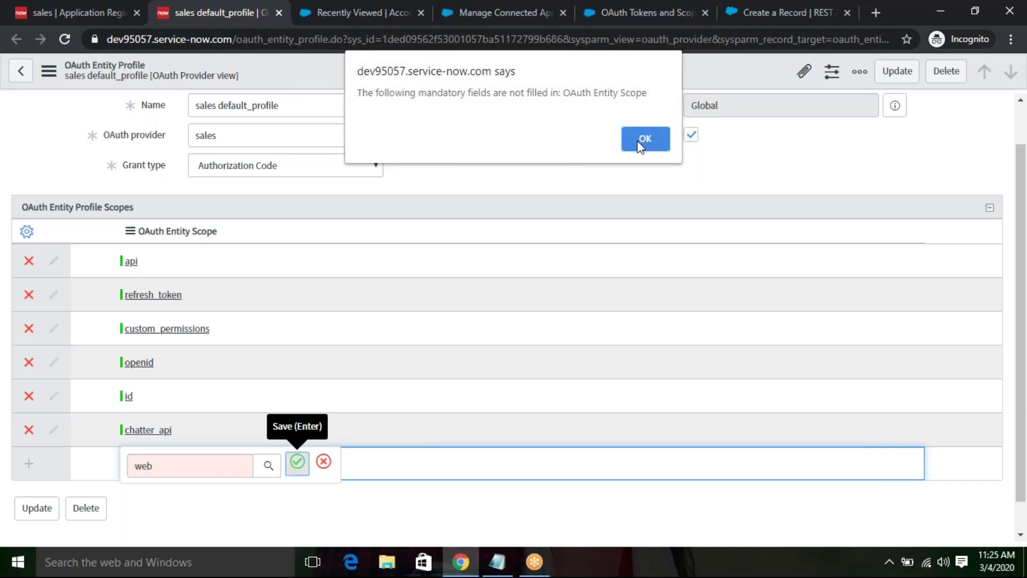
pyautogui.click(645, 139)
pyautogui.click(270, 467)
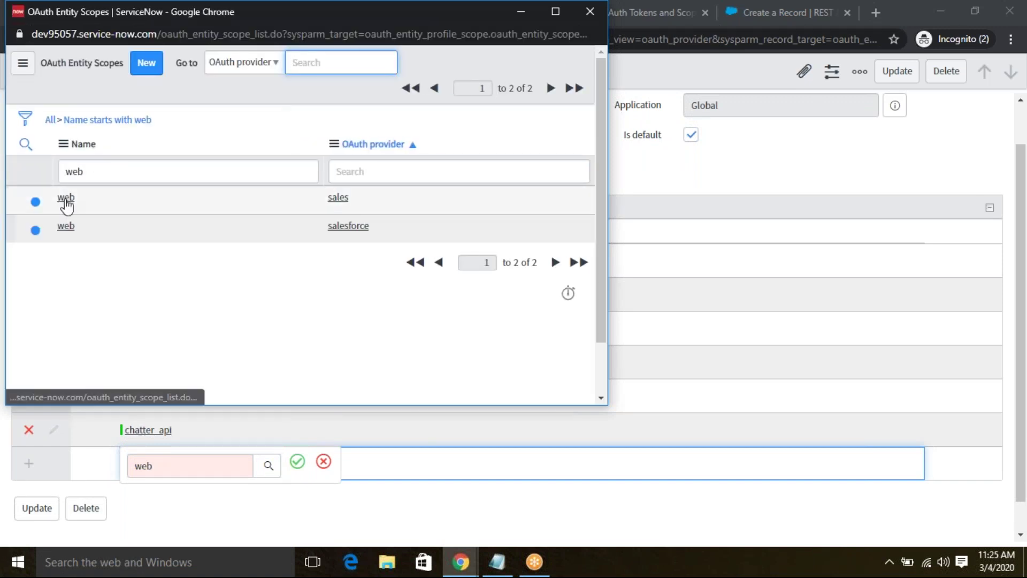
pyautogui.click(65, 197)
pyautogui.click(296, 461)
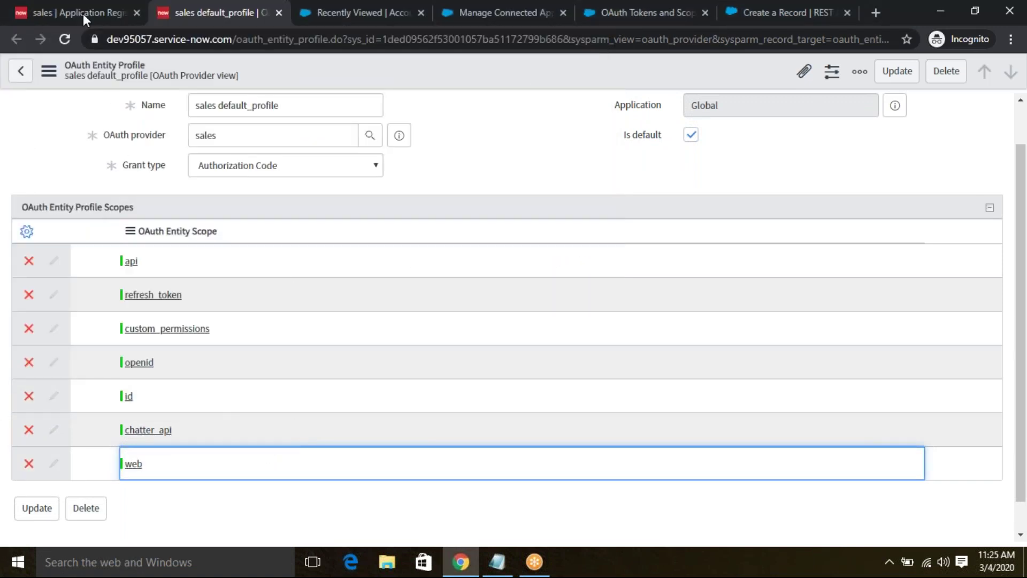
# - Add the sales full scope as a new profile scope row
pyautogui.click(83, 14)
pyautogui.scroll(-3, 309, 412)
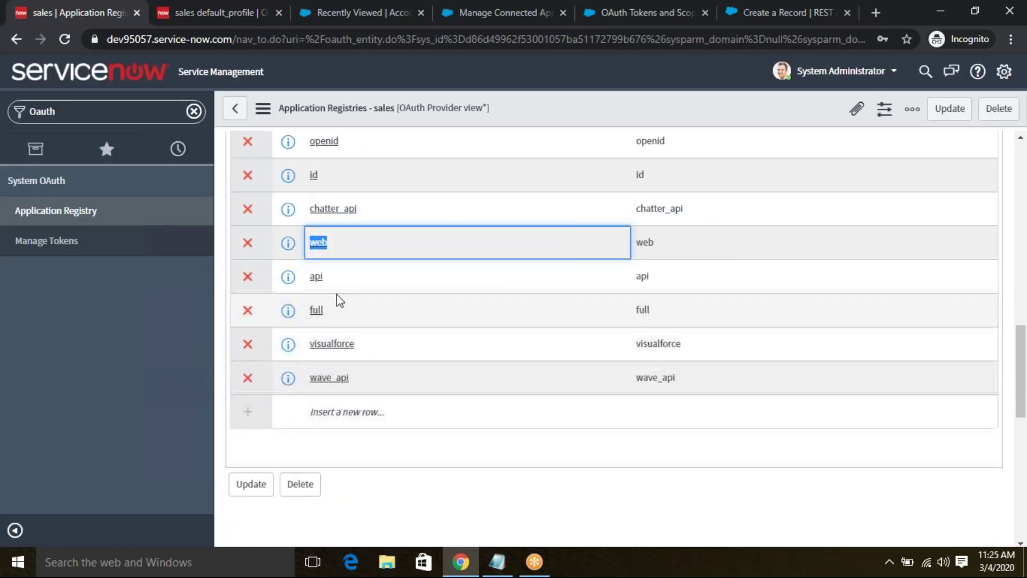
pyautogui.click(228, 15)
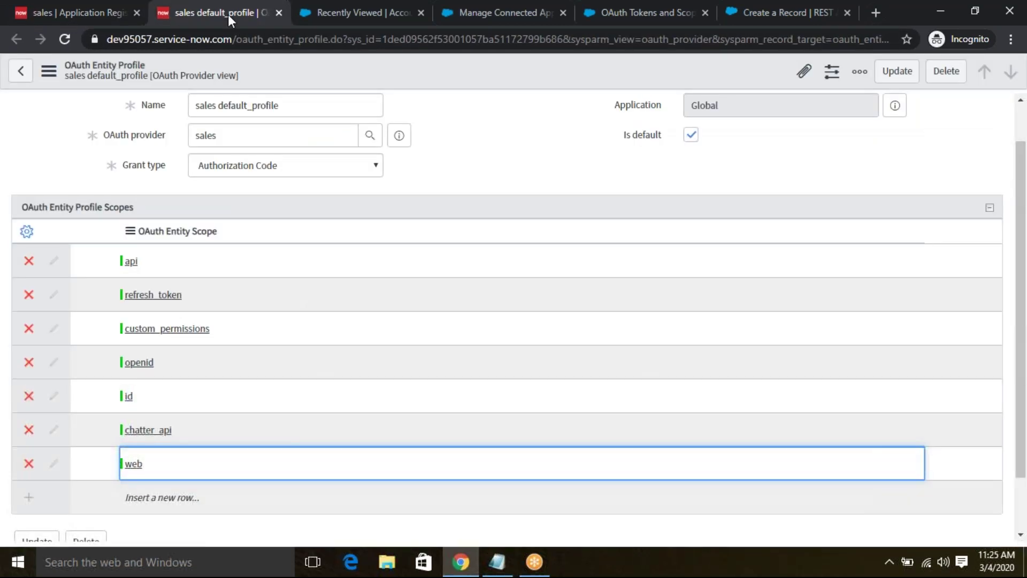
pyautogui.click(84, 11)
pyautogui.moveTo(329, 310); pyautogui.dragTo(292, 313)
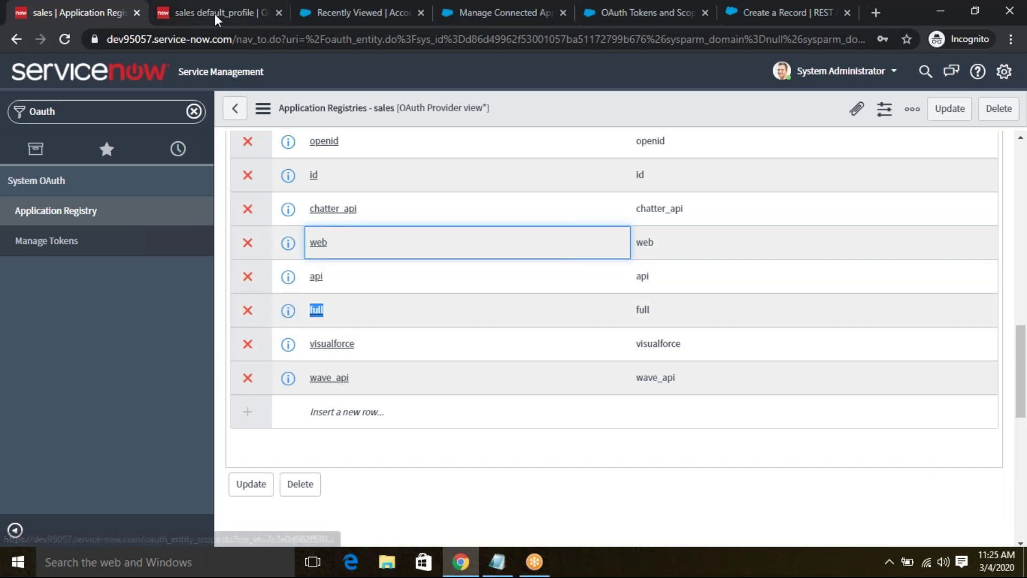
pyautogui.click(214, 14)
pyautogui.doubleClick(183, 503)
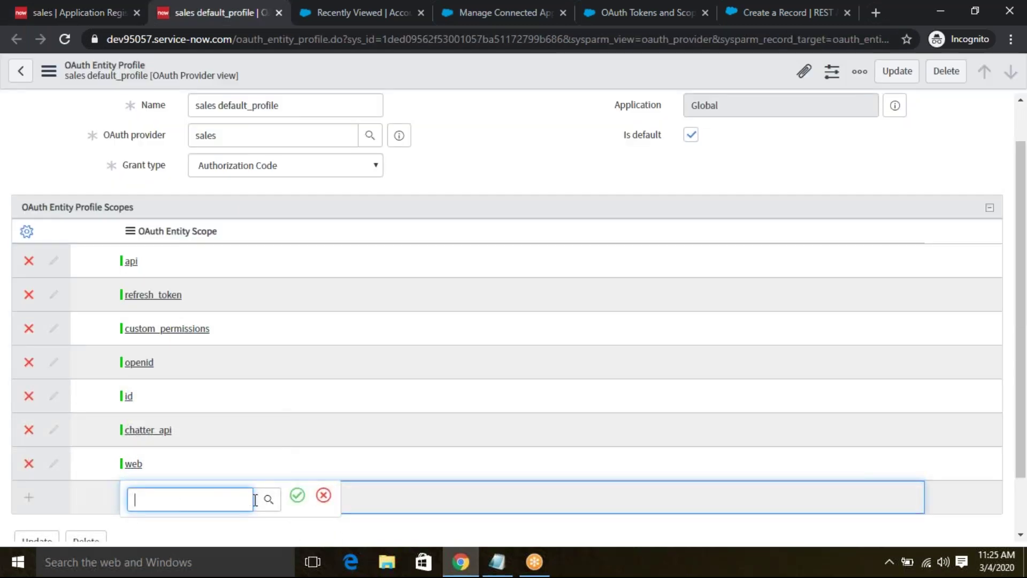
pyautogui.click(268, 500)
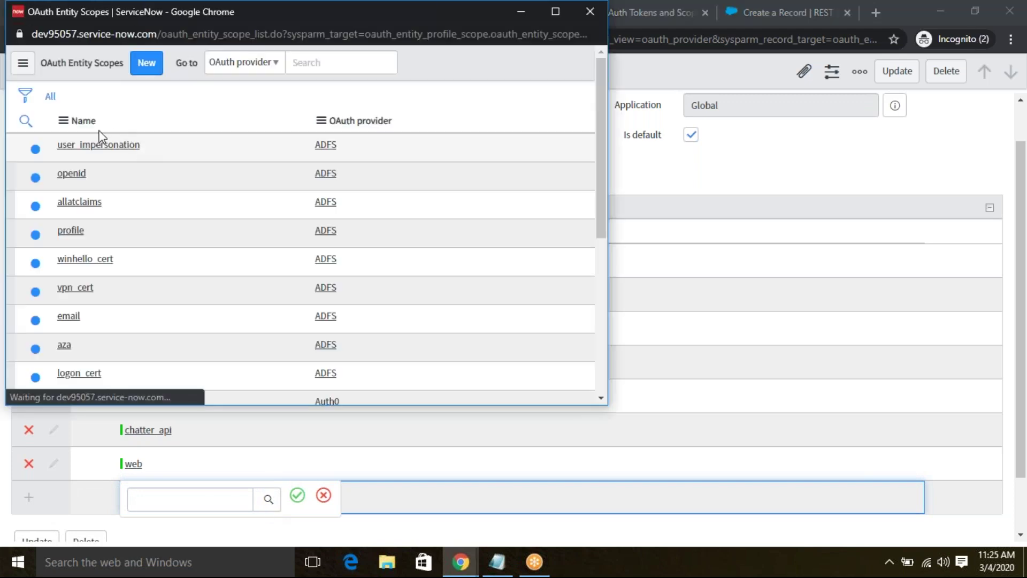
pyautogui.write('full')
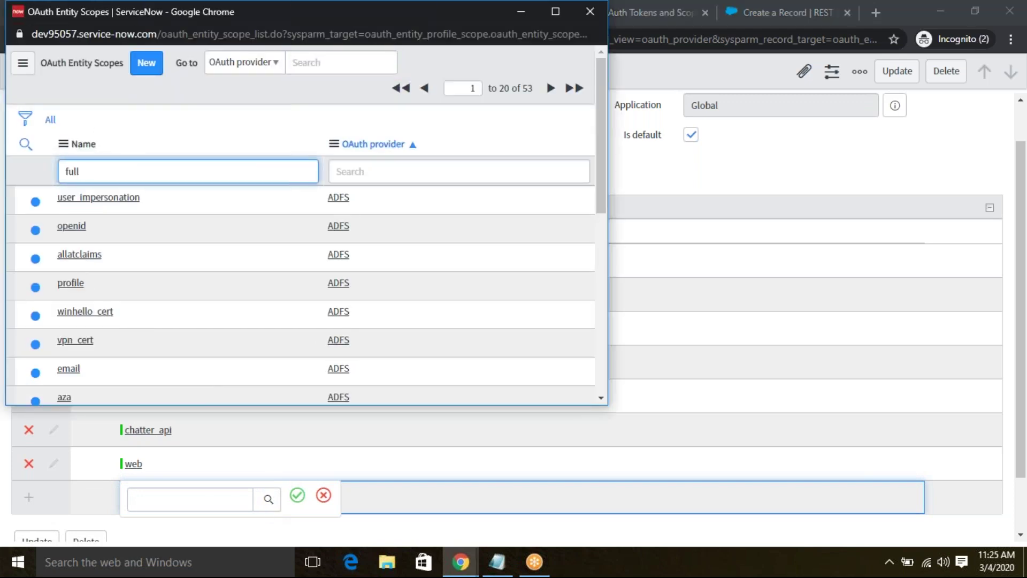
pyautogui.press('Return')
pyautogui.click(63, 199)
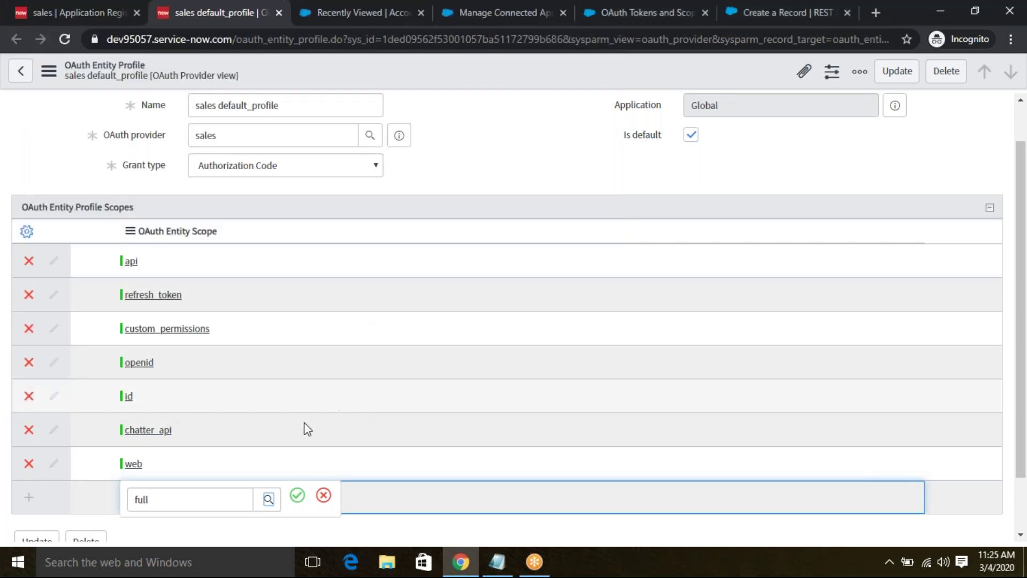
pyautogui.click(298, 495)
# - Add the sales visualforce scope as a new profile scope row
pyautogui.click(95, 16)
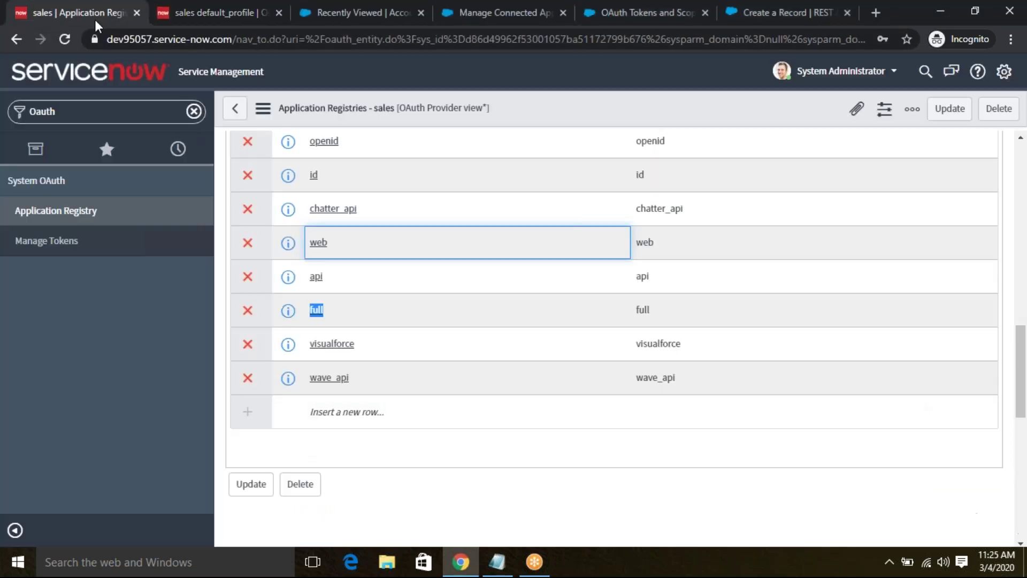
pyautogui.moveTo(356, 345); pyautogui.dragTo(311, 345)
pyautogui.click(210, 15)
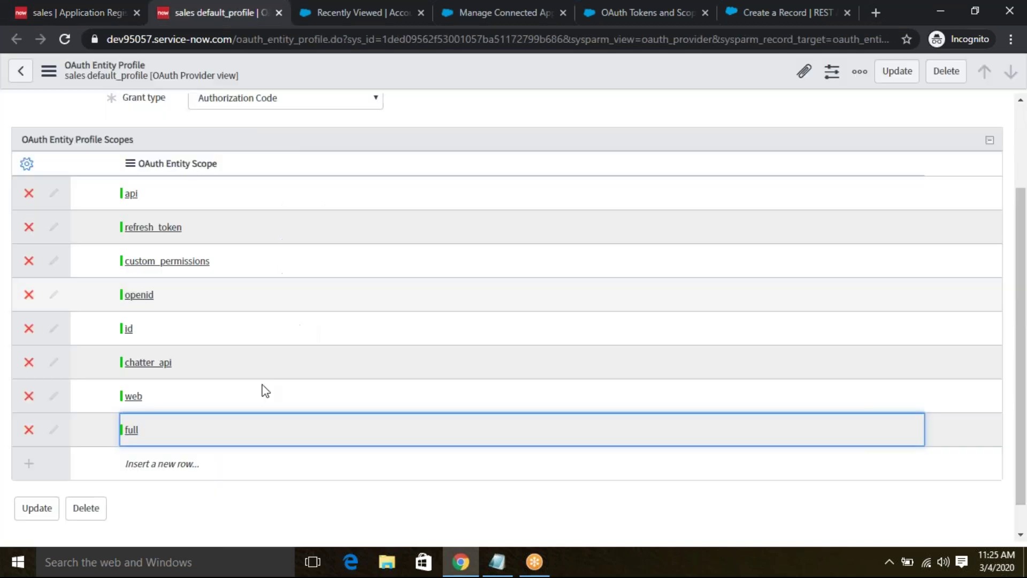
pyautogui.doubleClick(188, 462)
pyautogui.click(264, 467)
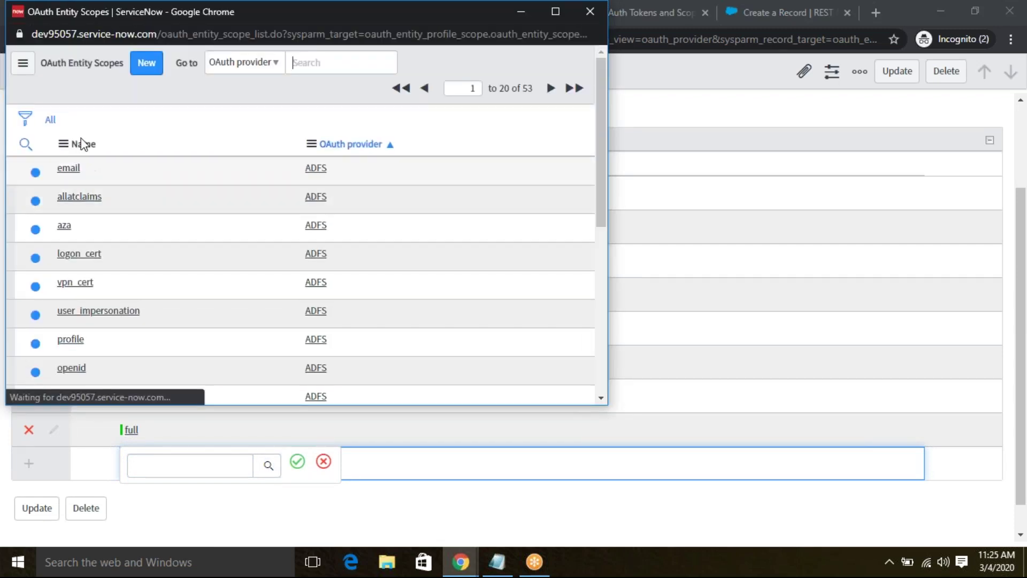
pyautogui.click(75, 171)
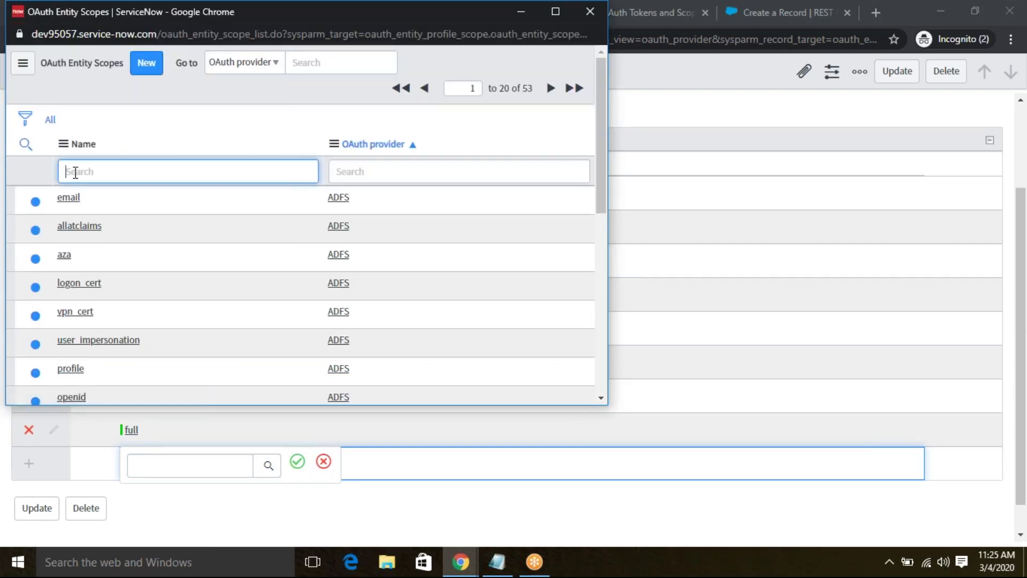
pyautogui.press('Return')
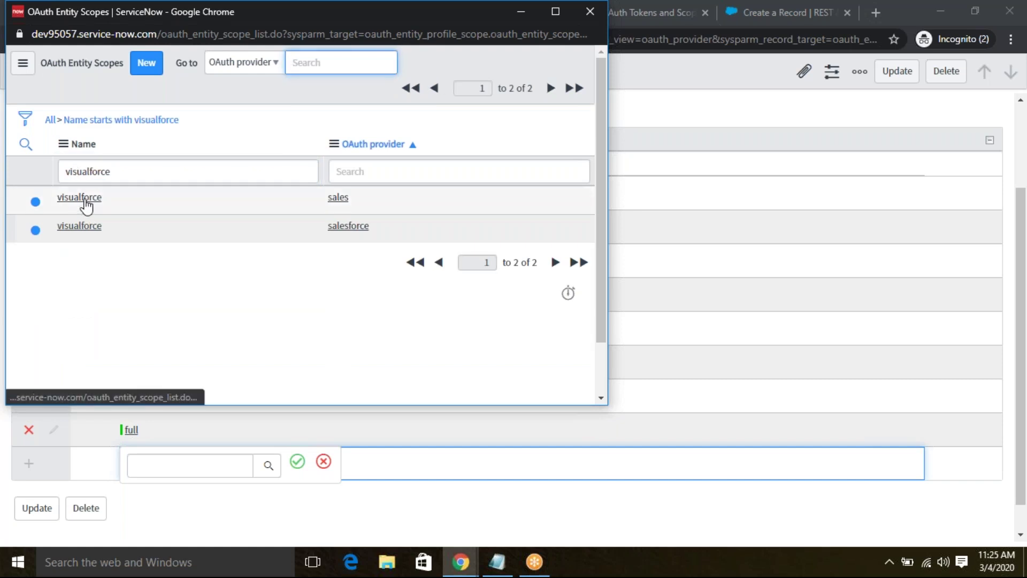
pyautogui.click(82, 200)
pyautogui.click(297, 461)
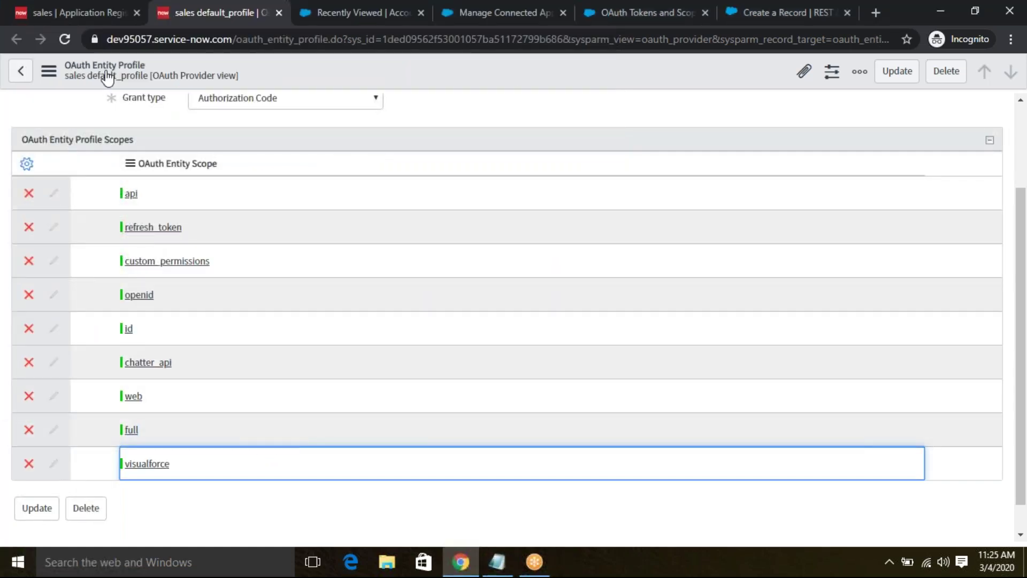
# - Add the sales wave_api scope, then save the default_profile
pyautogui.click(99, 20)
pyautogui.moveTo(356, 380); pyautogui.dragTo(306, 367)
pyautogui.hotkey('ctrl', 'Tab')
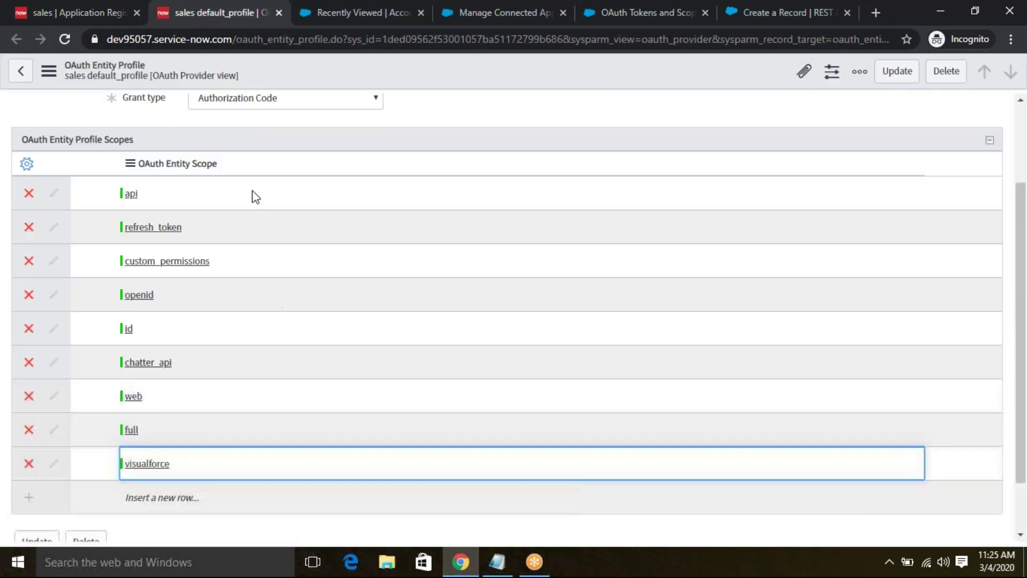
pyautogui.click(161, 497)
pyautogui.click(268, 499)
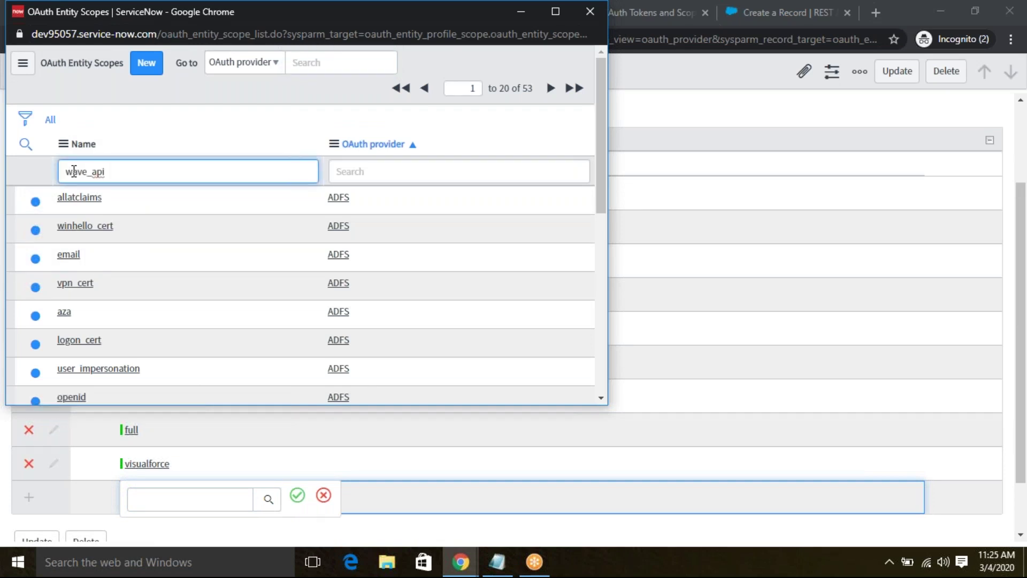
pyautogui.write('wave_api')
pyautogui.press('Return')
pyautogui.click(80, 200)
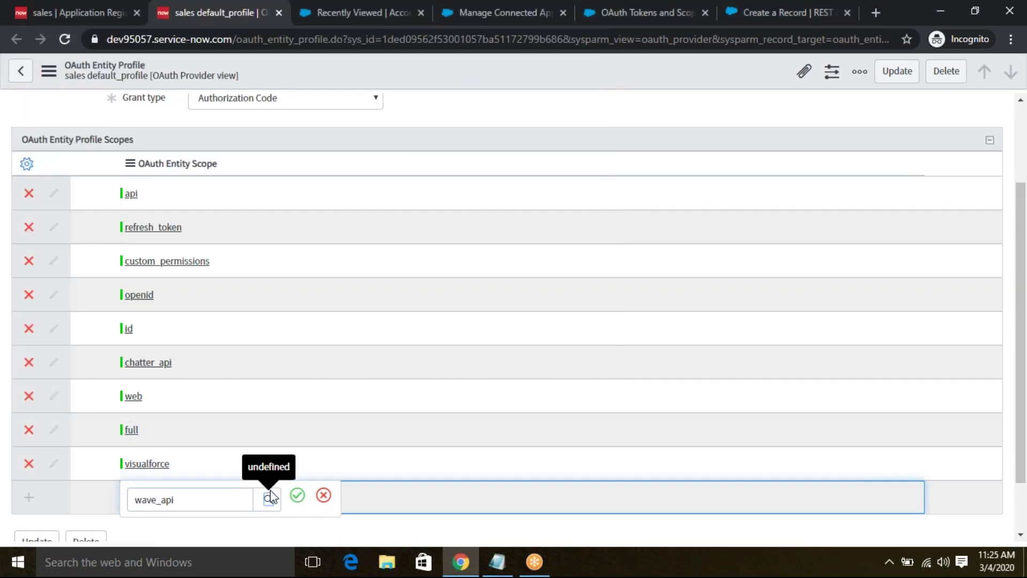
pyautogui.click(297, 496)
pyautogui.rightClick(400, 74)
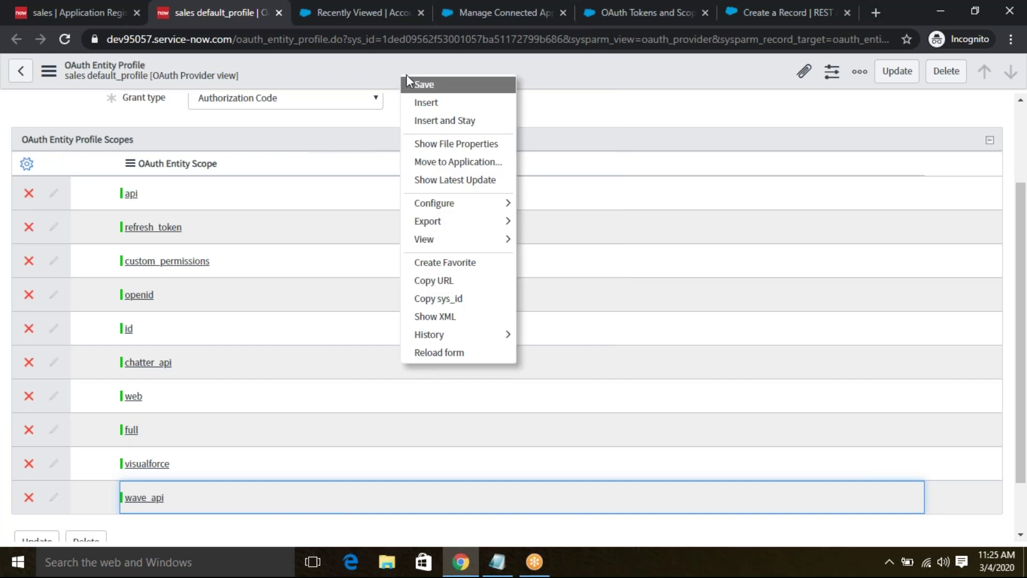
pyautogui.click(411, 83)
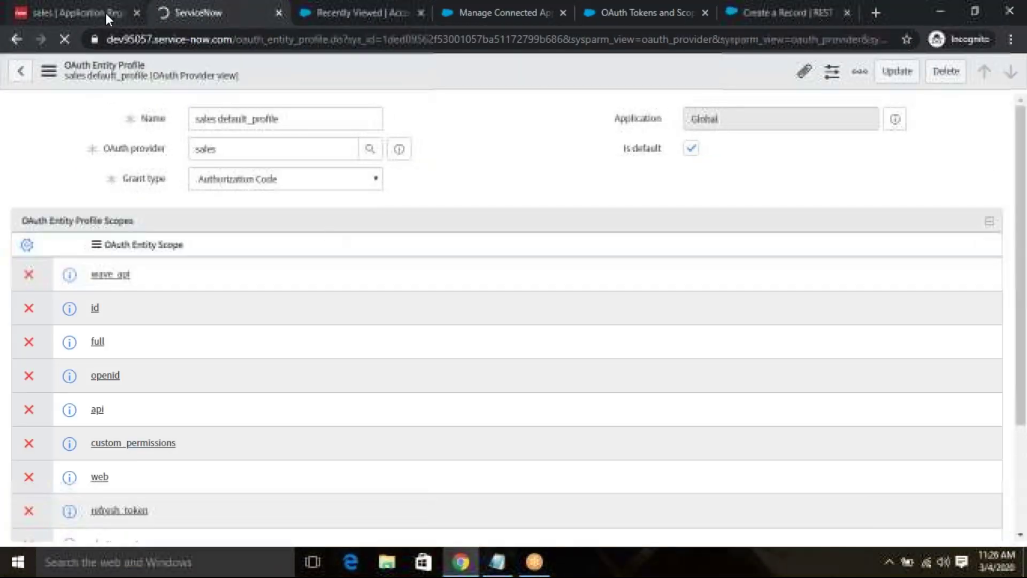
# - Save the sales application registry record and return to the registry list
pyautogui.click(105, 12)
pyautogui.scroll(10, 346, 255)
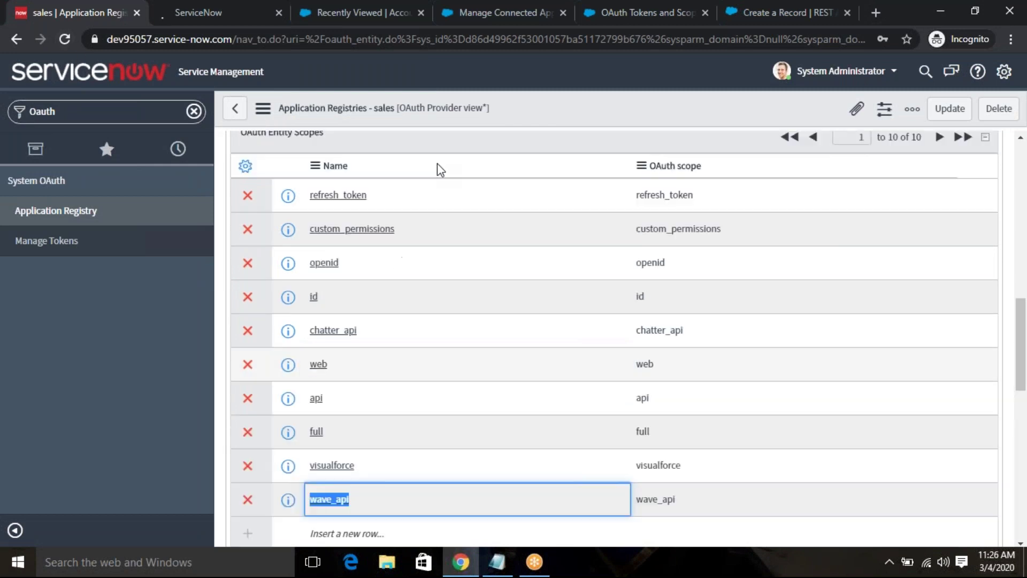
pyautogui.rightClick(548, 102)
pyautogui.click(561, 111)
pyautogui.click(102, 214)
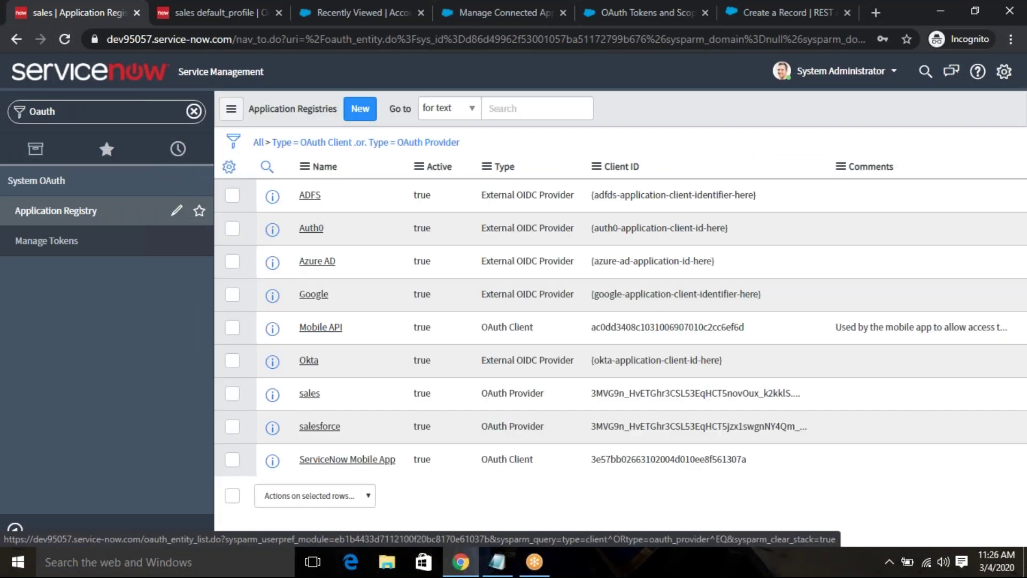
# - Reopen sales and its default_profile from OAuth Entity Profiles to confirm ten scopes
pyautogui.click(305, 395)
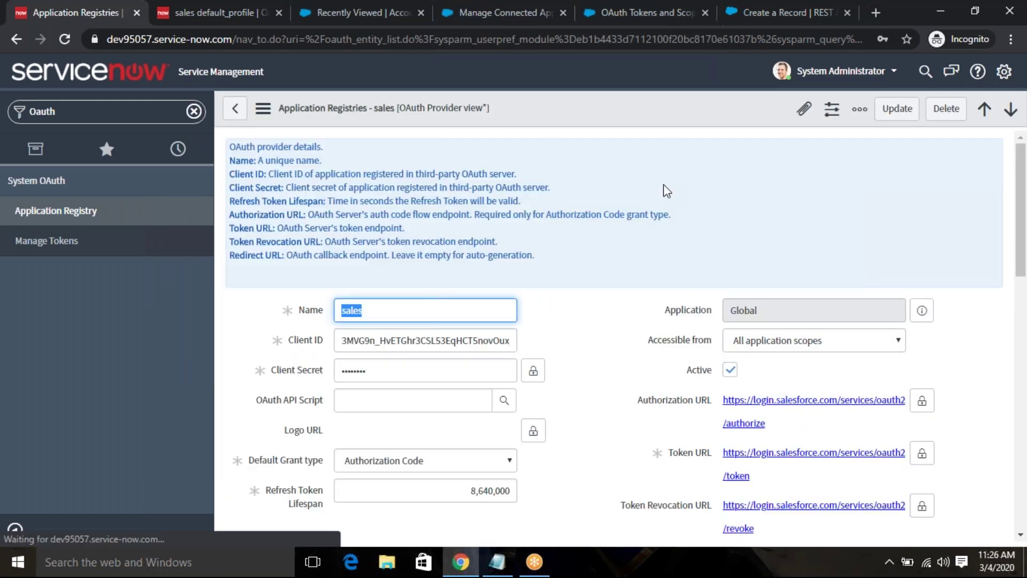
pyautogui.scroll(-7, 664, 187)
pyautogui.scroll(-3, 428, 270)
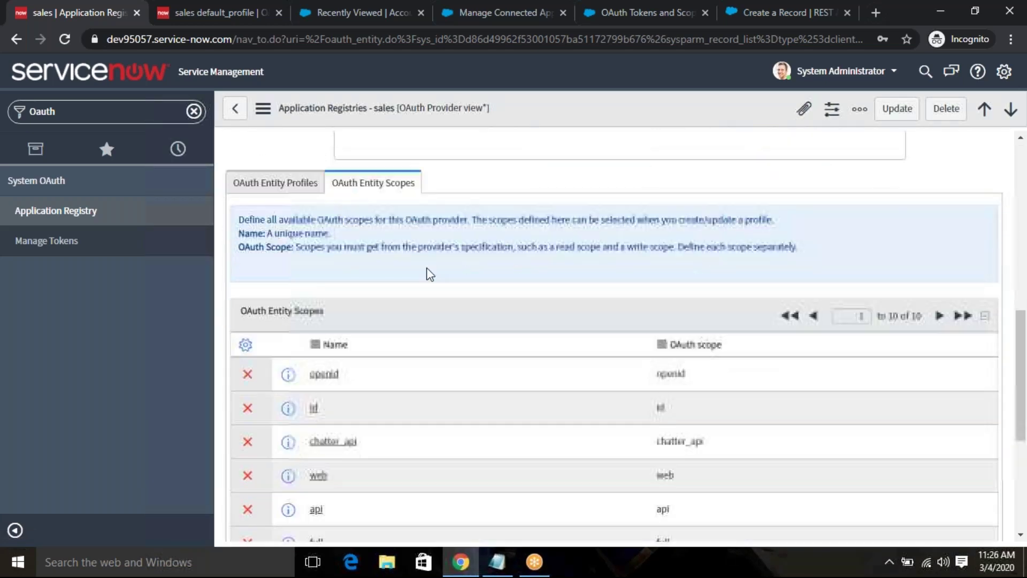
pyautogui.scroll(-5, 447, 372)
pyautogui.scroll(8, 445, 370)
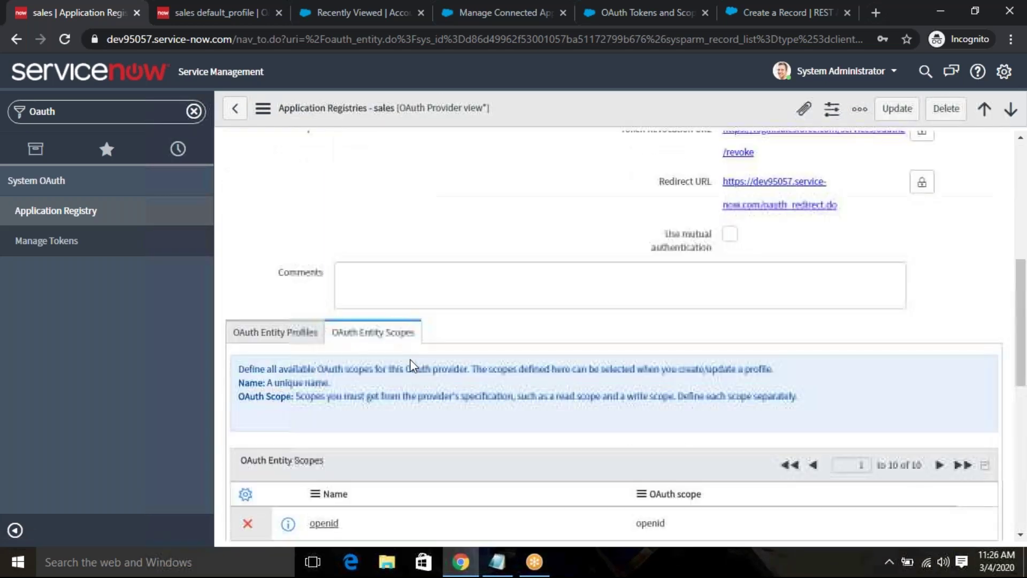
pyautogui.click(276, 337)
pyautogui.click(348, 491)
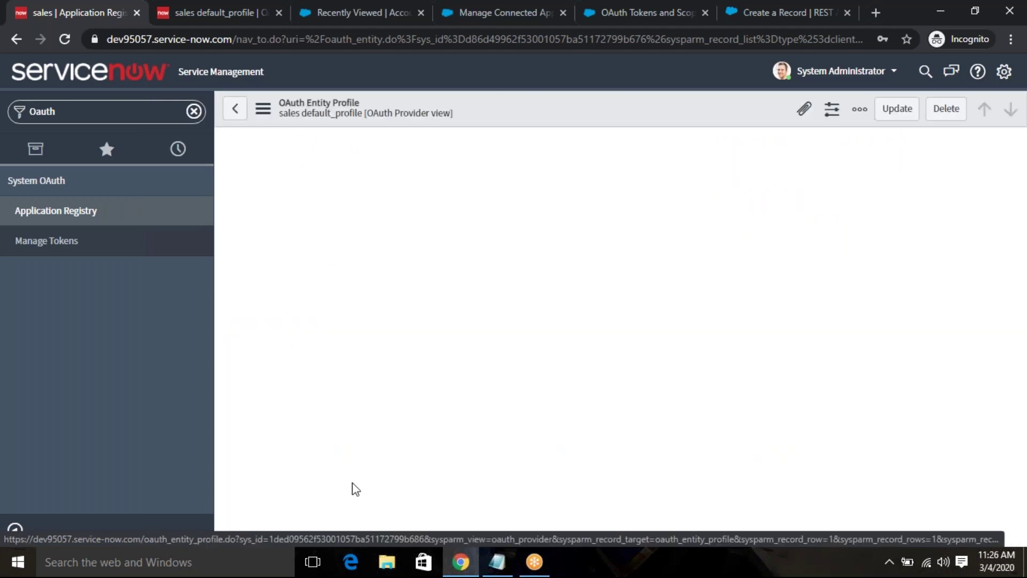
pyautogui.scroll(-4, 435, 310)
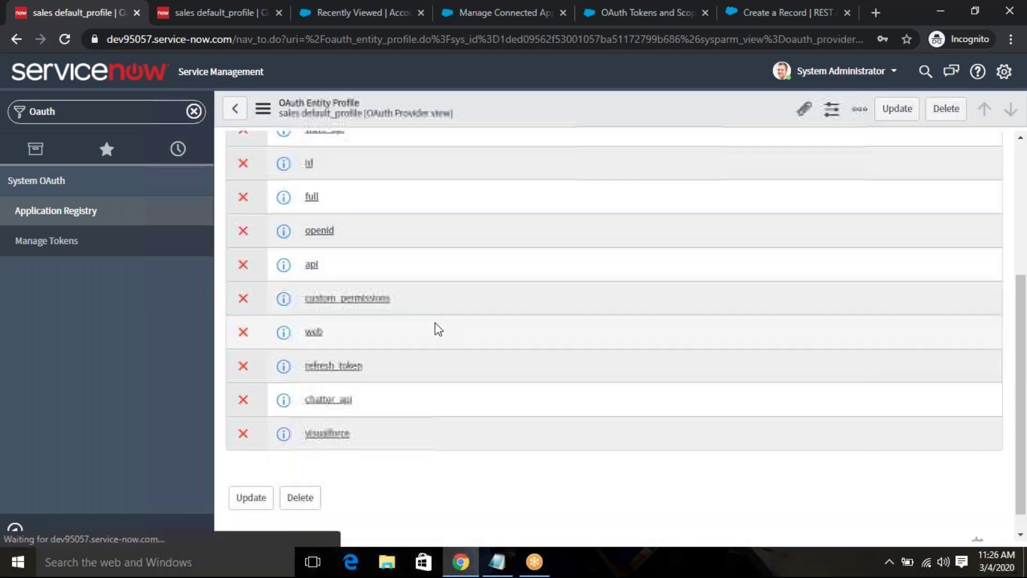
pyautogui.scroll(5, 447, 389)
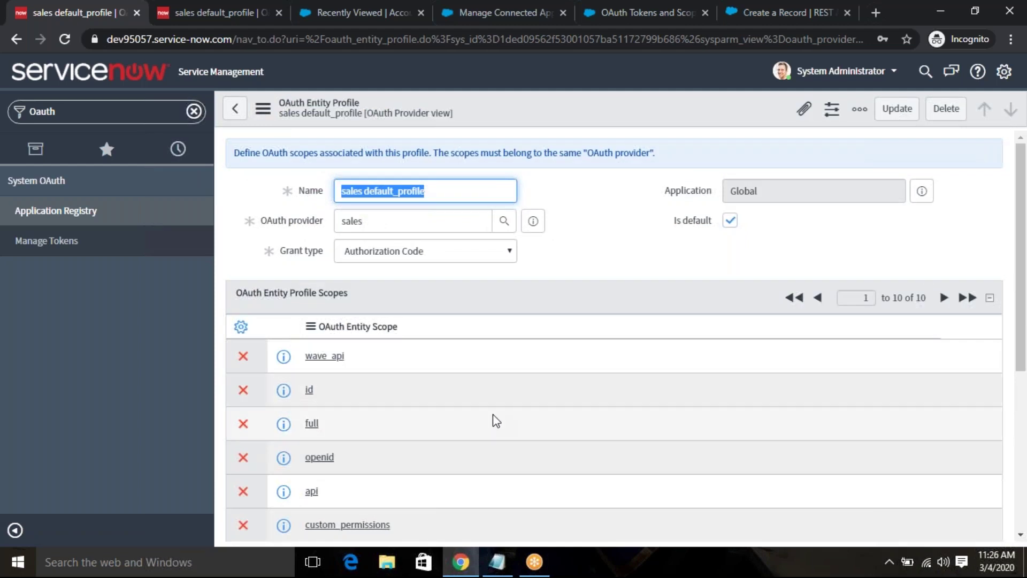
pyautogui.click(125, 108)
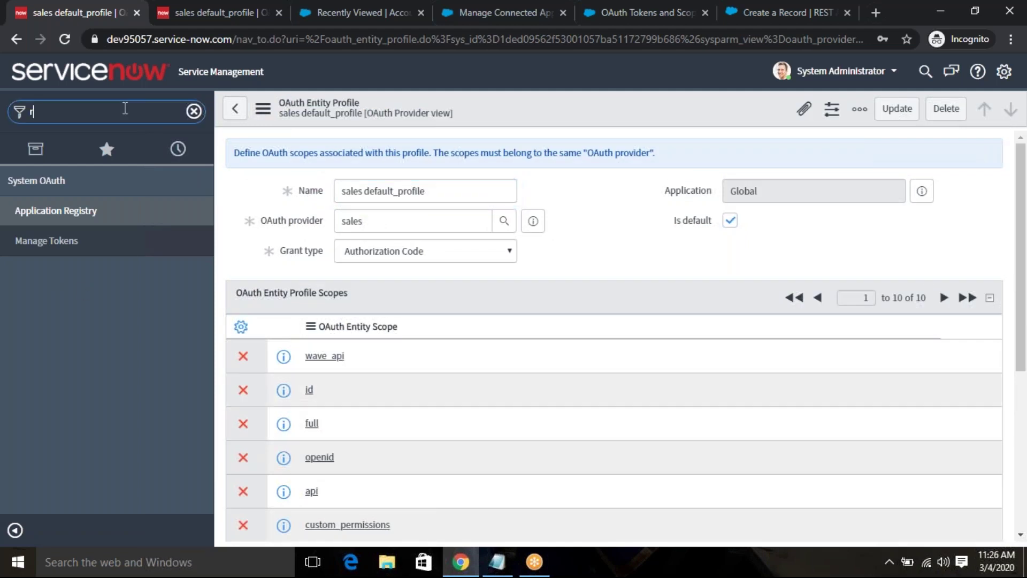
# - Start a new REST Message named 'sales' and bring up the Salesforce Create a Record docs
pyautogui.write('rest mess')
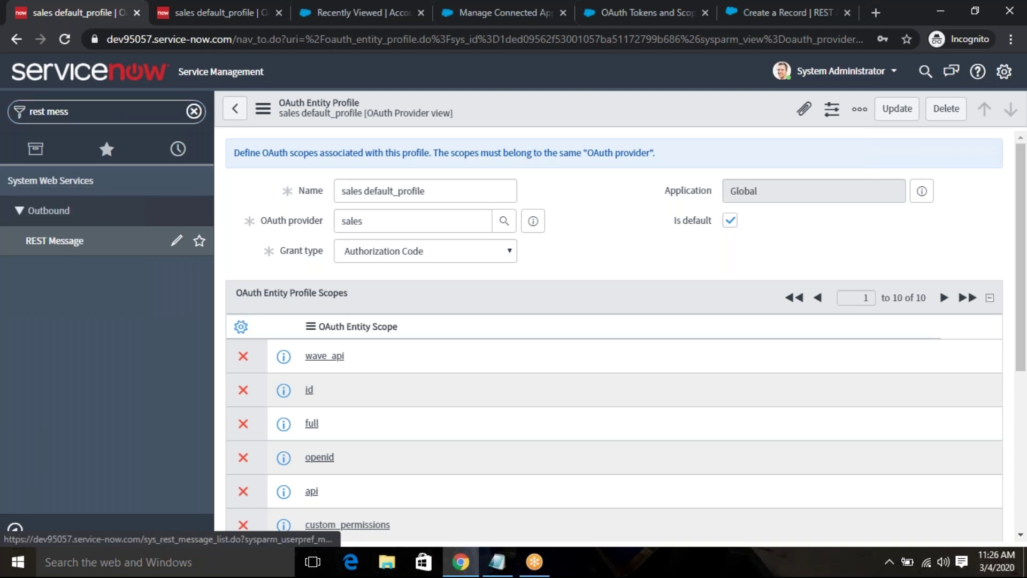
pyautogui.click(55, 241)
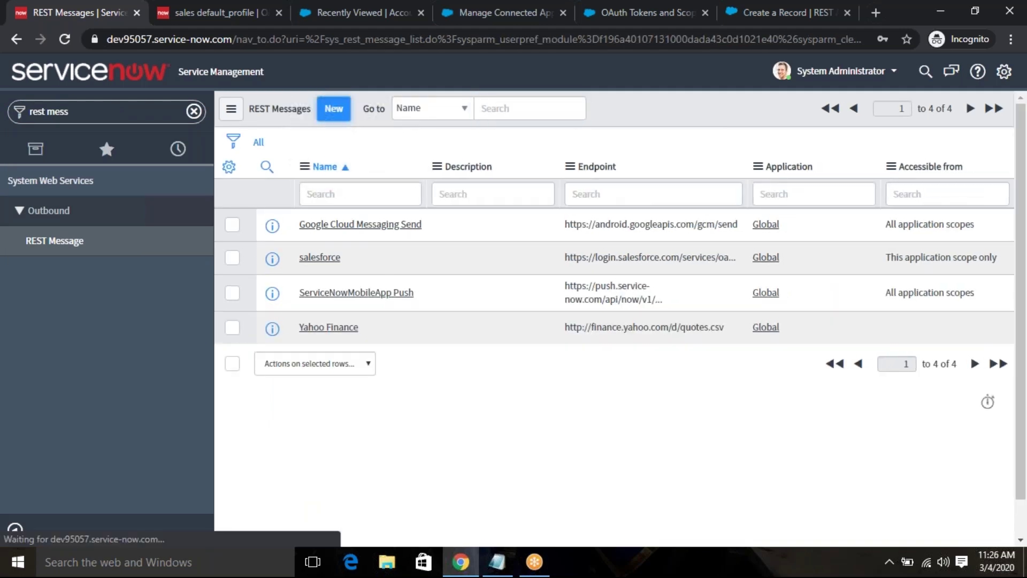
pyautogui.click(333, 109)
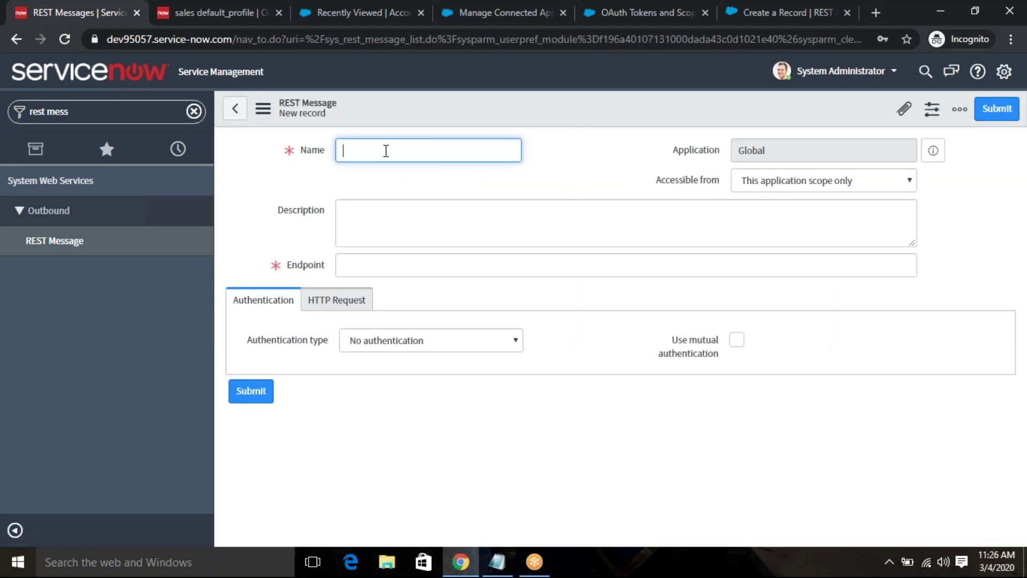
pyautogui.write('sales')
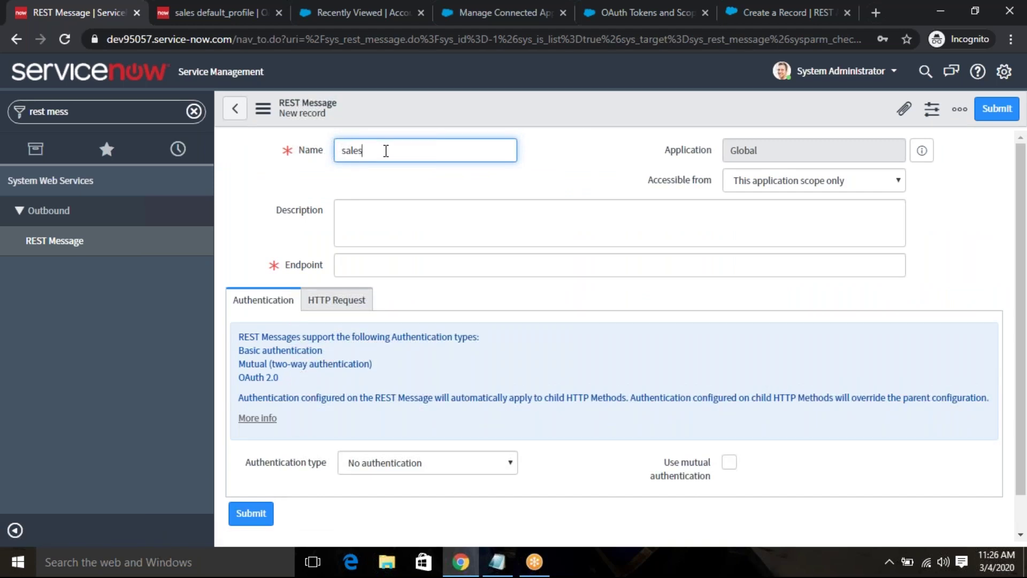
pyautogui.click(458, 265)
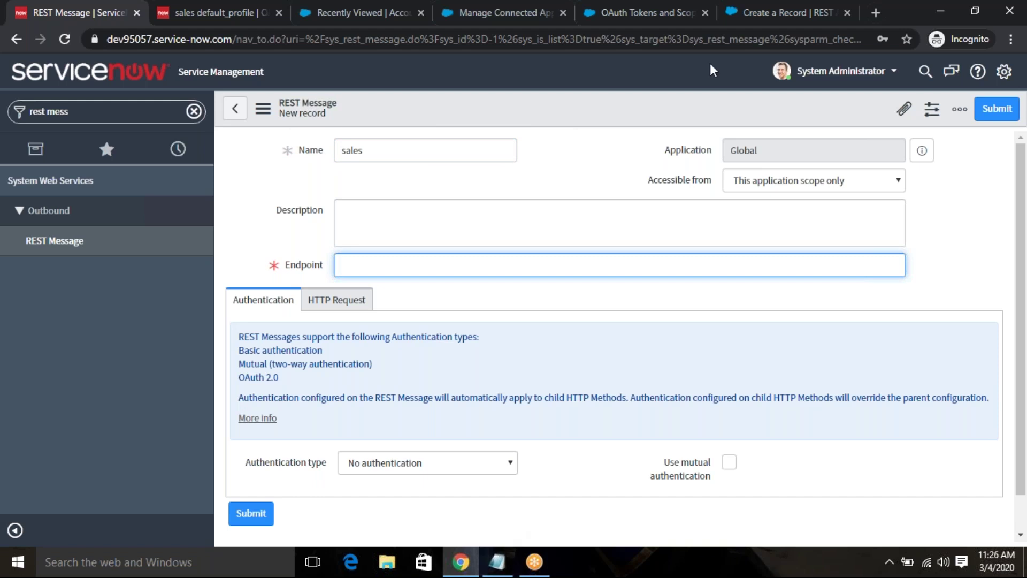
pyautogui.click(749, 12)
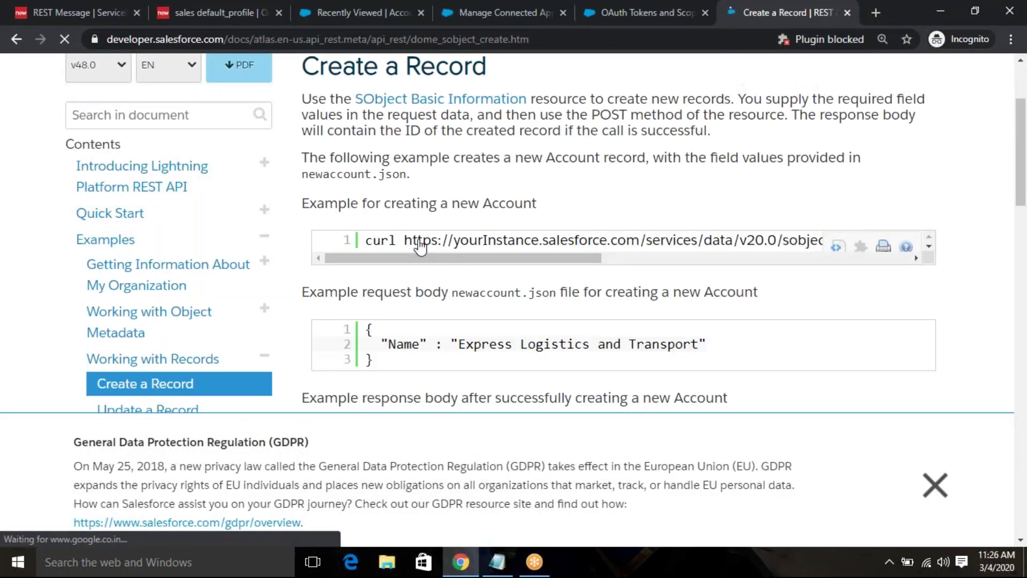
# - Copy the curl example's sobjects/Account/ URL into the 'sales' REST Message endpoint
pyautogui.click(836, 246)
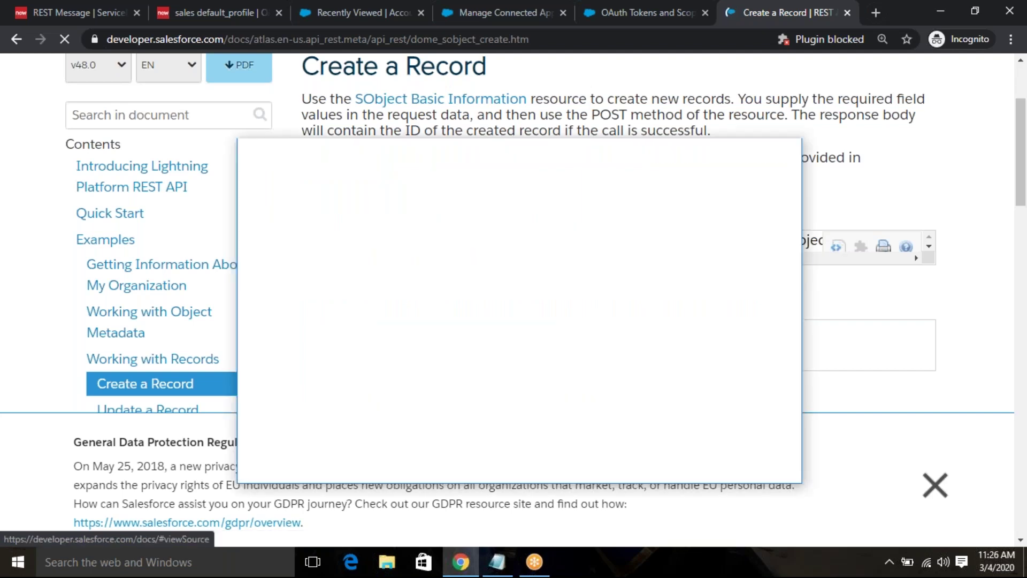
pyautogui.moveTo(272, 196); pyautogui.dragTo(665, 195)
pyautogui.hotkey('ctrl', 'c')
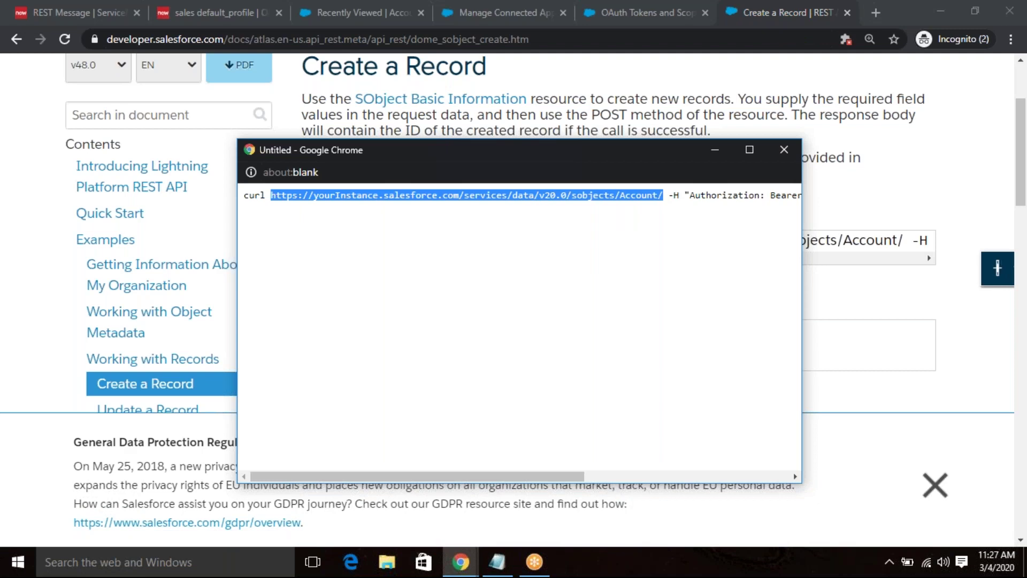
pyautogui.click(786, 151)
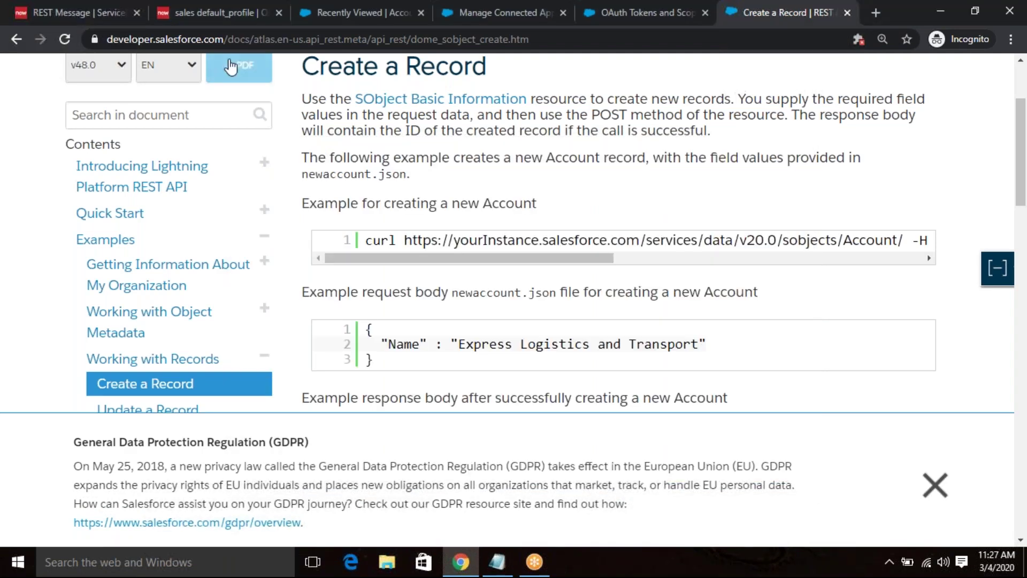
pyautogui.click(94, 5)
pyautogui.hotkey('ctrl', 'v')
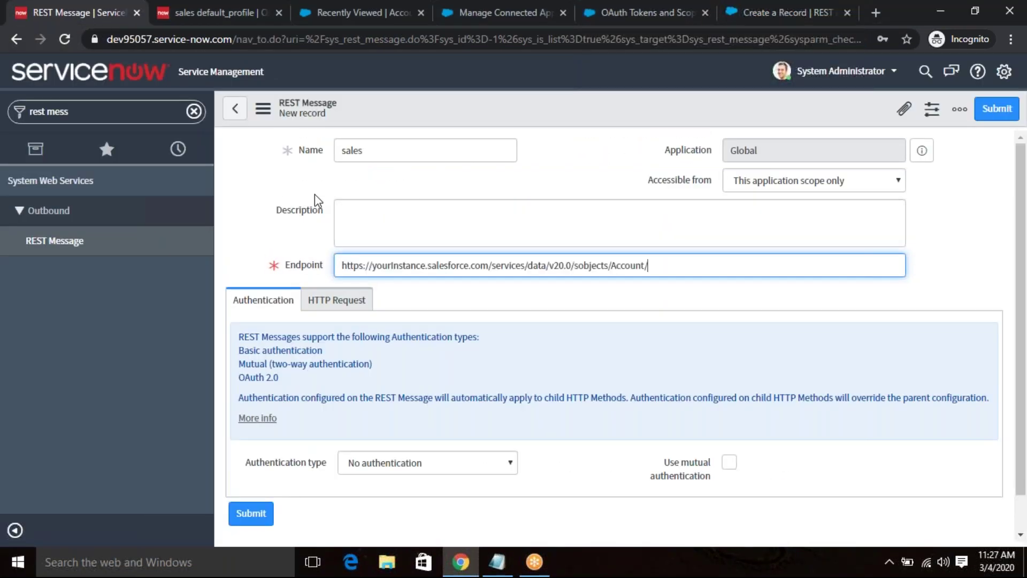
# - Replace yourInstance in the sales REST Message endpoint with the Salesforce instance ap16
pyautogui.click(346, 11)
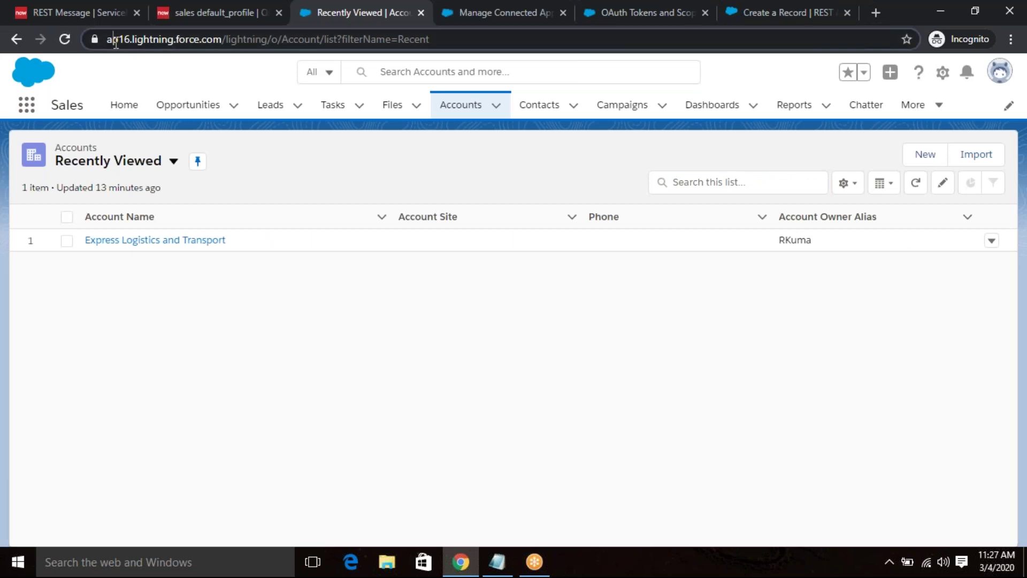
pyautogui.doubleClick(152, 39)
pyautogui.hotkey('ctrl', 'c')
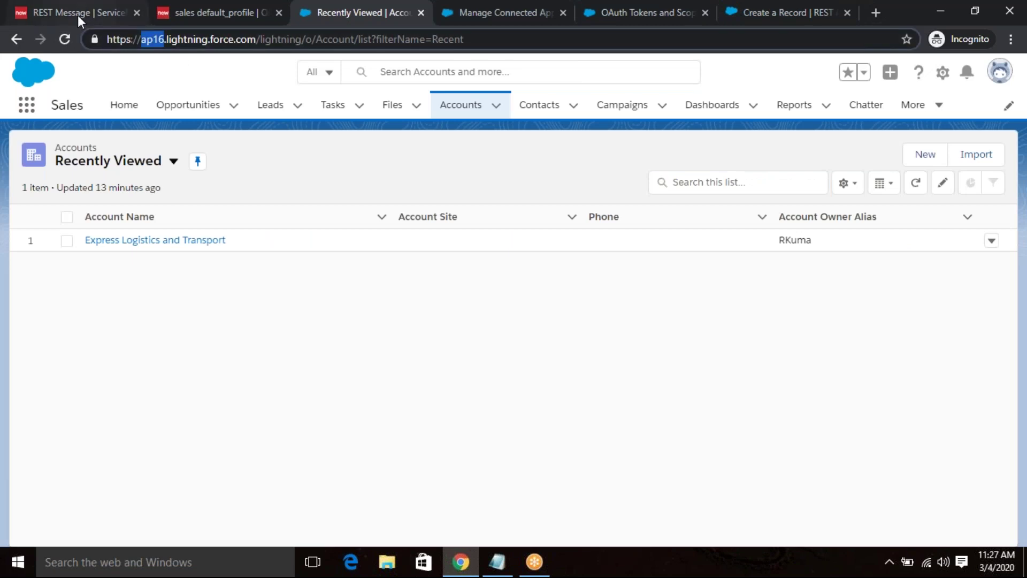
pyautogui.click(78, 15)
pyautogui.doubleClick(404, 266)
pyautogui.hotkey('ctrl', 'v')
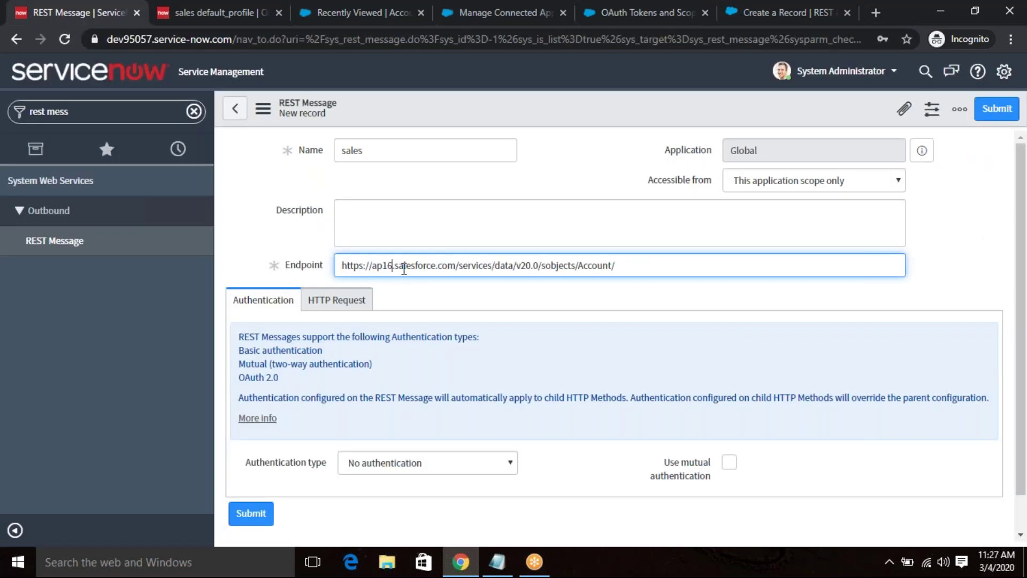
pyautogui.click(480, 314)
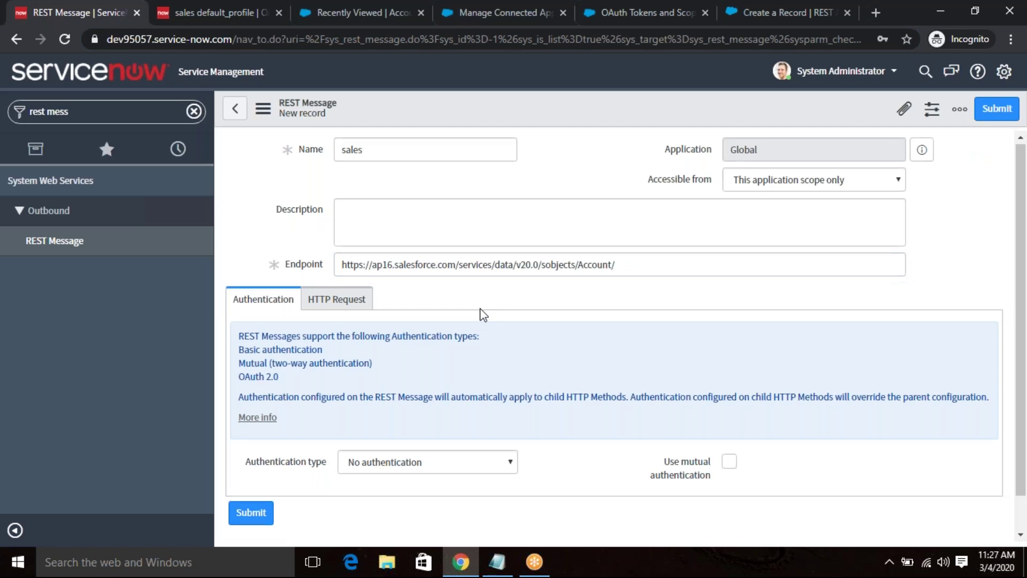
# - Set the Authentication type to OAuth 2.0 and enter 'sales' as the OAuth profile
pyautogui.scroll(-1, 455, 375)
pyautogui.click(425, 424)
pyautogui.click(420, 457)
pyautogui.click(415, 454)
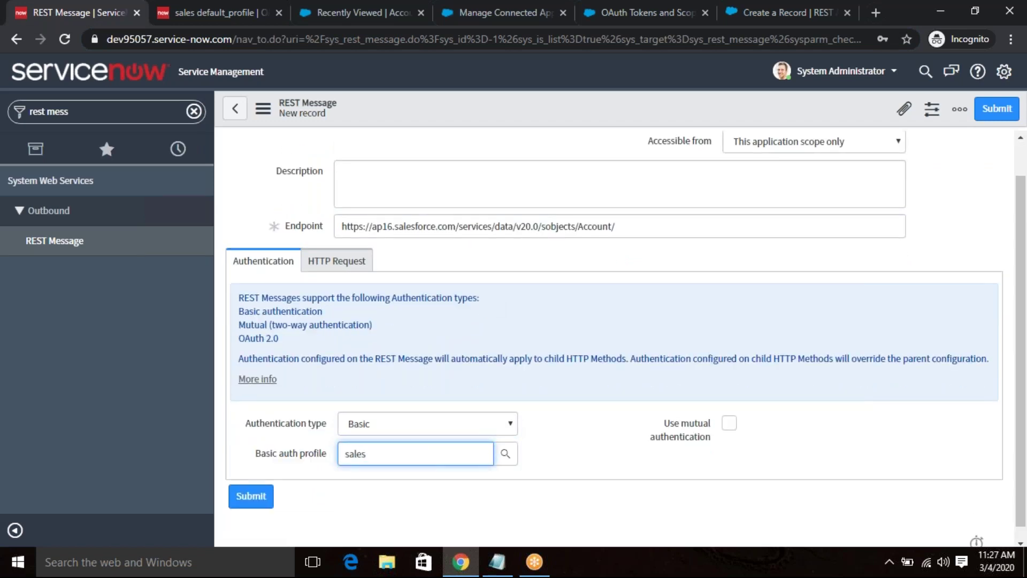
pyautogui.click(425, 424)
pyautogui.click(405, 469)
pyautogui.click(401, 456)
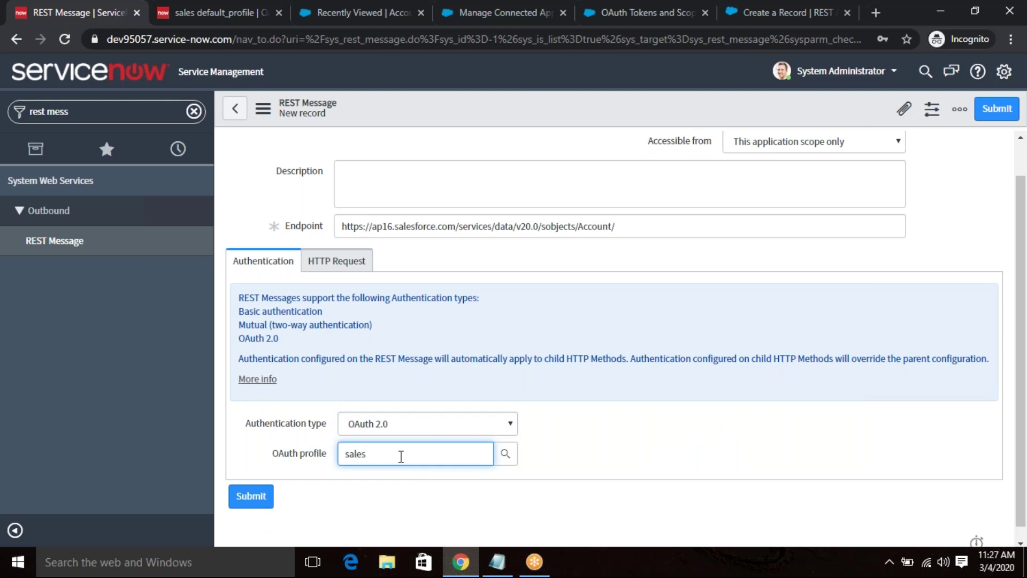
pyautogui.write('sales')
pyautogui.press('Return')
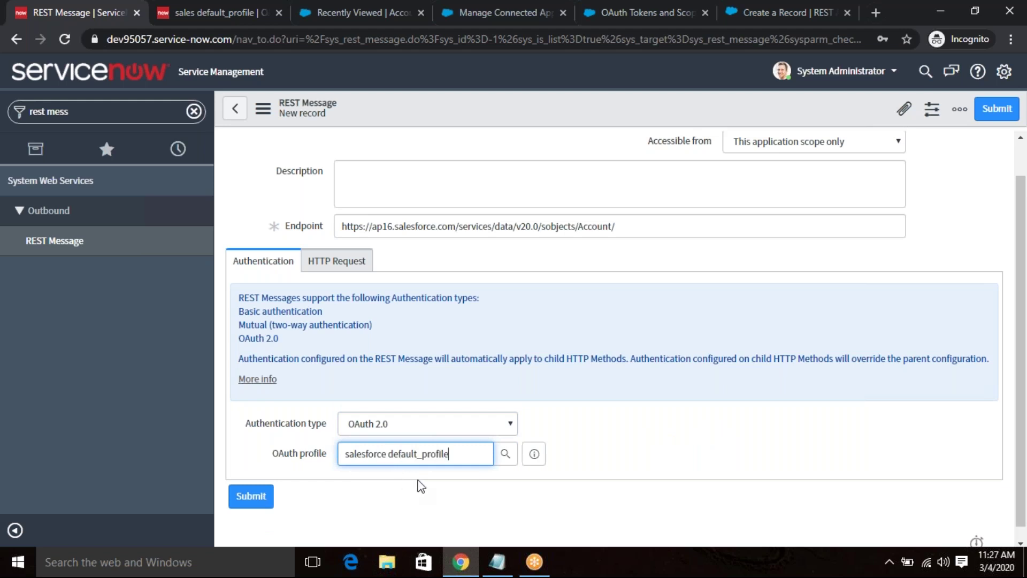
# - Choose 'sales default_profile' as the OAuth profile from the profile lookup filtered by 'sales'
pyautogui.scroll(-1, 584, 379)
pyautogui.click(506, 442)
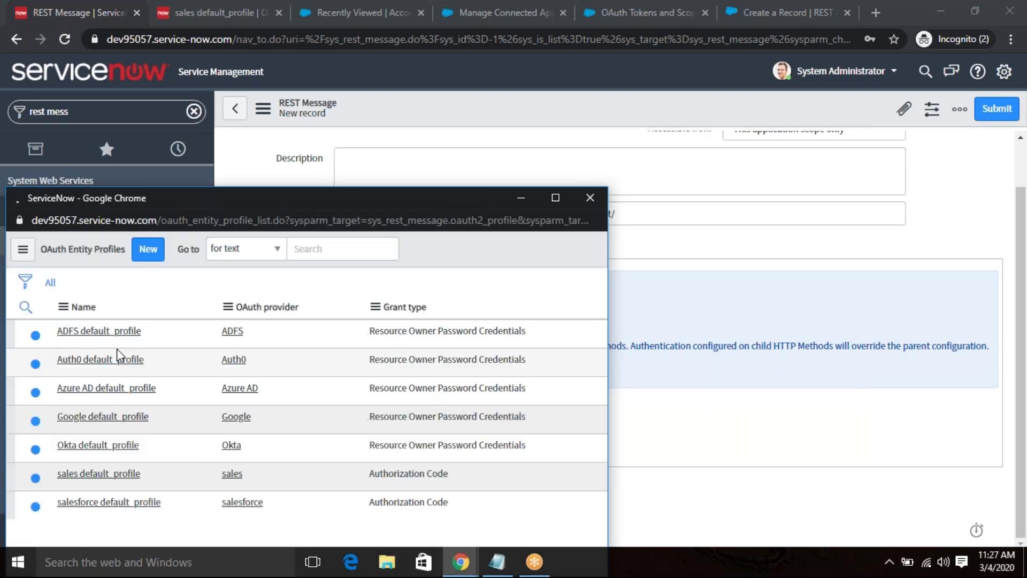
pyautogui.click(110, 361)
pyautogui.write('s')
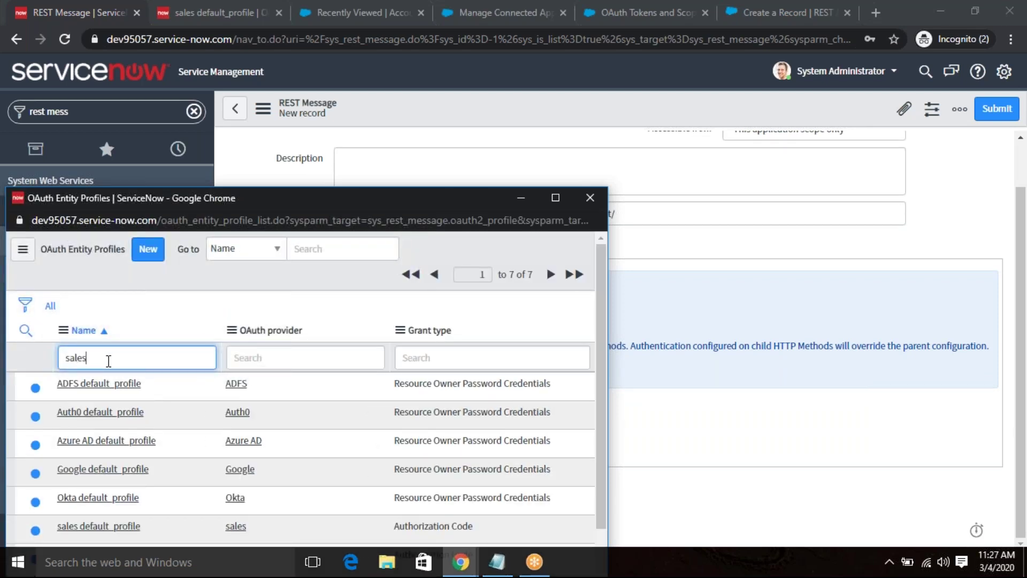
pyautogui.write('ales')
pyautogui.press('Return')
pyautogui.click(105, 389)
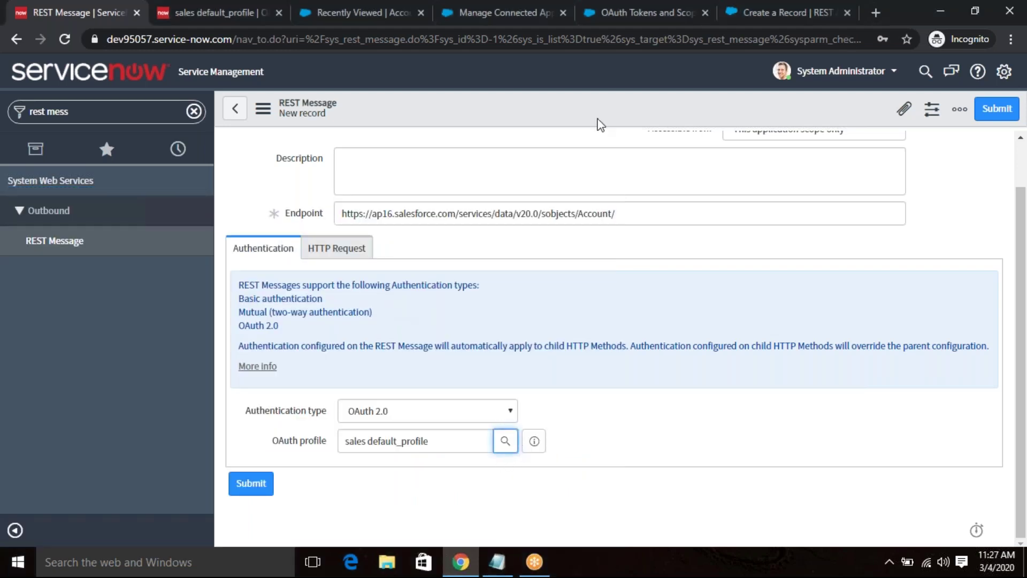
pyautogui.scroll(2, 582, 161)
pyautogui.rightClick(570, 107)
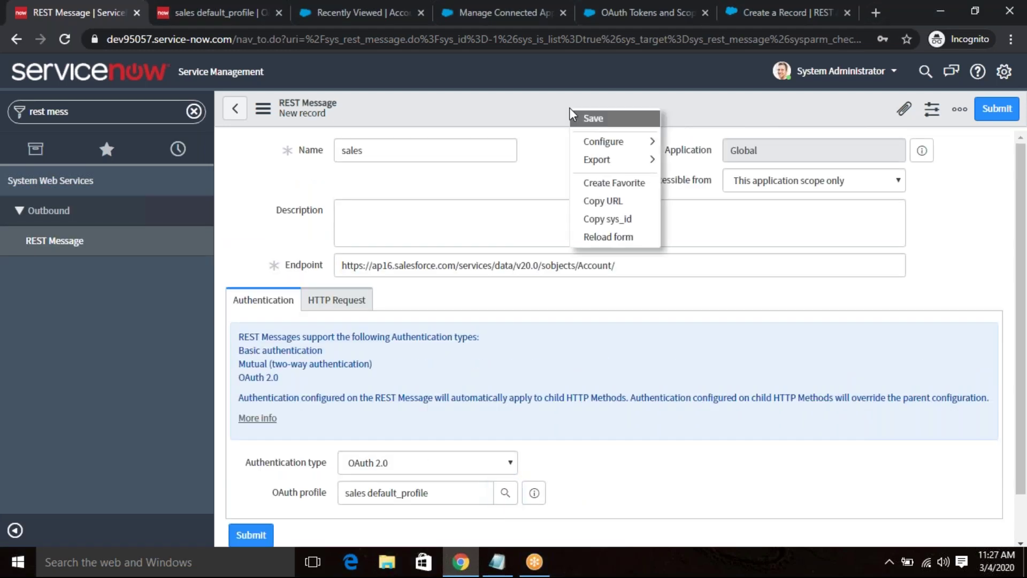
# - Save the sales REST Message record, then save it again after the form reloads
pyautogui.click(575, 117)
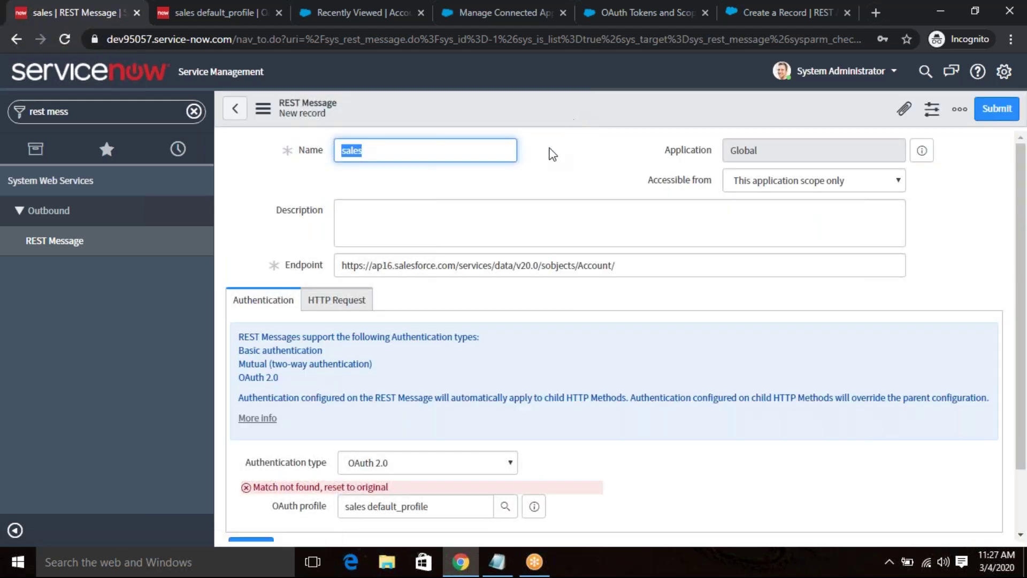
pyautogui.scroll(-1, 527, 205)
pyautogui.scroll(-1, 527, 205)
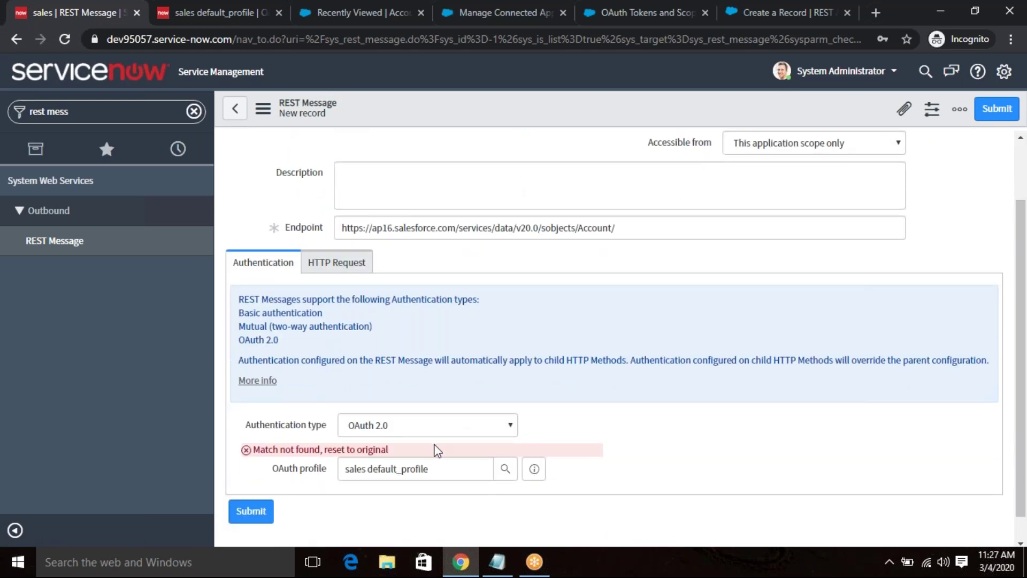
pyautogui.scroll(1, 498, 238)
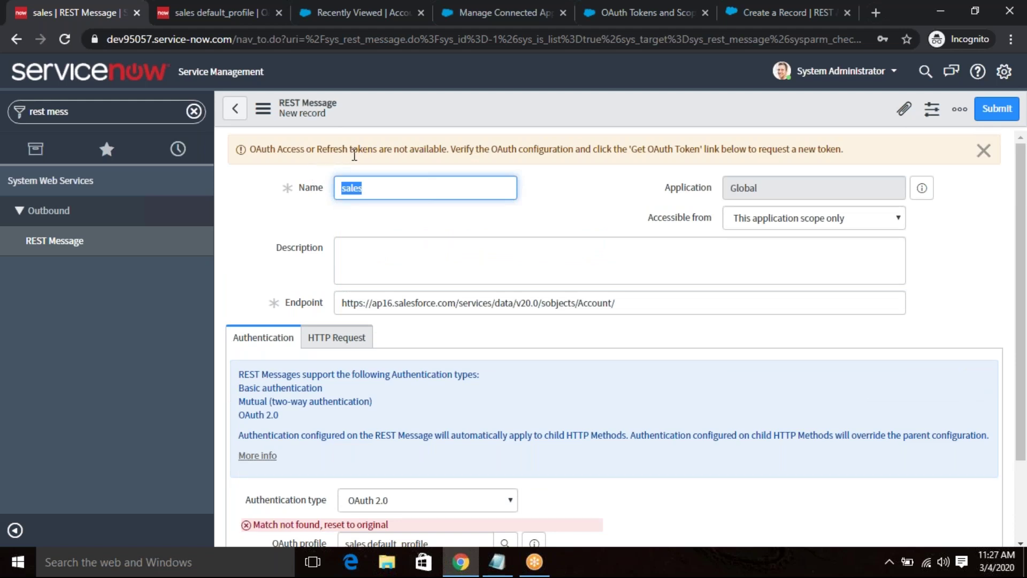
pyautogui.scroll(-2, 354, 155)
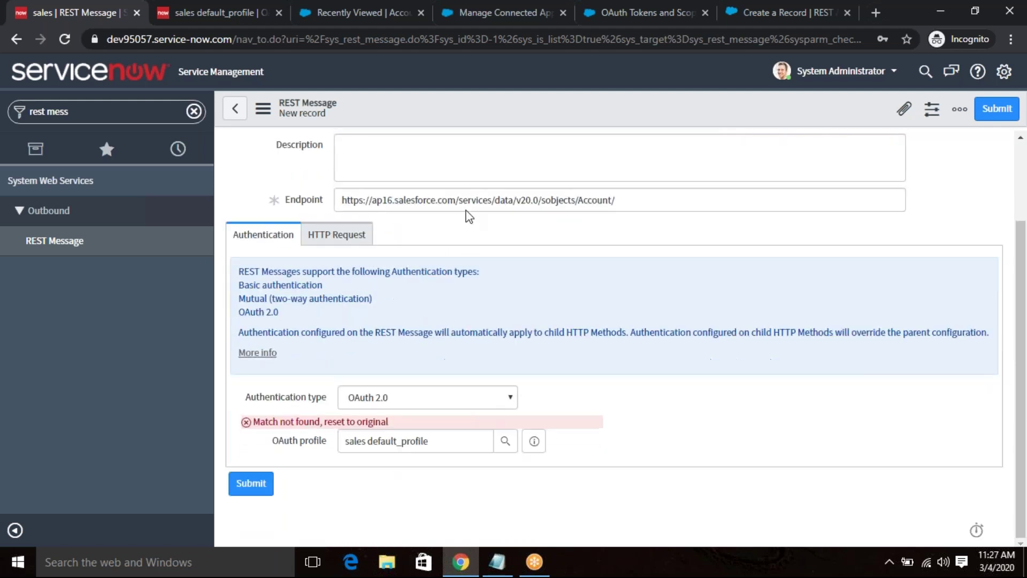
pyautogui.rightClick(476, 125)
pyautogui.click(478, 125)
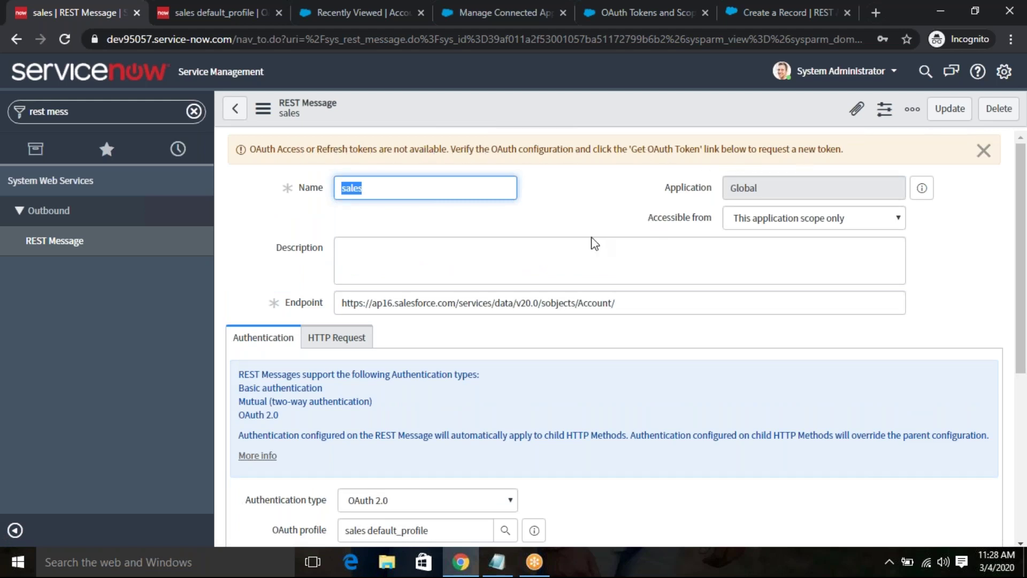
pyautogui.scroll(-4, 593, 243)
pyautogui.scroll(1, 569, 258)
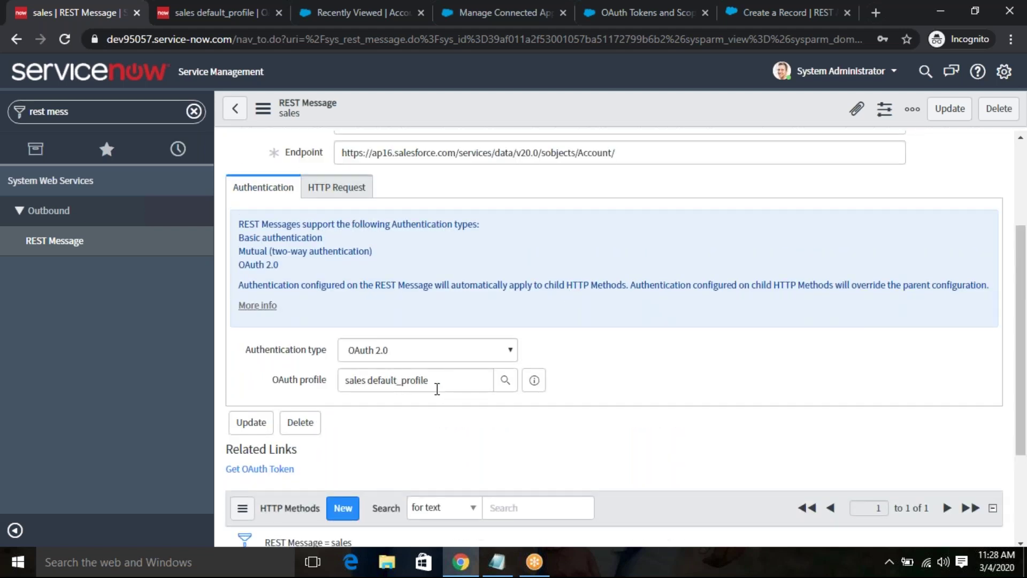
pyautogui.scroll(-3, 369, 385)
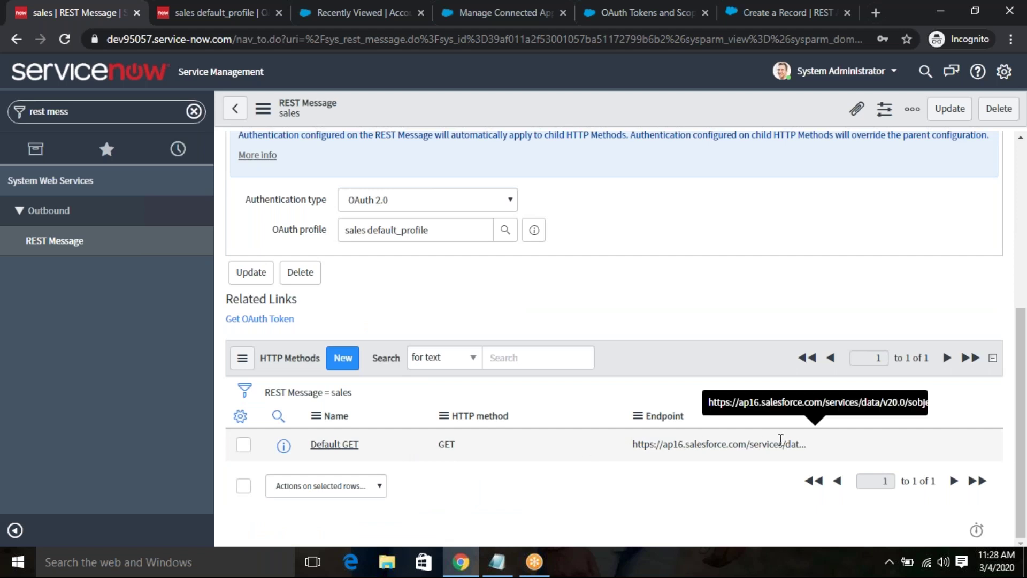
# - Request an OAuth token for the sales REST Message and allow ServiceNow access to Salesforce
pyautogui.click(278, 321)
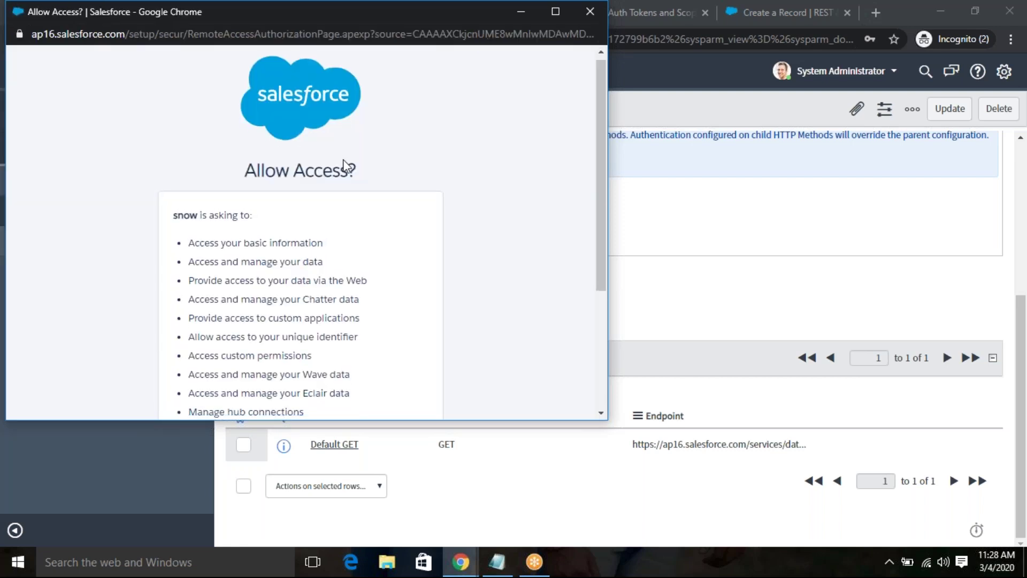
pyautogui.scroll(-4, 345, 166)
pyautogui.click(367, 320)
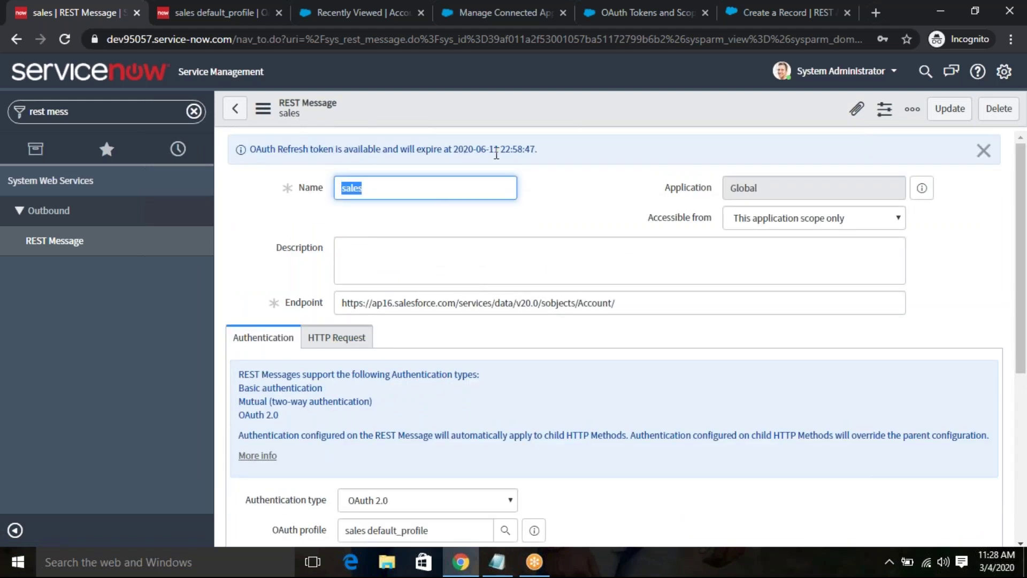
pyautogui.scroll(-5, 566, 231)
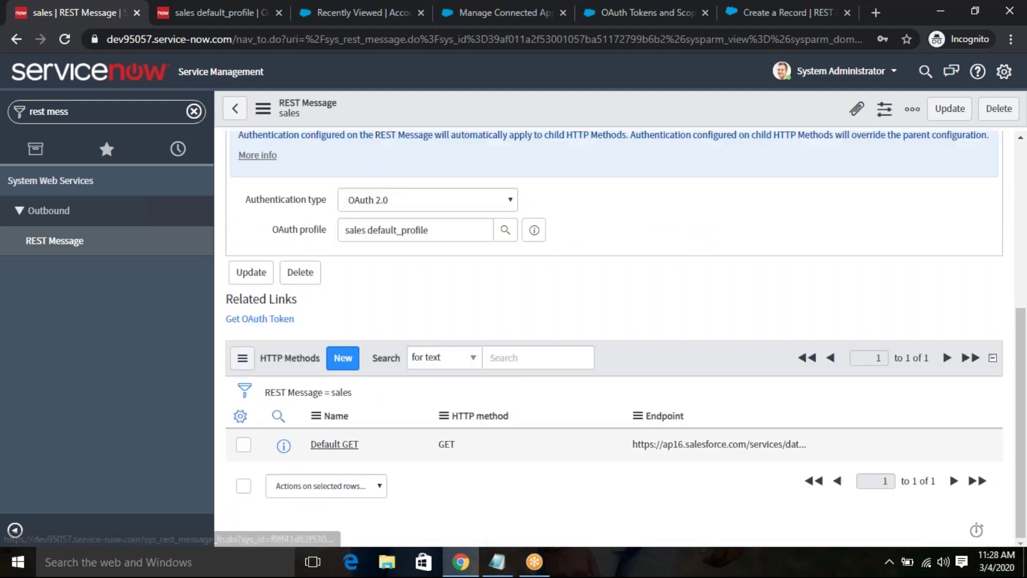
# - In the Default GET method, set the HTTP method to POST and go to HTTP Request Content
pyautogui.click(356, 433)
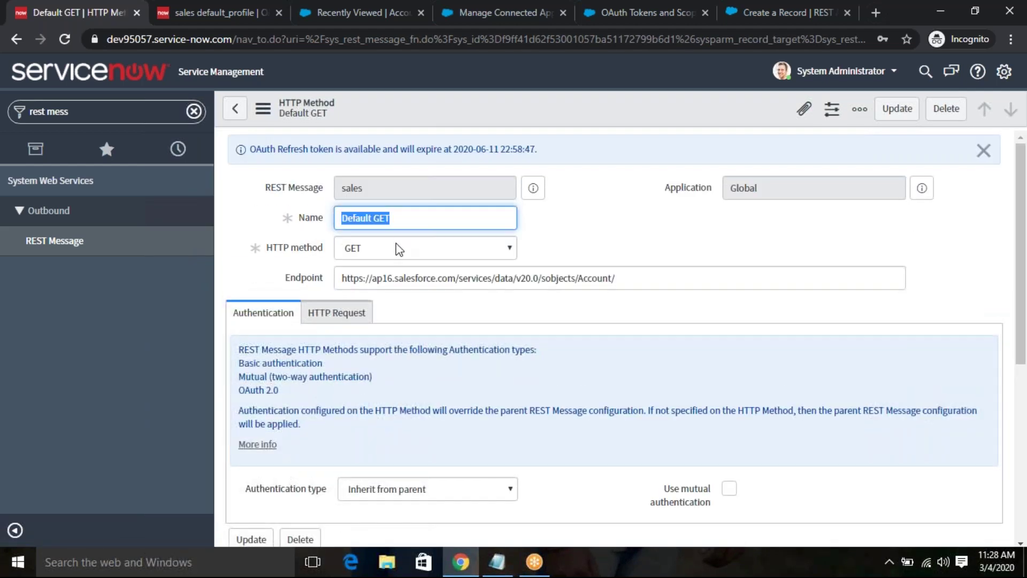
pyautogui.click(398, 250)
pyautogui.click(387, 279)
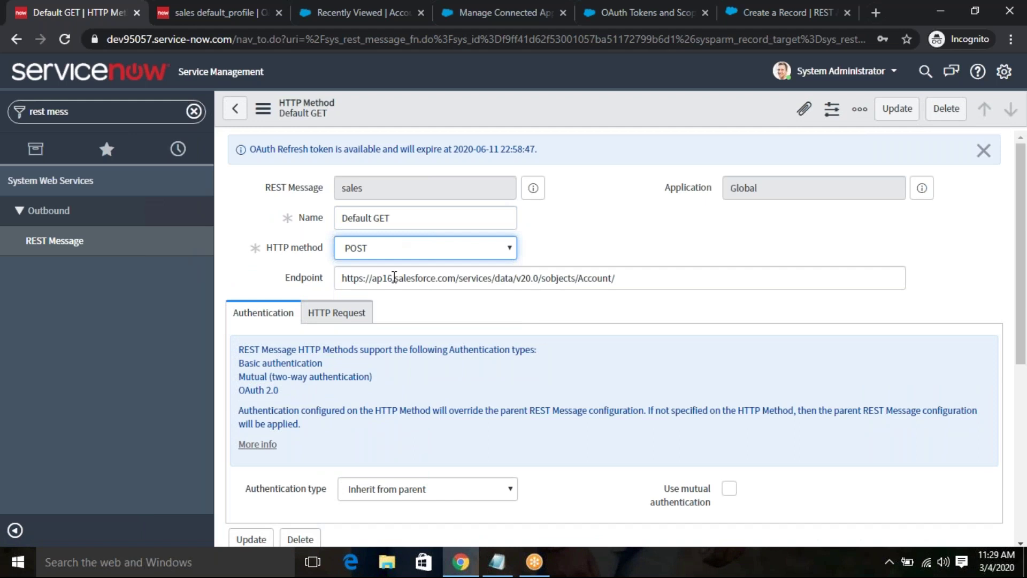
pyautogui.scroll(-1, 345, 260)
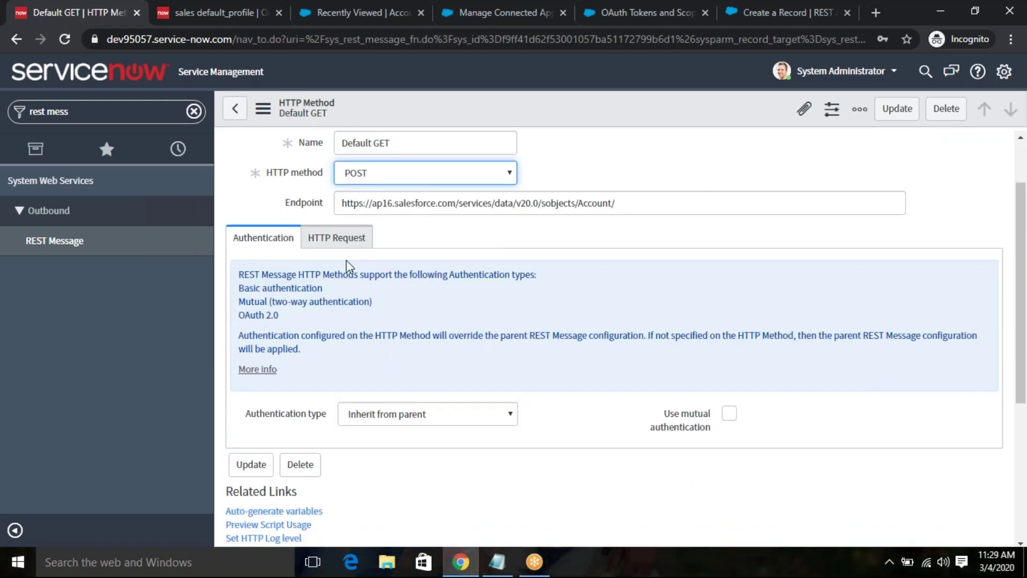
pyautogui.click(344, 249)
pyautogui.scroll(-3, 385, 277)
pyautogui.click(385, 299)
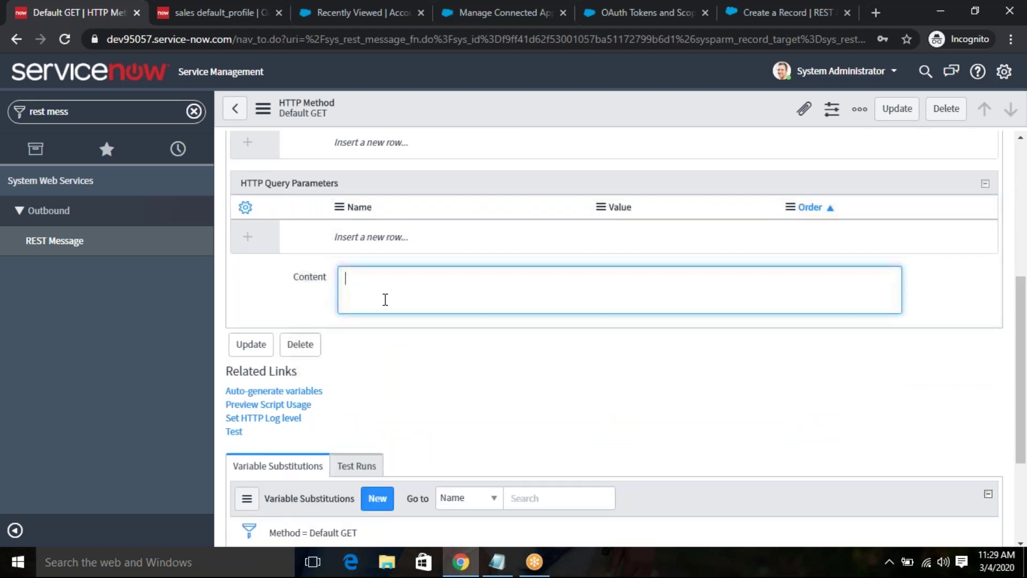
# - Paste the Salesforce docs' example JSON as the body, prefix the account name with 'New', and save
pyautogui.click(746, 15)
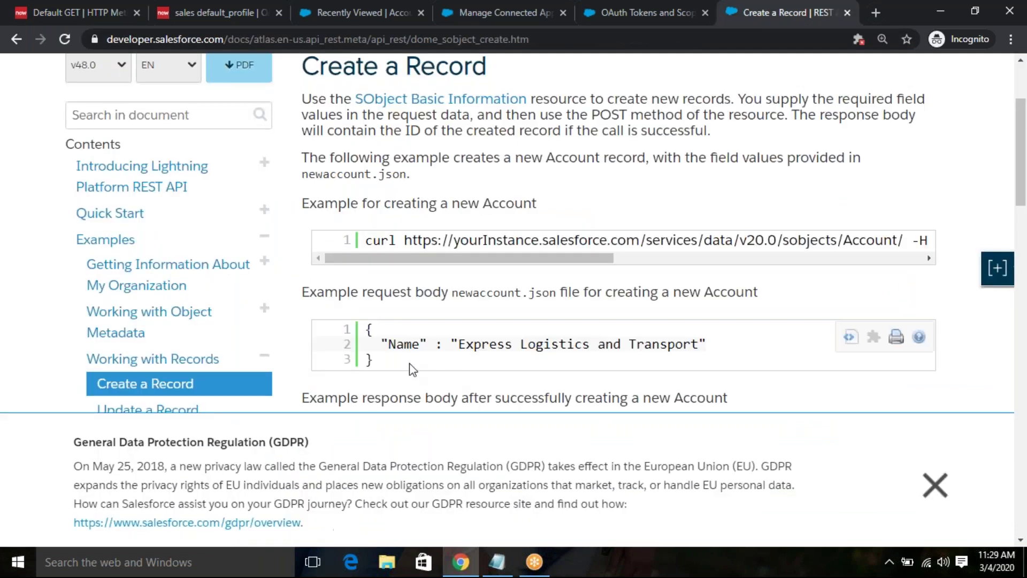
pyautogui.click(849, 337)
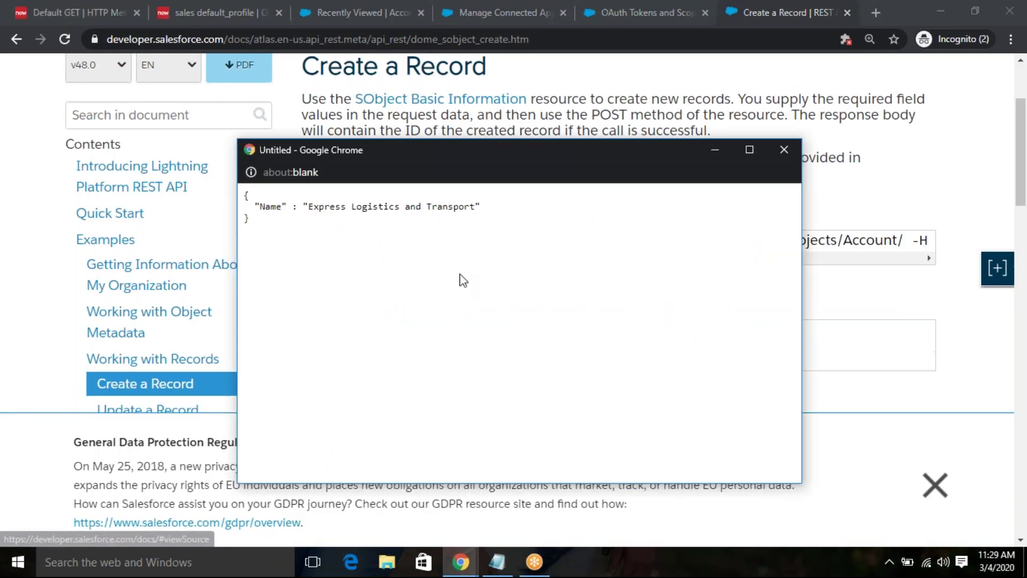
pyautogui.hotkey('ctrl', 'a')
pyautogui.hotkey('ctrl', 'c')
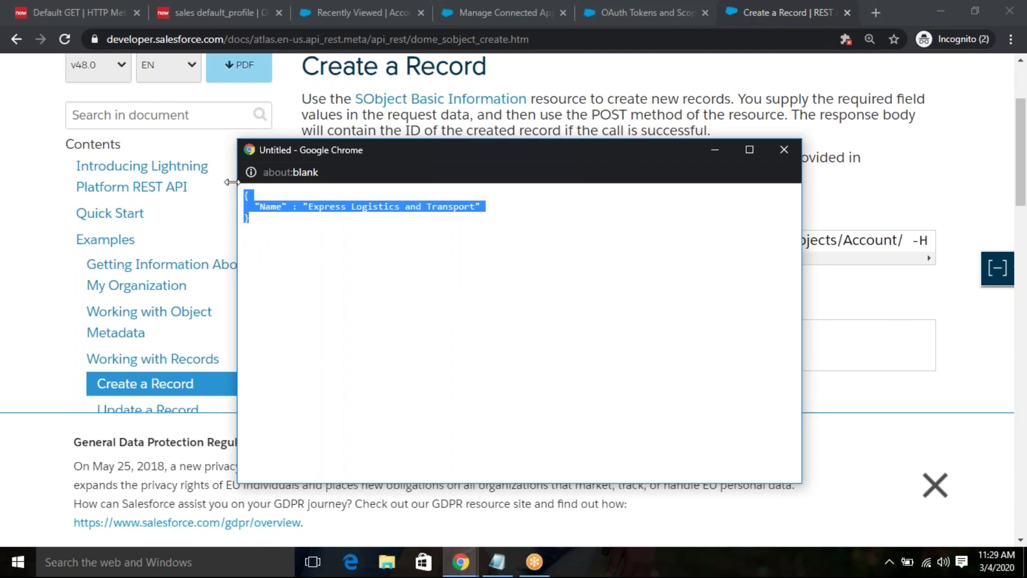
pyautogui.hotkey('ctrl', 'w')
pyautogui.click(185, 15)
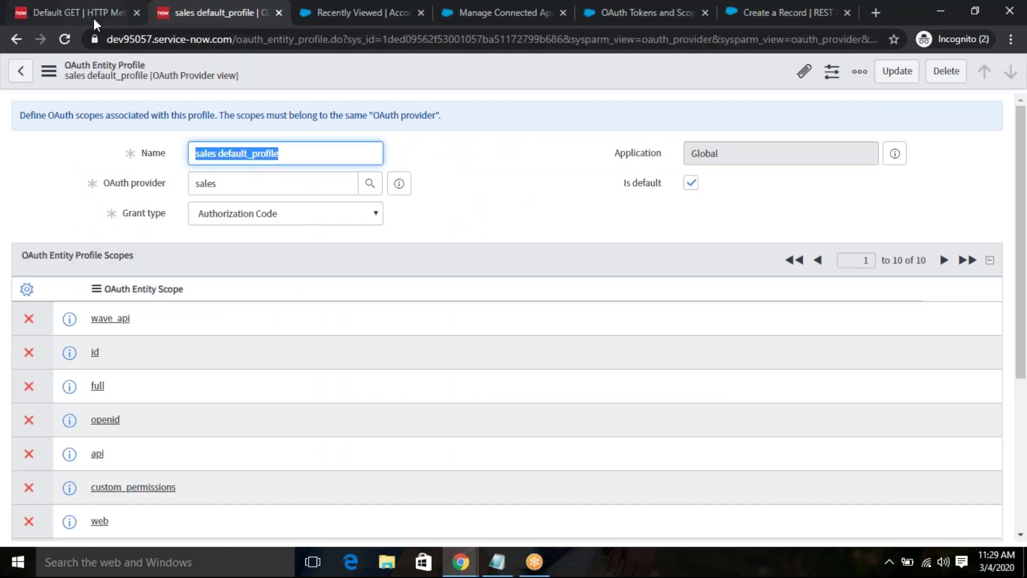
pyautogui.click(95, 18)
pyautogui.hotkey('ctrl', 'v')
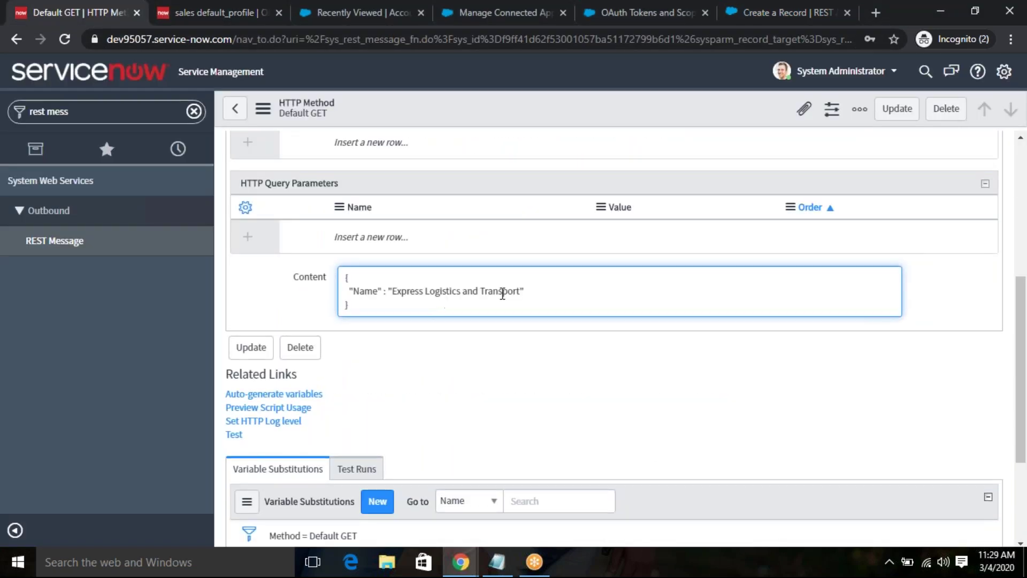
pyautogui.write('New')
pyautogui.rightClick(541, 106)
pyautogui.click(556, 114)
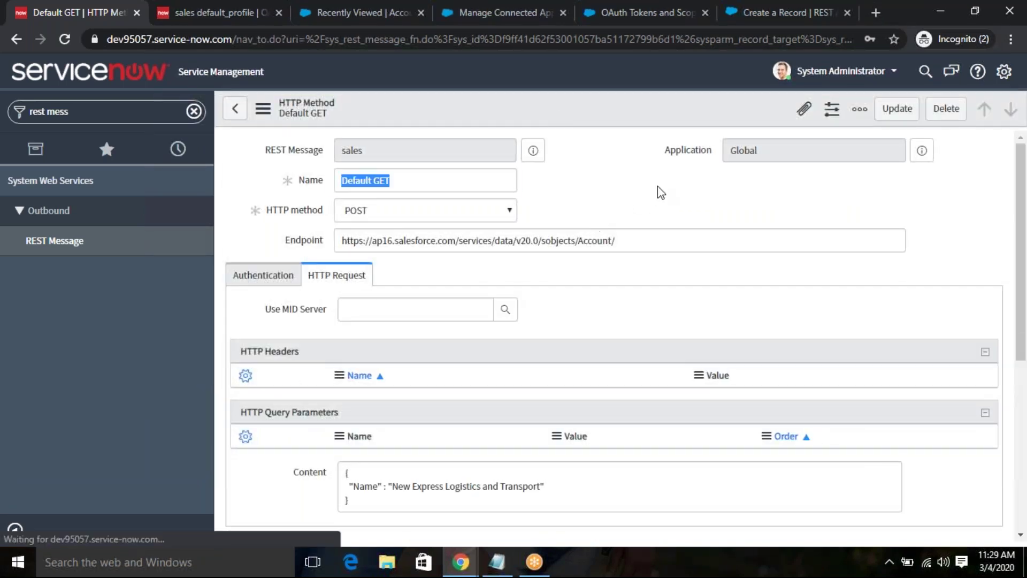
pyautogui.scroll(-5, 250, 443)
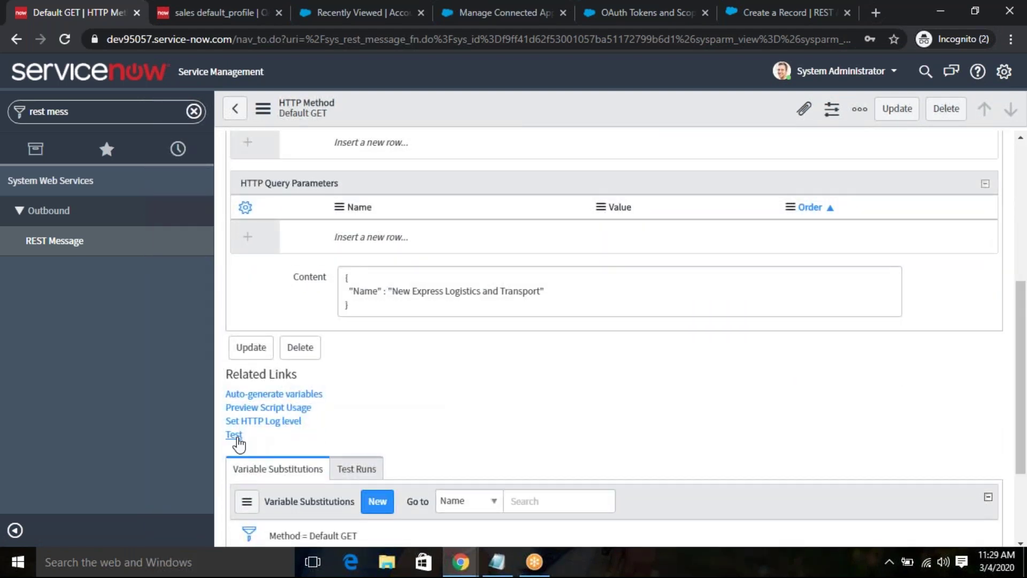
# - Test the POST method, see the HTTP 400 missing Content-Type error, and return to the form
pyautogui.click(235, 435)
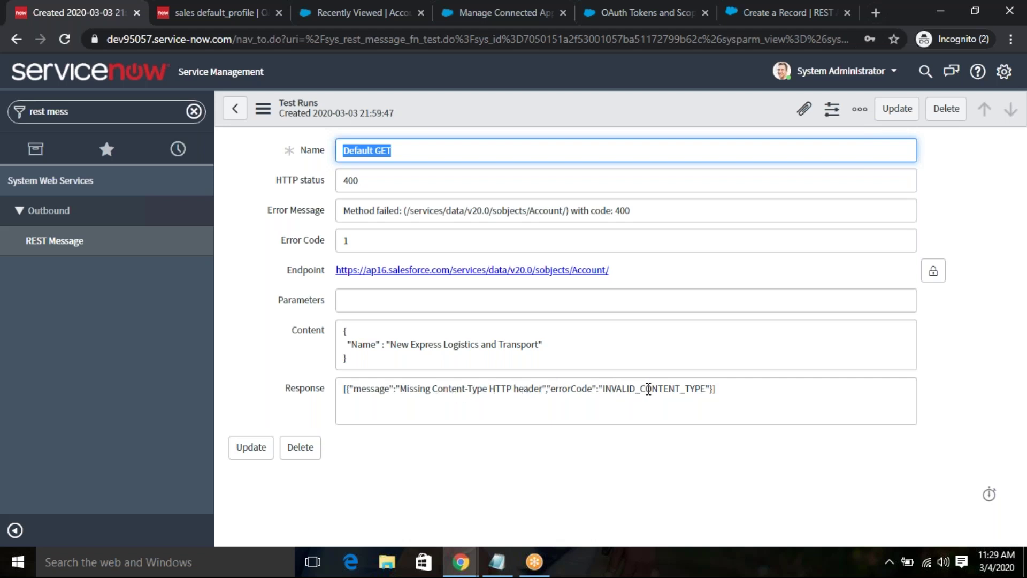
pyautogui.click(18, 39)
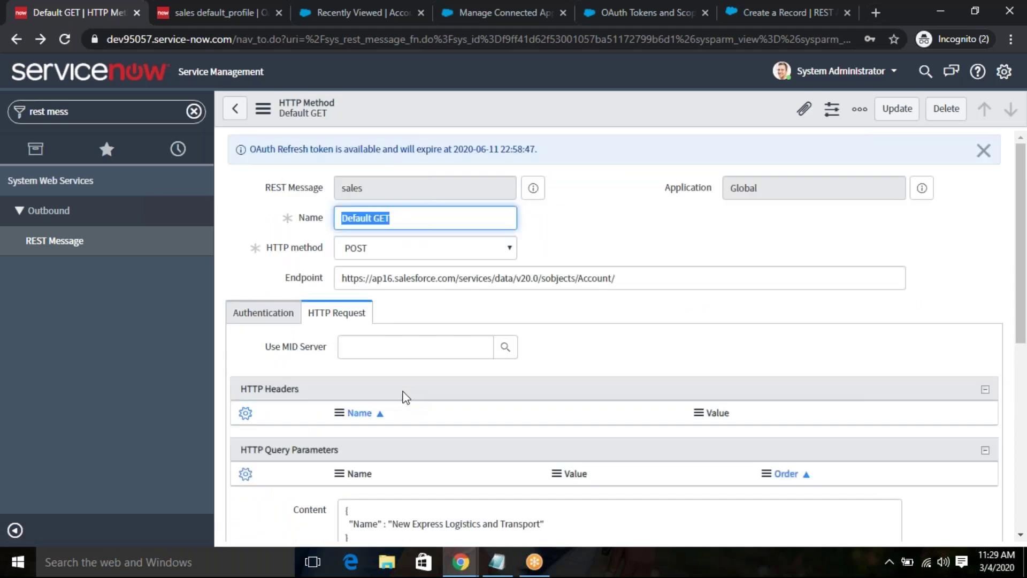
# - Add a new HTTP header named Content-Type, copied from the Salesforce docs example
pyautogui.scroll(-3, 404, 387)
pyautogui.doubleClick(386, 293)
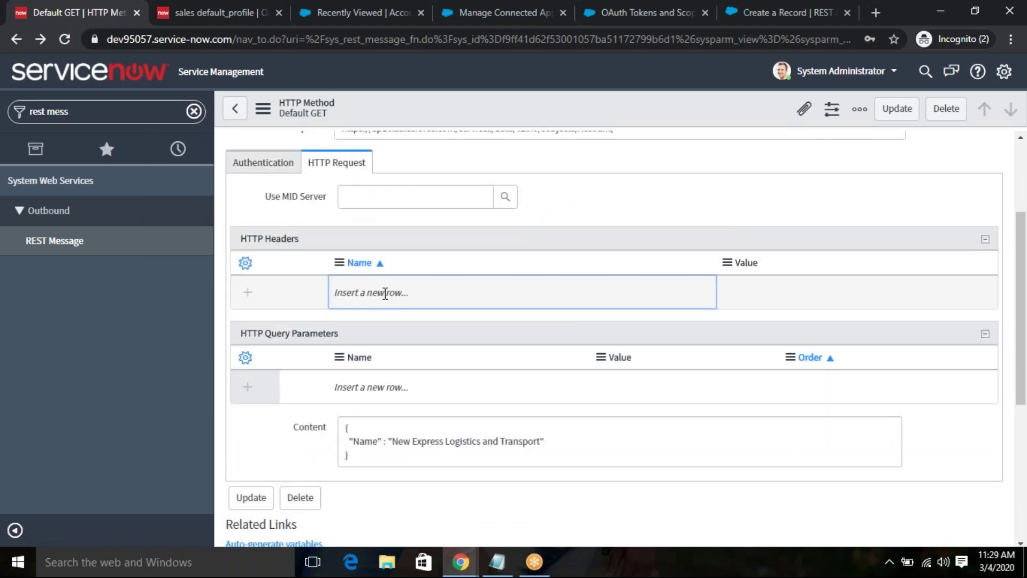
pyautogui.click(772, 16)
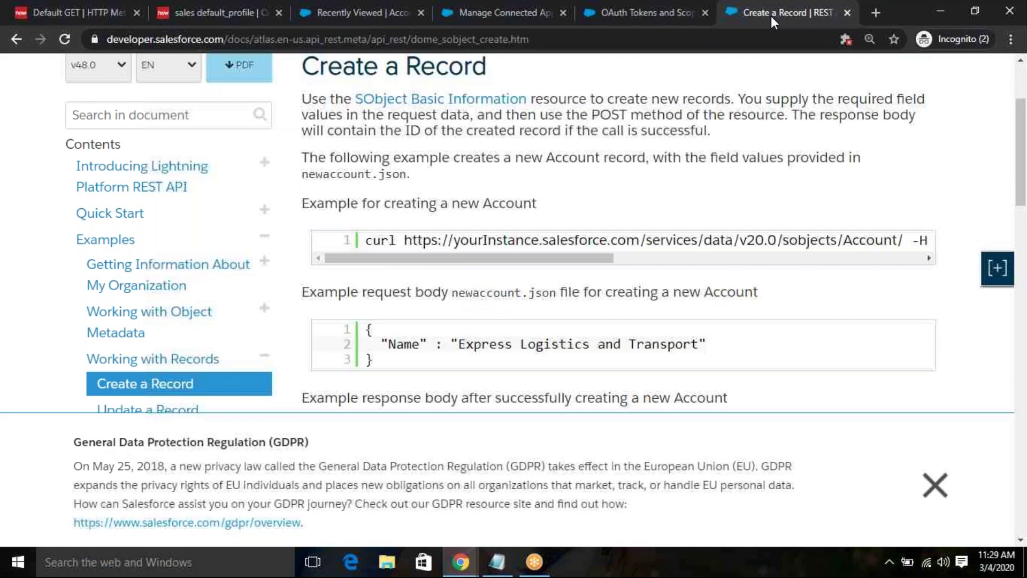
pyautogui.moveTo(568, 264); pyautogui.dragTo(829, 288)
pyautogui.moveTo(709, 241); pyautogui.dragTo(617, 241)
pyautogui.hotkey('ctrl', 'c')
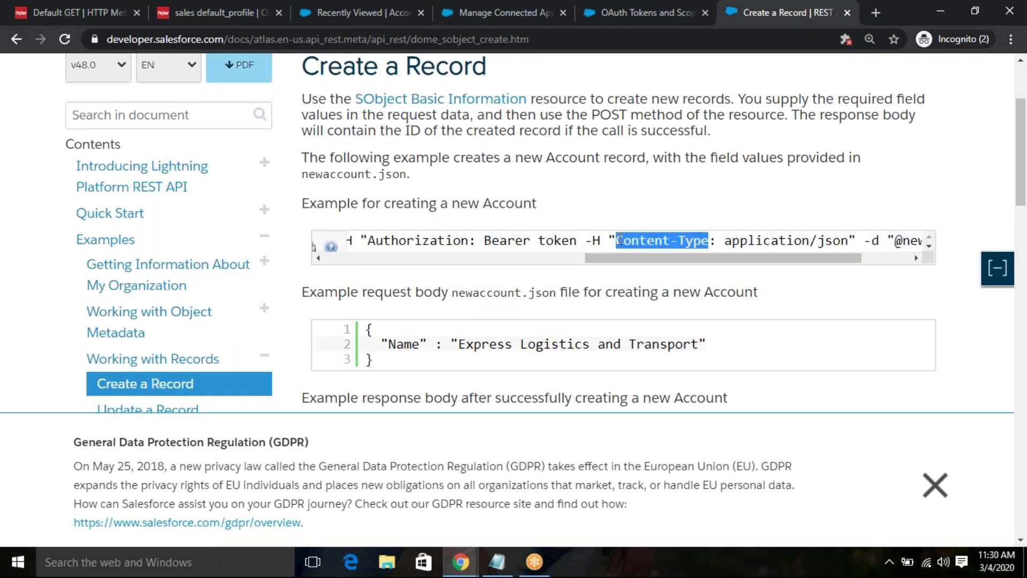
pyautogui.click(239, 15)
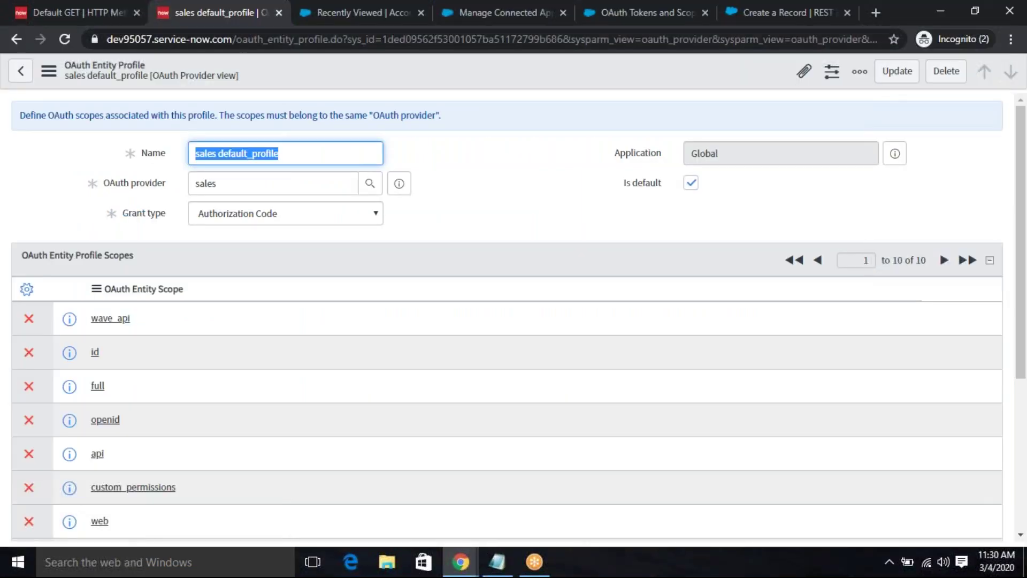
pyautogui.click(86, 12)
pyautogui.hotkey('ctrl', 'v')
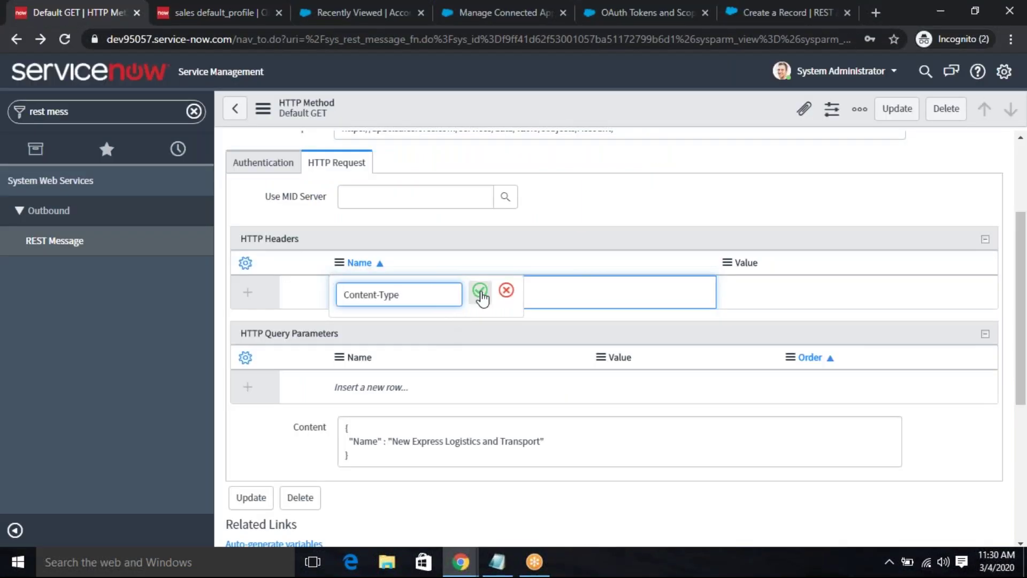
pyautogui.click(480, 292)
# - Give the Content-Type header the value application/json and save the HTTP method
pyautogui.click(781, 10)
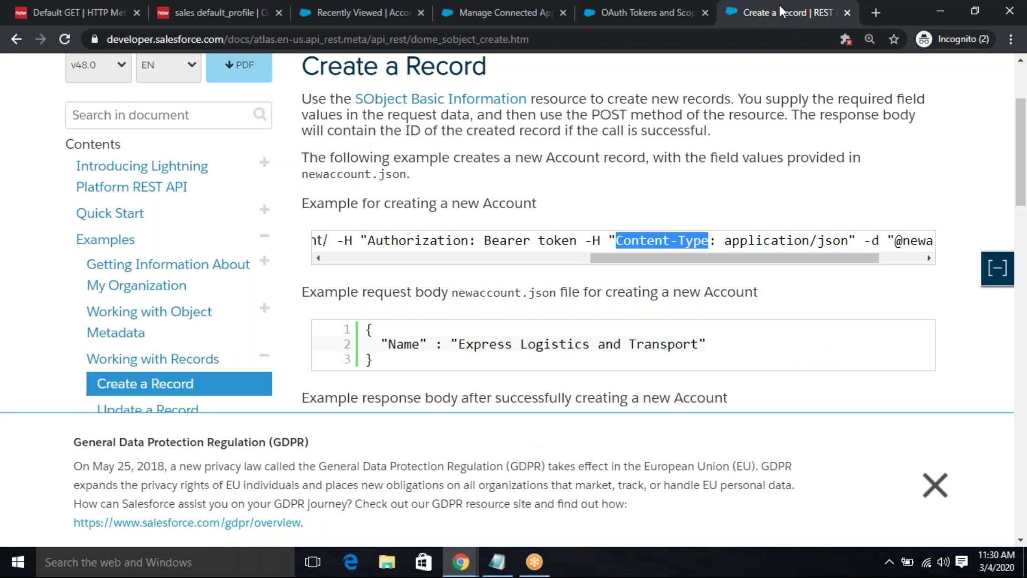
pyautogui.moveTo(726, 242); pyautogui.dragTo(850, 242)
pyautogui.hotkey('ctrl', 'c')
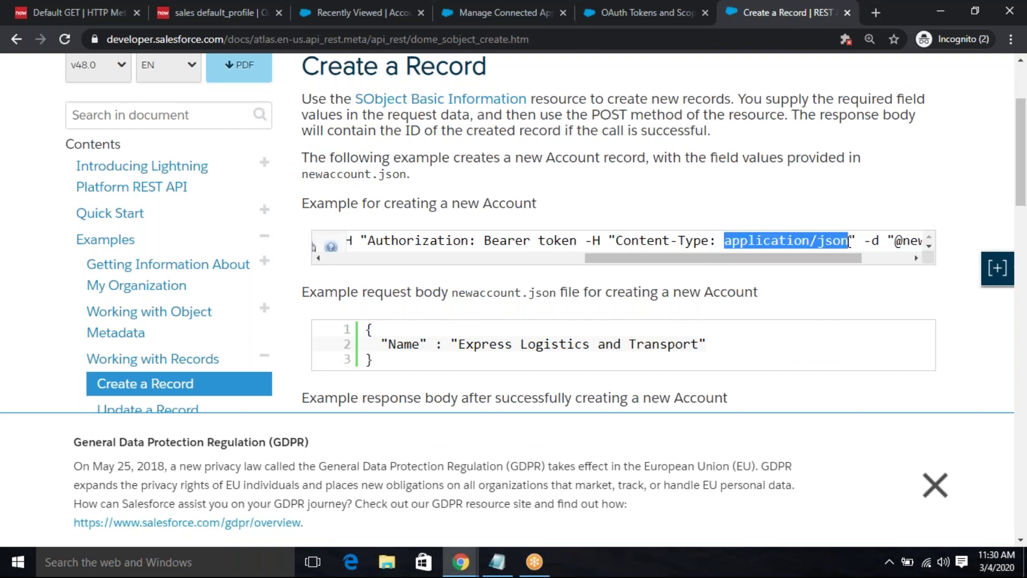
pyautogui.click(187, 22)
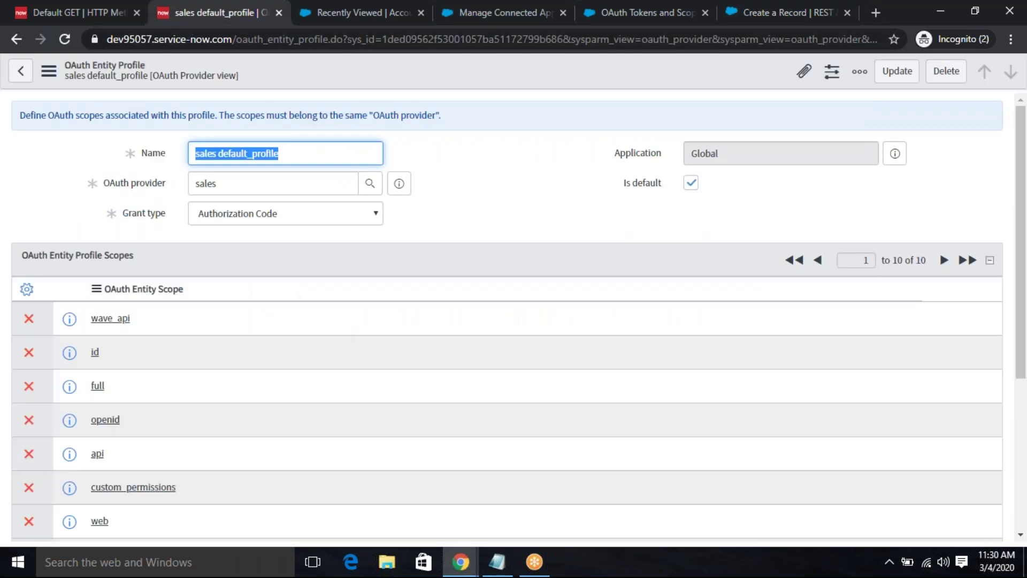
pyautogui.click(83, 17)
pyautogui.click(744, 309)
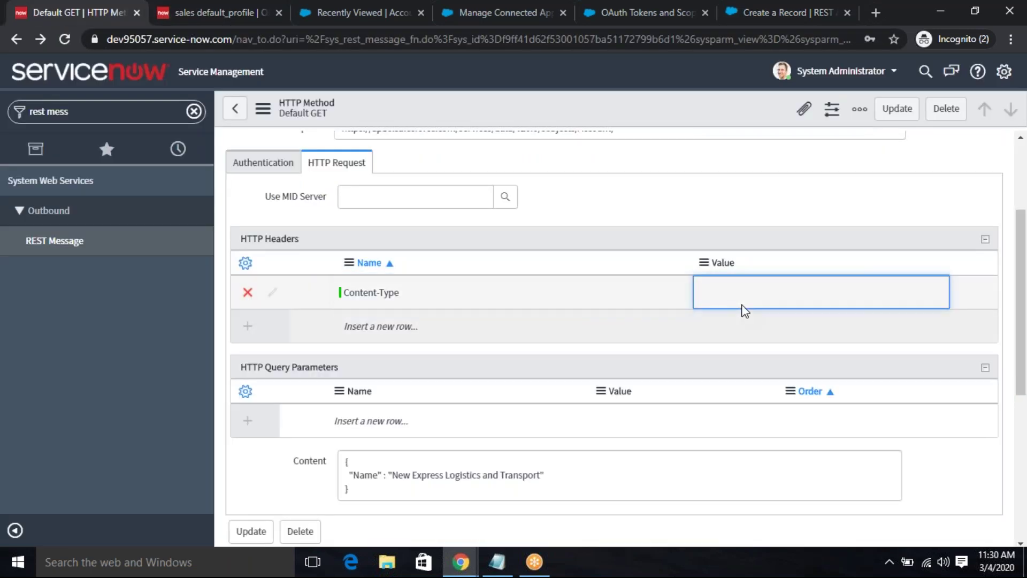
pyautogui.click(743, 308)
pyautogui.hotkey('ctrl', 'v')
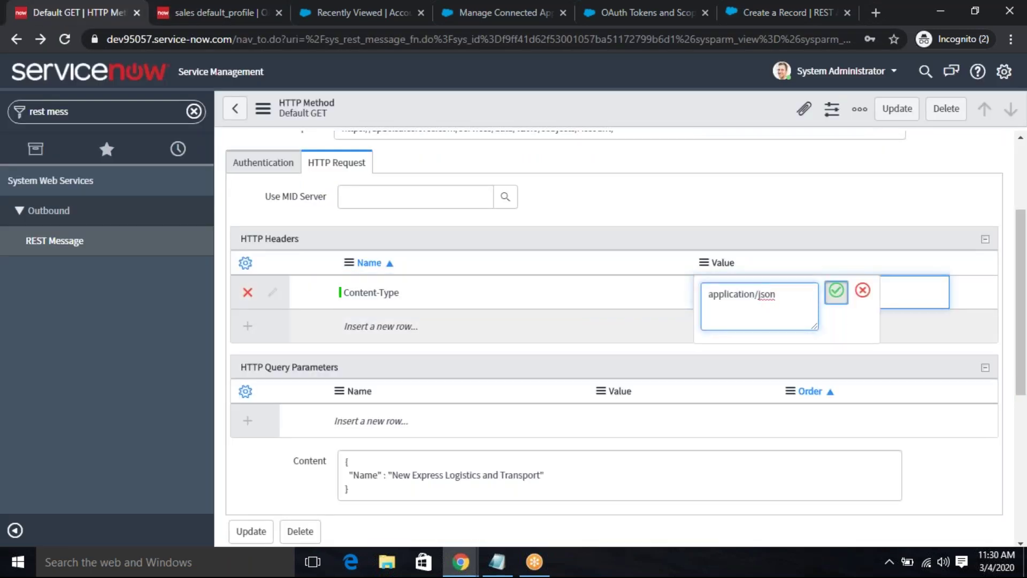
pyautogui.click(836, 290)
pyautogui.rightClick(629, 120)
pyautogui.click(629, 121)
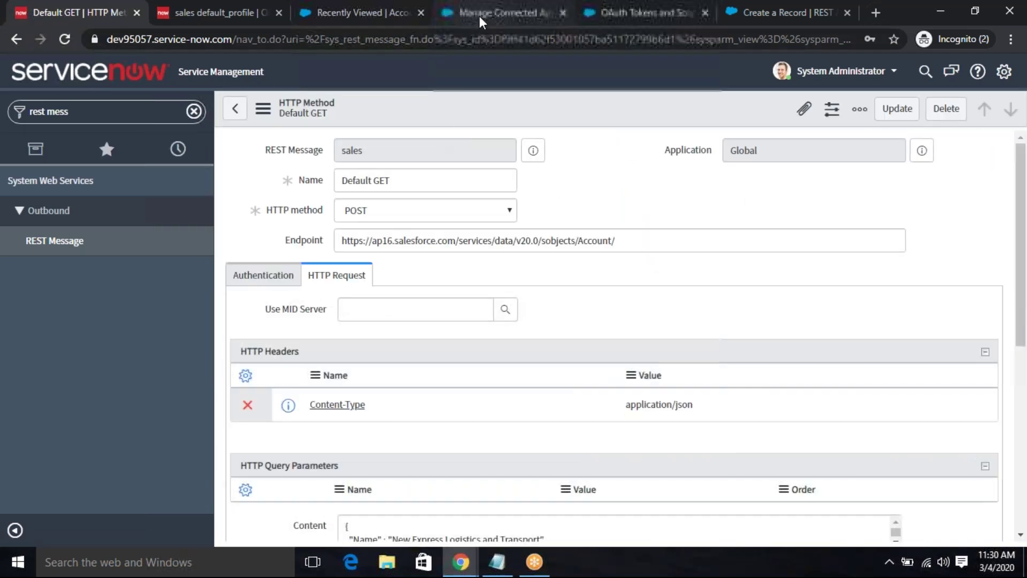
# - Check the Salesforce recently viewed accounts, then return to the Default GET method
pyautogui.click(479, 16)
pyautogui.click(382, 19)
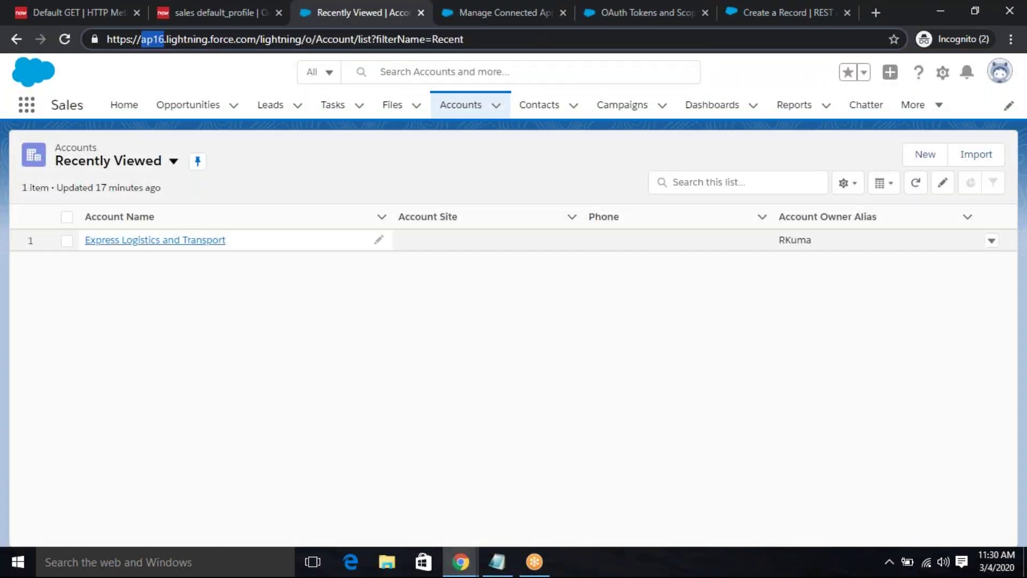
pyautogui.click(61, 12)
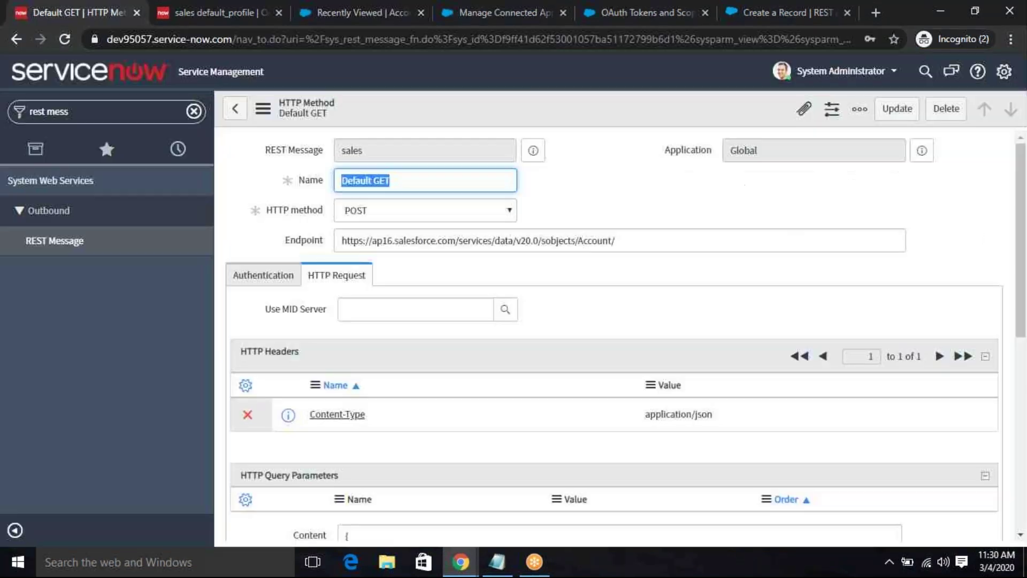
# - Test Default GET for a 201 success, then refresh Salesforce accounts showing New Express Logistics and Transport
pyautogui.scroll(-4, 287, 385)
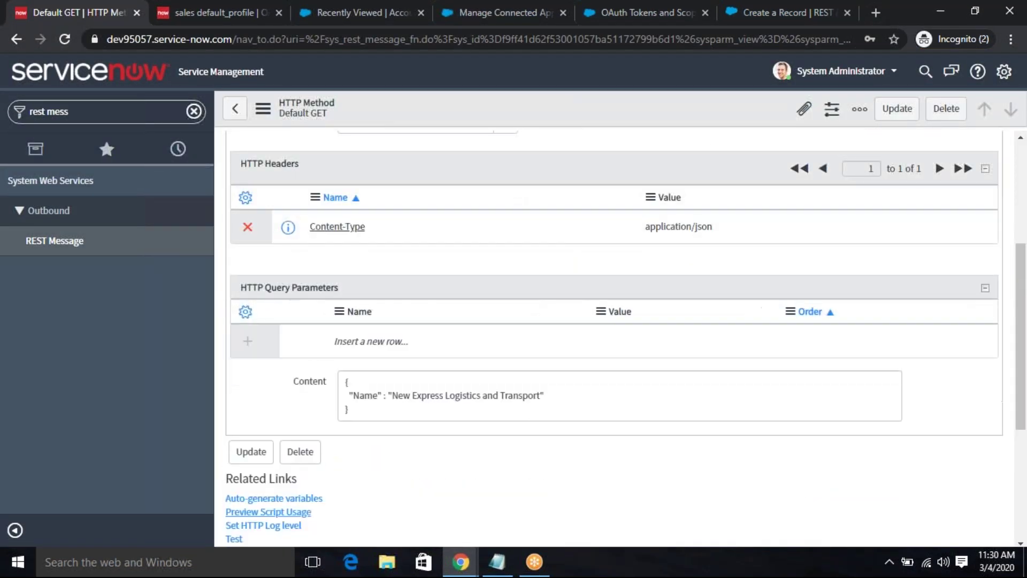
pyautogui.scroll(-3, 225, 451)
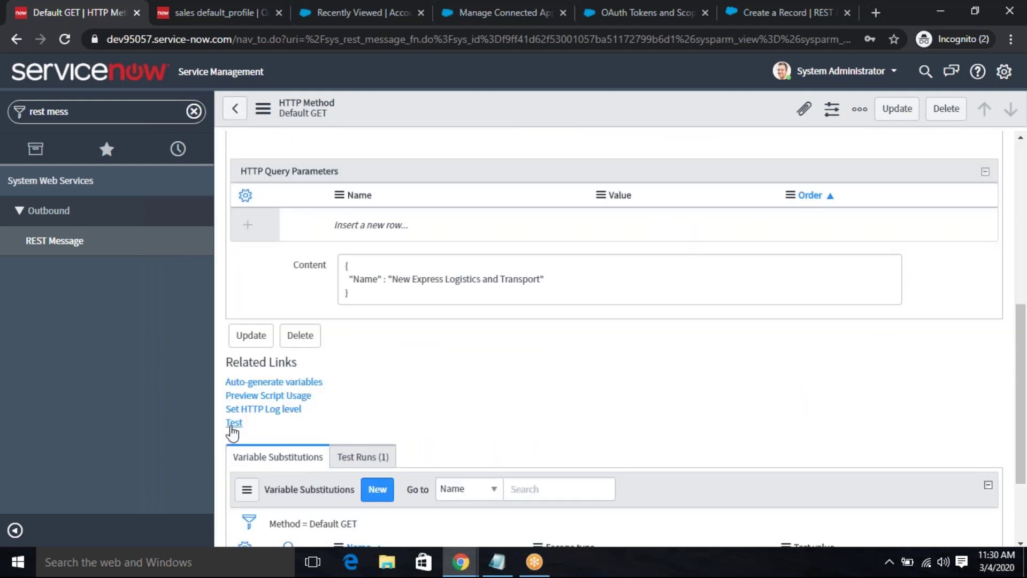
pyautogui.click(233, 423)
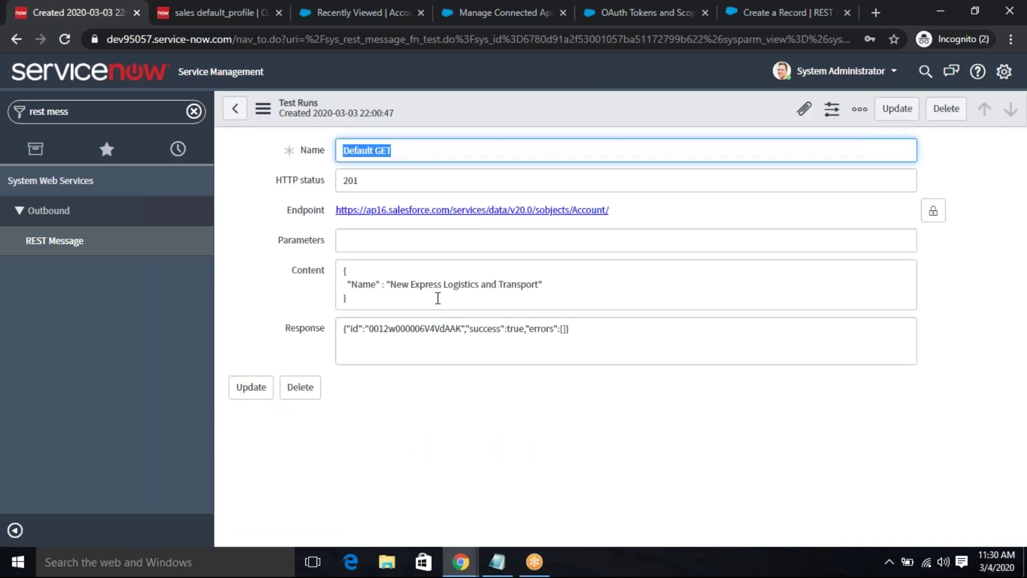
pyautogui.click(504, 13)
pyautogui.click(364, 13)
pyautogui.click(65, 42)
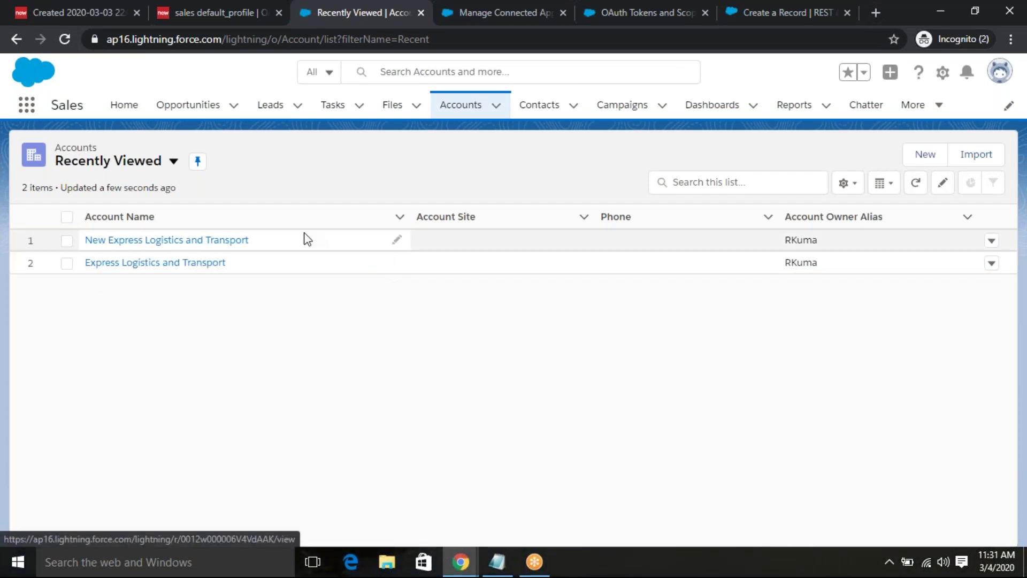
# - Go back to the REST Messages list and reopen the sales message's Default GET method
pyautogui.click(98, 19)
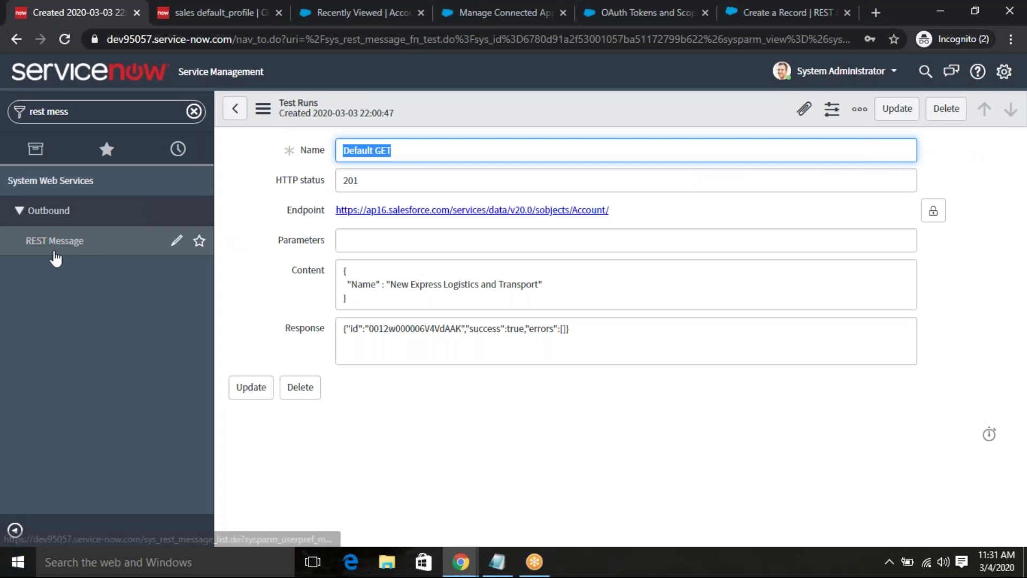
pyautogui.click(249, 257)
pyautogui.hotkey('alt', 'Left')
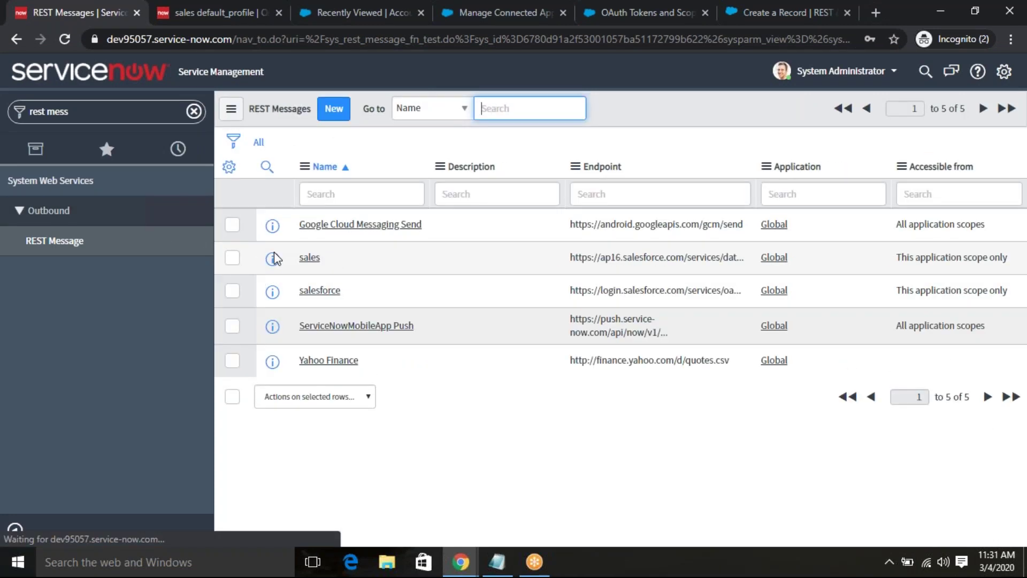
pyautogui.click(309, 257)
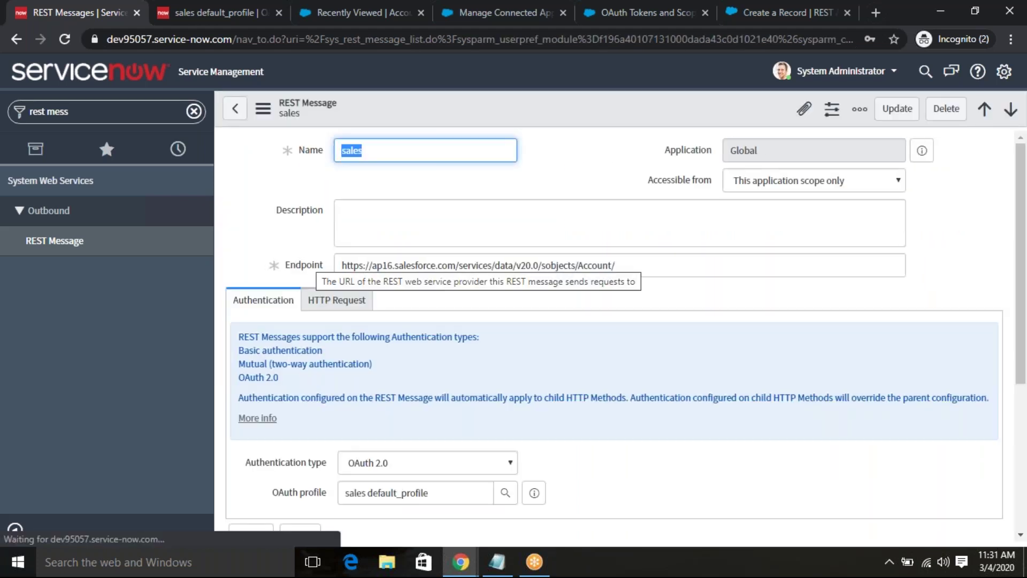
pyautogui.scroll(-5, 319, 287)
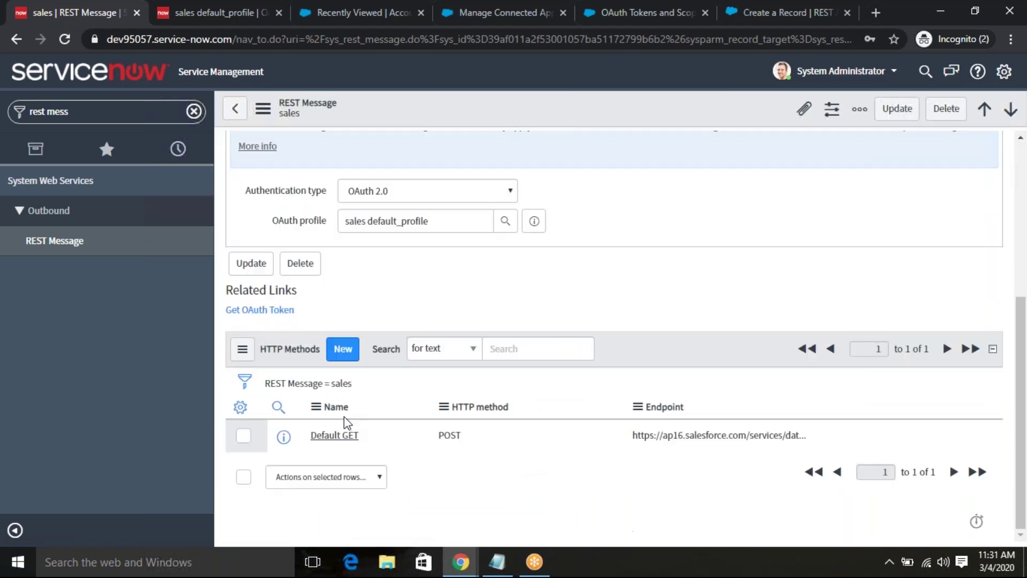
pyautogui.click(334, 435)
pyautogui.click(80, 114)
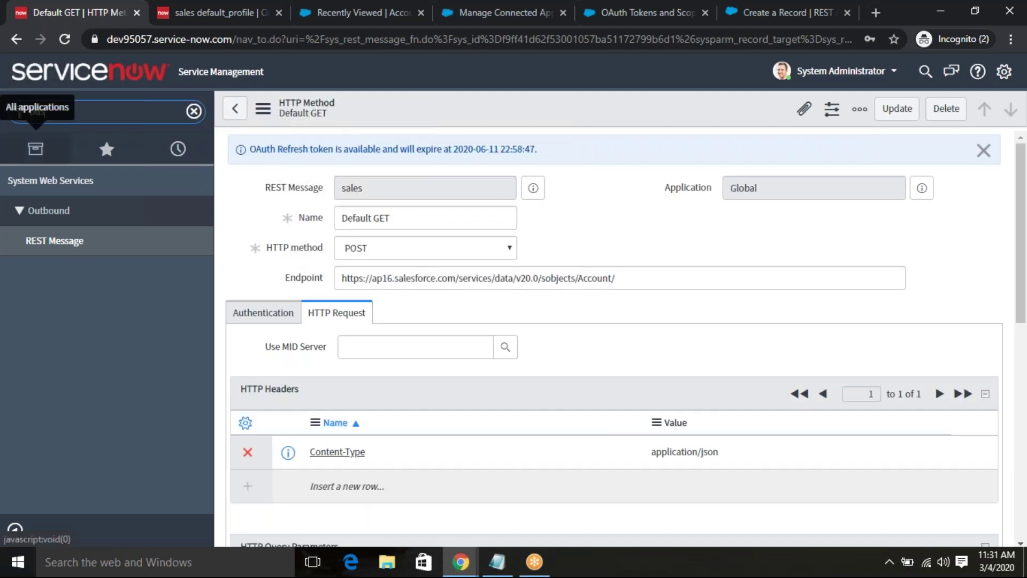
# - Open Business Rules in a new tab and the sys_user.LIST Users list in another
pyautogui.write('busine')
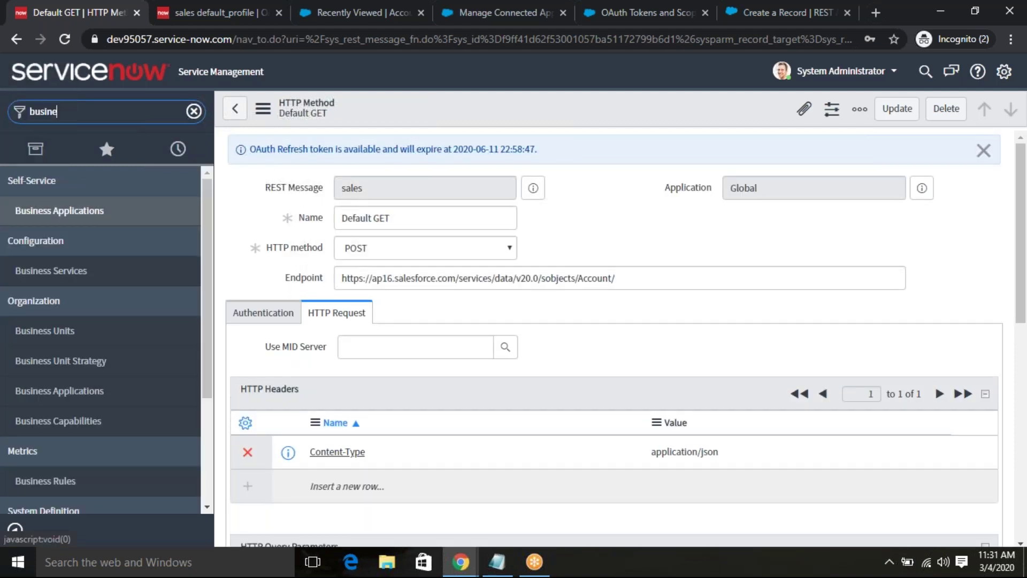
pyautogui.write('s')
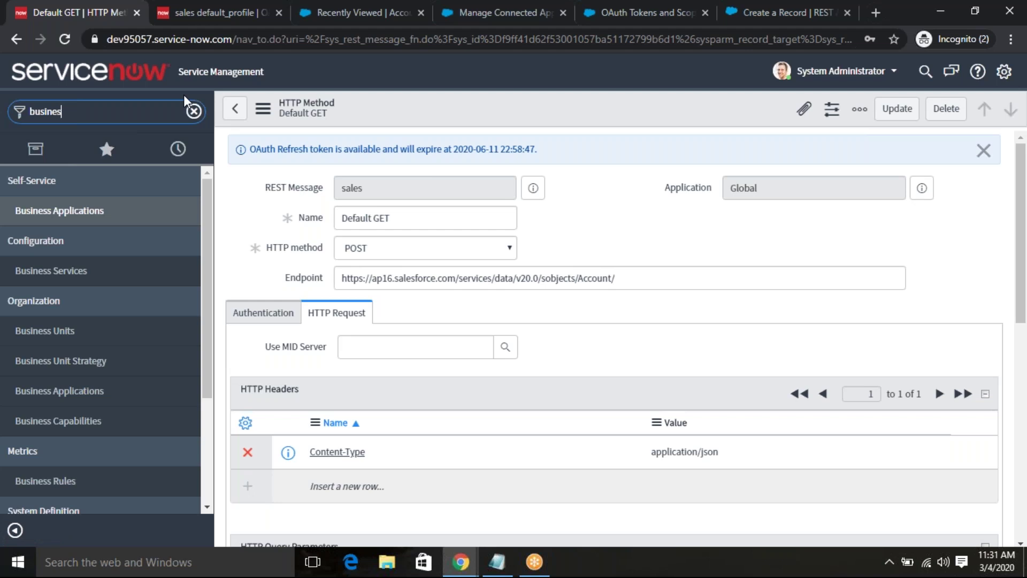
pyautogui.write('s rules')
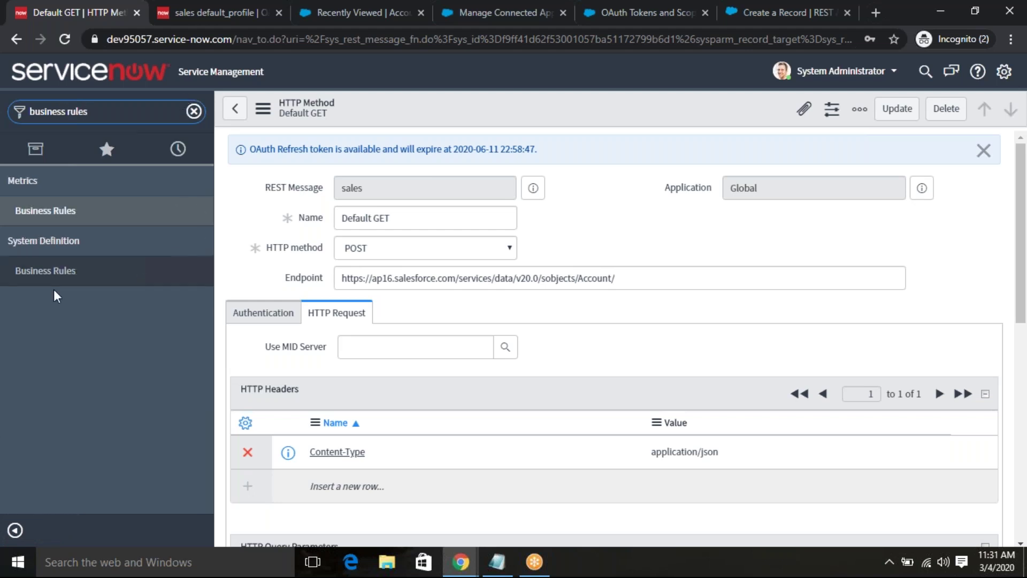
pyautogui.middleClick(41, 272)
pyautogui.click(184, 8)
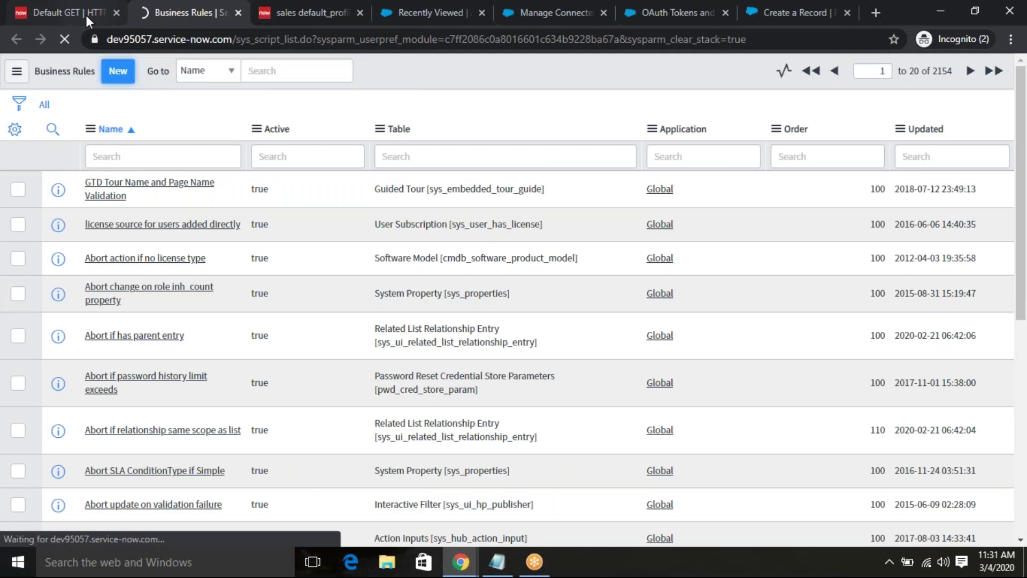
pyautogui.click(85, 14)
pyautogui.click(72, 111)
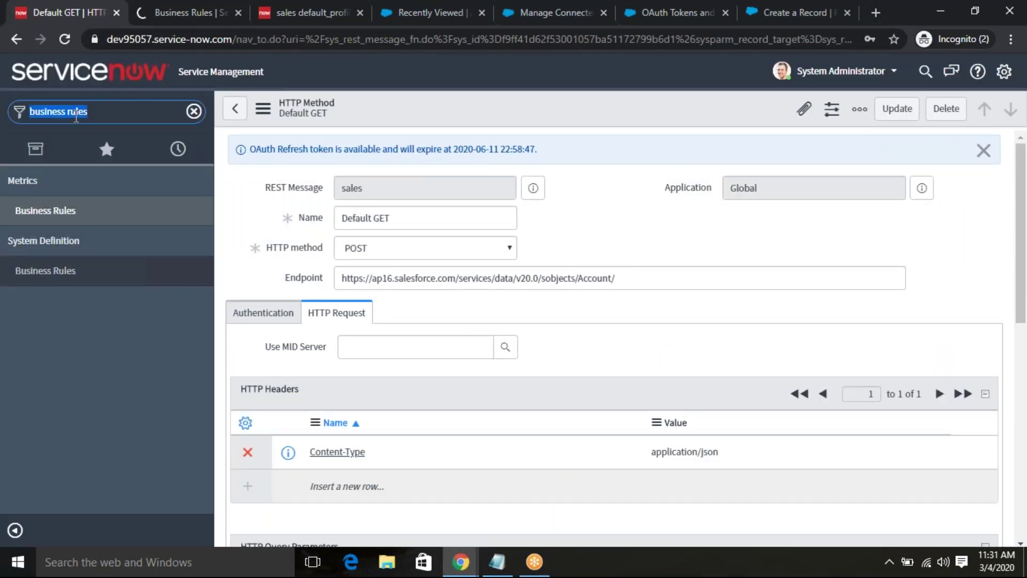
pyautogui.write('sys')
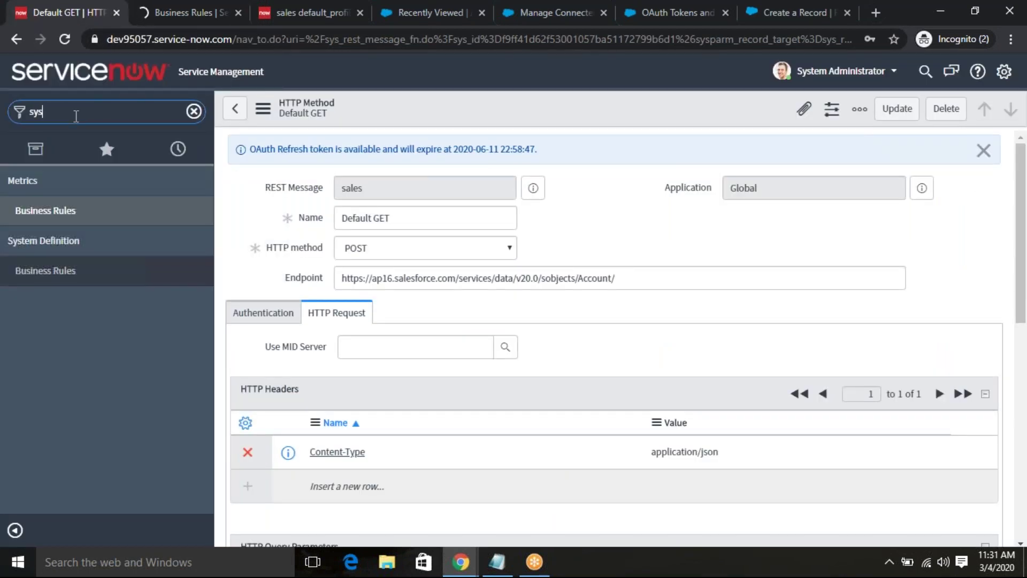
pyautogui.write('_user.LIST')
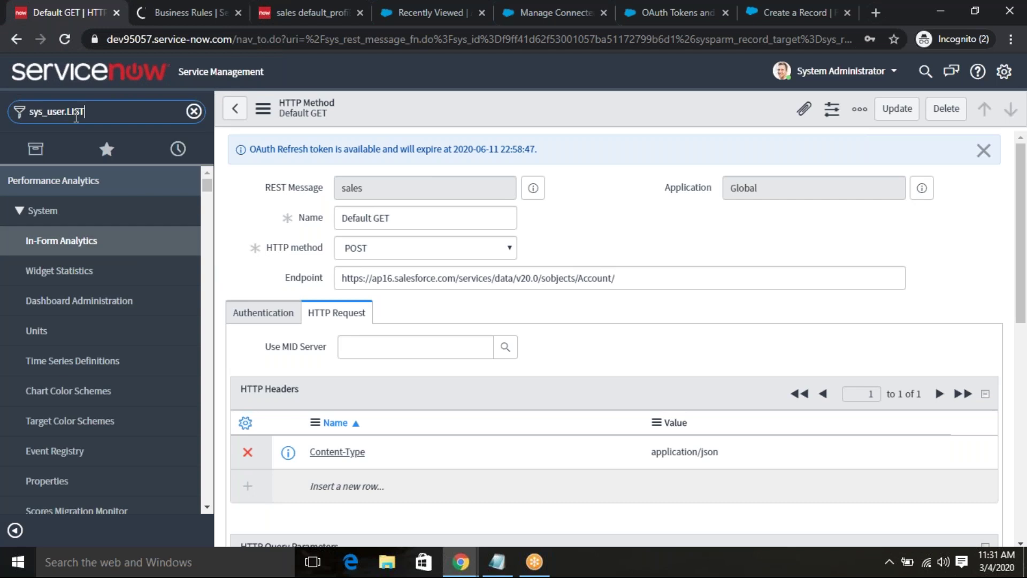
pyautogui.press('Return')
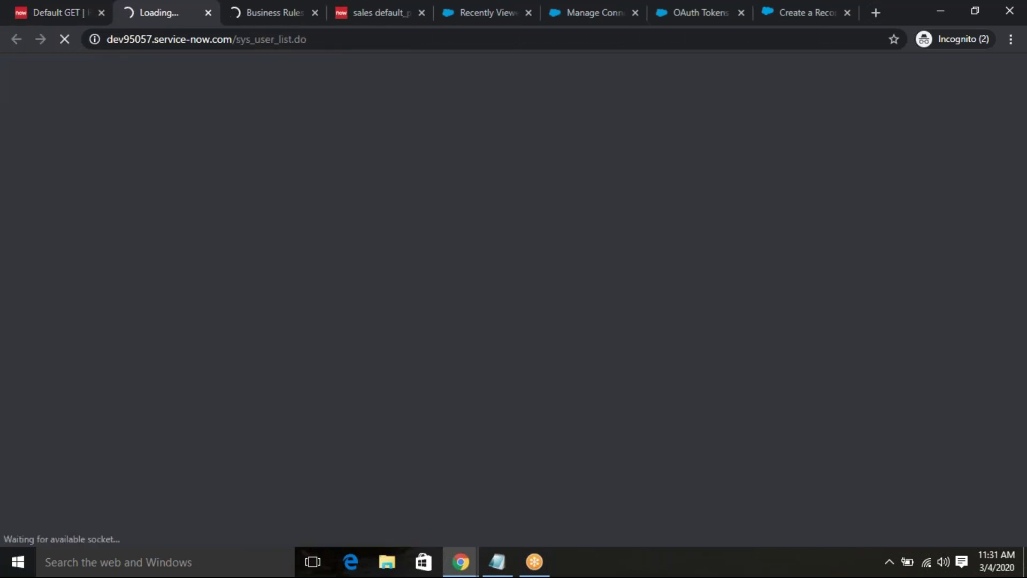
# - Create a new Business Rule from the Business Rules list
pyautogui.click(246, 15)
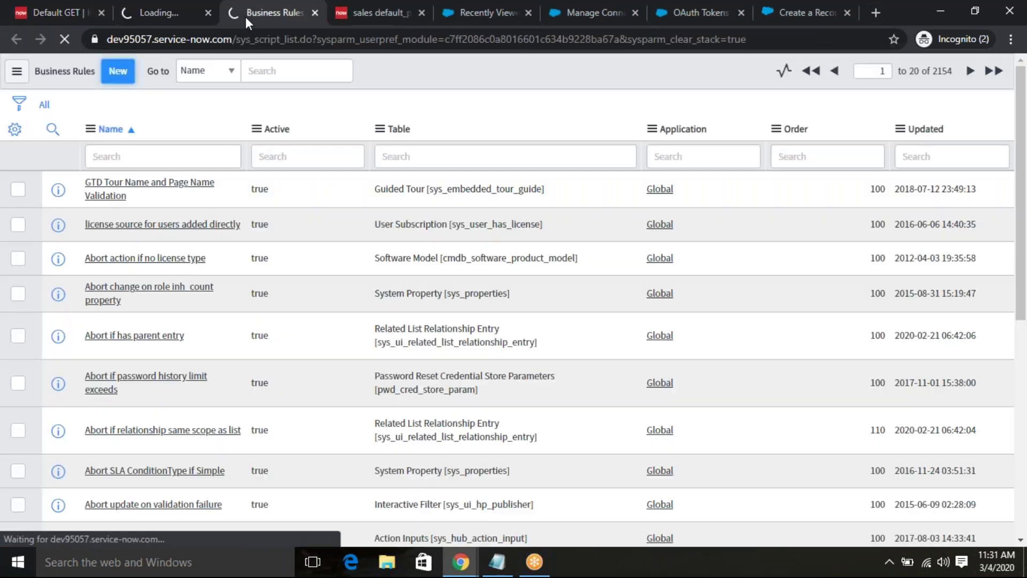
pyautogui.click(160, 11)
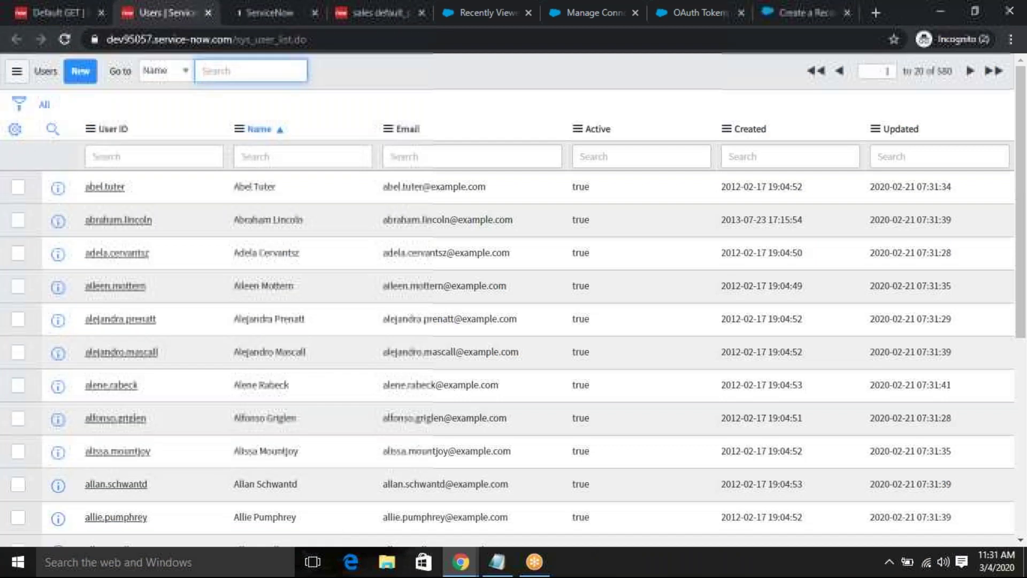
pyautogui.click(105, 188)
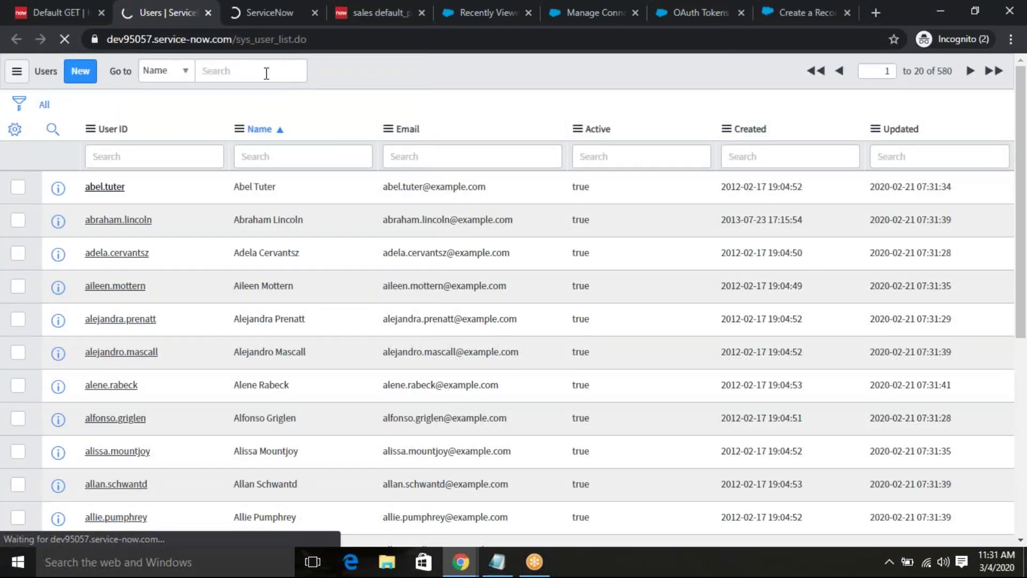
pyautogui.click(248, 22)
pyautogui.click(241, 117)
# - Name the rule 'Create Account on salesforce' and check the user form's First name field name
pyautogui.write('Crea')
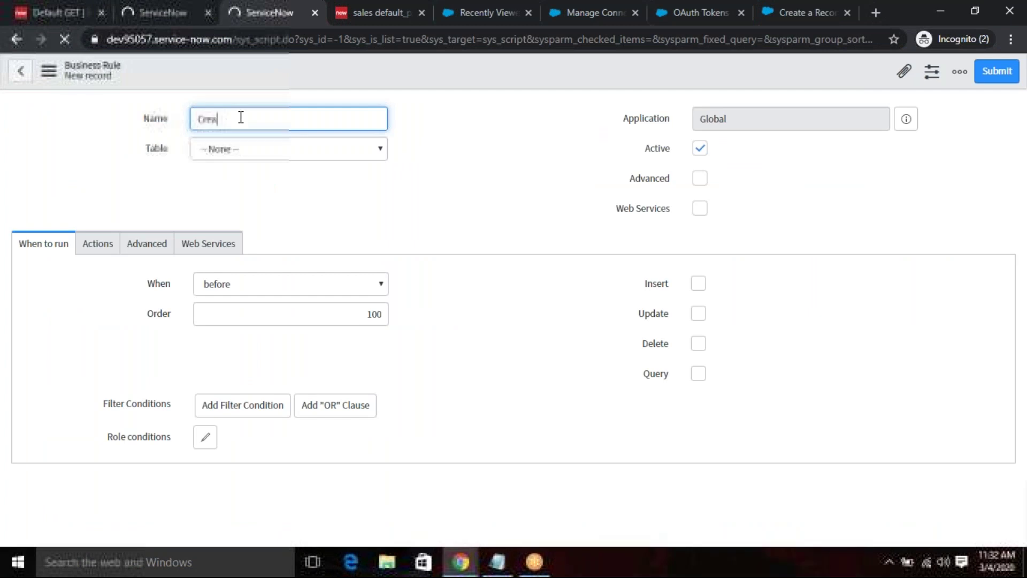
pyautogui.write('te Ac')
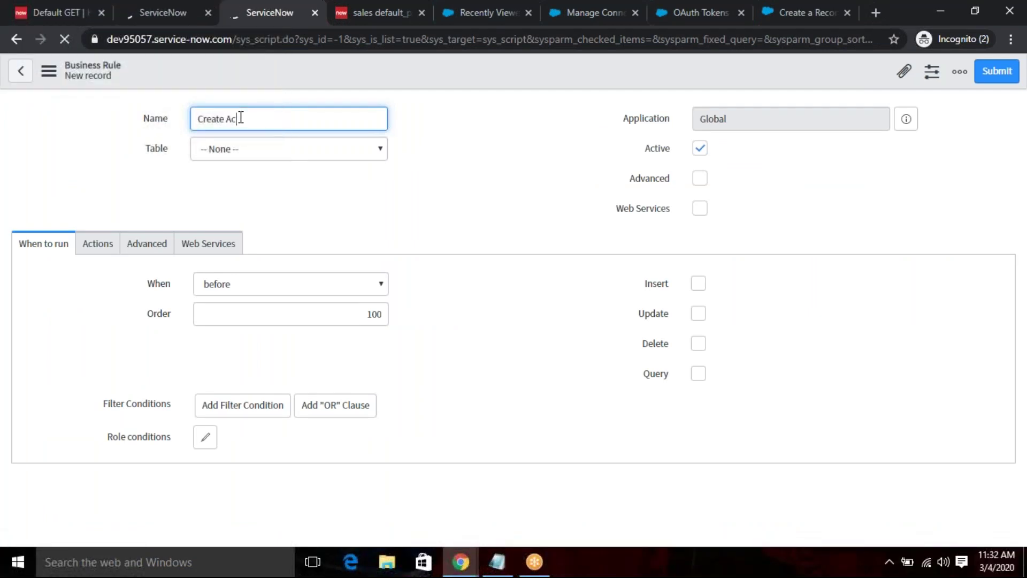
pyautogui.write('count on sa')
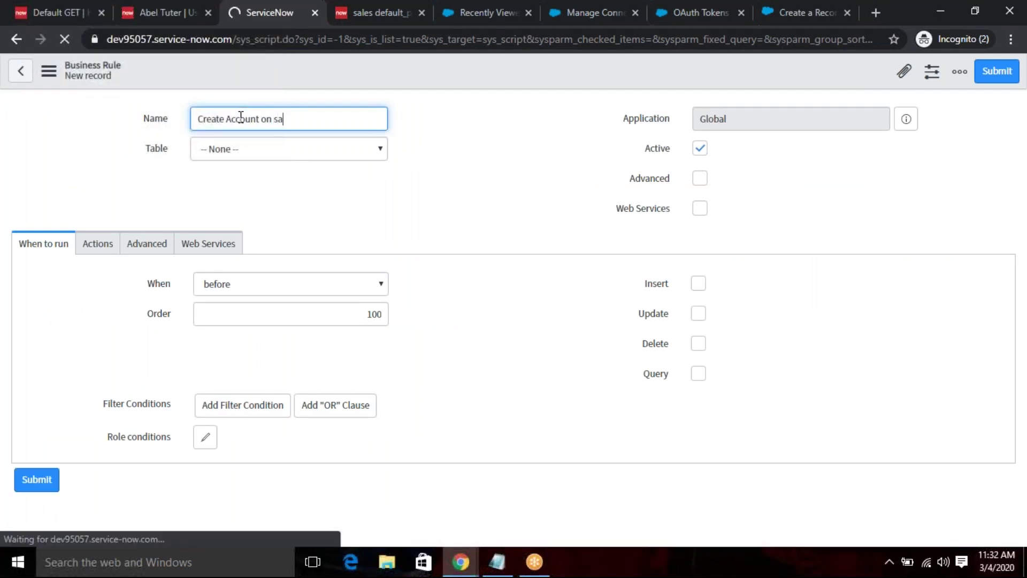
pyautogui.write('le')
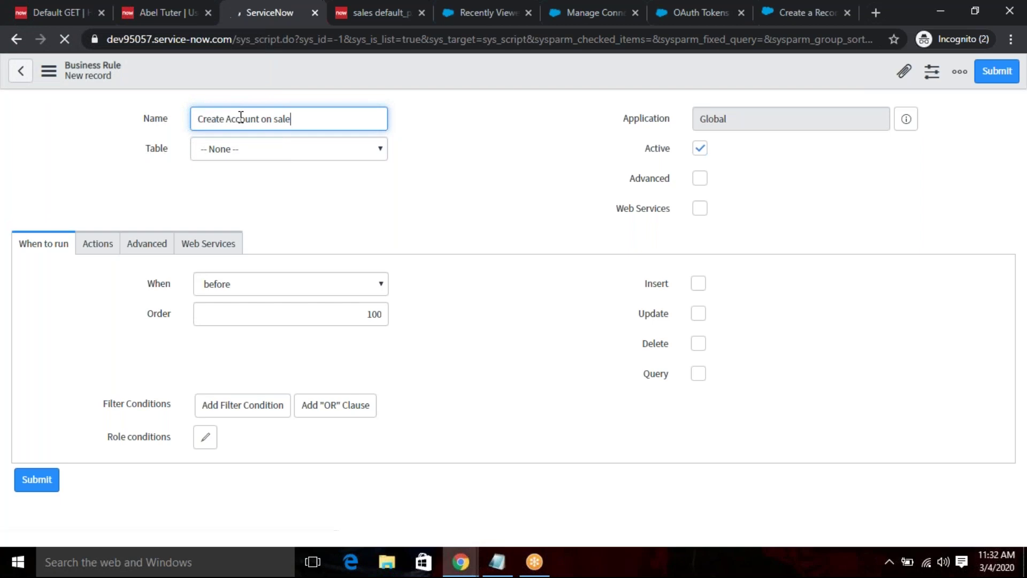
pyautogui.write('sforce')
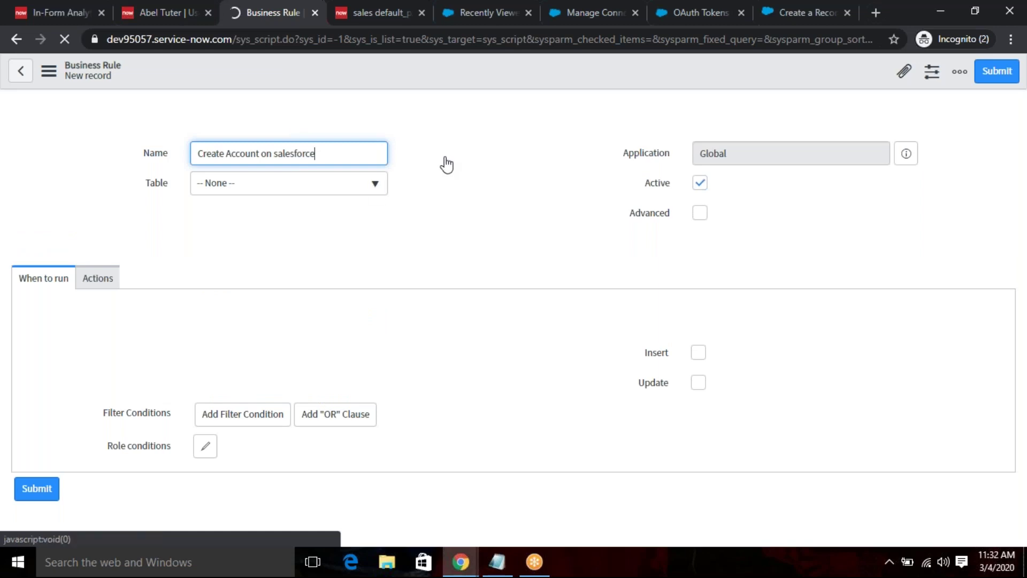
pyautogui.click(165, 12)
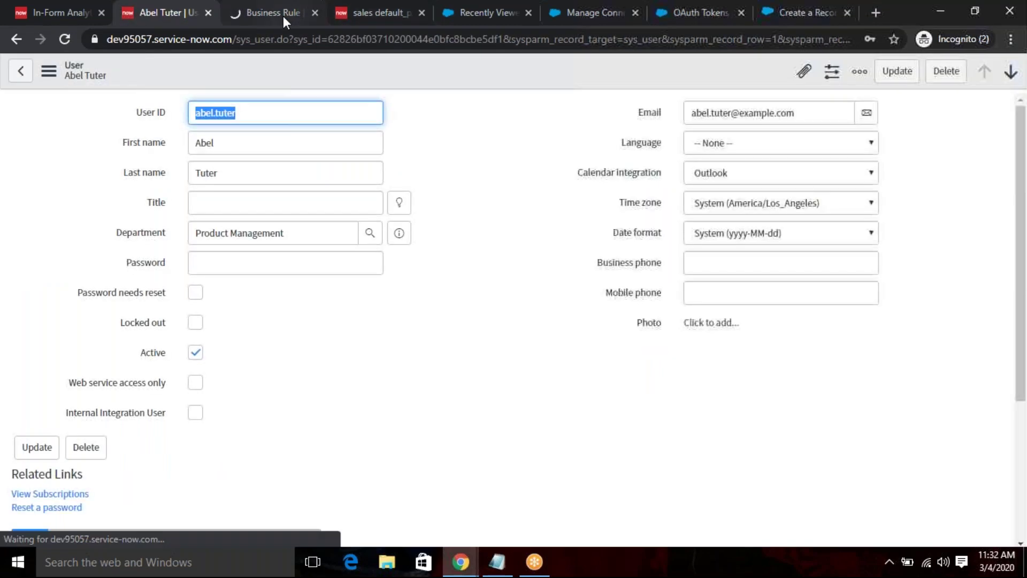
pyautogui.click(284, 16)
pyautogui.click(166, 11)
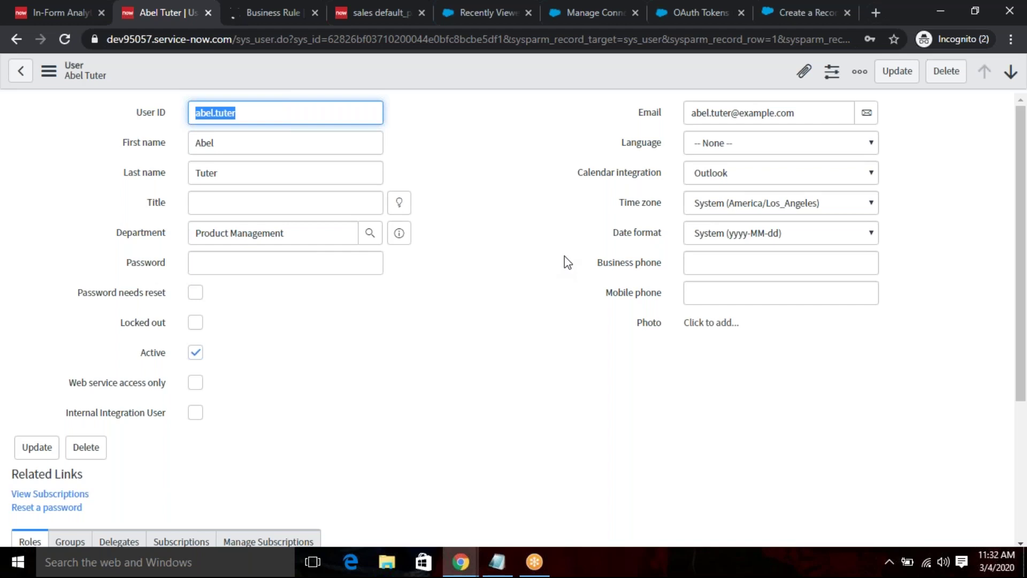
pyautogui.scroll(-1, 567, 262)
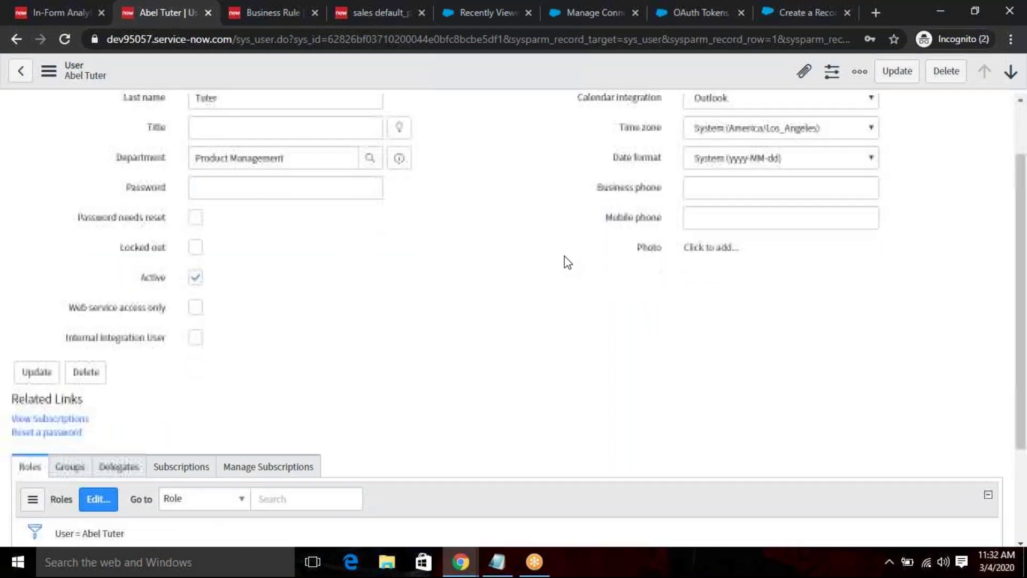
pyautogui.scroll(1, 566, 260)
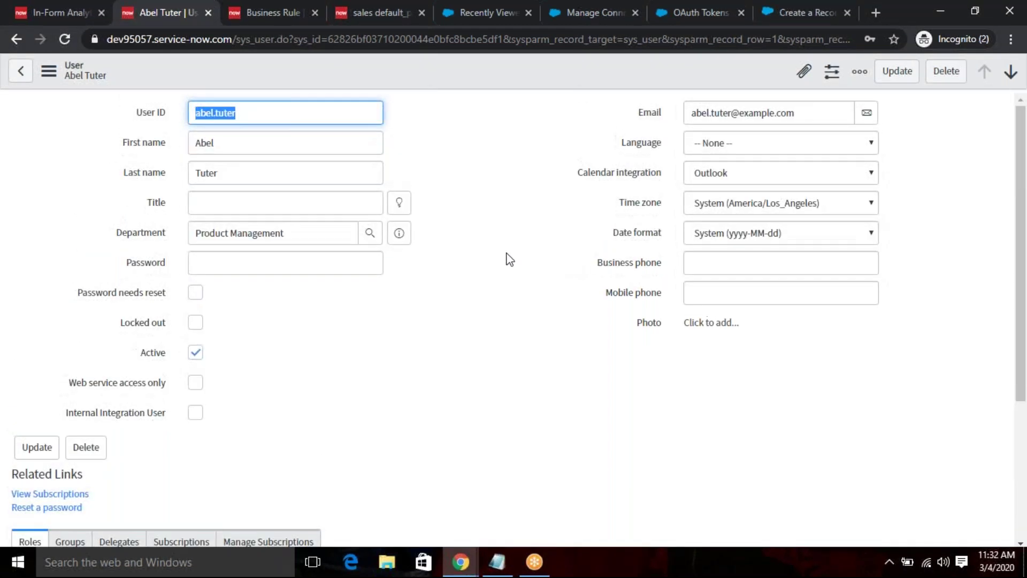
pyautogui.rightClick(135, 141)
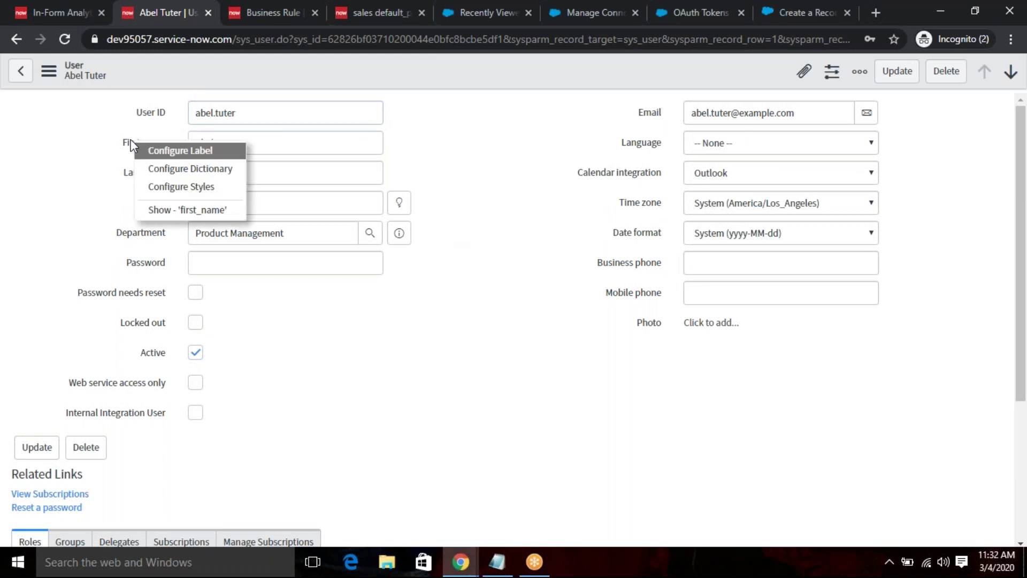
pyautogui.click(101, 138)
pyautogui.click(262, 12)
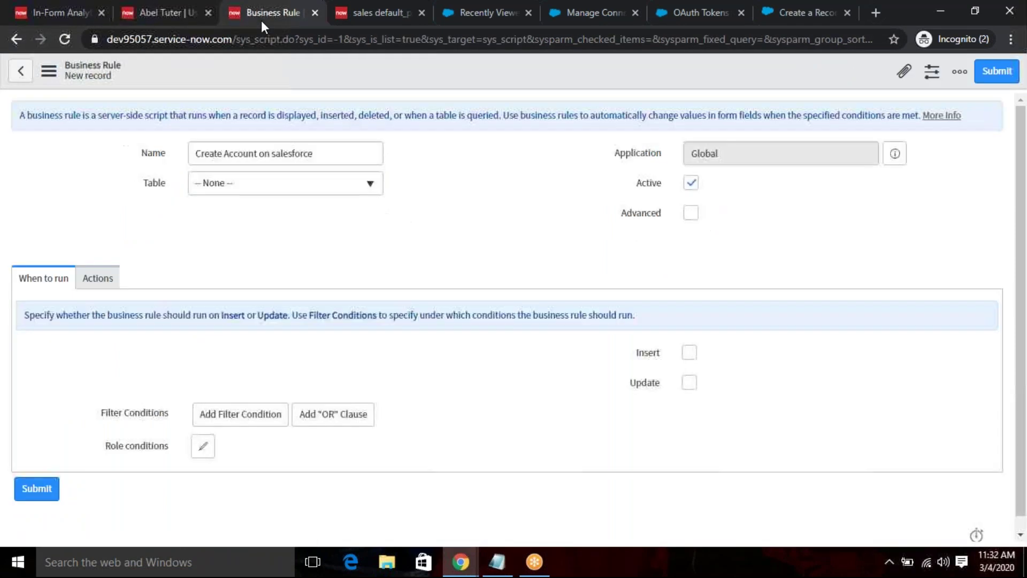
# - Mark the business rule Advanced, running on Insert with When set to after
pyautogui.click(691, 212)
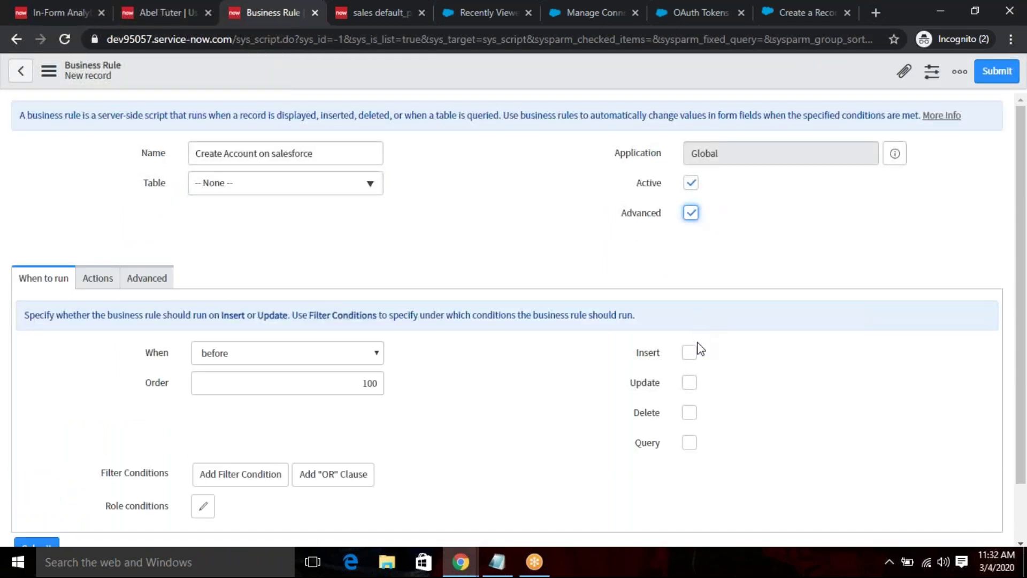
pyautogui.click(656, 351)
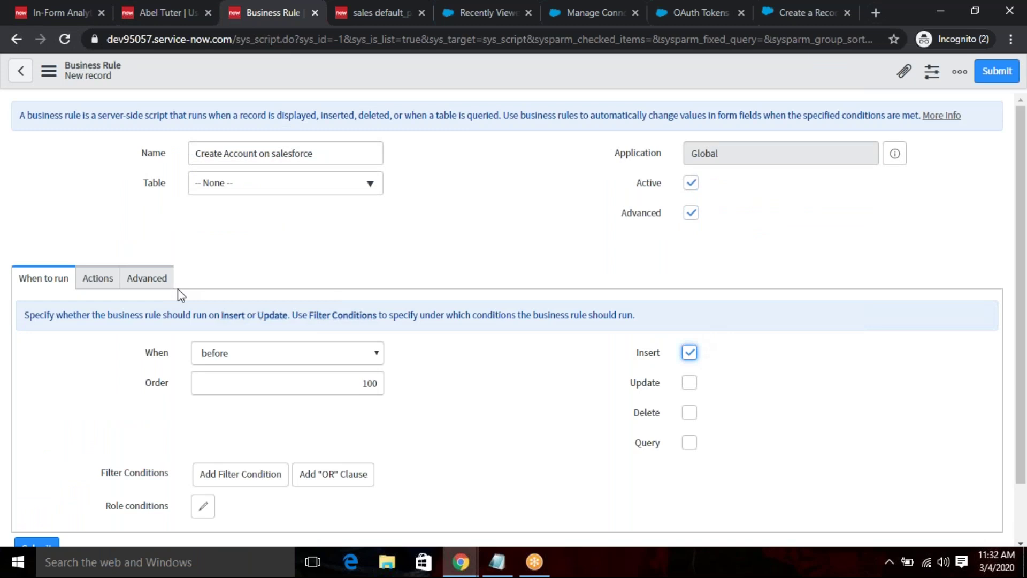
pyautogui.click(260, 358)
pyautogui.click(235, 383)
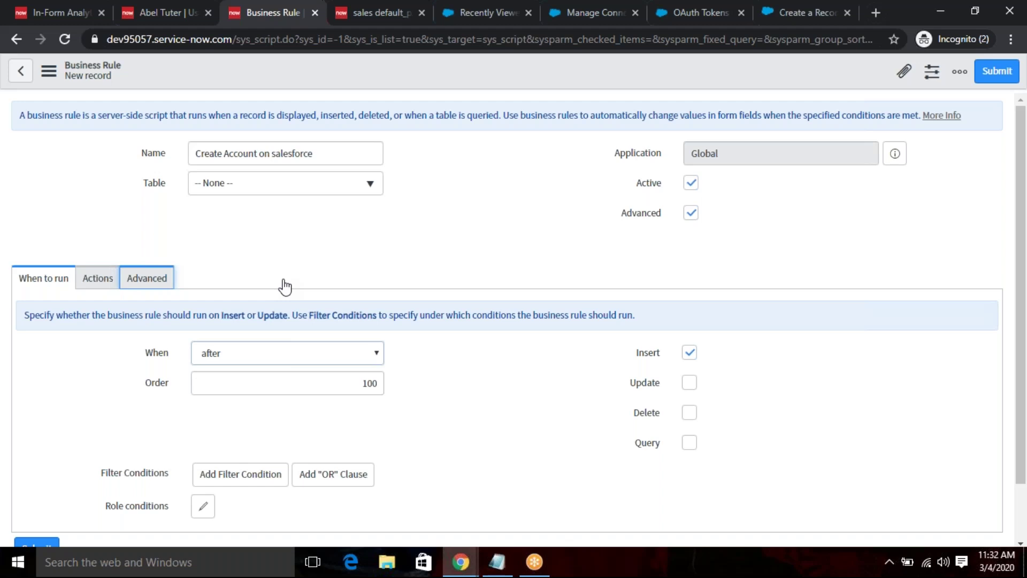
# - Dismiss the cannot-create-record message and click into the rule's default script body
pyautogui.click(78, 12)
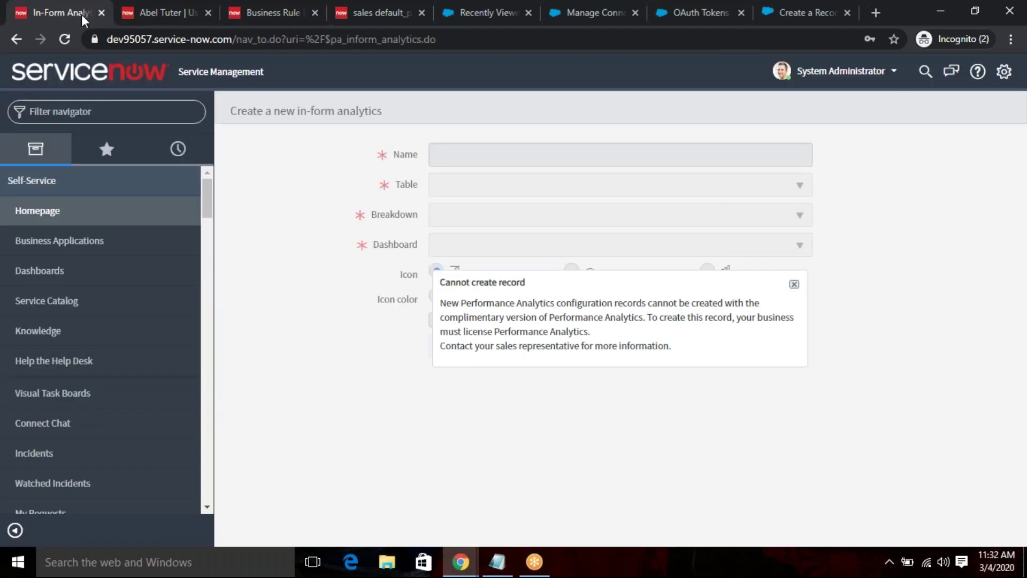
pyautogui.click(792, 282)
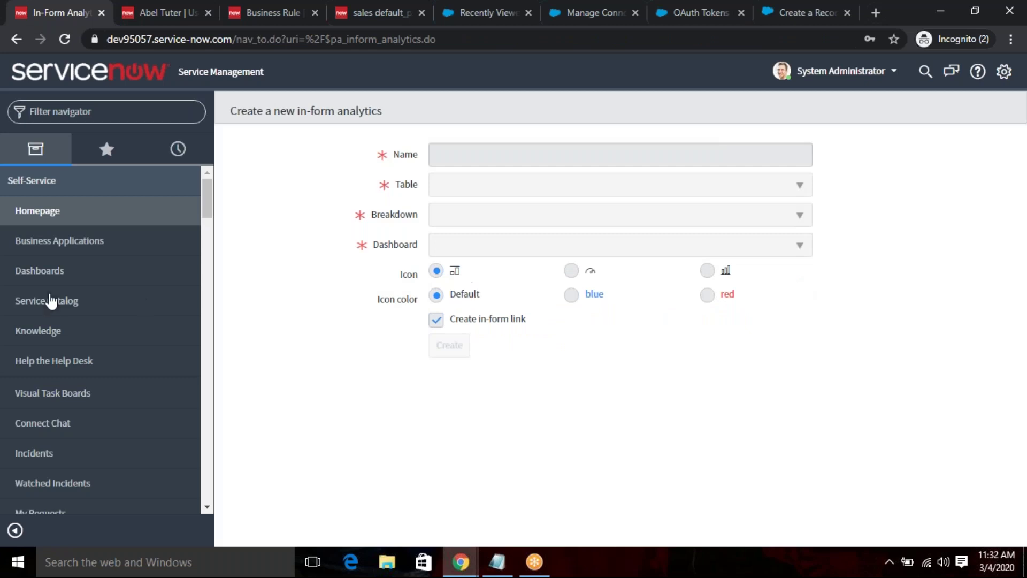
pyautogui.click(166, 21)
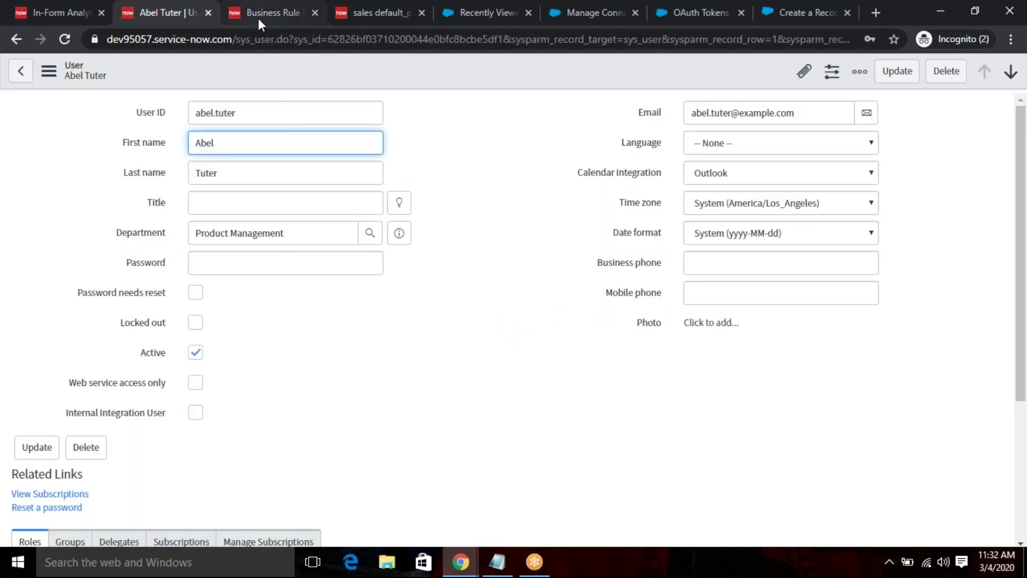
pyautogui.click(258, 18)
pyautogui.click(383, 383)
pyautogui.click(67, 16)
# - Open the Default GET HTTP method record from the navigator's recent history
pyautogui.write('rest mne')
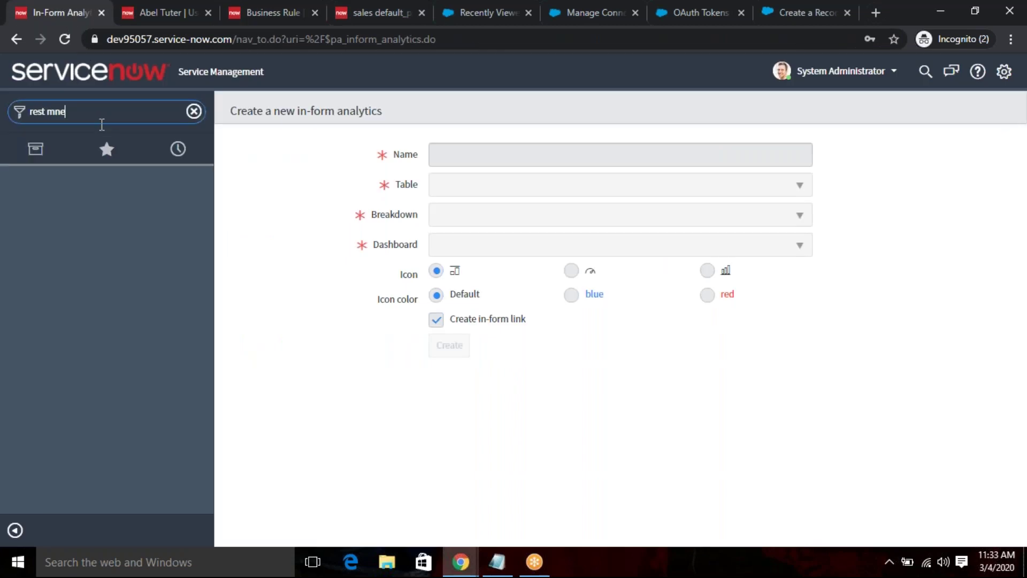
pyautogui.click(178, 146)
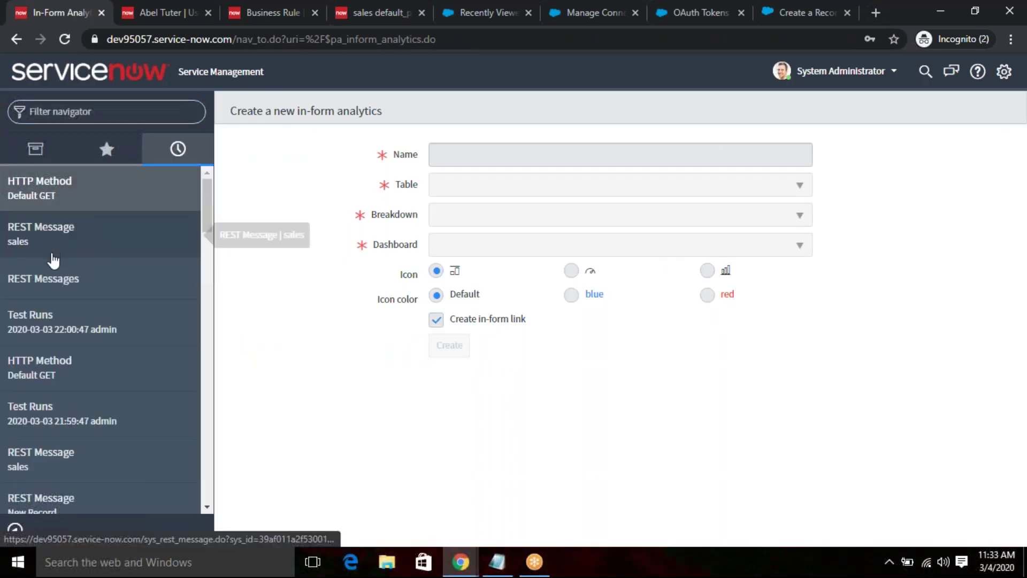
pyautogui.click(49, 197)
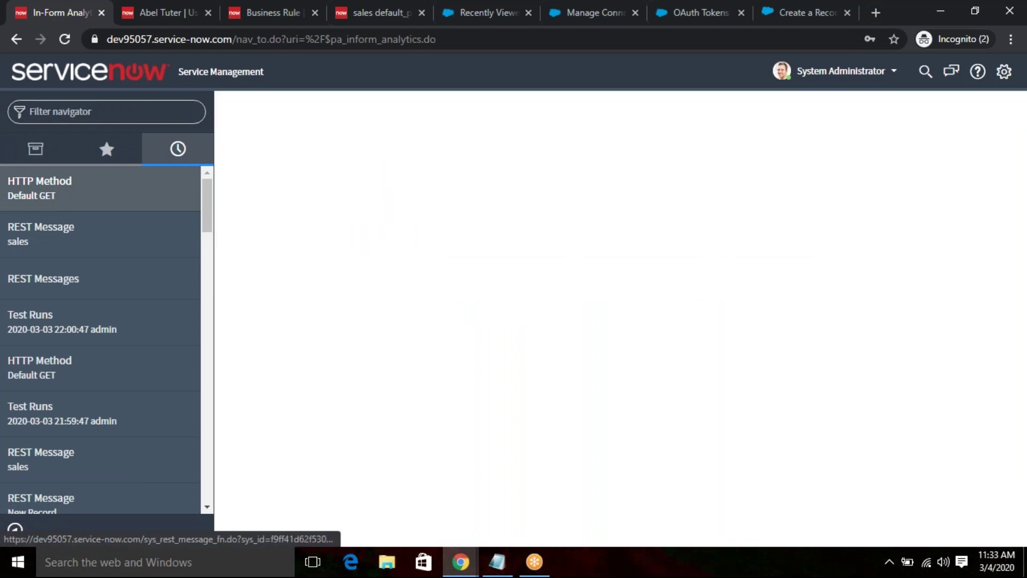
pyautogui.scroll(-3, 322, 309)
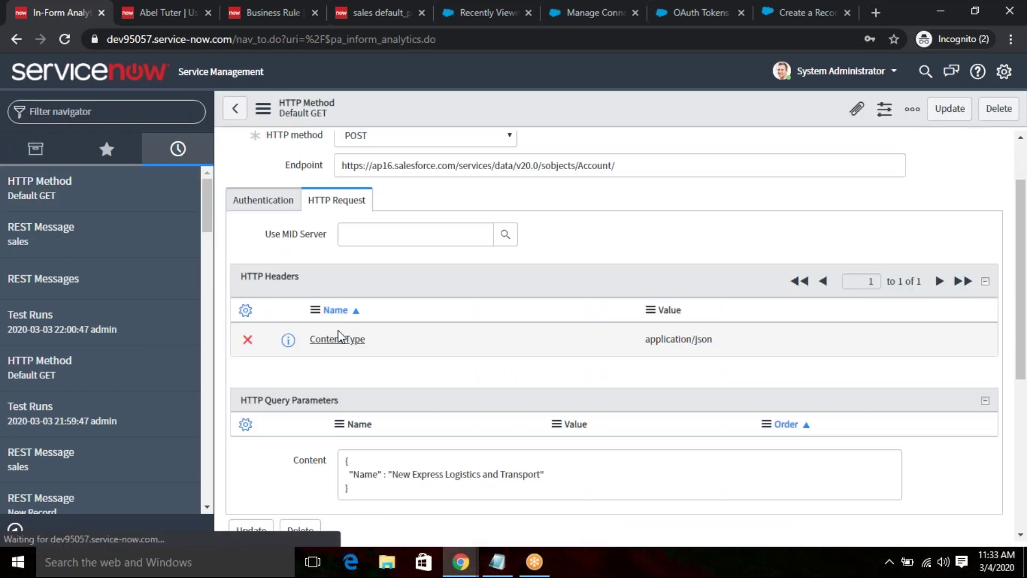
pyautogui.scroll(-2, 412, 355)
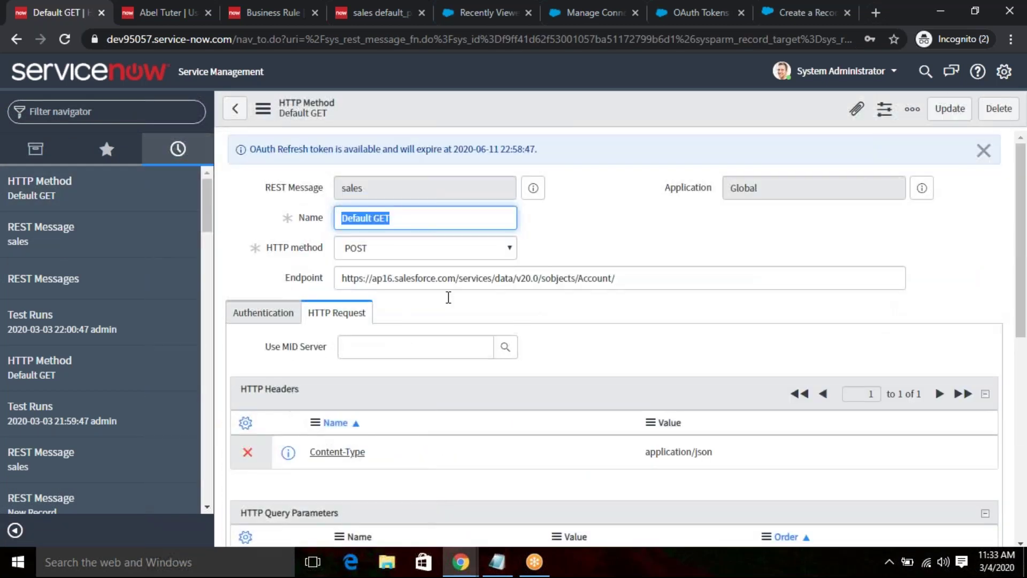
pyautogui.scroll(-4, 451, 380)
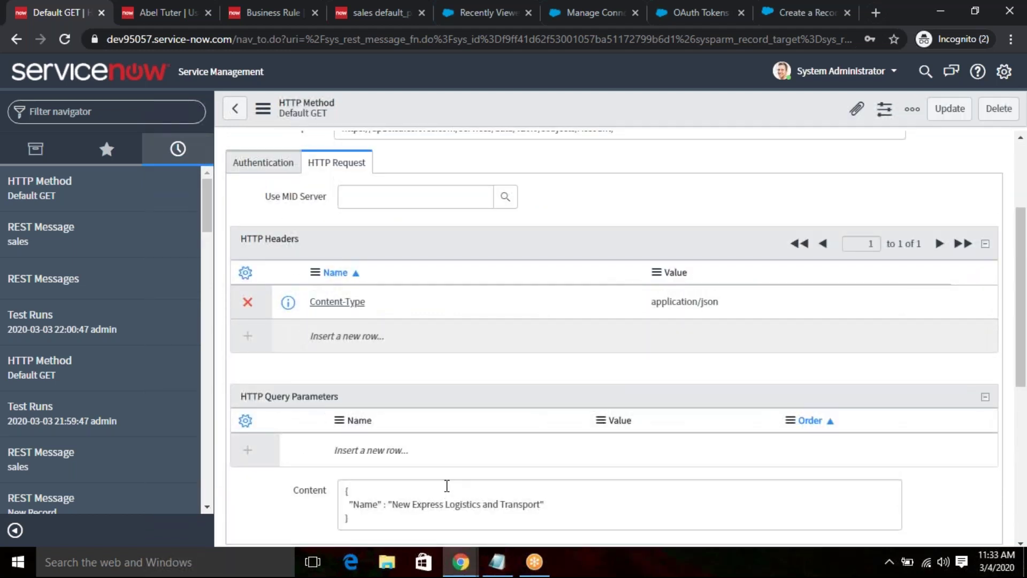
# - Replace the hard-coded account name in Content with ${name} and save the method
pyautogui.moveTo(543, 431); pyautogui.dragTo(397, 429)
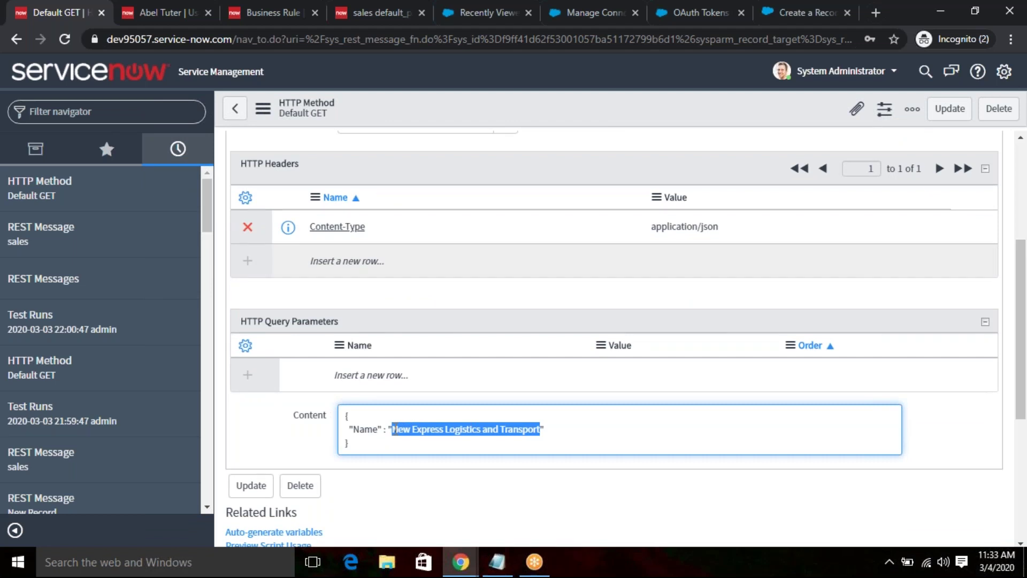
pyautogui.press('BackSpace')
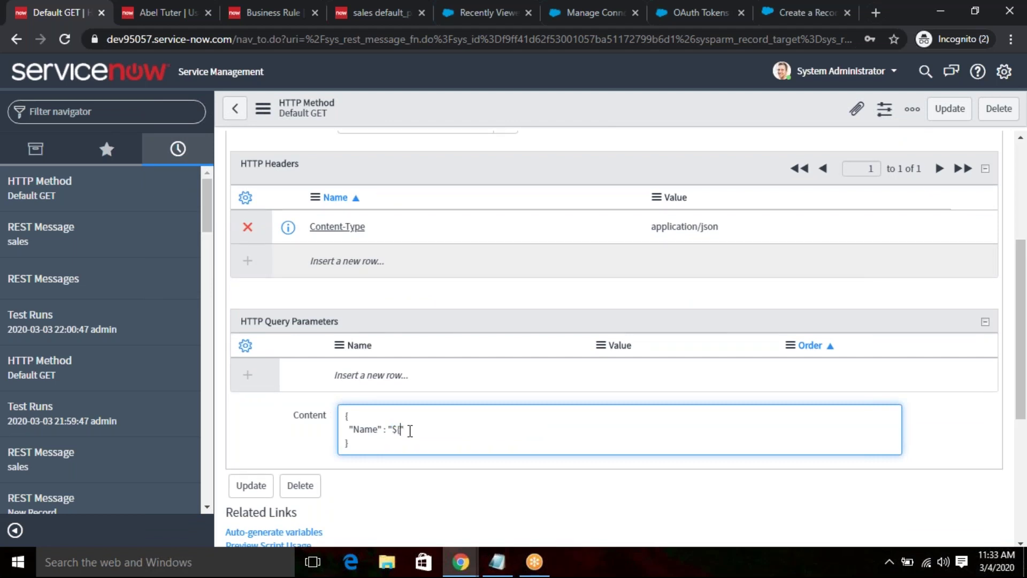
pyautogui.write('${name}')
pyautogui.rightClick(468, 102)
pyautogui.click(471, 110)
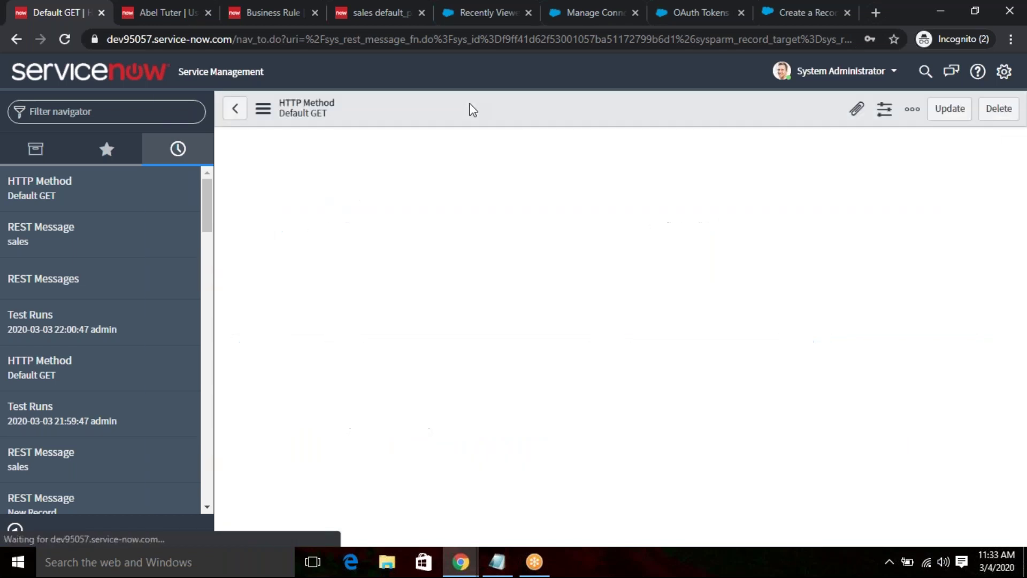
pyautogui.rightClick(470, 108)
pyautogui.click(456, 111)
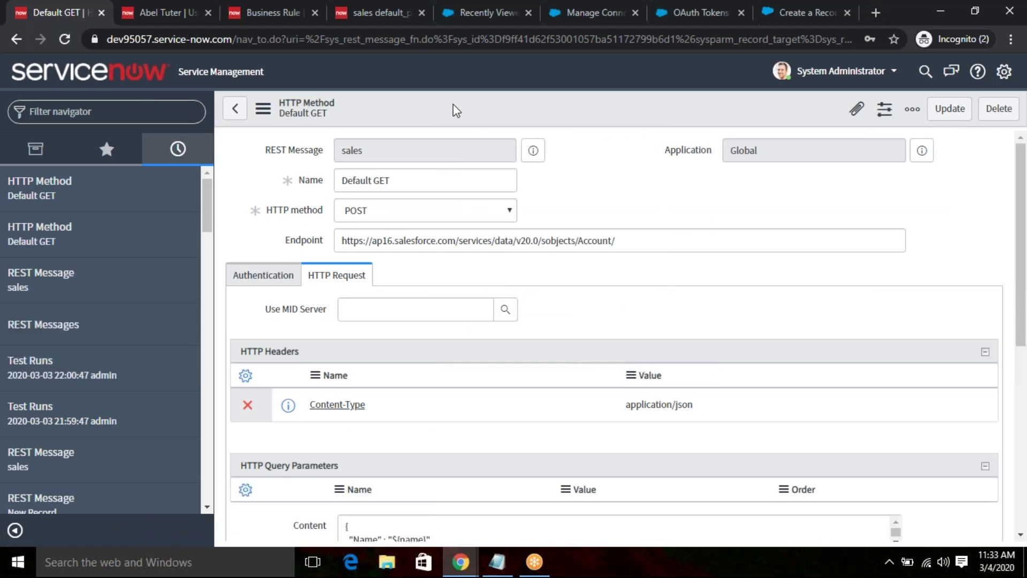
pyautogui.rightClick(455, 111)
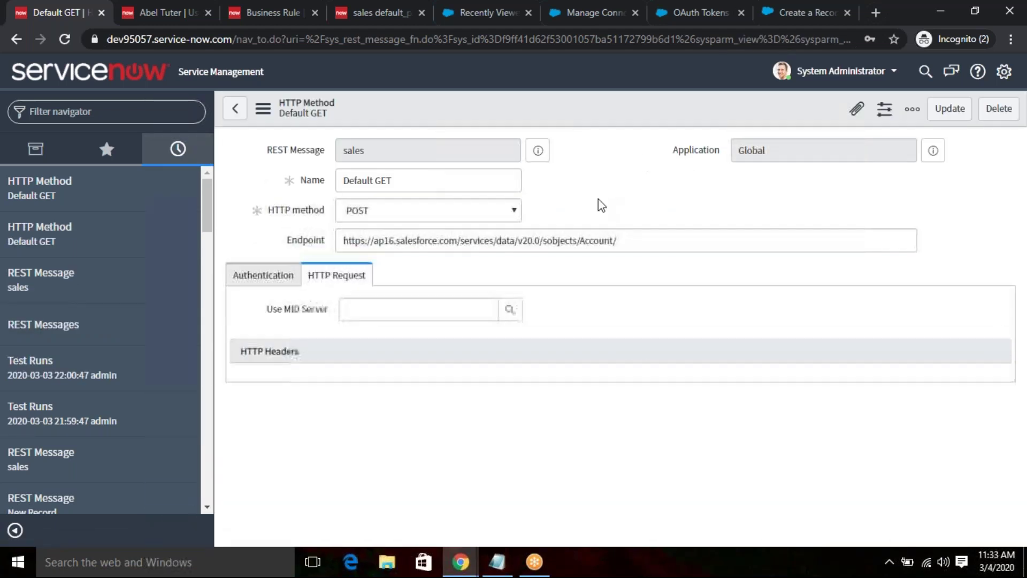
# - Copy the whole Default GET sample REST script and return to the business rule script on a new line
pyautogui.scroll(-4, 569, 316)
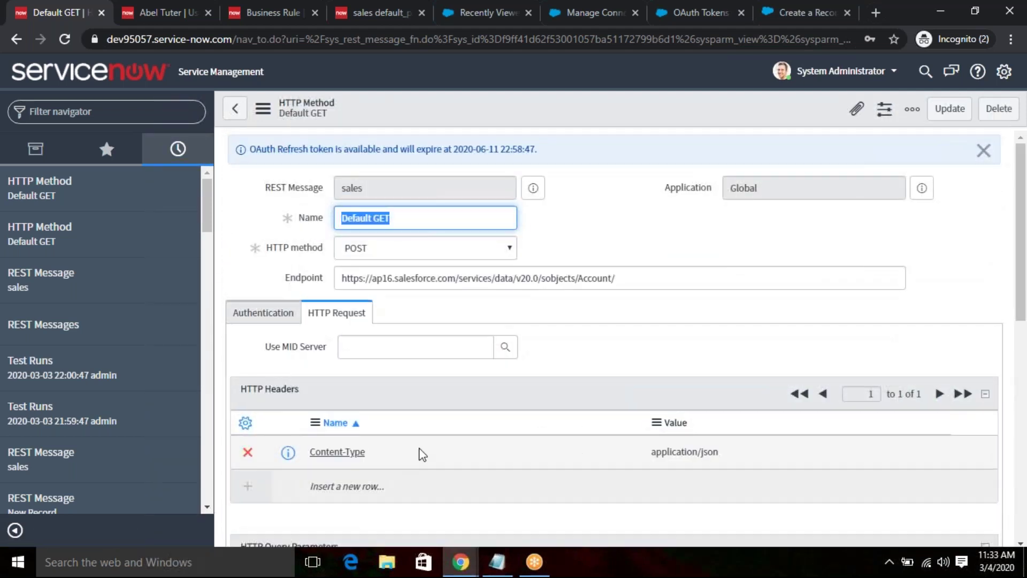
pyautogui.scroll(-10, 412, 433)
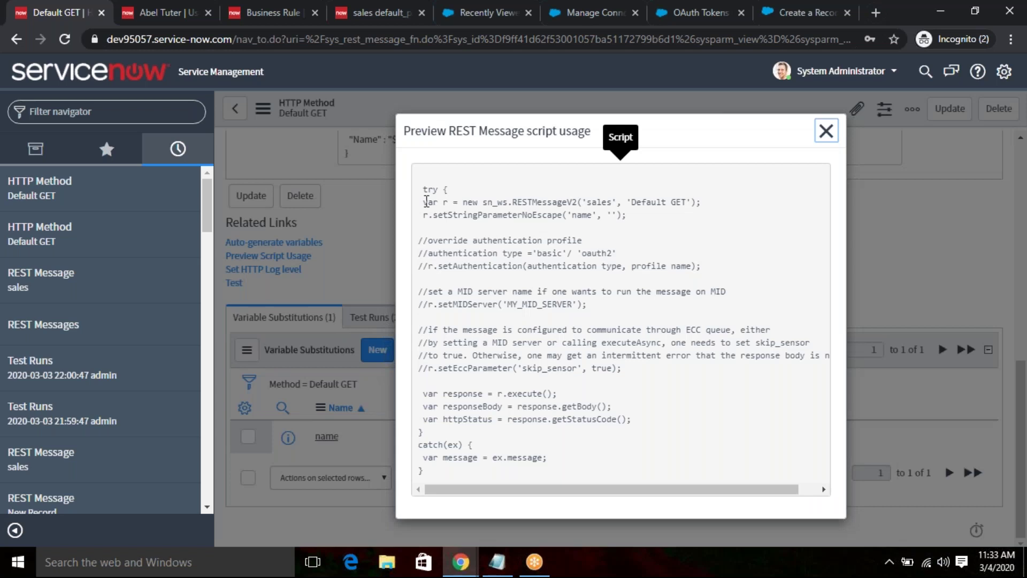
pyautogui.moveTo(419, 188); pyautogui.dragTo(464, 228)
pyautogui.moveTo(463, 389); pyautogui.dragTo(448, 472)
pyautogui.hotkey('ctrl', 'c')
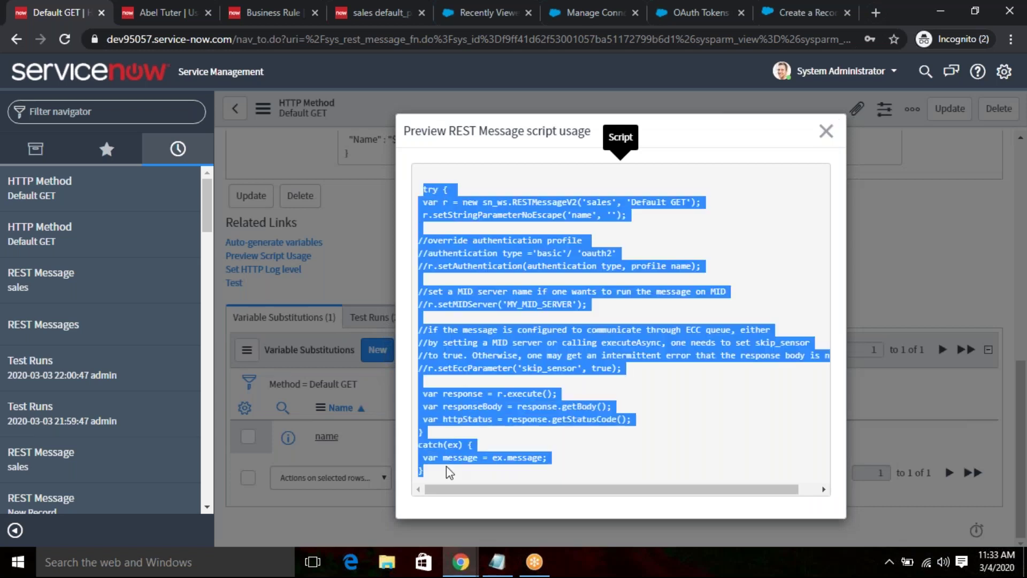
pyautogui.click(253, 5)
pyautogui.press('Return')
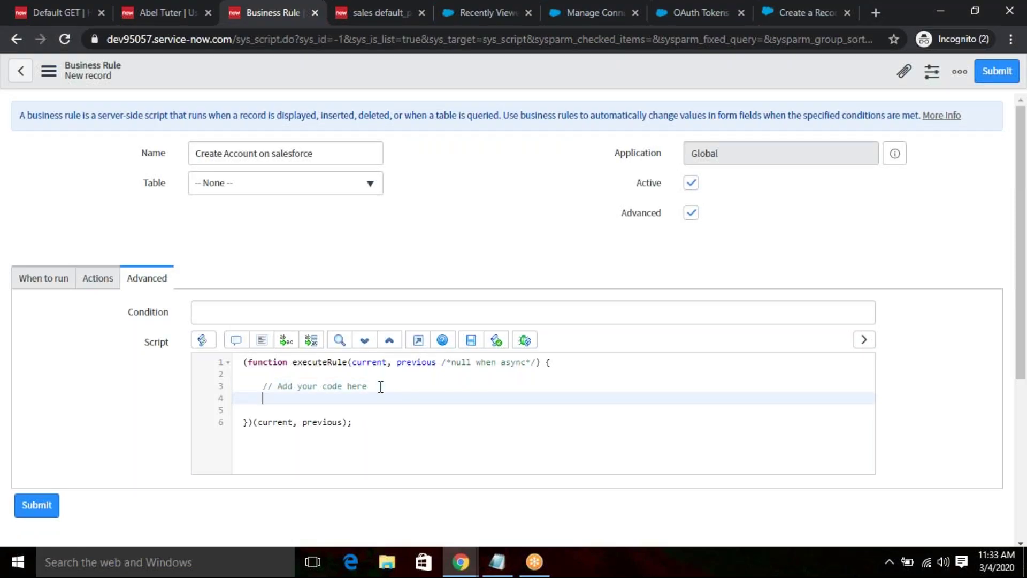
# - Paste the REST script and set its name value to current.first_name plus a space
pyautogui.hotkey('ctrl', 'v')
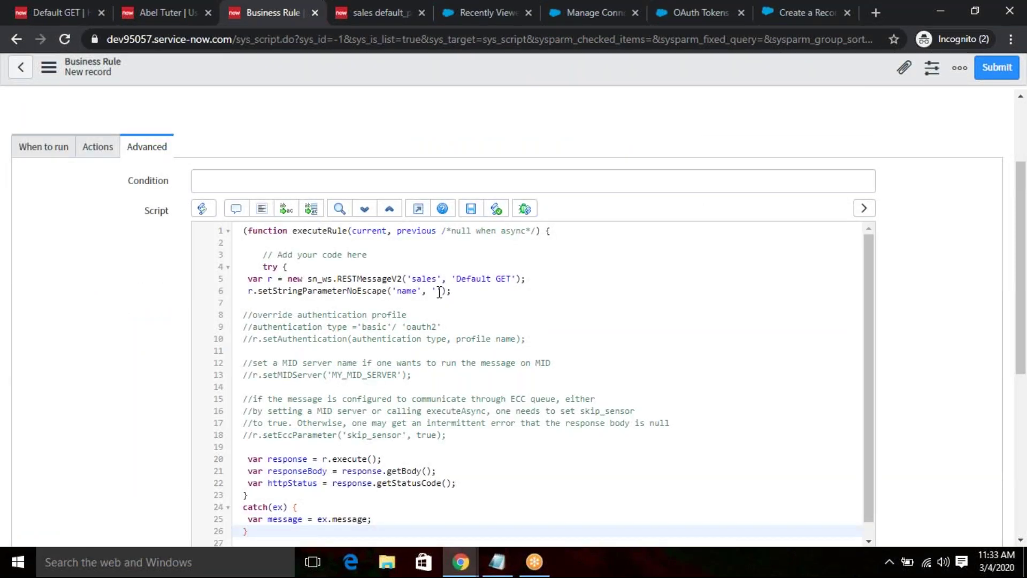
pyautogui.click(438, 290)
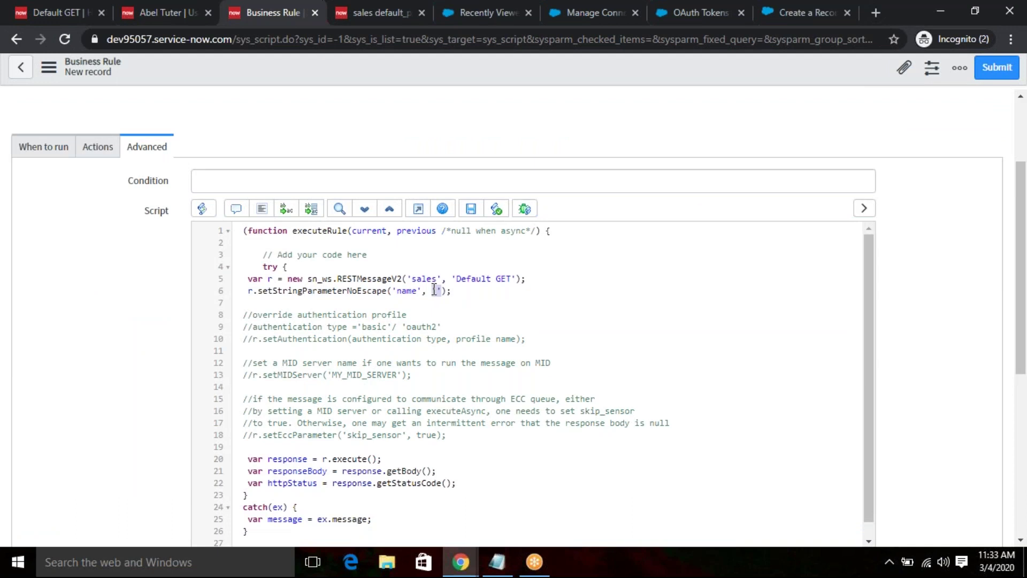
pyautogui.write('current.')
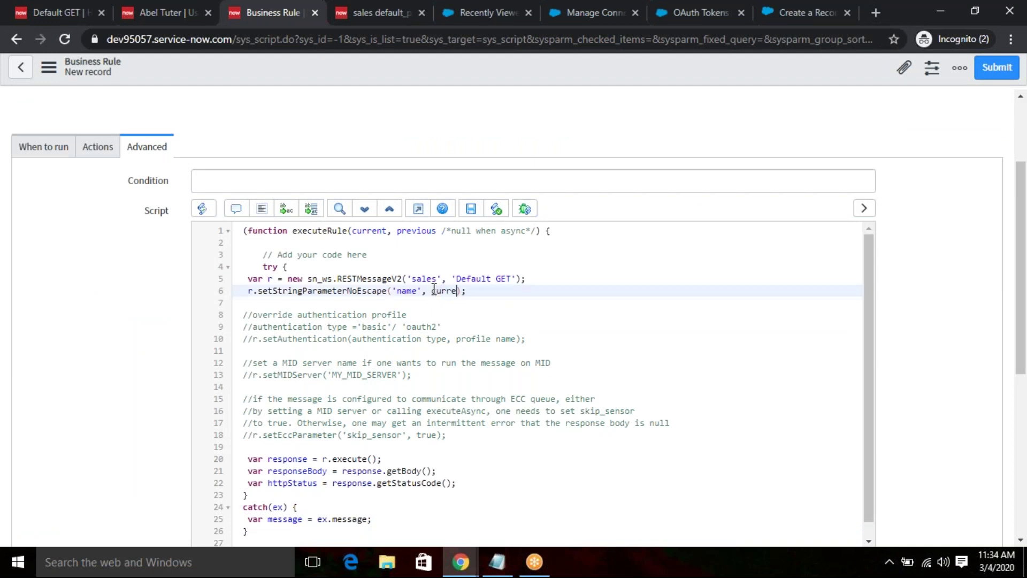
pyautogui.click(163, 12)
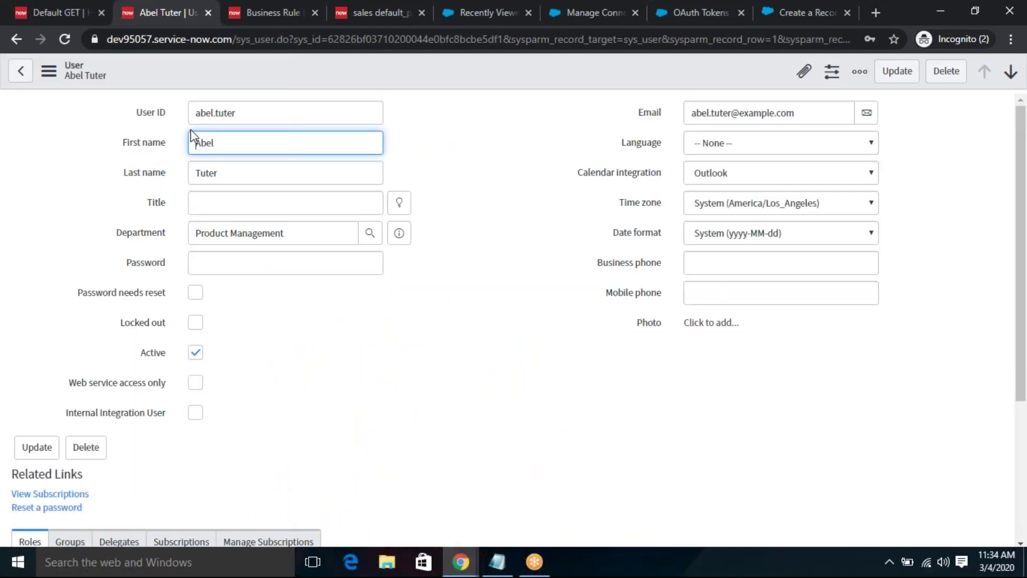
pyautogui.rightClick(160, 144)
pyautogui.click(197, 207)
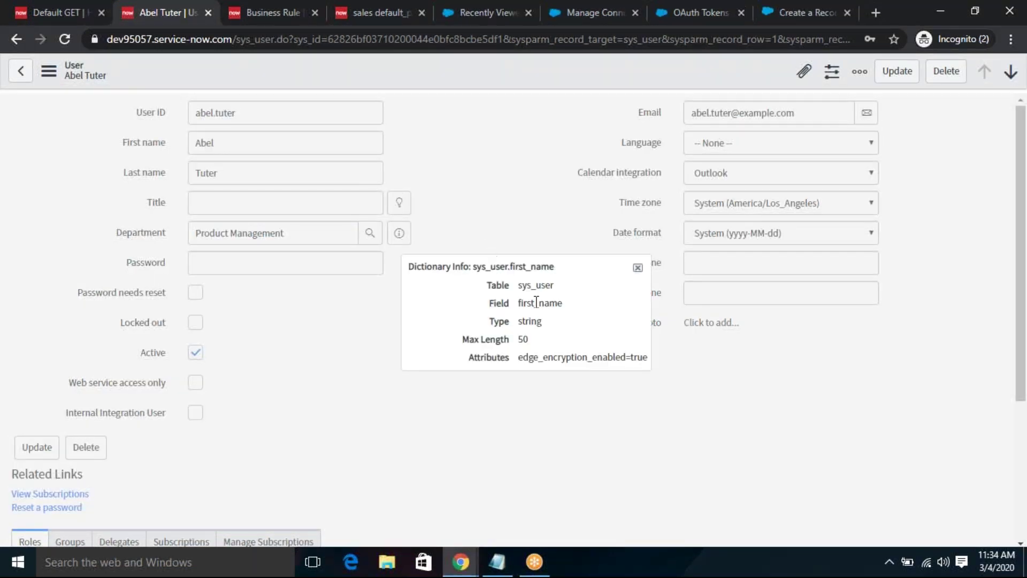
pyautogui.doubleClick(537, 303)
pyautogui.hotkey('ctrl', 'c')
pyautogui.click(282, 16)
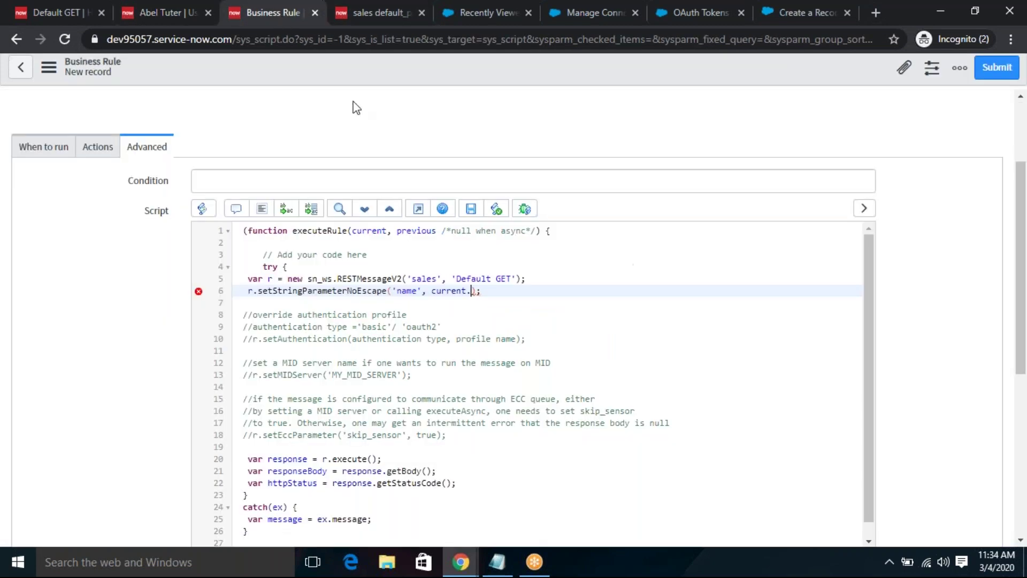
pyautogui.hotkey('ctrl', 'v')
pyautogui.write('+ ""')
pyautogui.write(' "')
pyautogui.write('+current.')
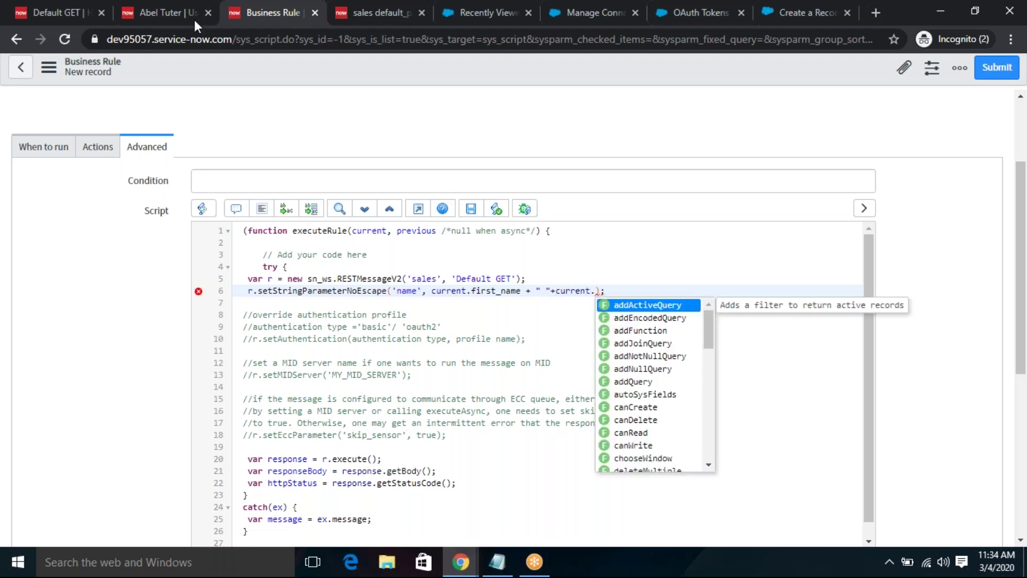
# - Append current.last_name and add .toString() to both the first and last name fields
pyautogui.click(163, 17)
pyautogui.click(622, 273)
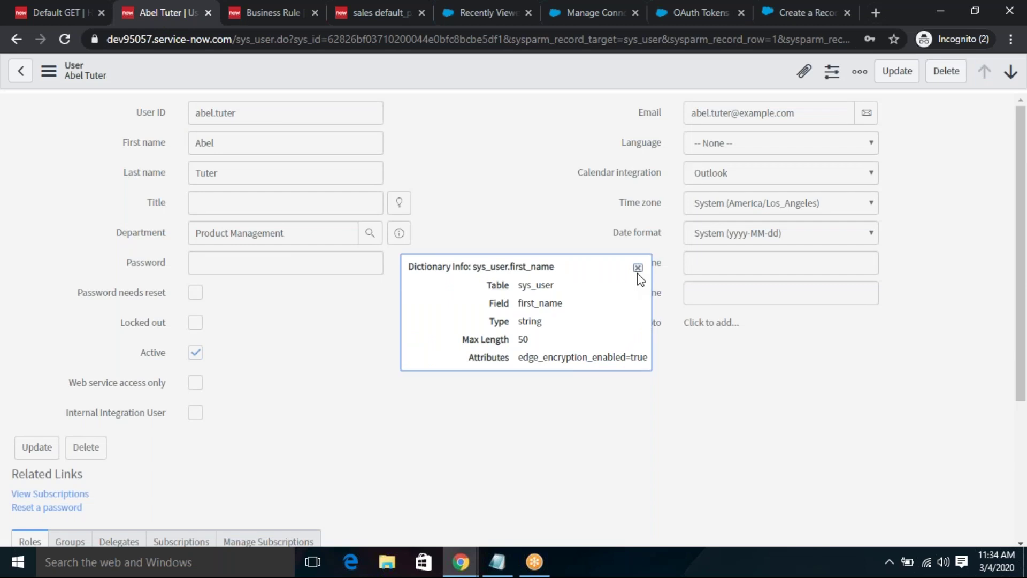
pyautogui.click(639, 267)
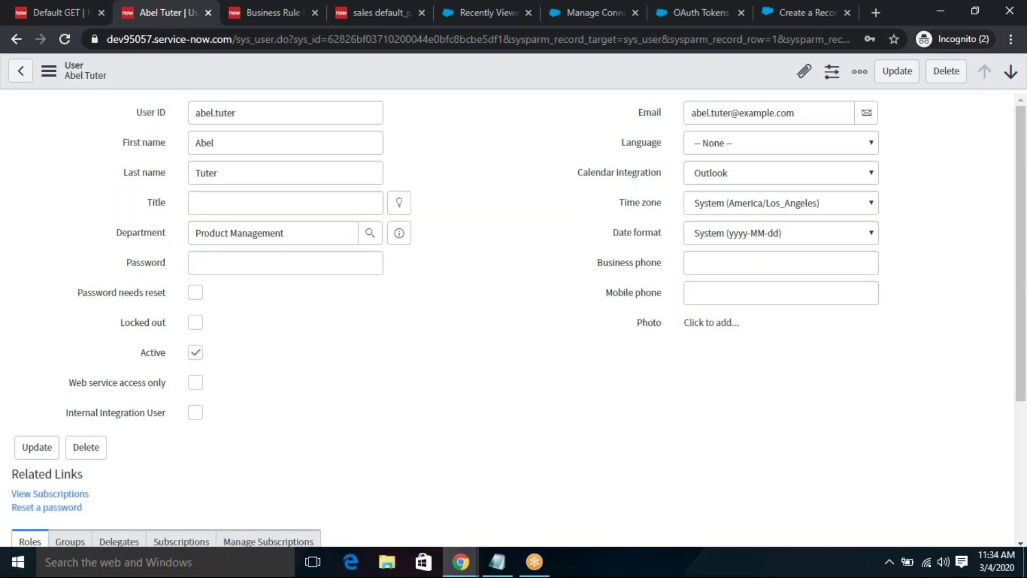
pyautogui.rightClick(159, 177)
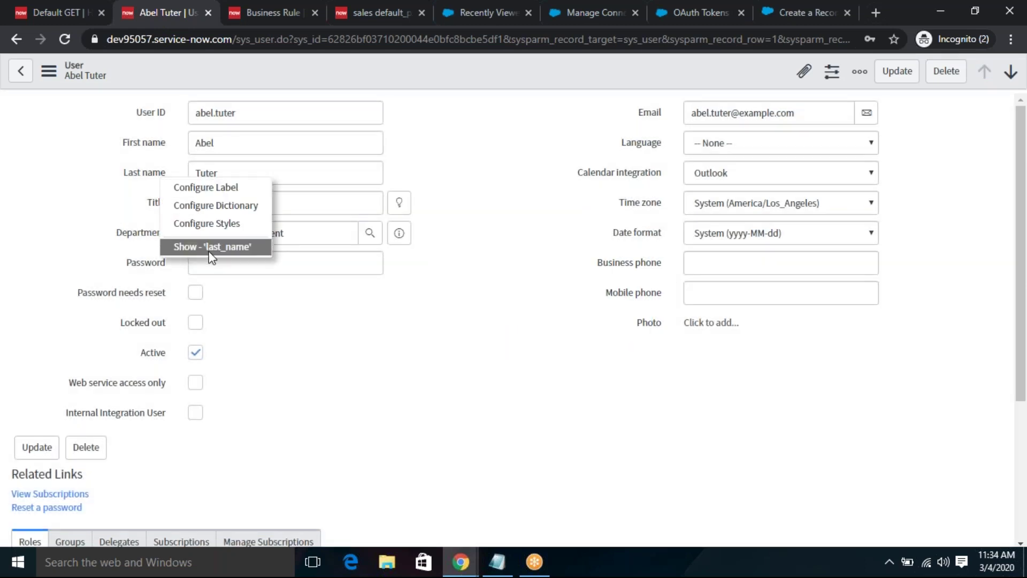
pyautogui.click(209, 250)
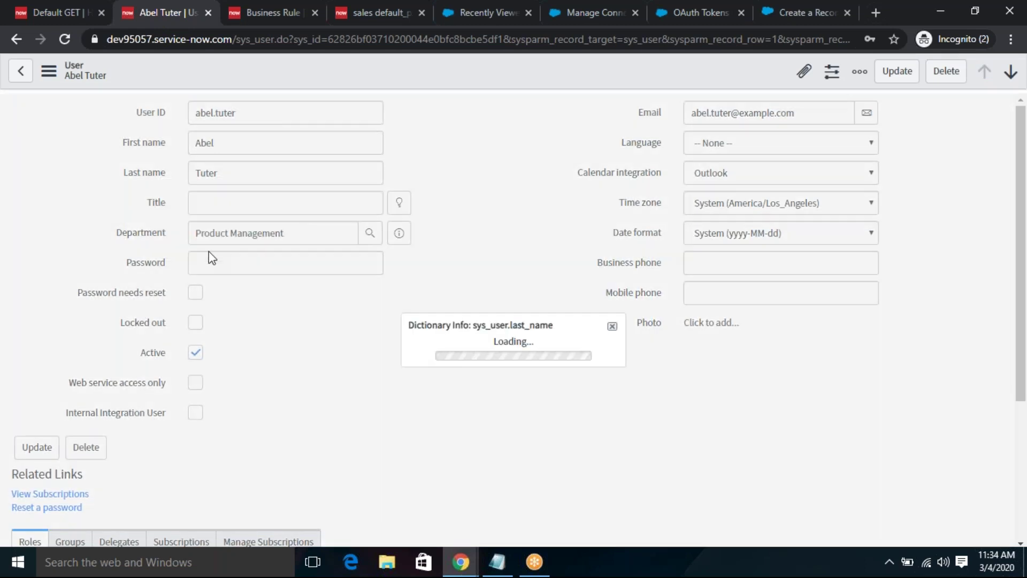
pyautogui.doubleClick(531, 303)
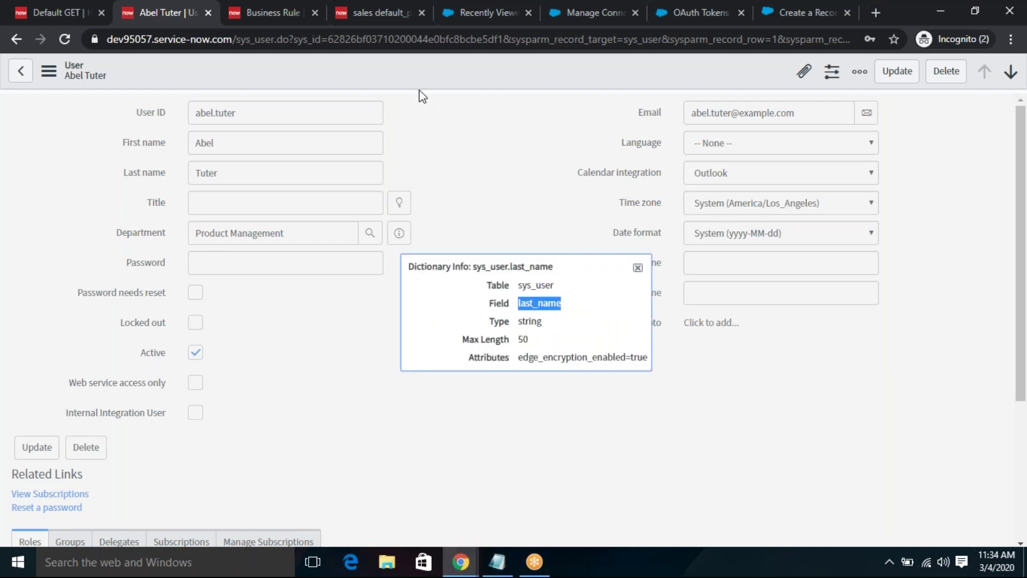
pyautogui.click(387, 7)
pyautogui.click(289, 12)
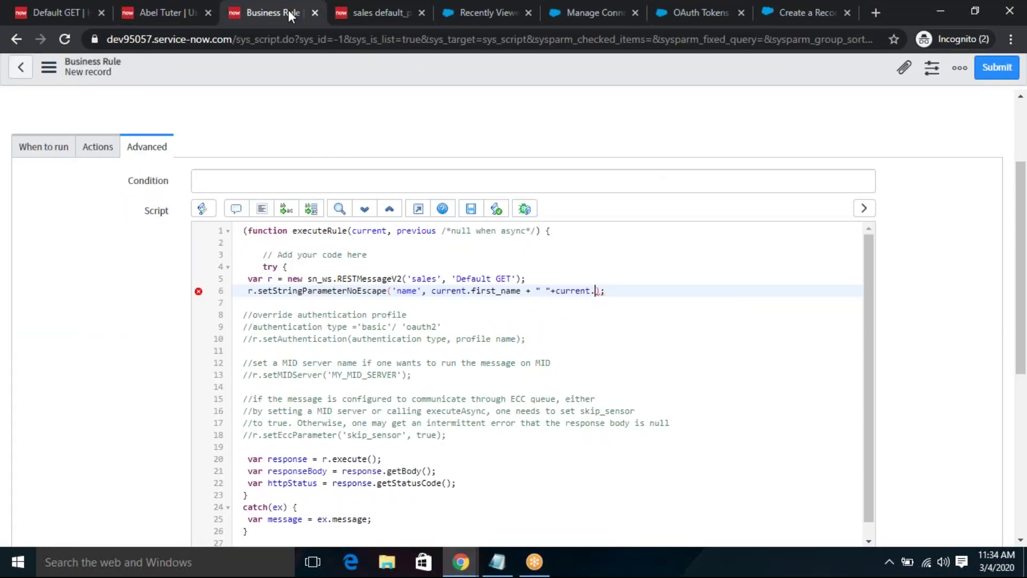
pyautogui.hotkey('ctrl', 'v')
pyautogui.write('.toString()')
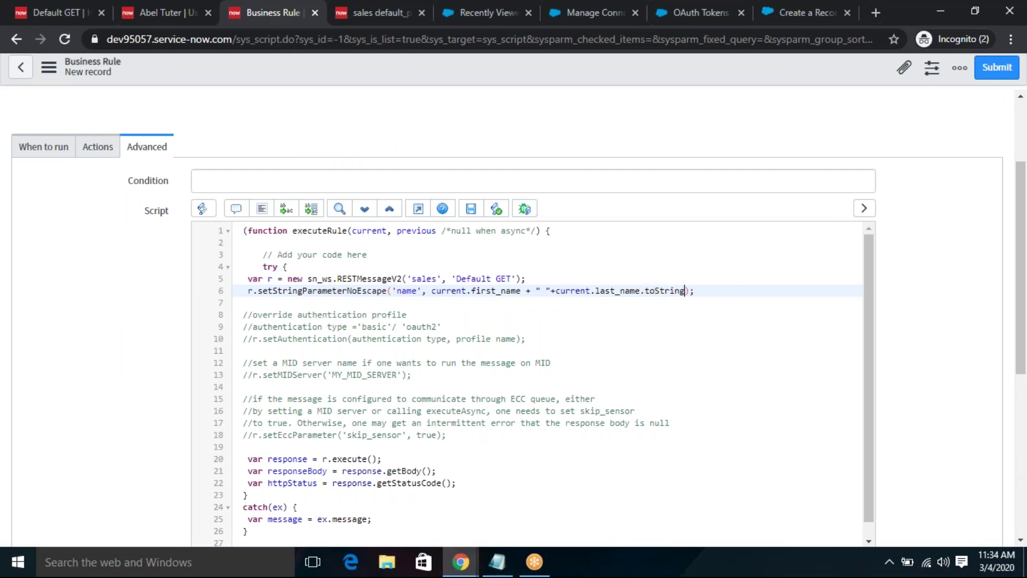
pyautogui.click(521, 291)
pyautogui.press('BackSpace')
pyautogui.write('.to')
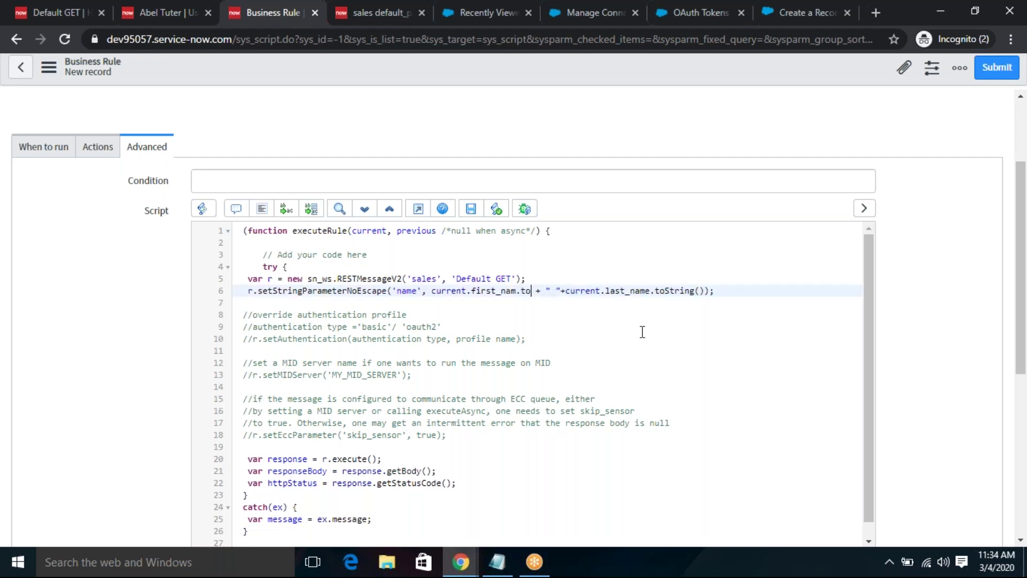
pyautogui.write('String(')
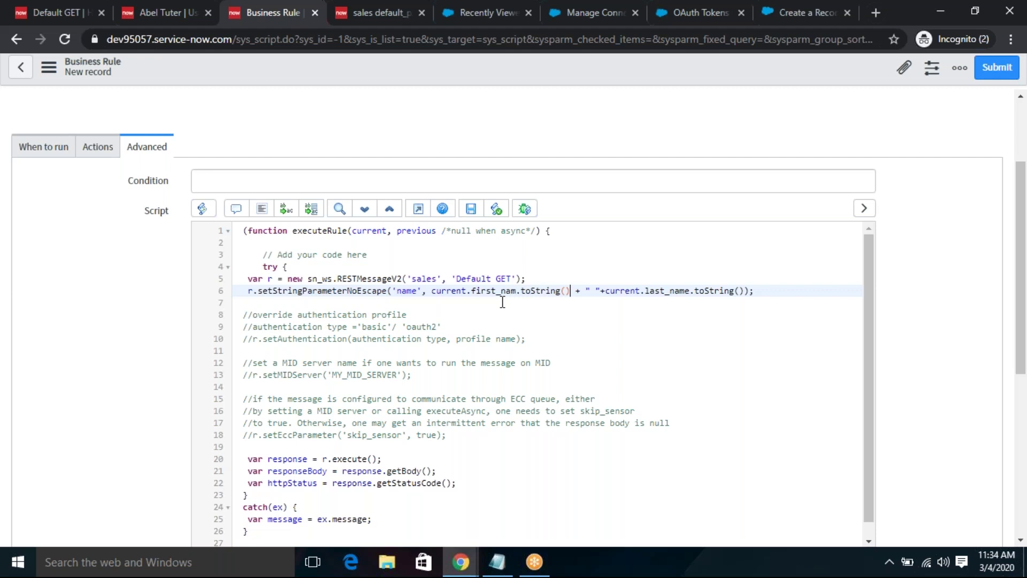
pyautogui.scroll(-1, 502, 303)
pyautogui.rightClick(531, 65)
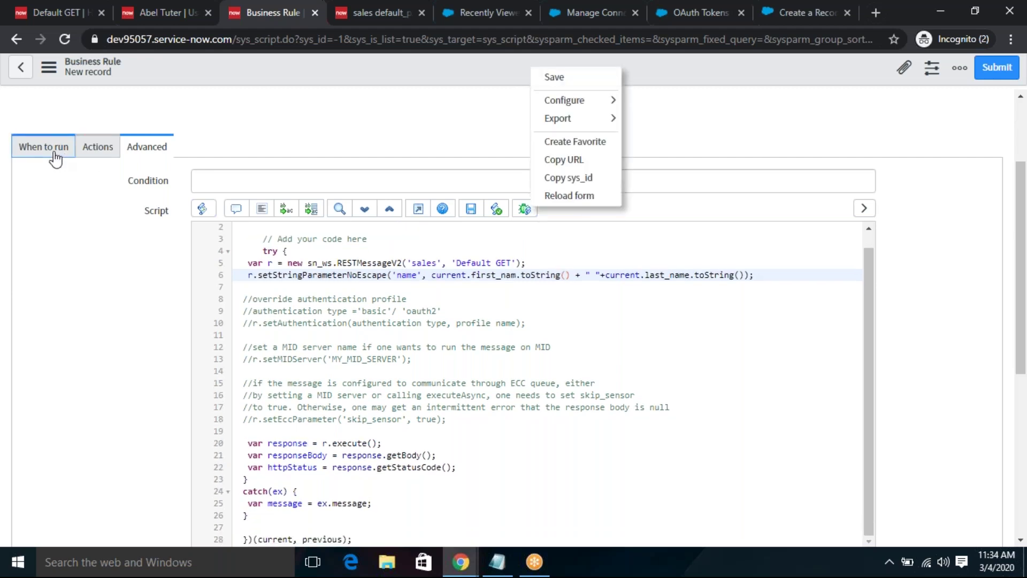
# - Set the rule's Table to User [sys_user] on the When to run tab
pyautogui.click(55, 159)
pyautogui.scroll(3, 608, 260)
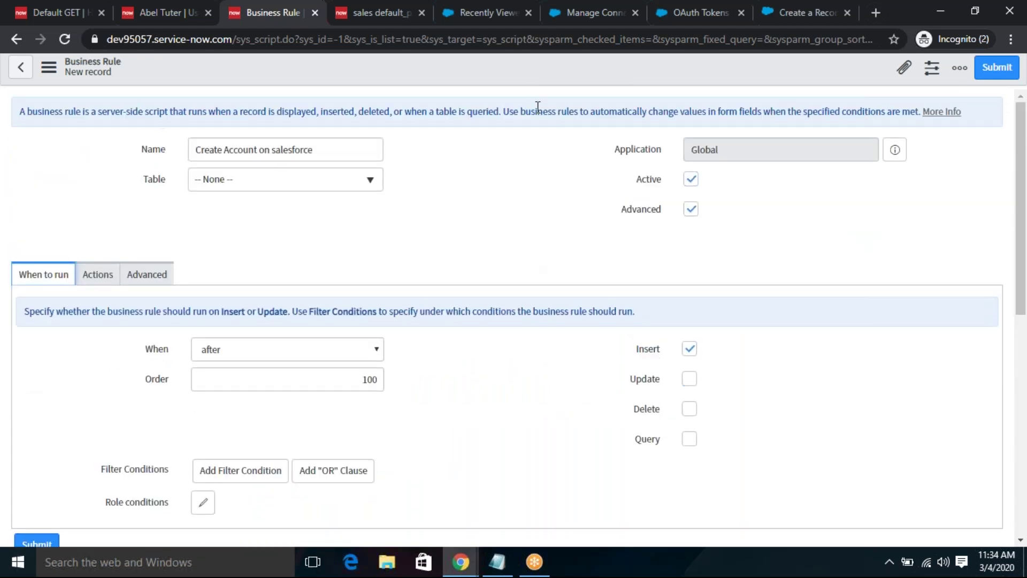
pyautogui.click(272, 193)
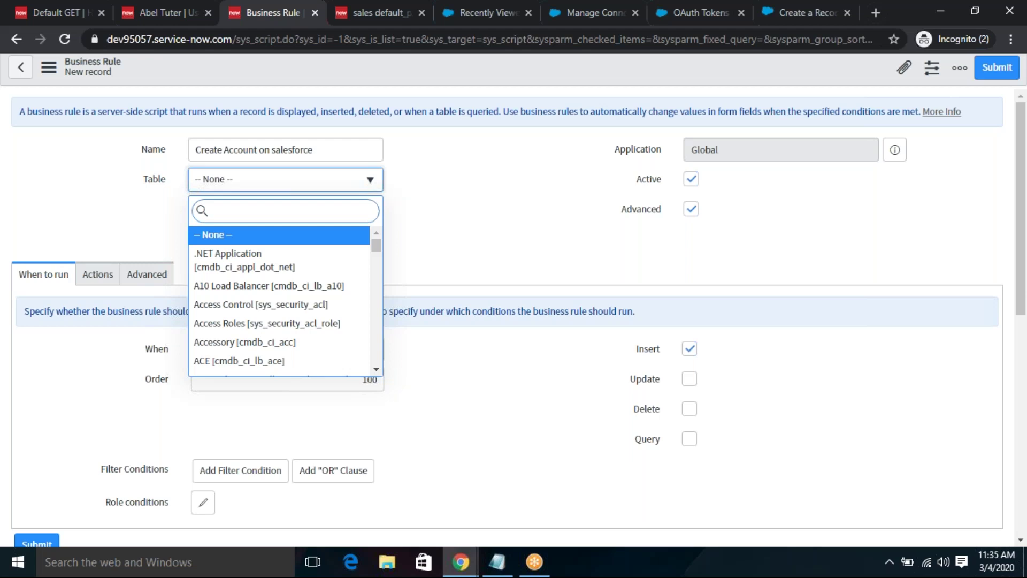
pyautogui.write('user [')
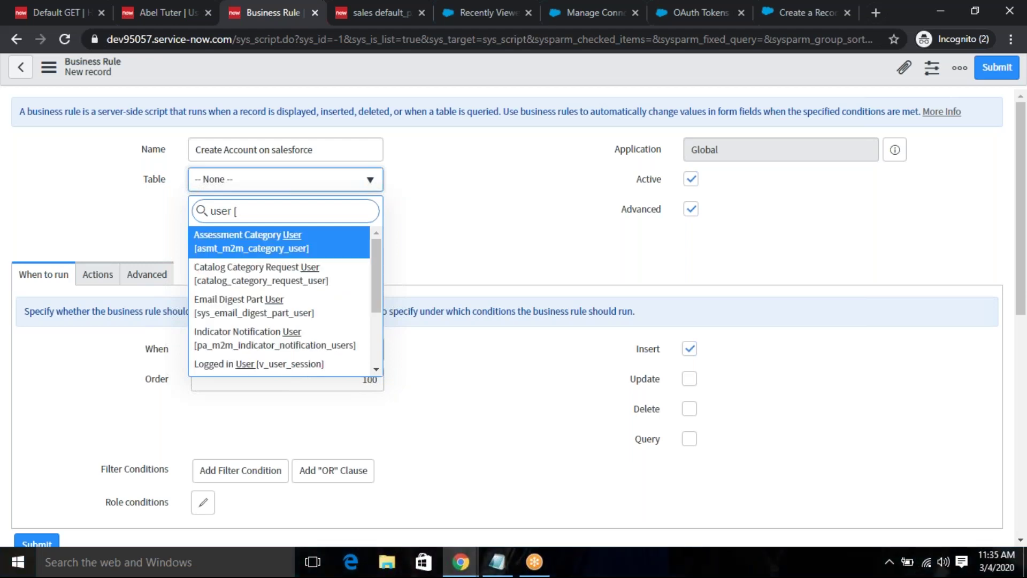
pyautogui.write('sys')
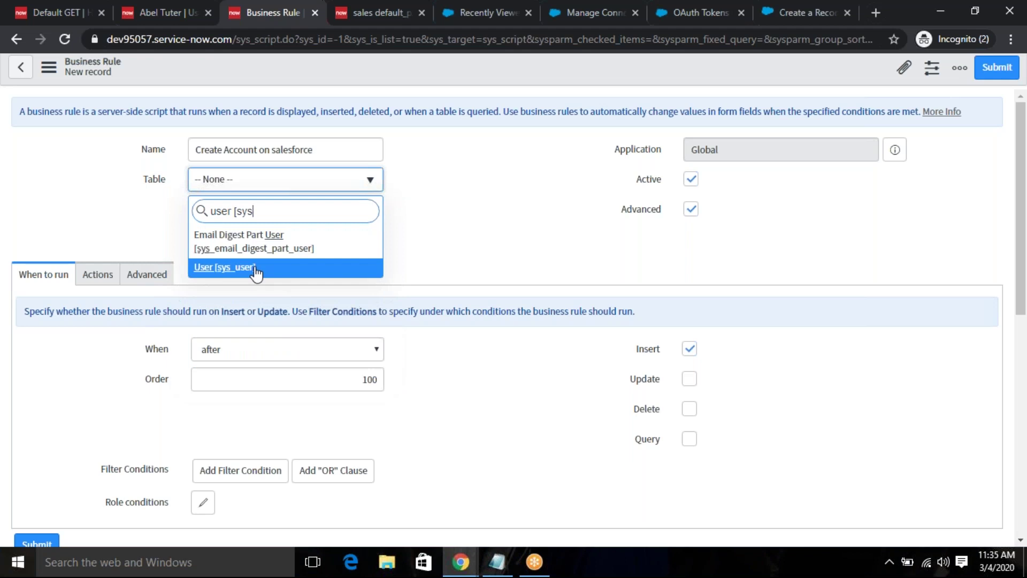
pyautogui.press('Return')
pyautogui.rightClick(429, 73)
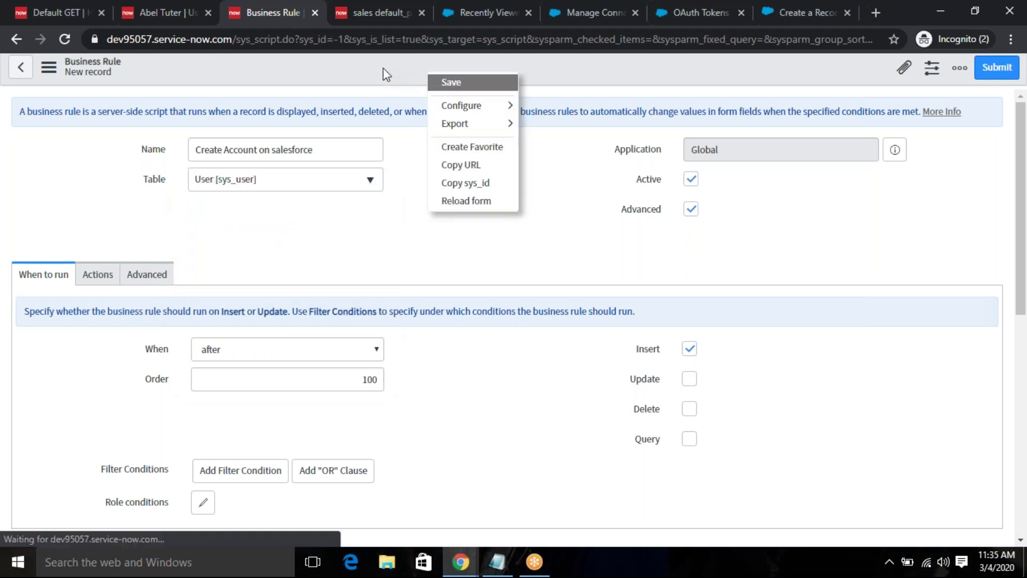
# - Start a new user with first name 'snow' and last name 'user'
pyautogui.click(163, 12)
pyautogui.click(13, 42)
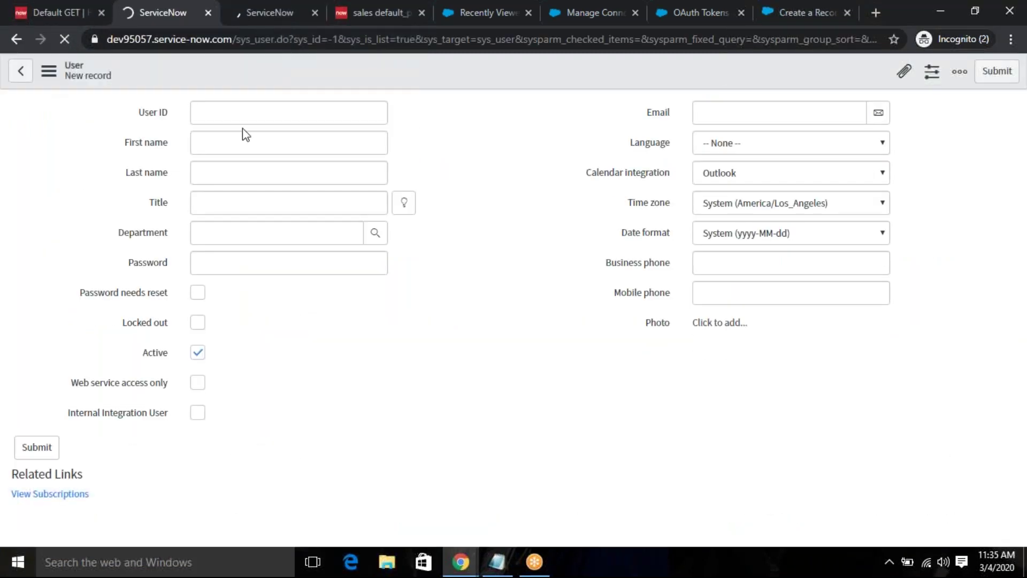
pyautogui.click(243, 137)
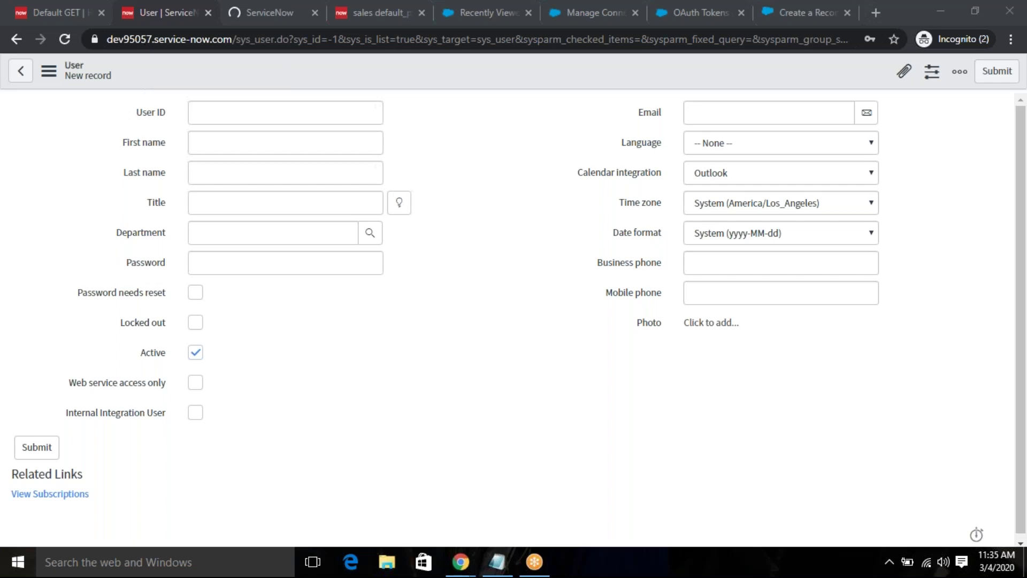
pyautogui.write('snow')
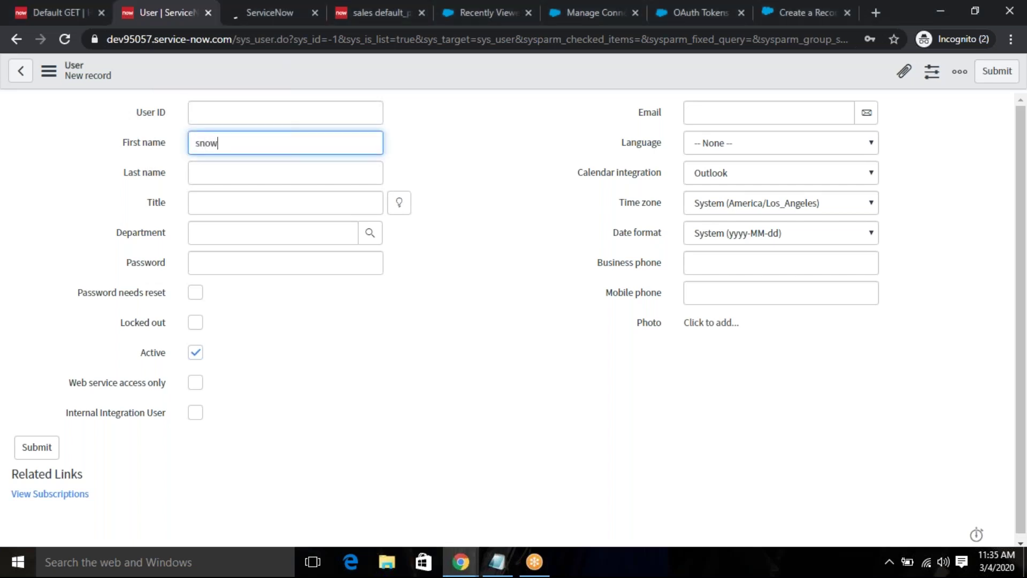
pyautogui.click(239, 169)
pyautogui.write('user')
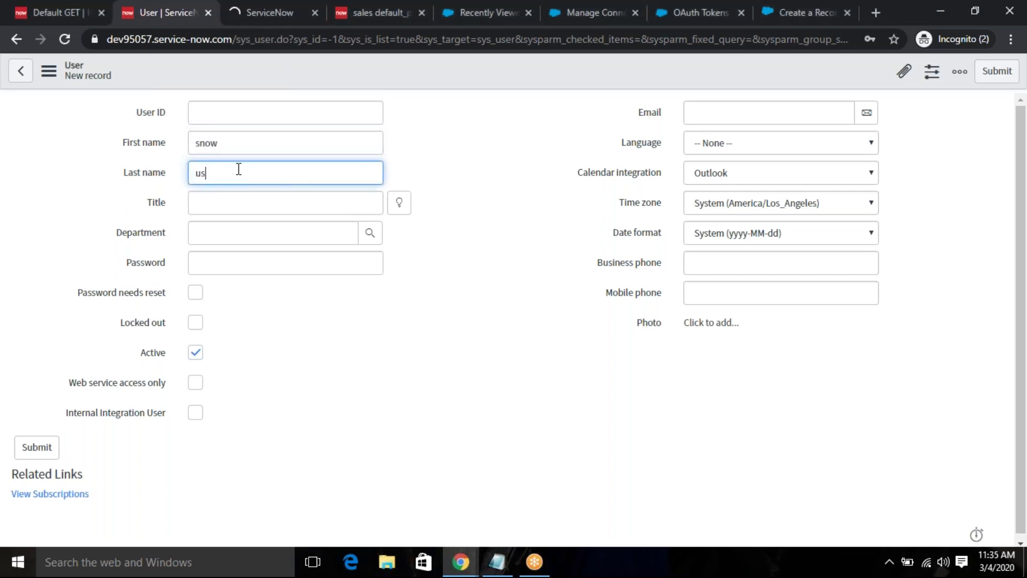
pyautogui.click(627, 140)
# - Review the business rule script in the other tab, then return to the new user form
pyautogui.click(276, 14)
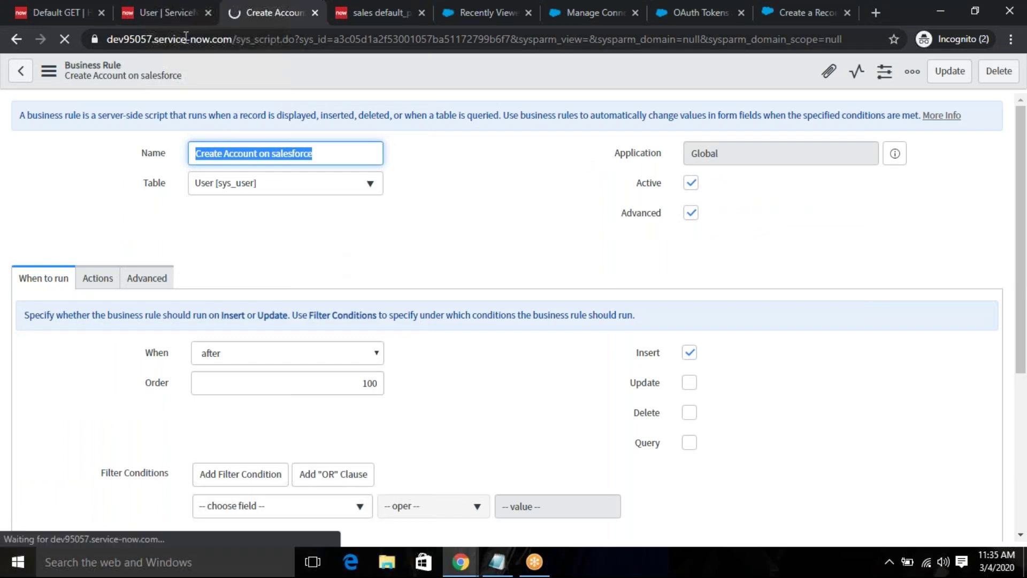
pyautogui.scroll(-2, 200, 231)
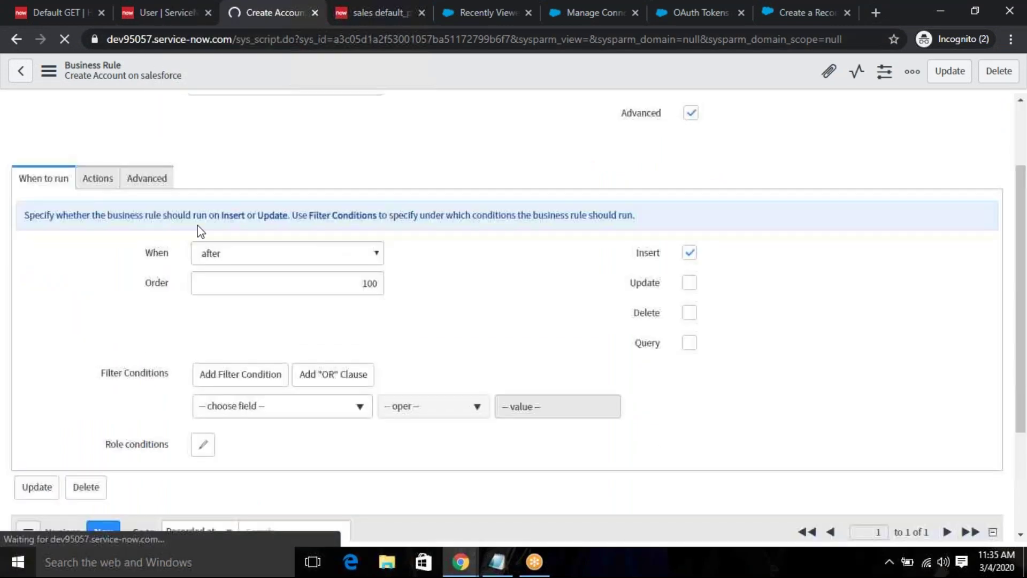
pyautogui.scroll(-2, 162, 182)
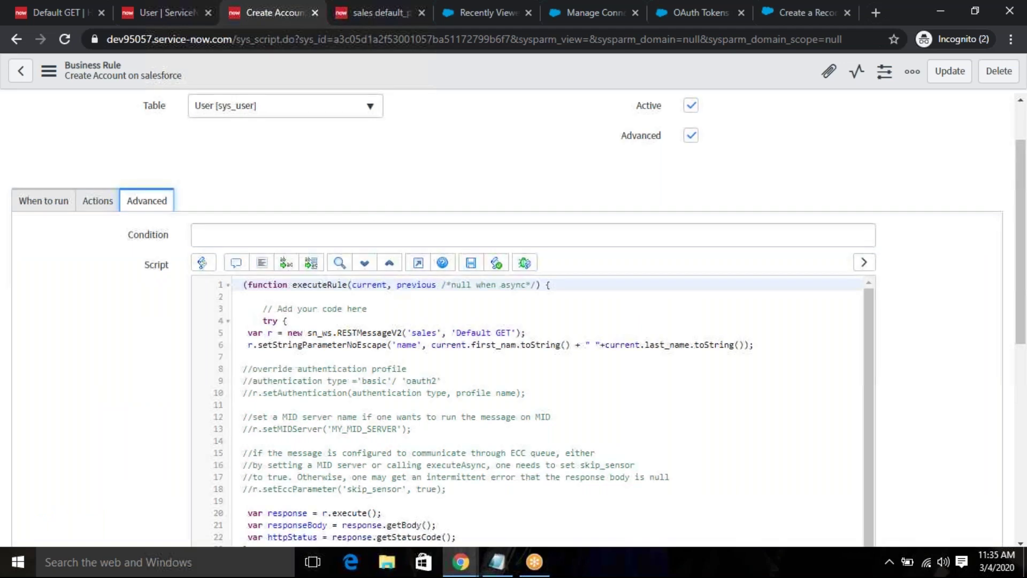
pyautogui.click(189, 9)
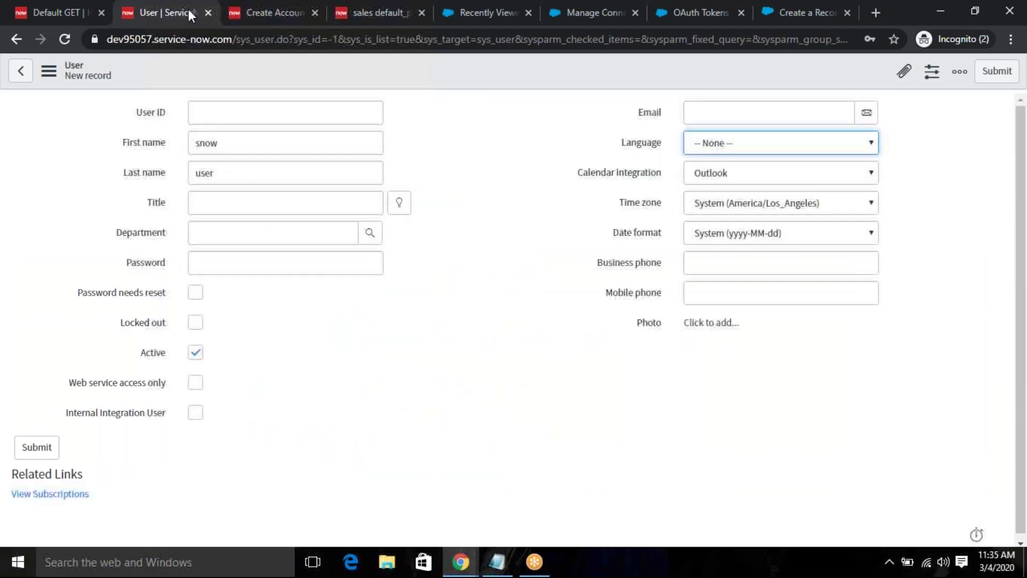
# - Save the new 'snow user' record
pyautogui.rightClick(323, 75)
pyautogui.click(340, 77)
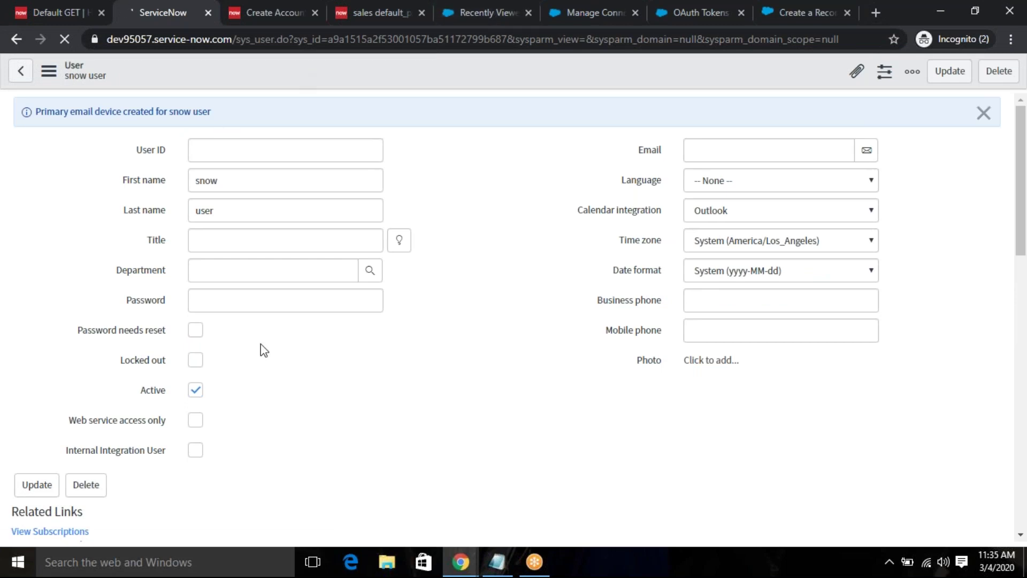
pyautogui.click(595, 17)
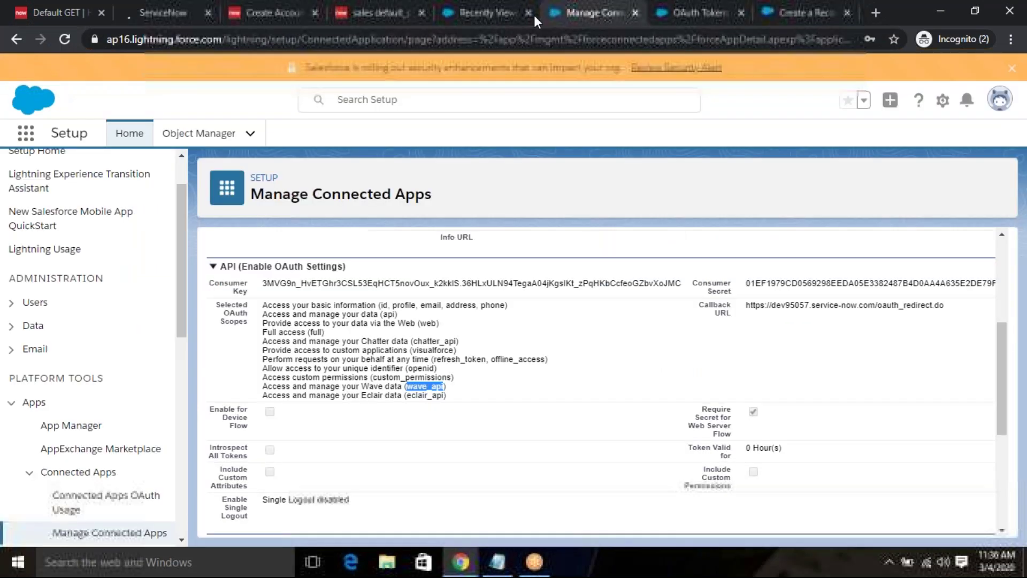
# - Check Salesforce's recent Accounts for the new 'undefined user' account, then return to the rule script
pyautogui.click(480, 14)
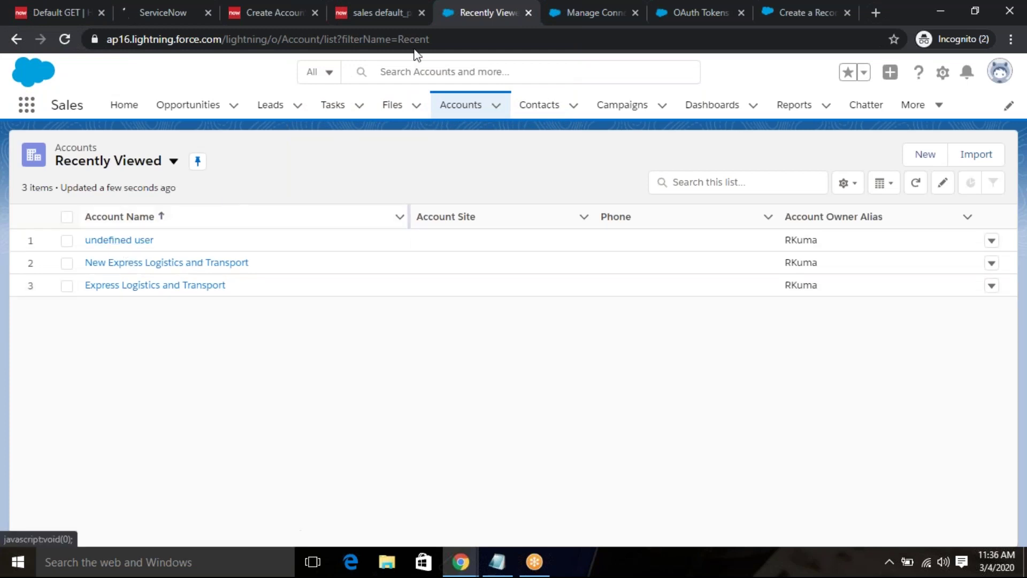
pyautogui.click(359, 17)
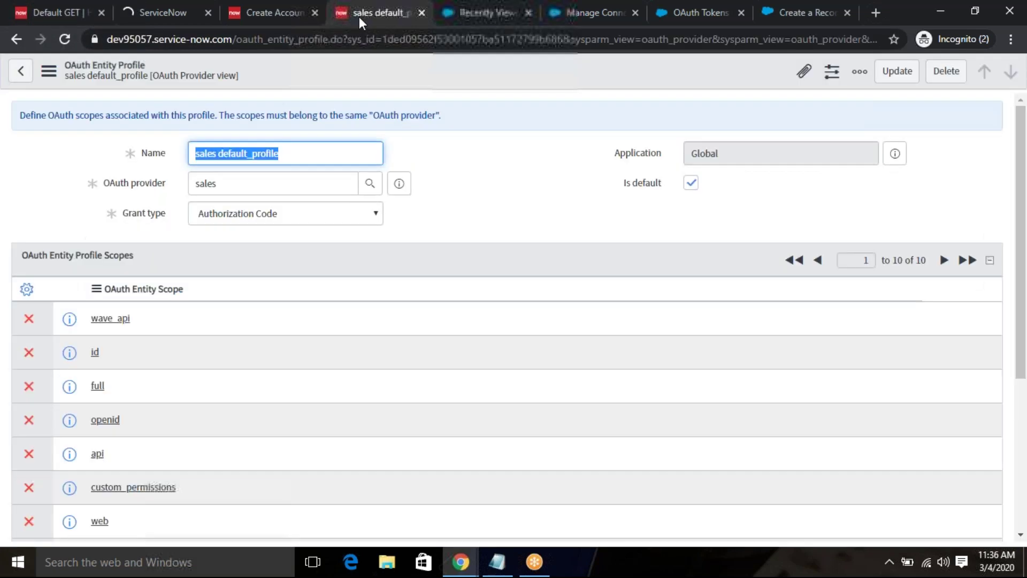
pyautogui.click(278, 16)
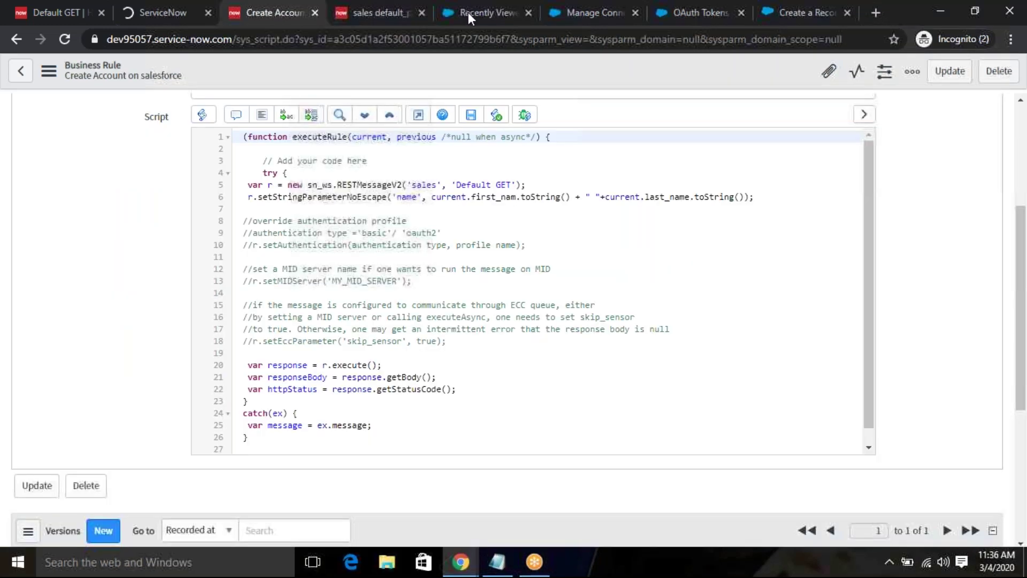
# - Correct first_nam to first_name on line 6, save the rule, and start a new user record
pyautogui.scroll(-1, 489, 364)
pyautogui.scroll(1, 519, 198)
pyautogui.click(518, 197)
pyautogui.write('e')
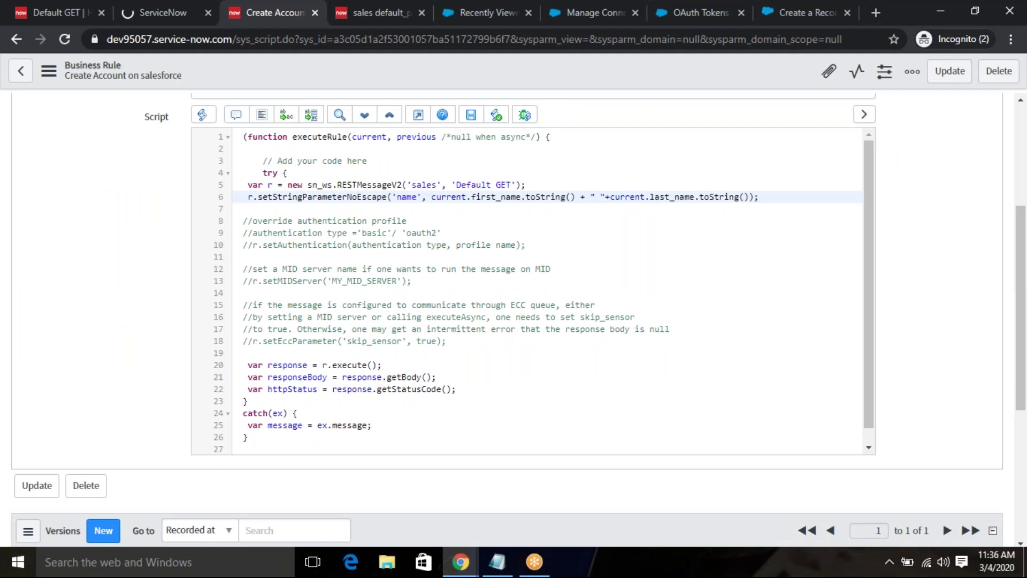
pyautogui.rightClick(606, 76)
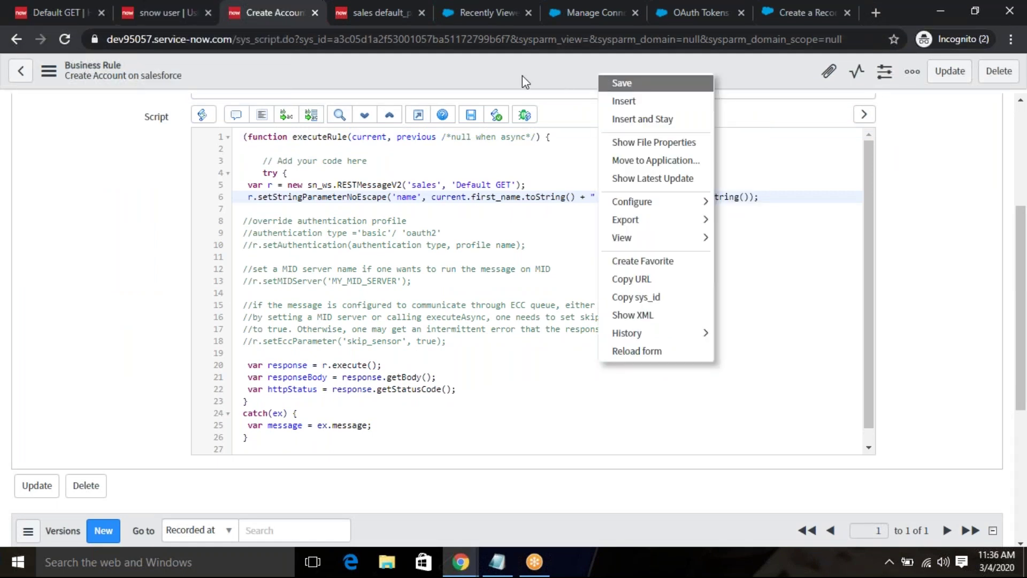
pyautogui.hotkey('ctrl', 's')
pyautogui.click(142, 8)
pyautogui.click(13, 41)
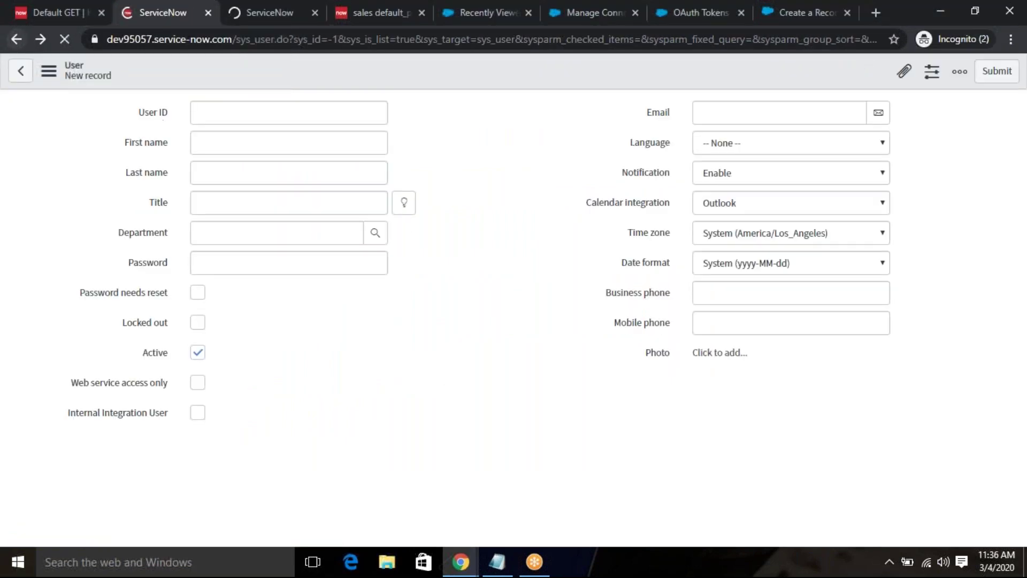
# - Fill in first name 'new snow' and last name 'account' on the new user form
pyautogui.click(218, 138)
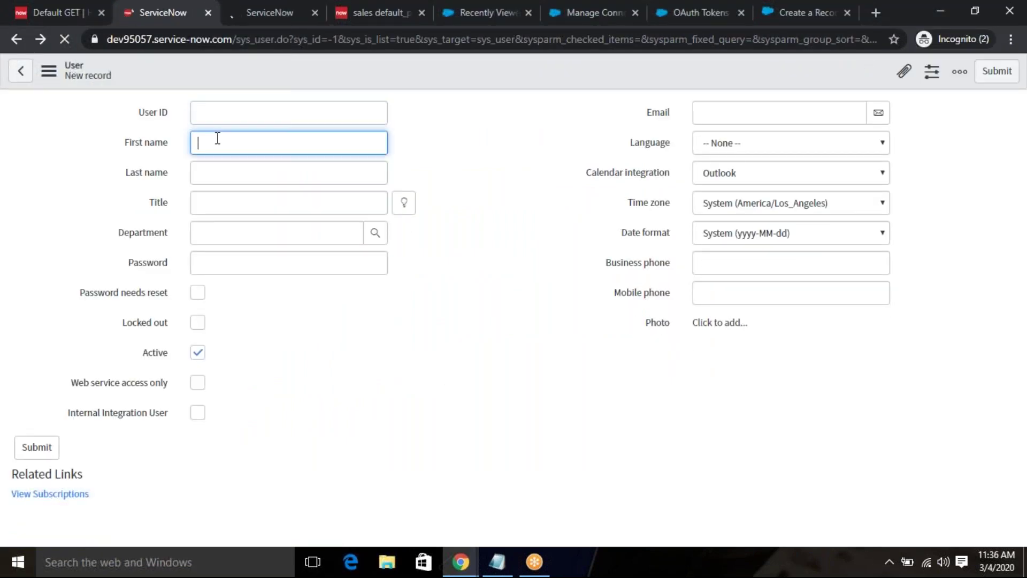
pyautogui.write('new snow')
pyautogui.press('Tab')
pyautogui.write('a')
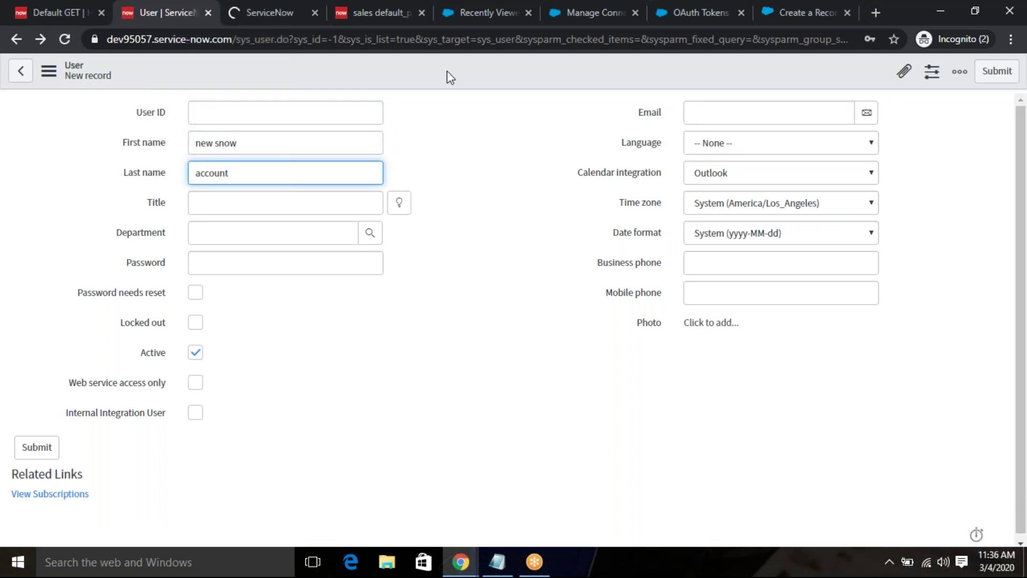
pyautogui.click(262, 15)
pyautogui.click(178, 12)
pyautogui.click(230, 16)
pyautogui.click(156, 17)
pyautogui.click(283, 21)
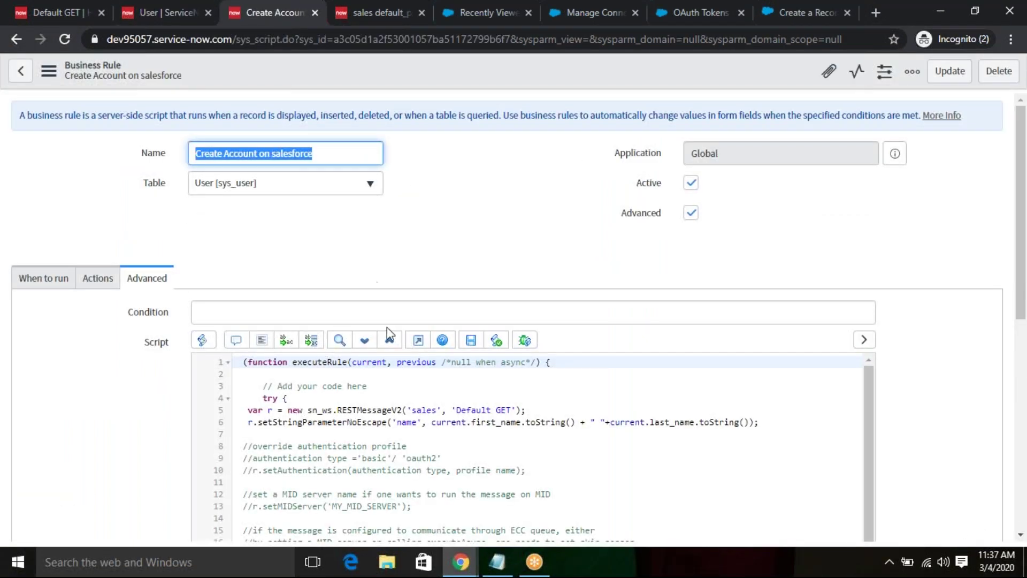
pyautogui.click(165, 16)
# - Save the user and check Salesforce's Recently Viewed Accounts for the new account
pyautogui.rightClick(322, 74)
pyautogui.click(332, 79)
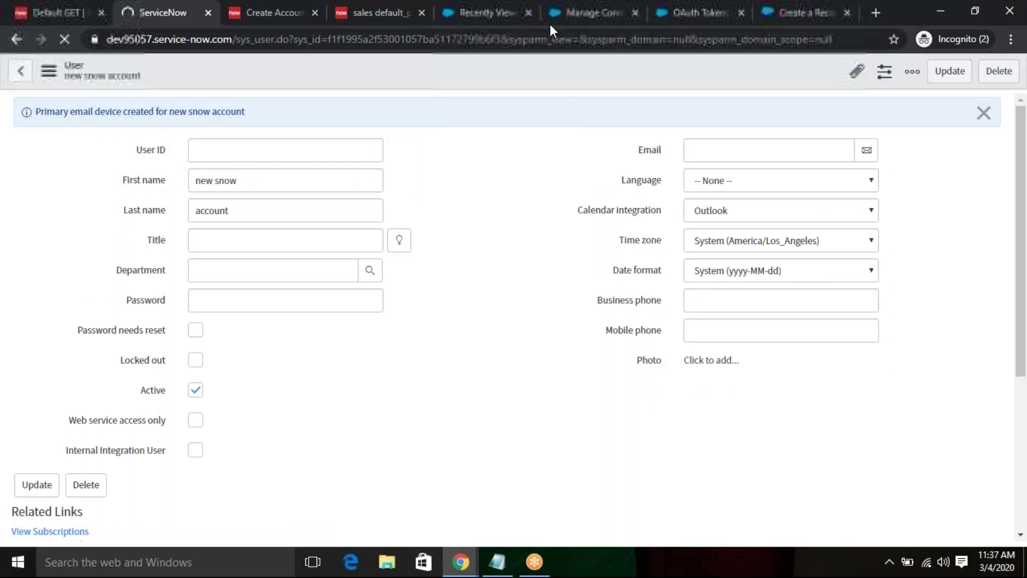
pyautogui.click(558, 18)
pyautogui.click(477, 13)
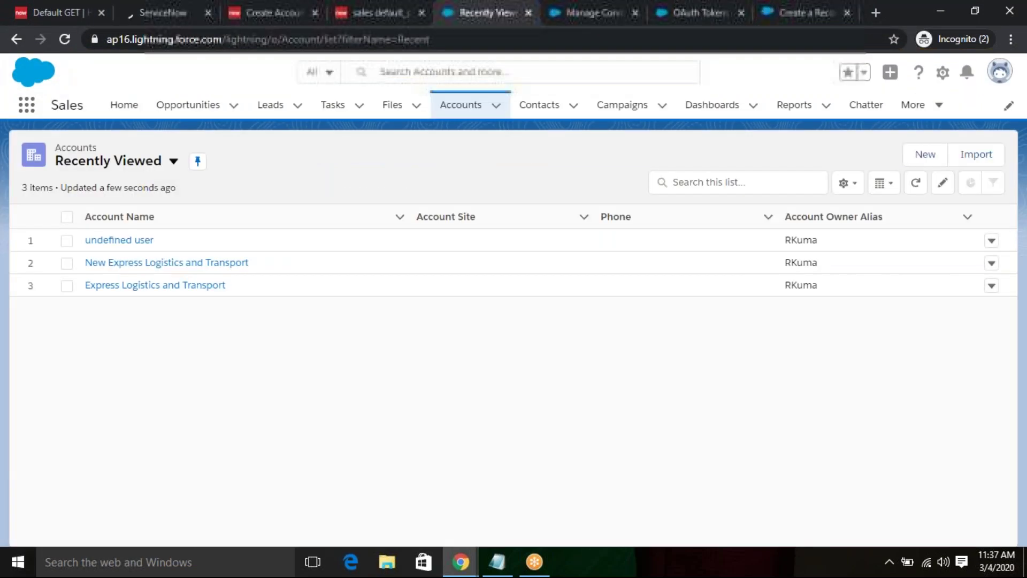
# - Confirm 'new snow account' appears in the refreshed Salesforce Accounts list, then return to the Create a Record docs
pyautogui.click(65, 39)
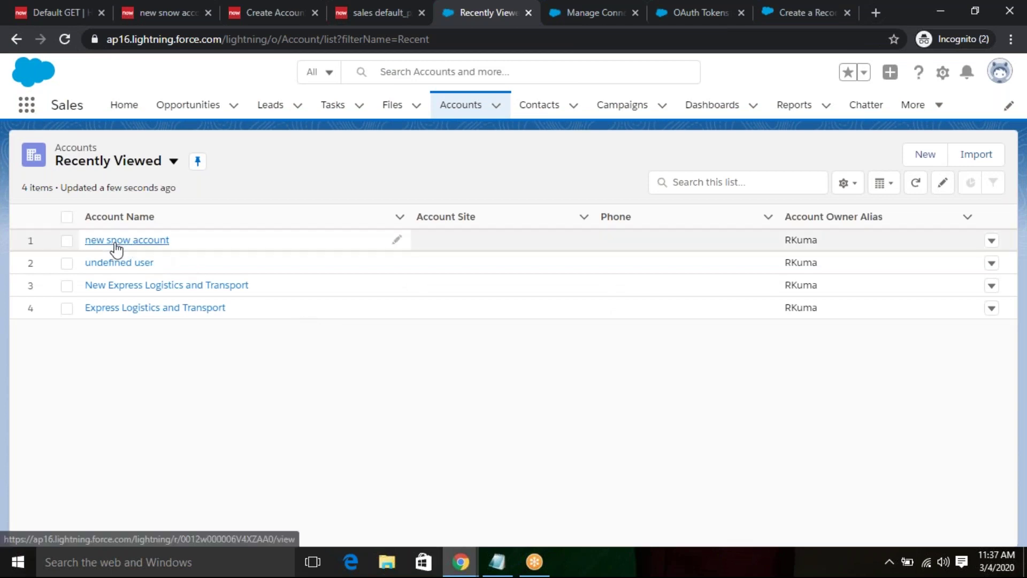
pyautogui.click(130, 245)
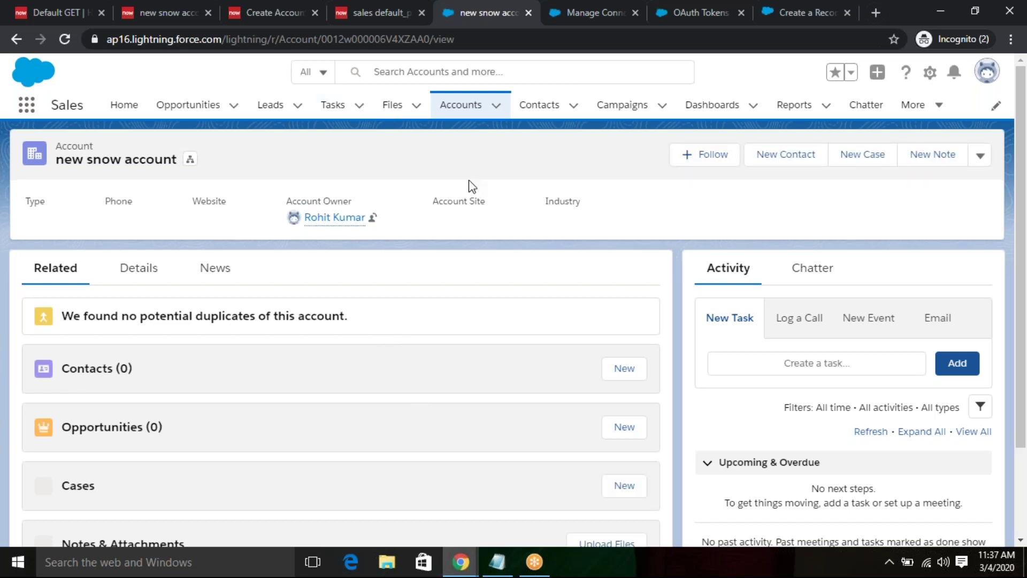
pyautogui.click(788, 16)
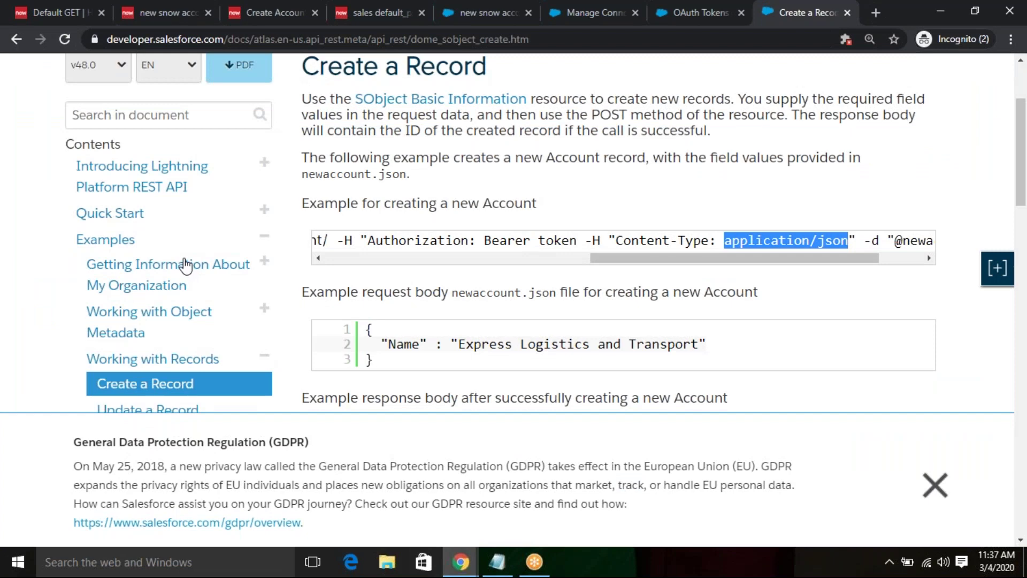
# - Bring up the REST API Update a Record page with its PATCH BillingCity example and close the GDPR banner
pyautogui.scroll(-3, 185, 265)
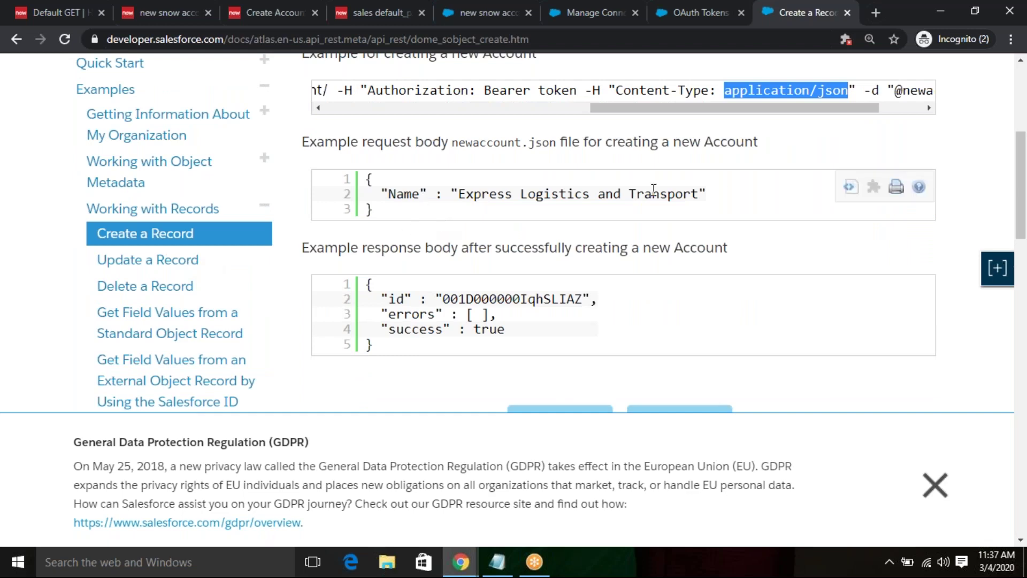
pyautogui.click(177, 267)
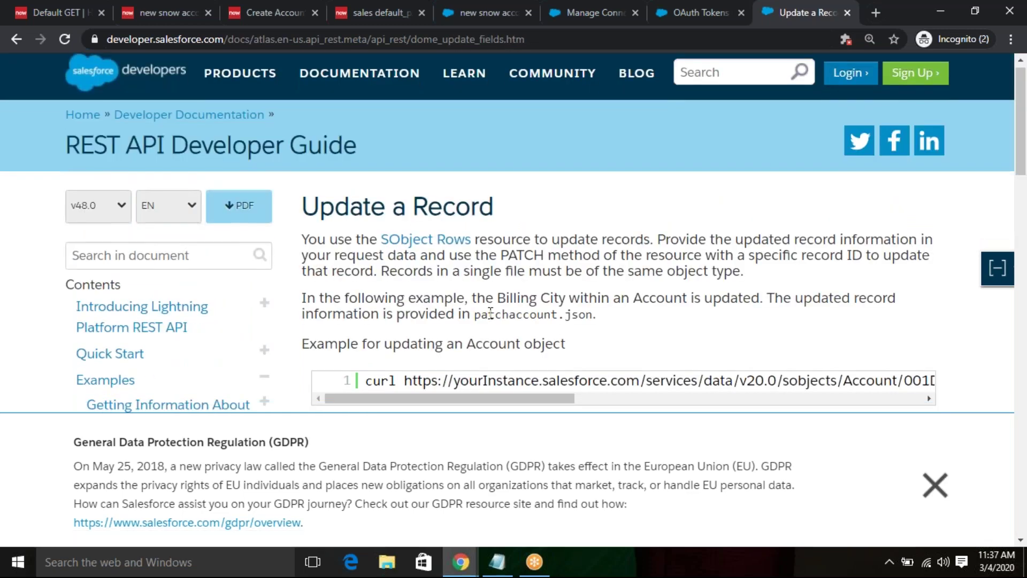
pyautogui.scroll(-5, 490, 314)
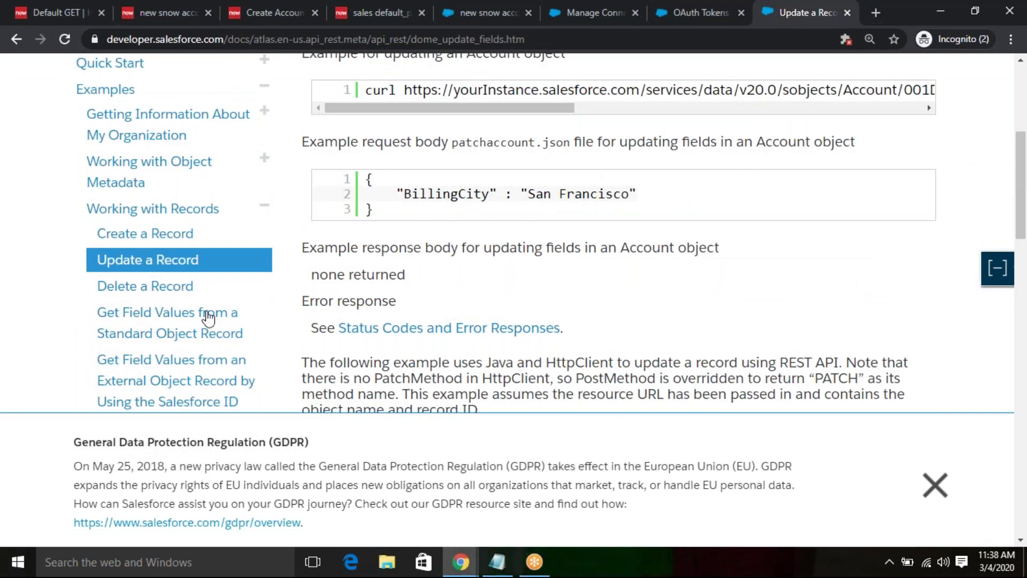
pyautogui.scroll(-3, 193, 356)
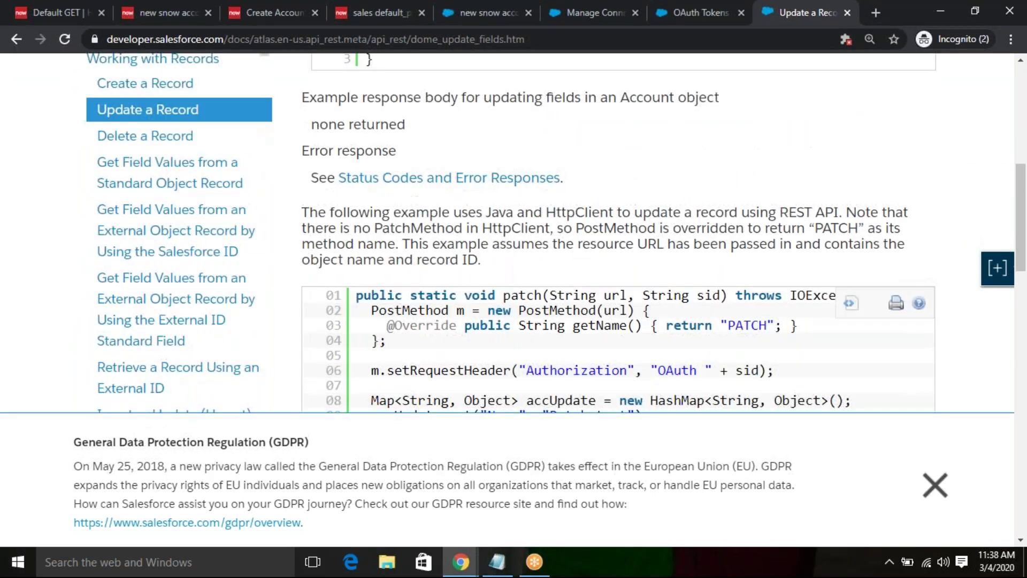
pyautogui.scroll(3, 552, 232)
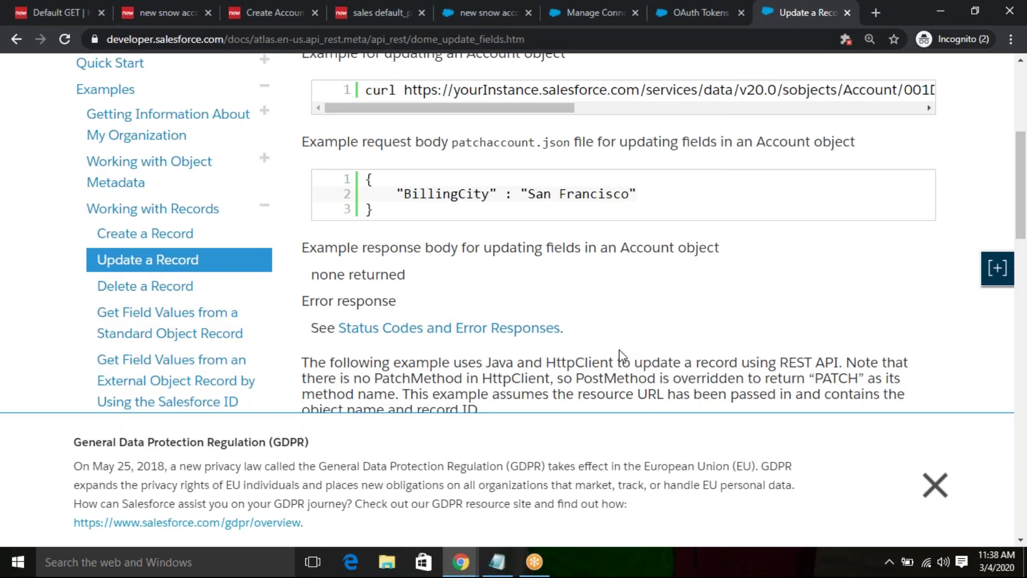
pyautogui.click(935, 486)
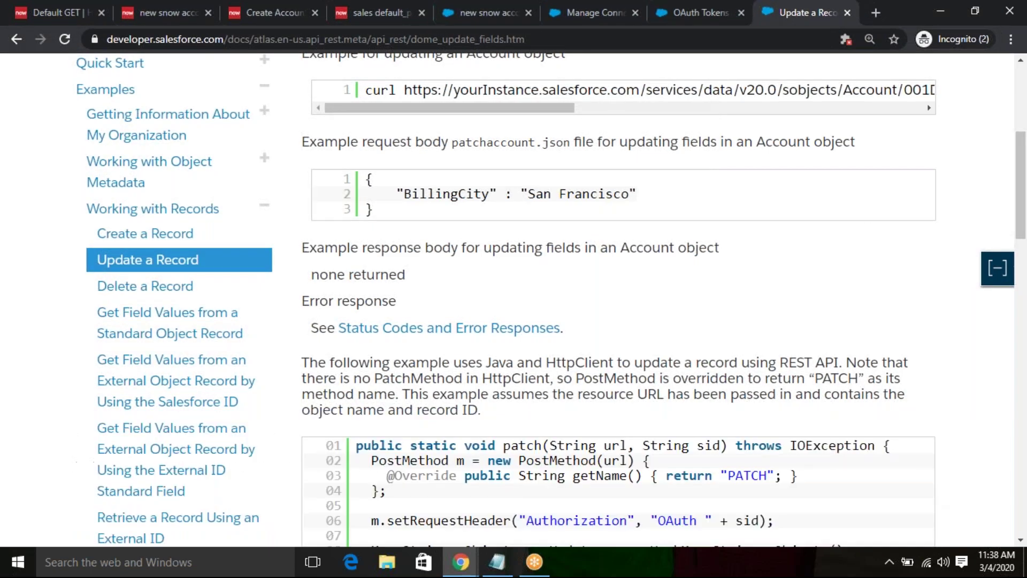
pyautogui.scroll(-3, 769, 330)
pyautogui.scroll(3, 624, 298)
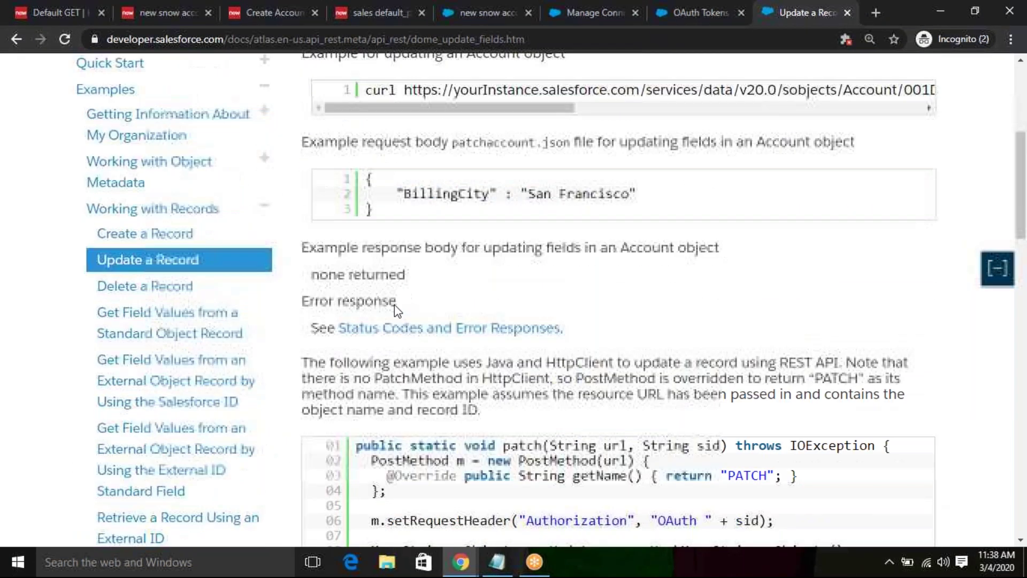
pyautogui.scroll(5, 440, 231)
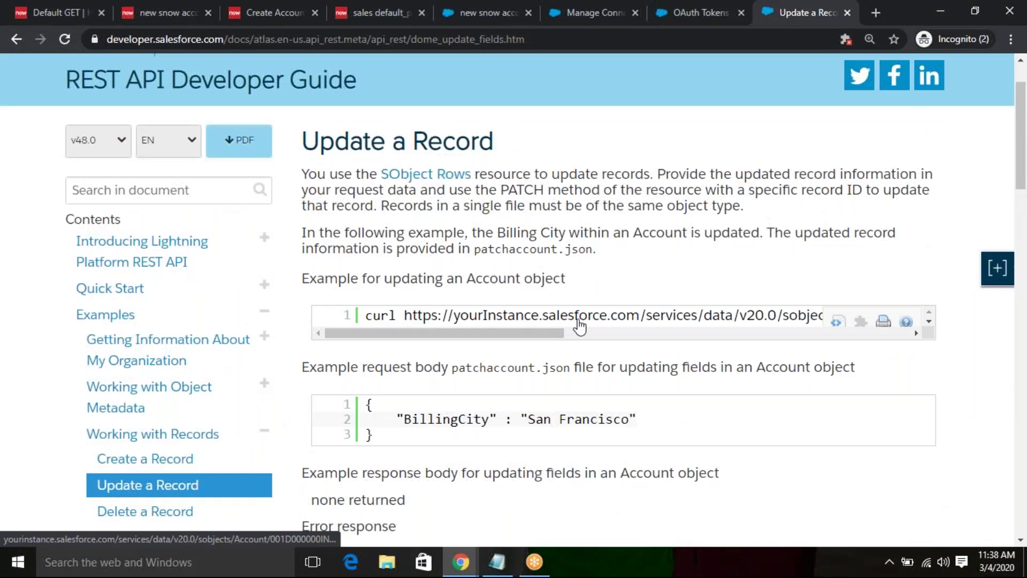